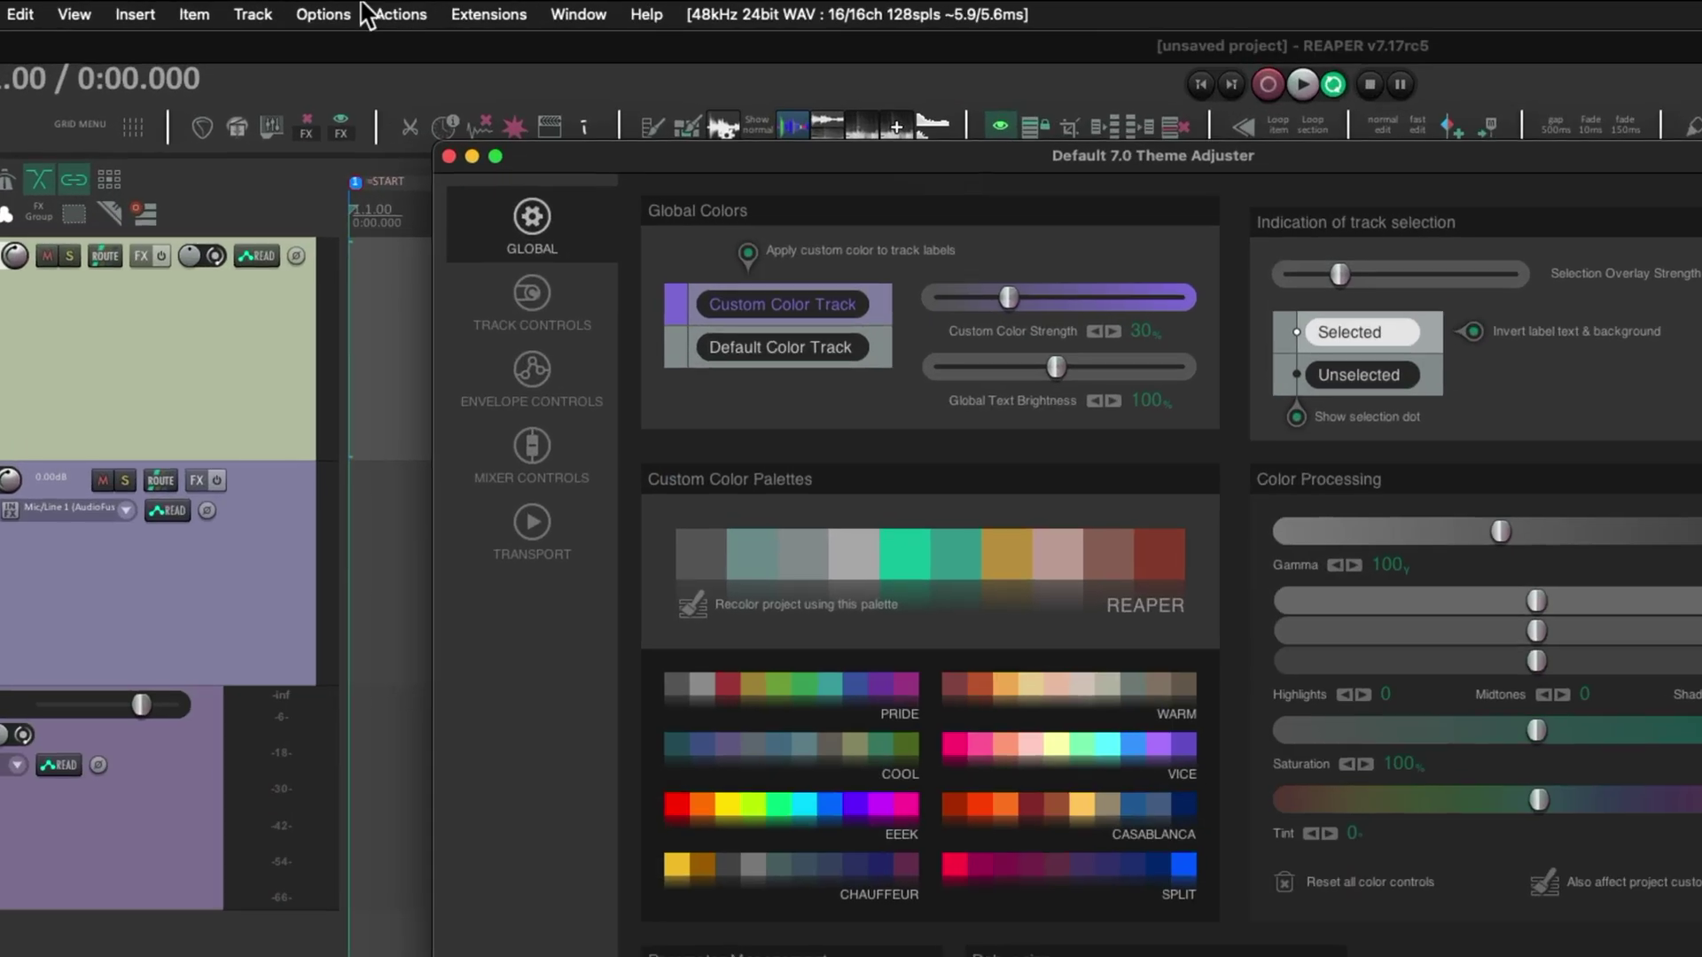
- Show the Options > Themes submenu listing the installed REAPER themes
left_click(295, 7)
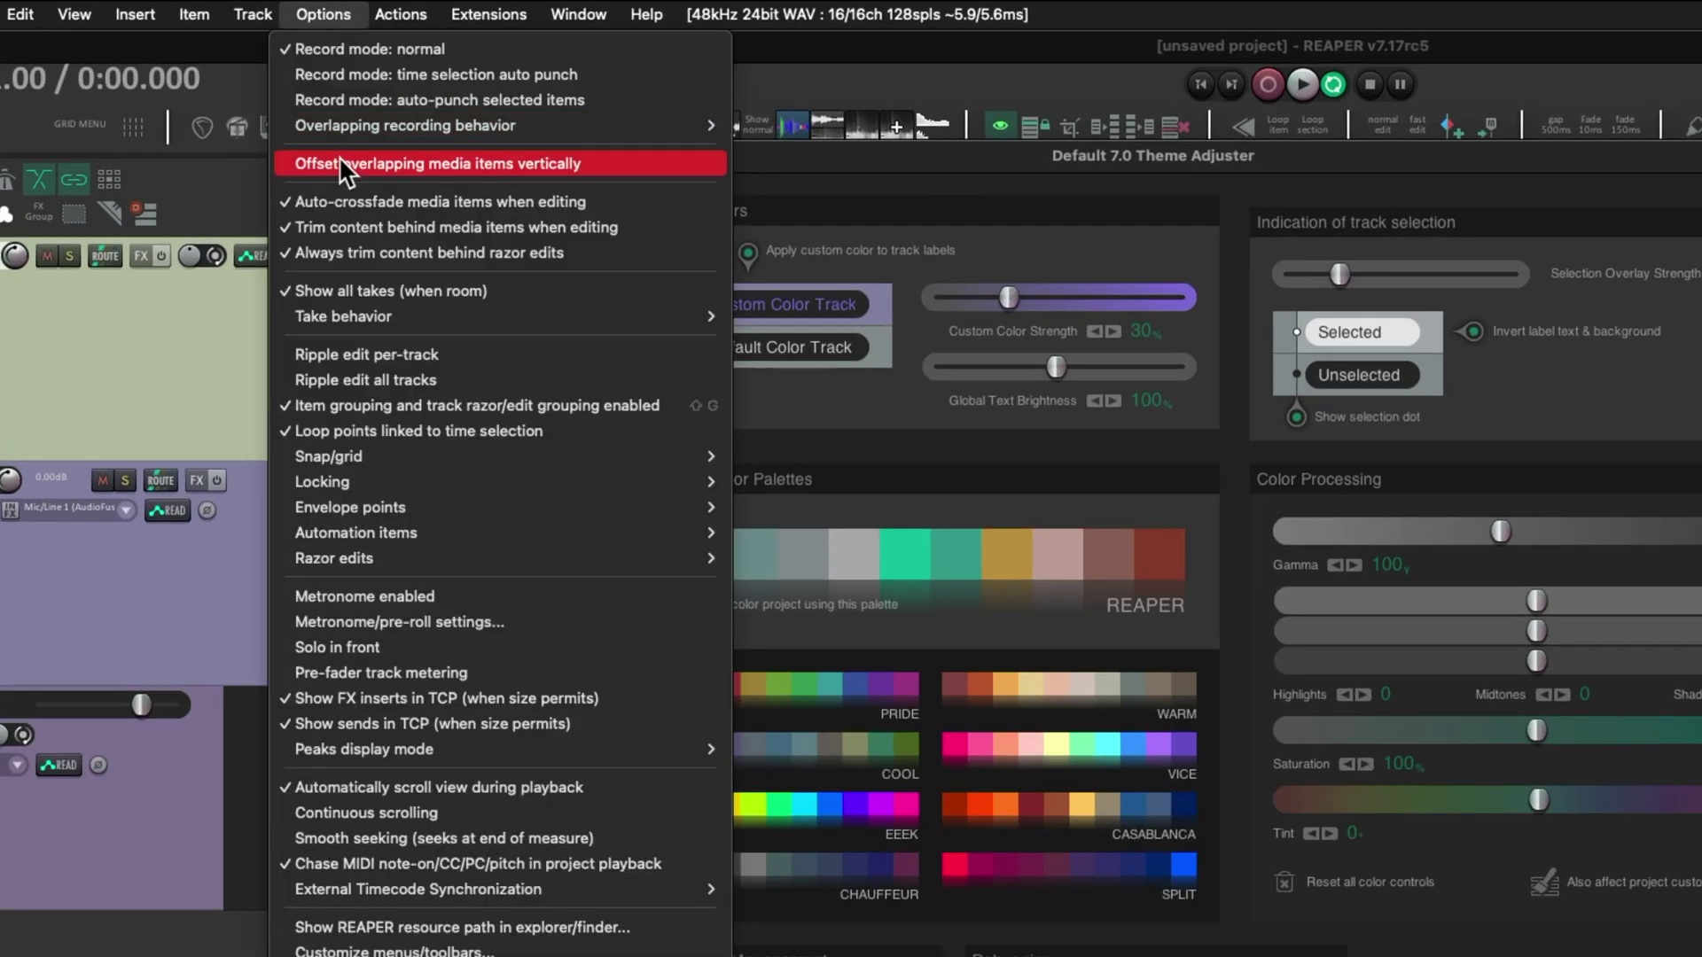
mouse_move(429, 641)
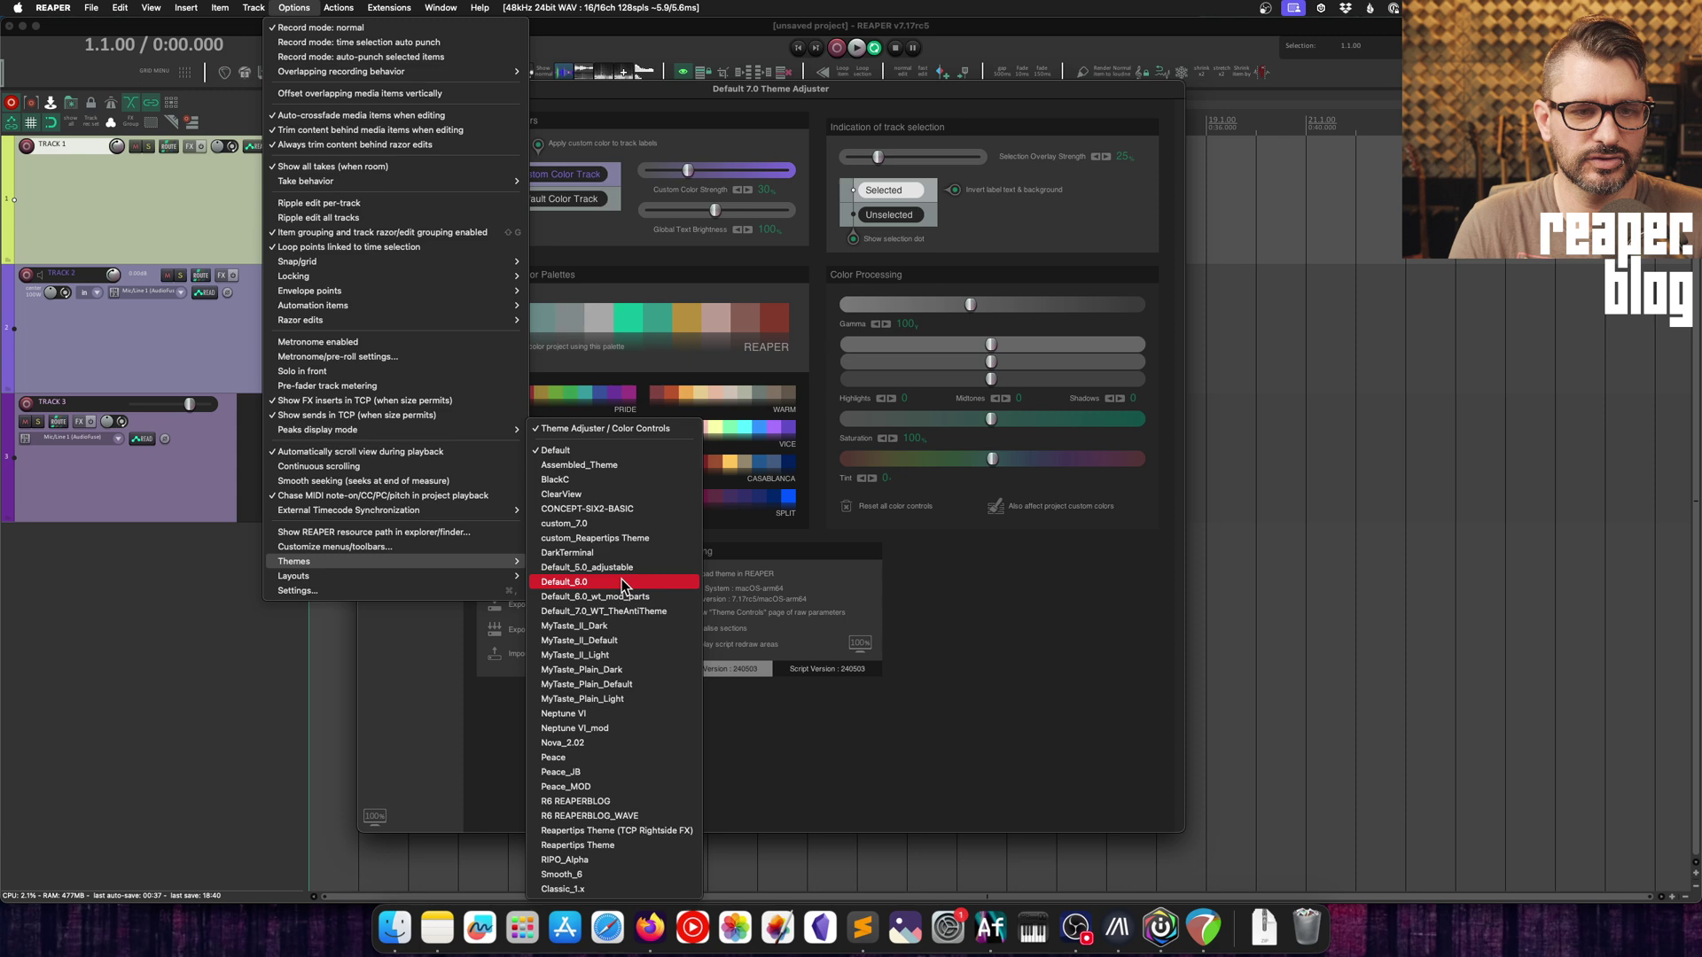
- Switch to the Default_6.0 theme and open its Theme Adjuster
left_click(621, 580)
left_click(339, 7)
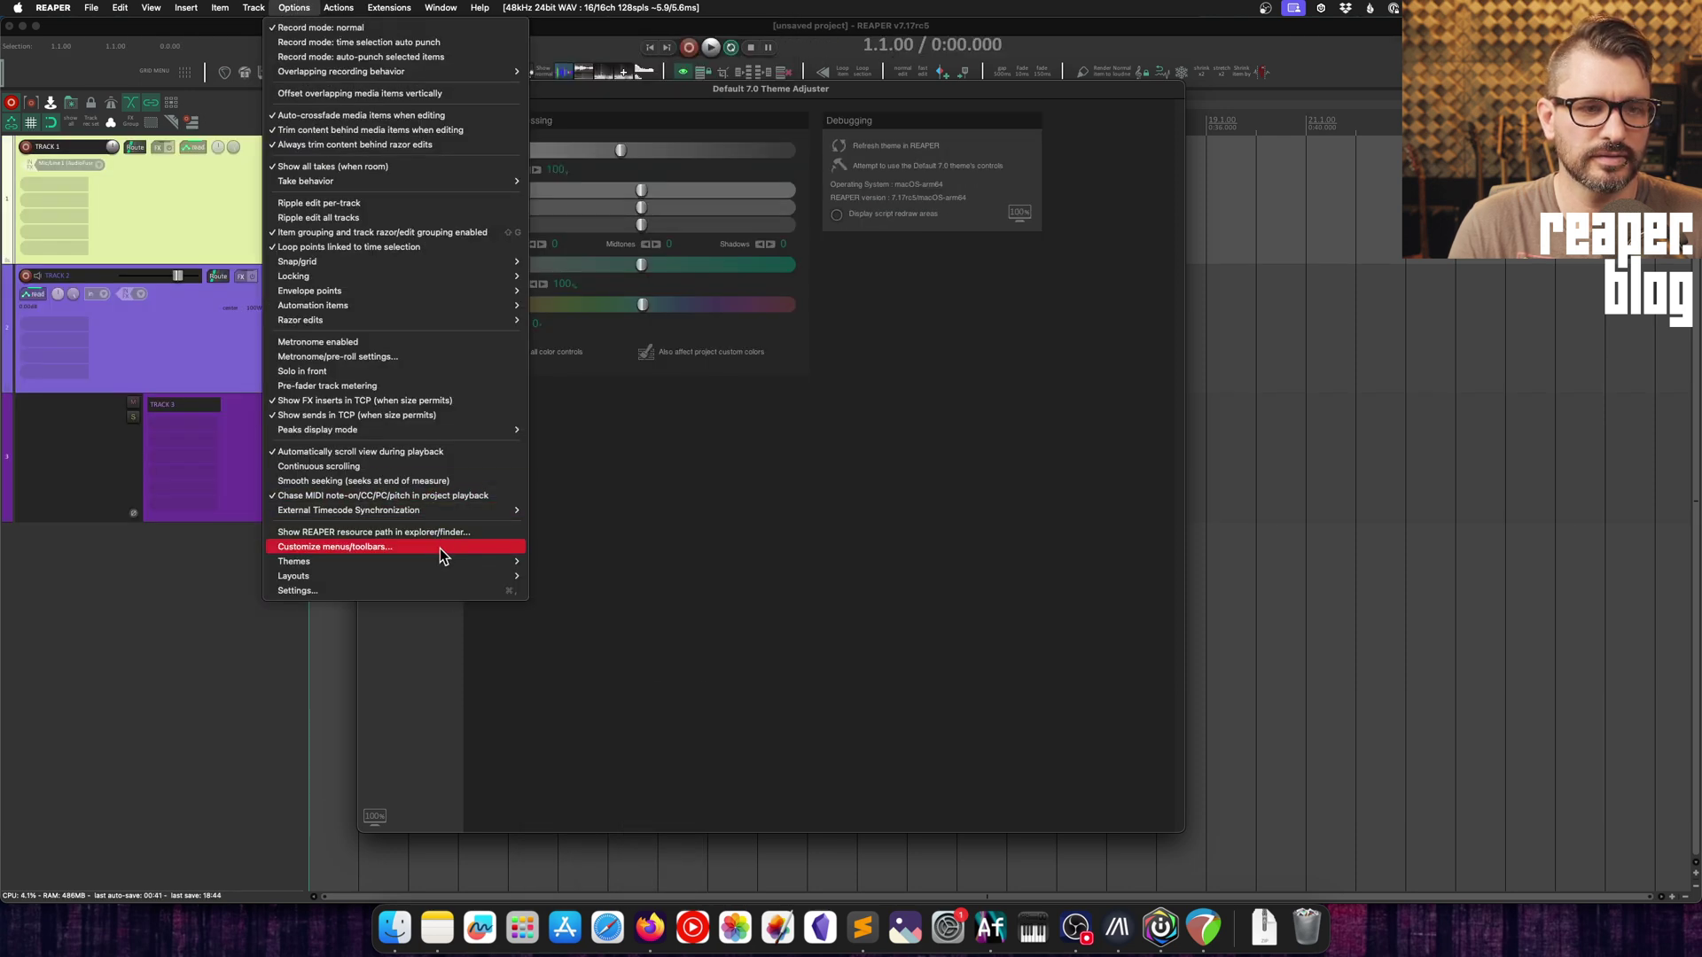
mouse_move(438, 561)
left_click(590, 450)
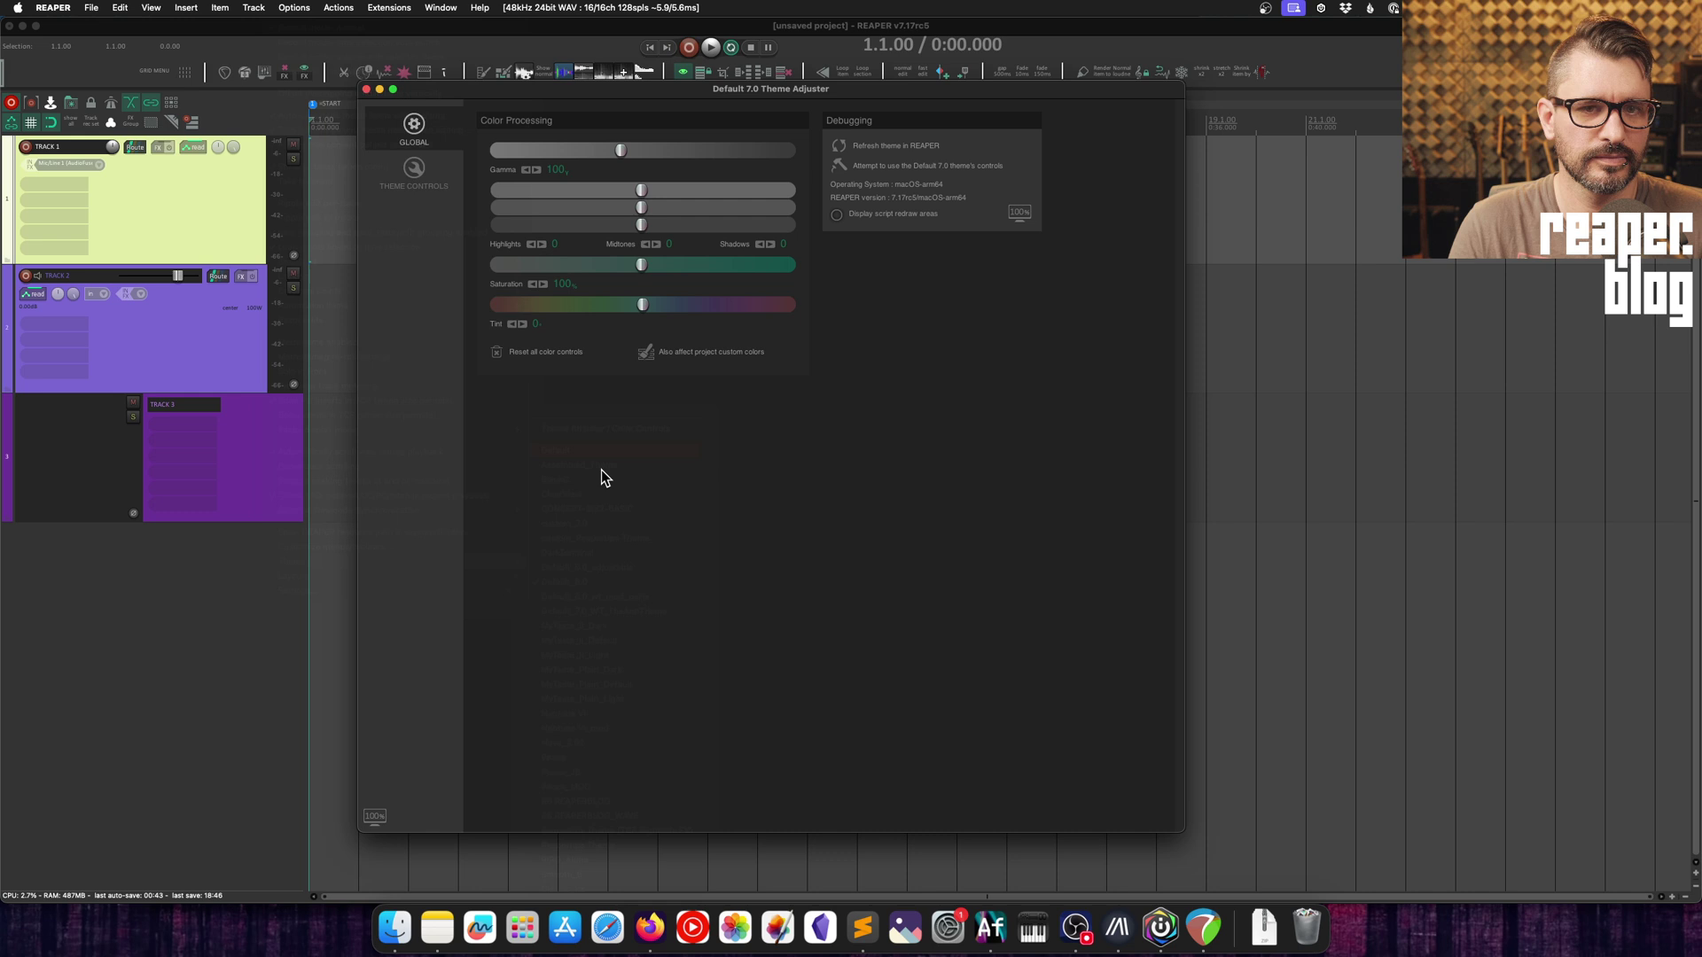
- Page through the Default_6.0 adjuster's Mixer, Envelopes, Global and Track Control Panel pages
left_click_drag(586, 162, 618, 157)
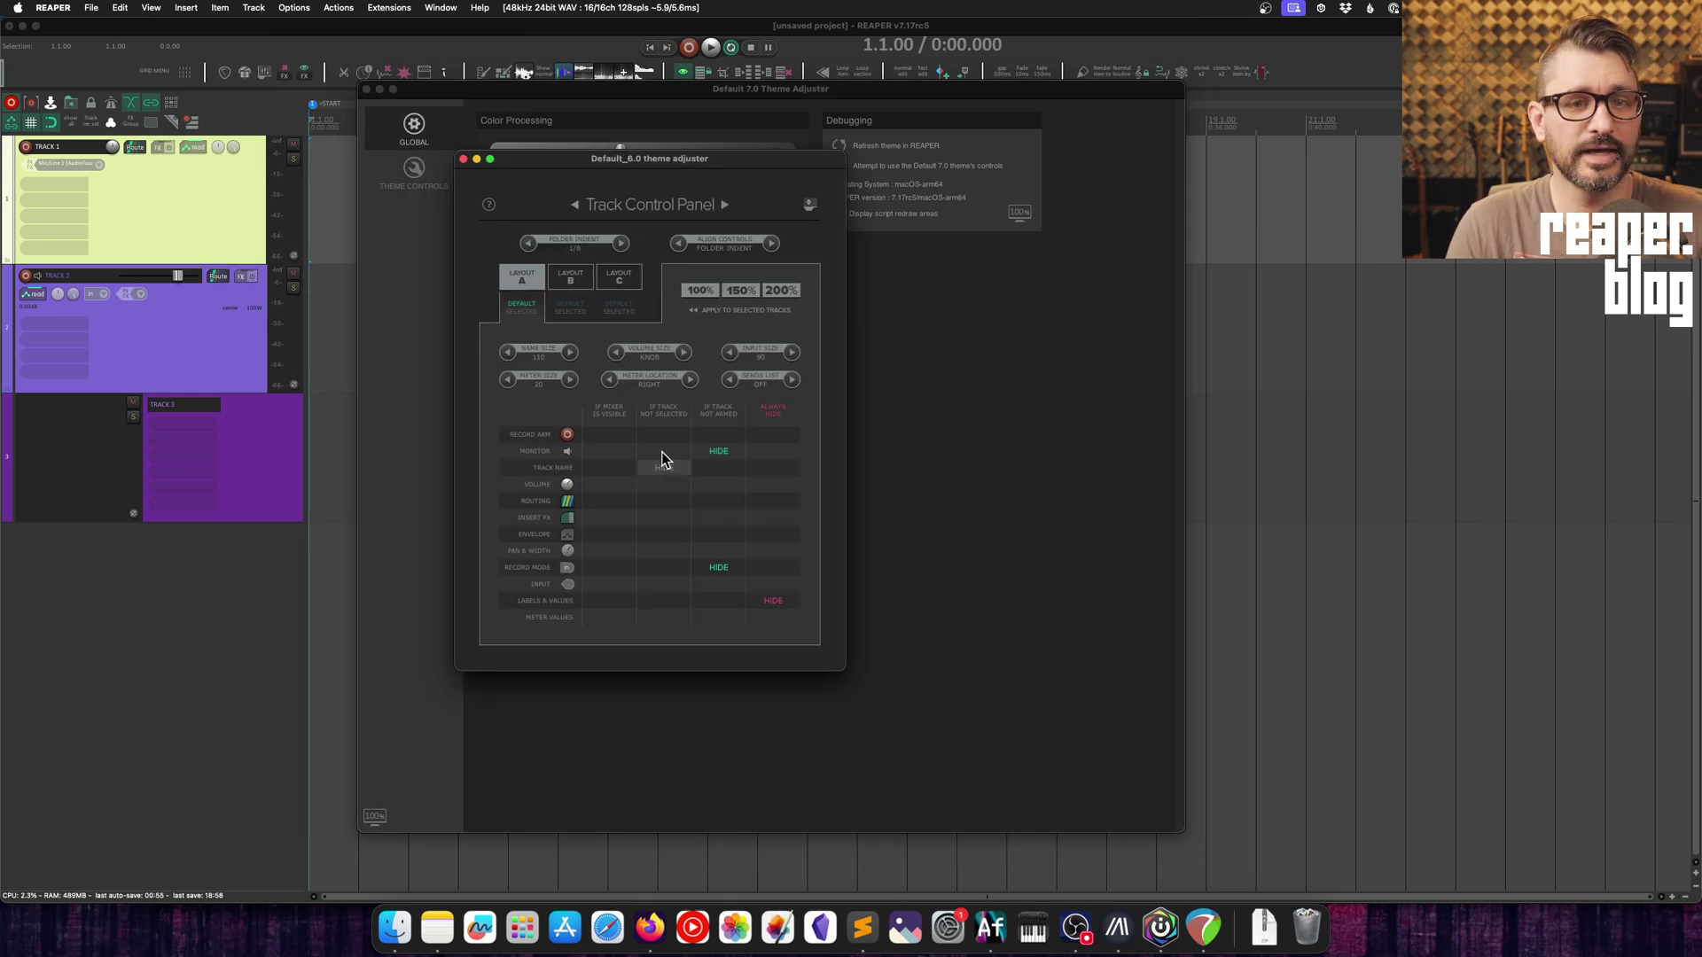
left_click(725, 204)
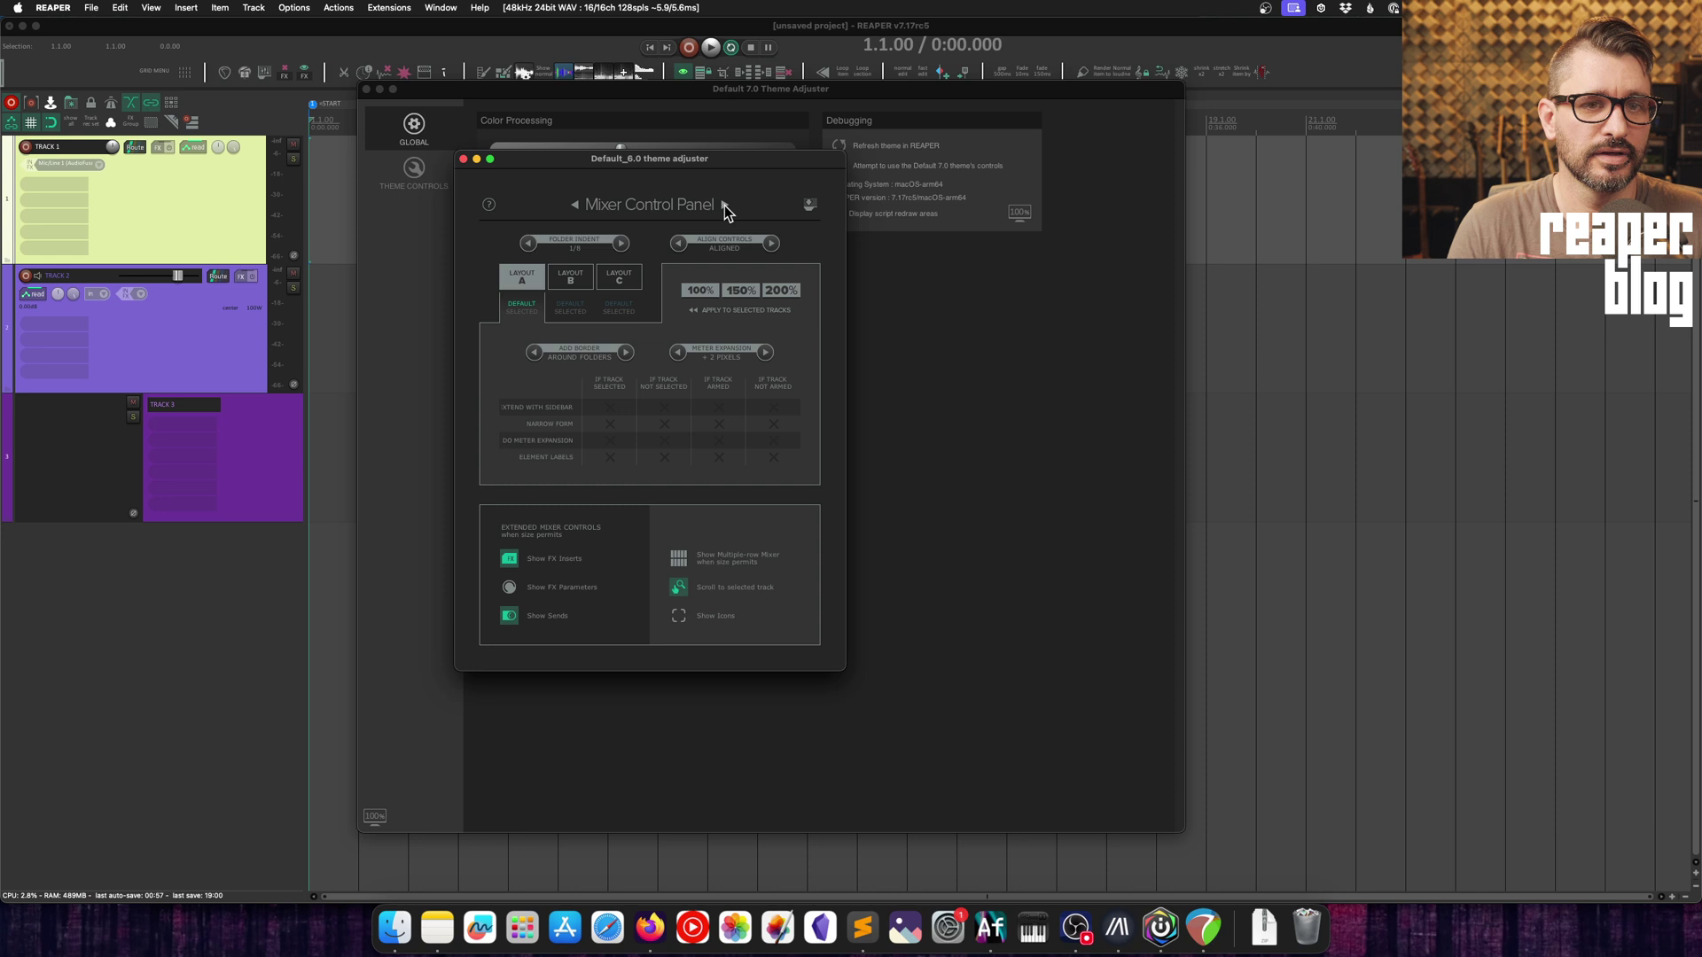
left_click(725, 205)
left_click(725, 205)
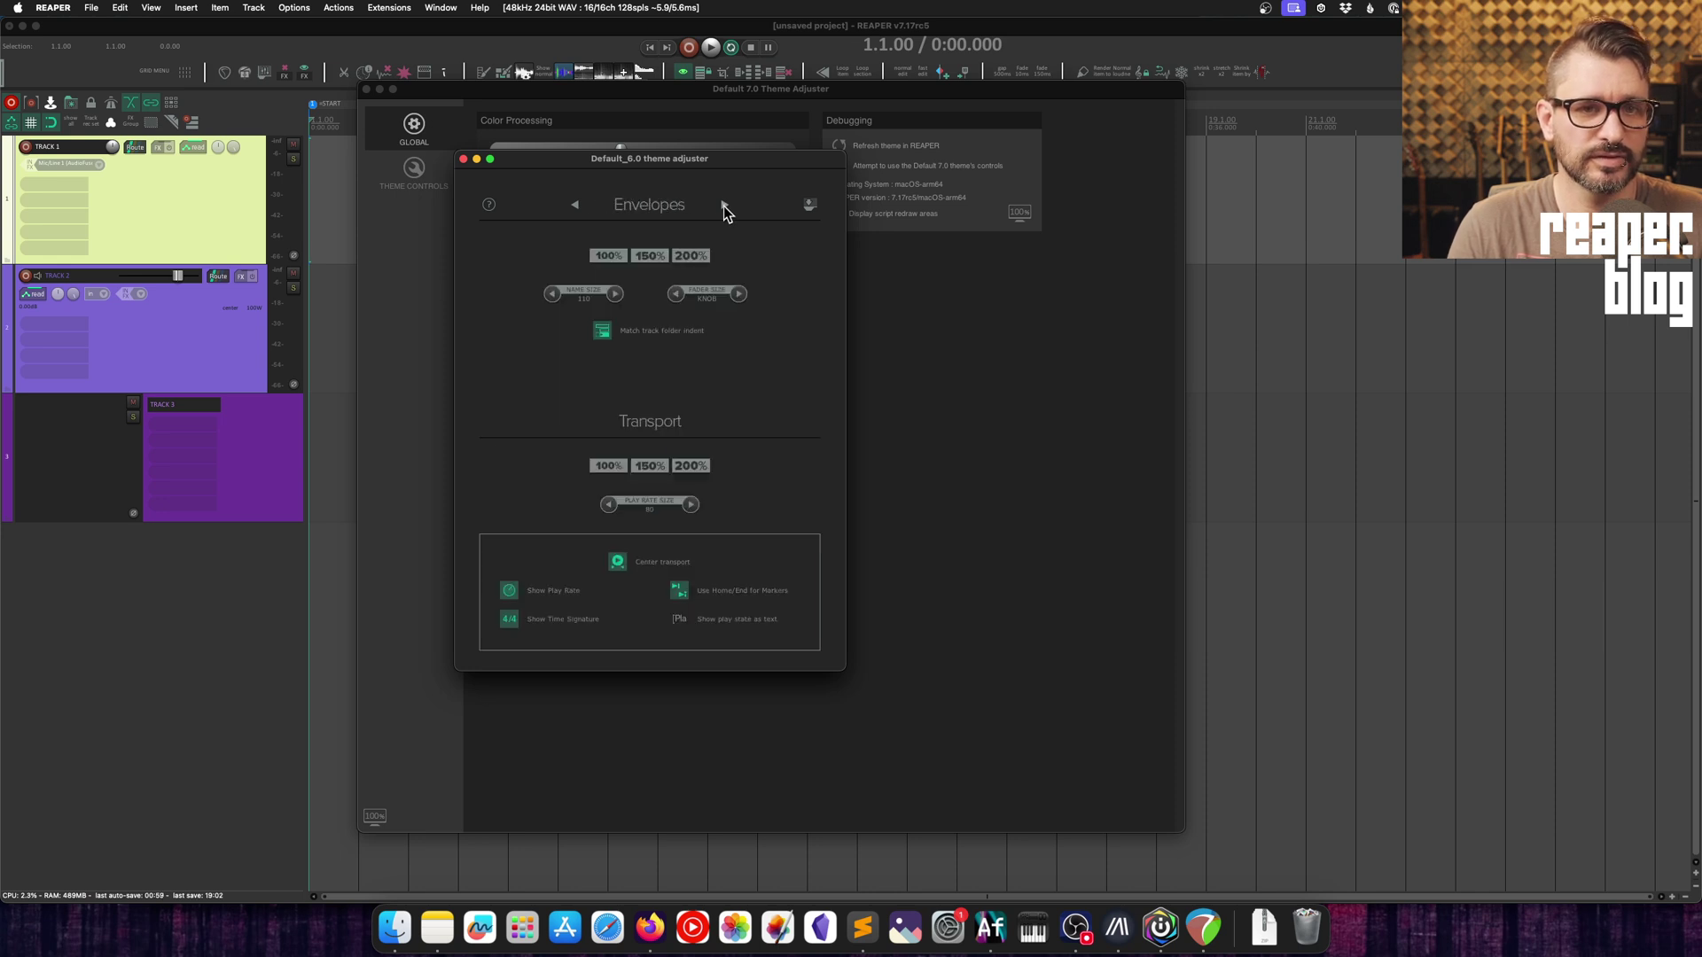
left_click(723, 205)
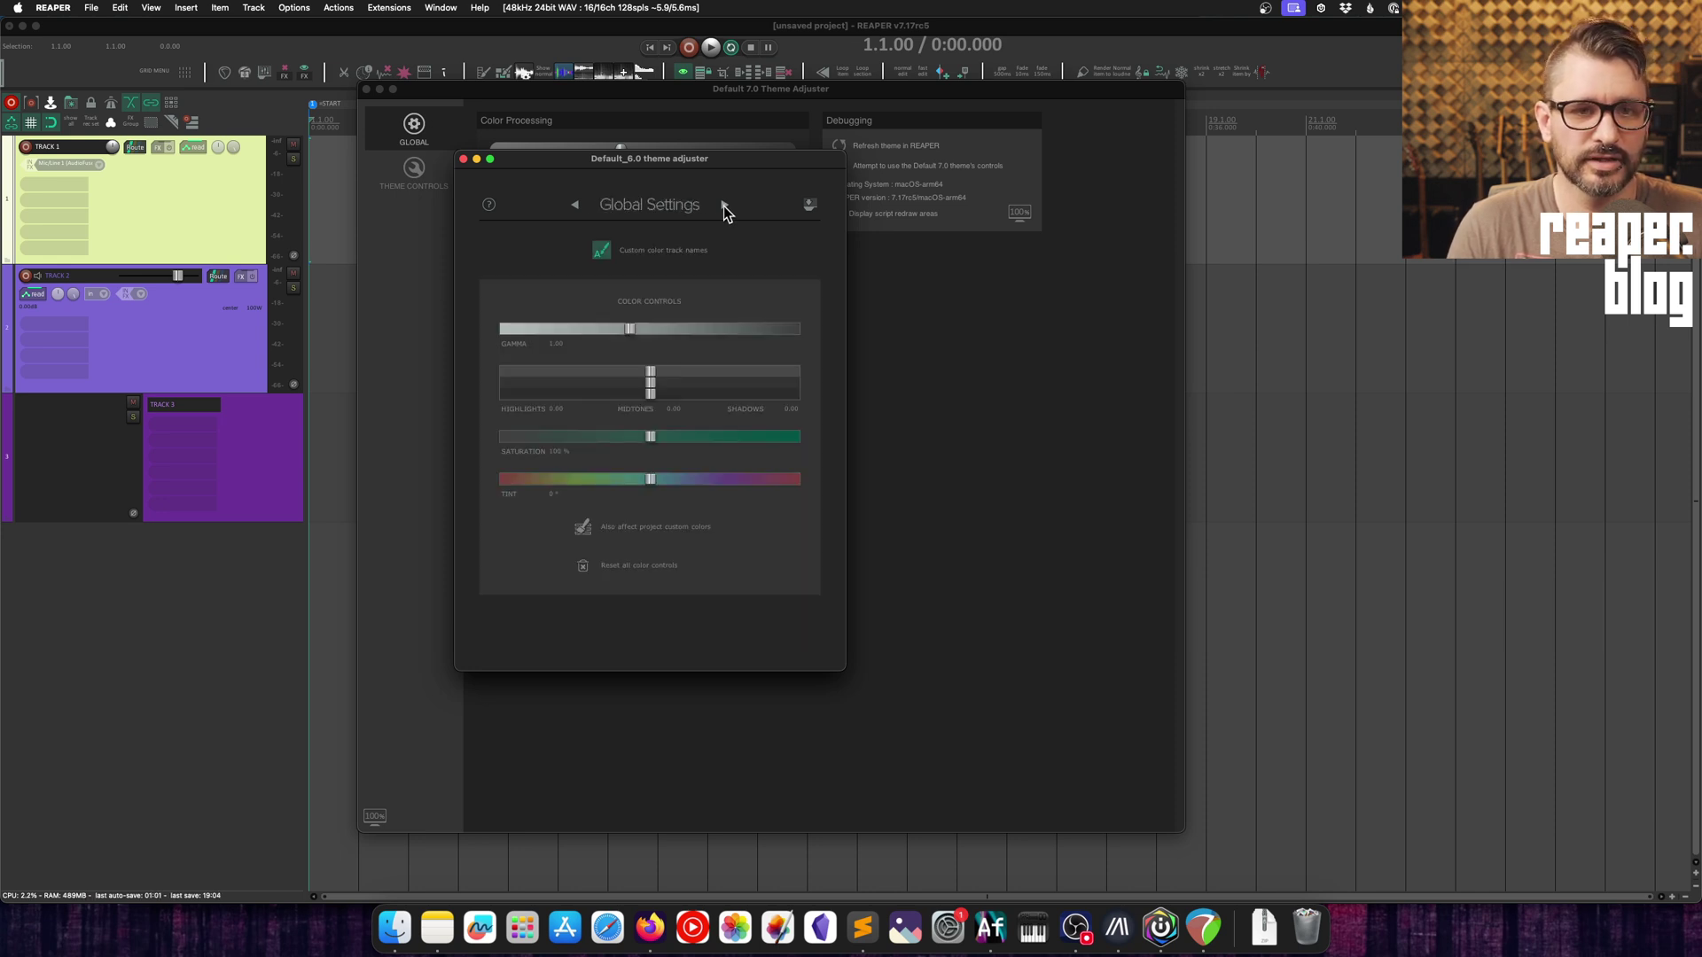
left_click(723, 206)
- Close the Default_6.0 adjuster and switch back to the Default 7.0 theme
left_click(463, 159)
left_click(295, 7)
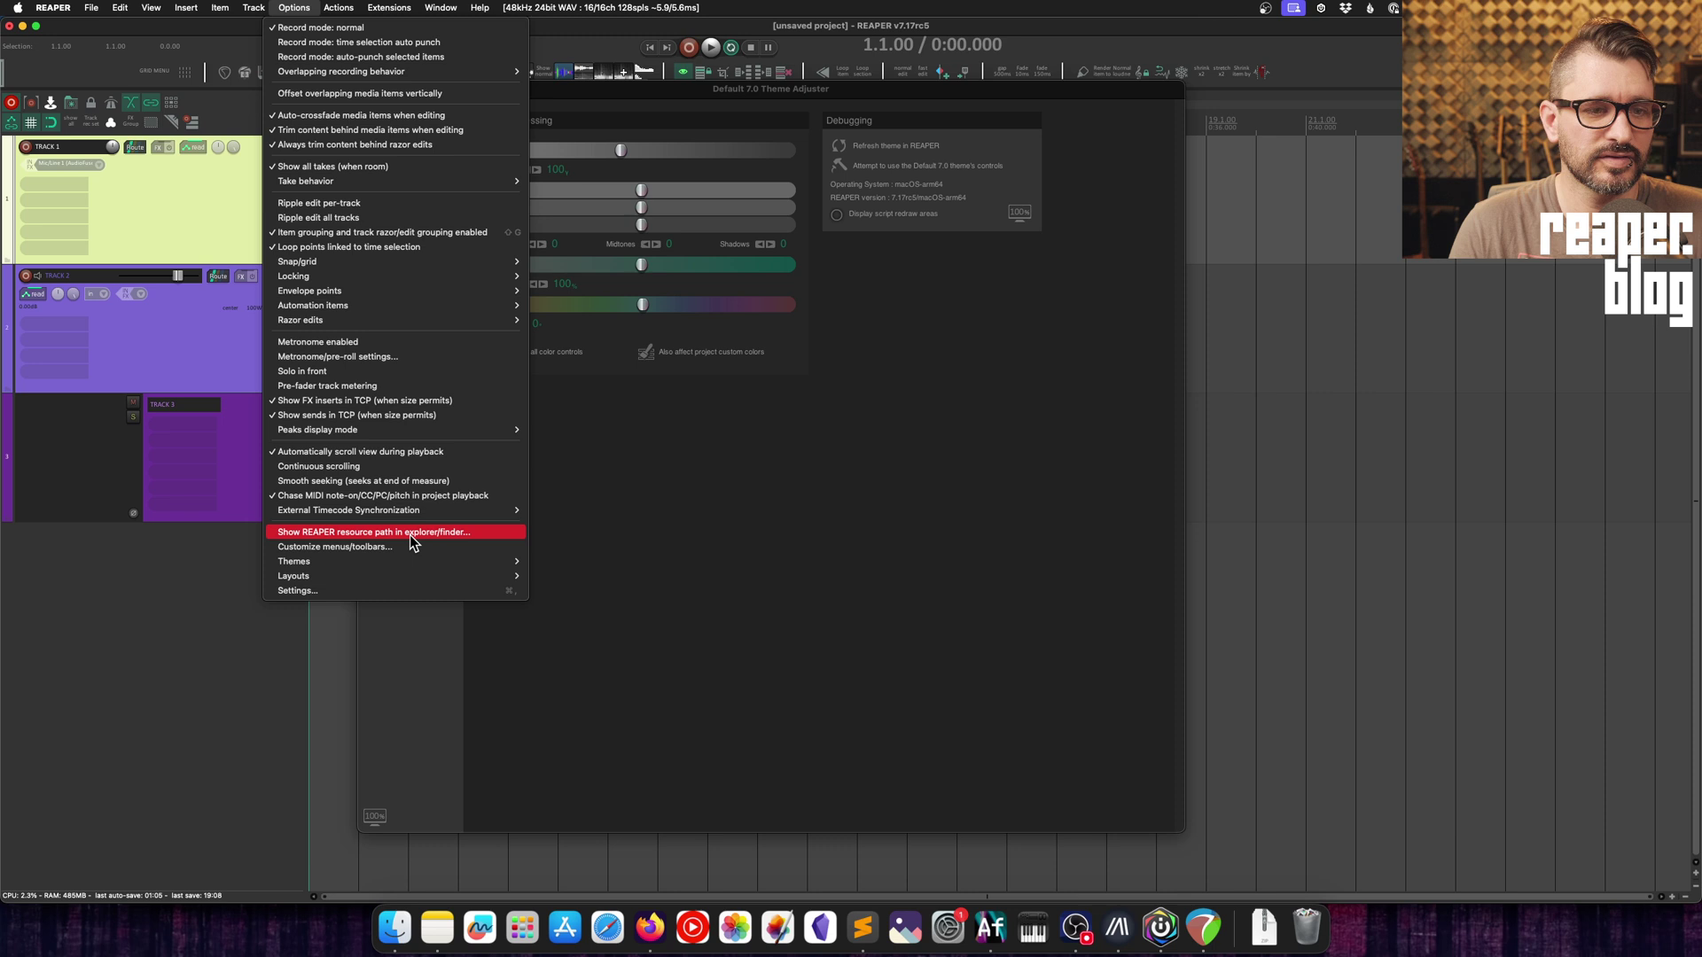
mouse_move(408, 561)
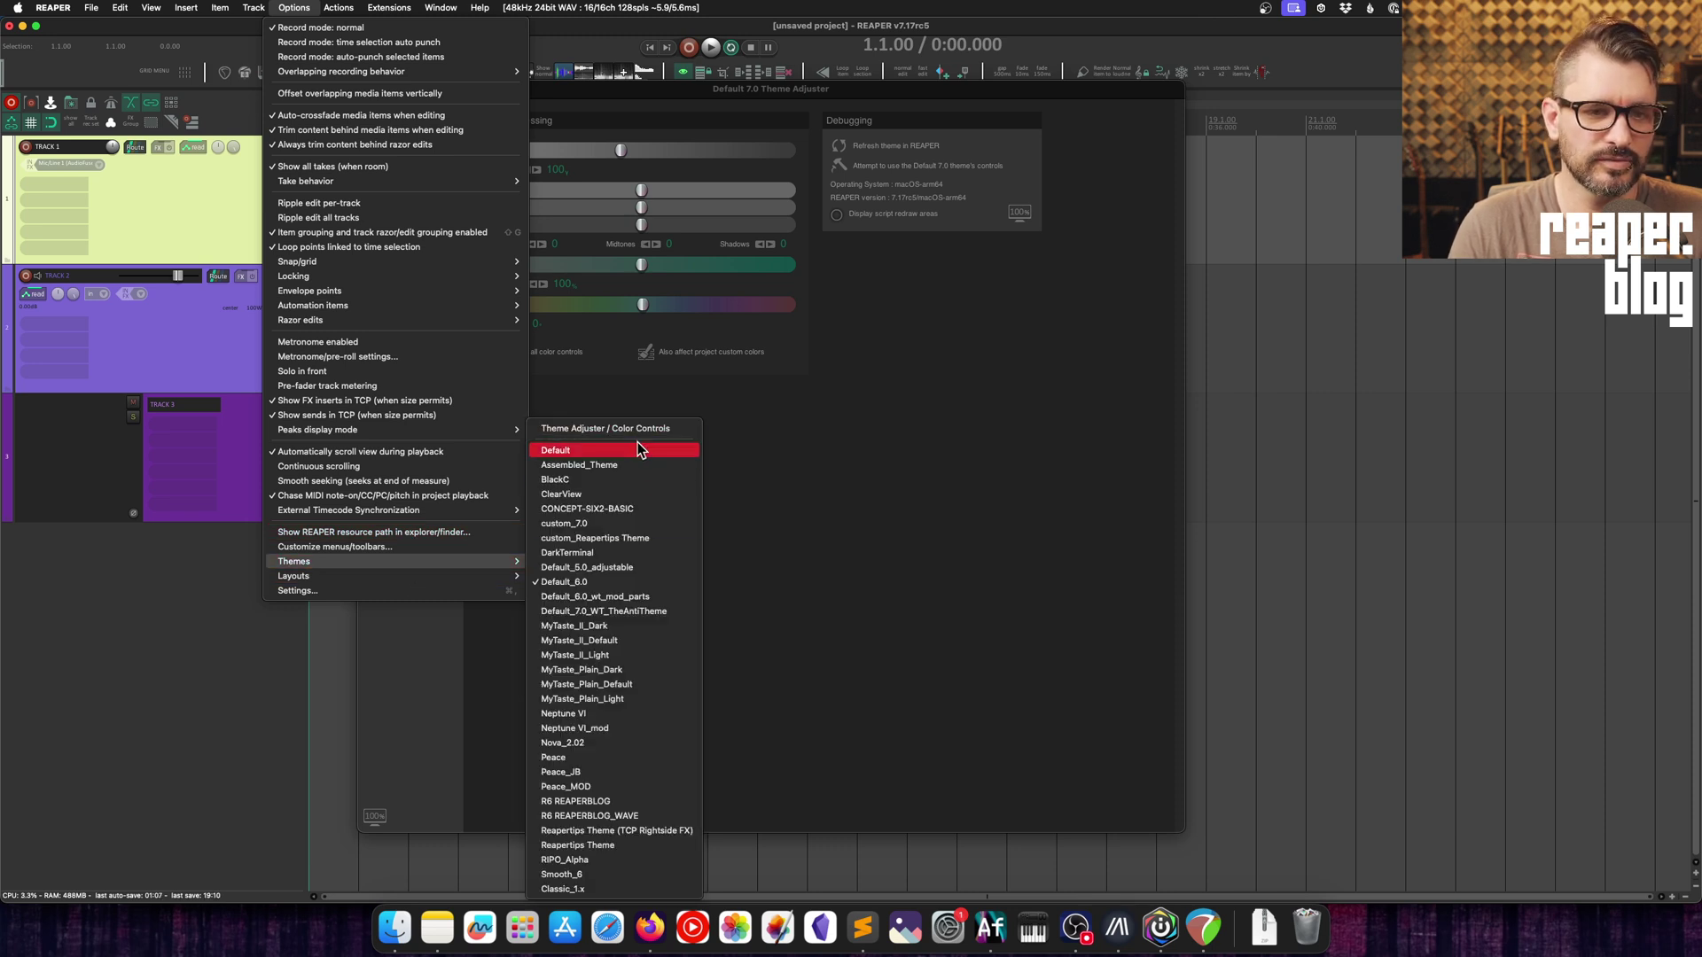
left_click(642, 449)
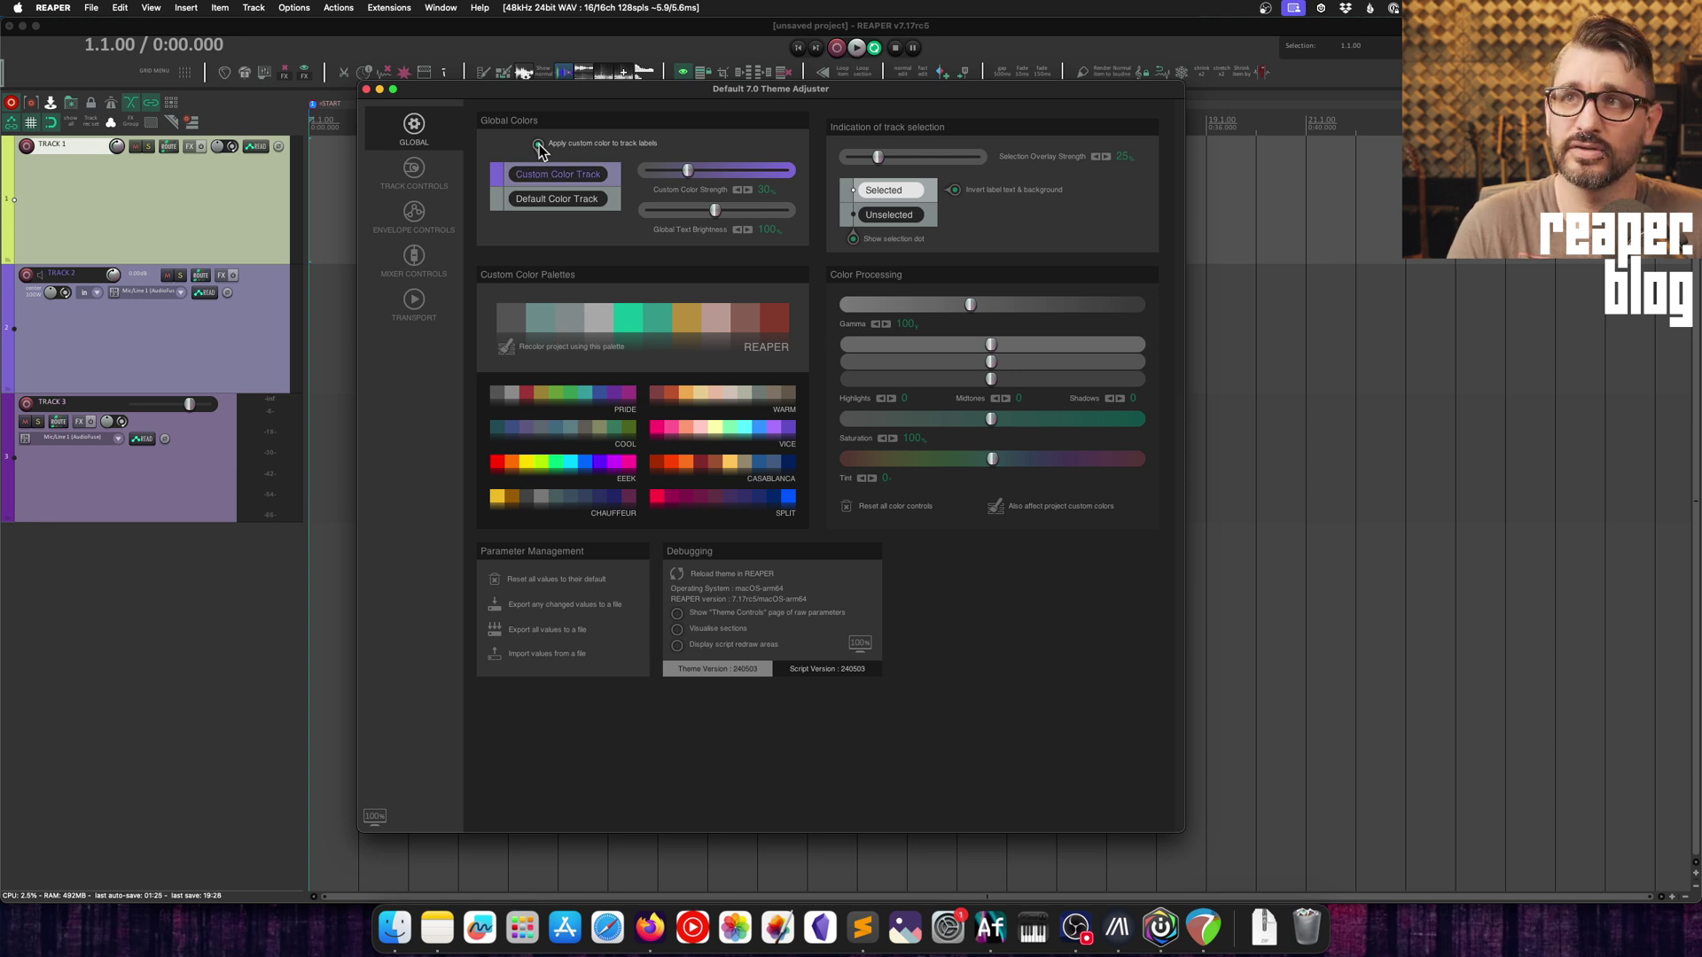
- Fade Custom Color Strength almost to nothing, then restore it to 50%
left_click_drag(688, 170, 606, 174)
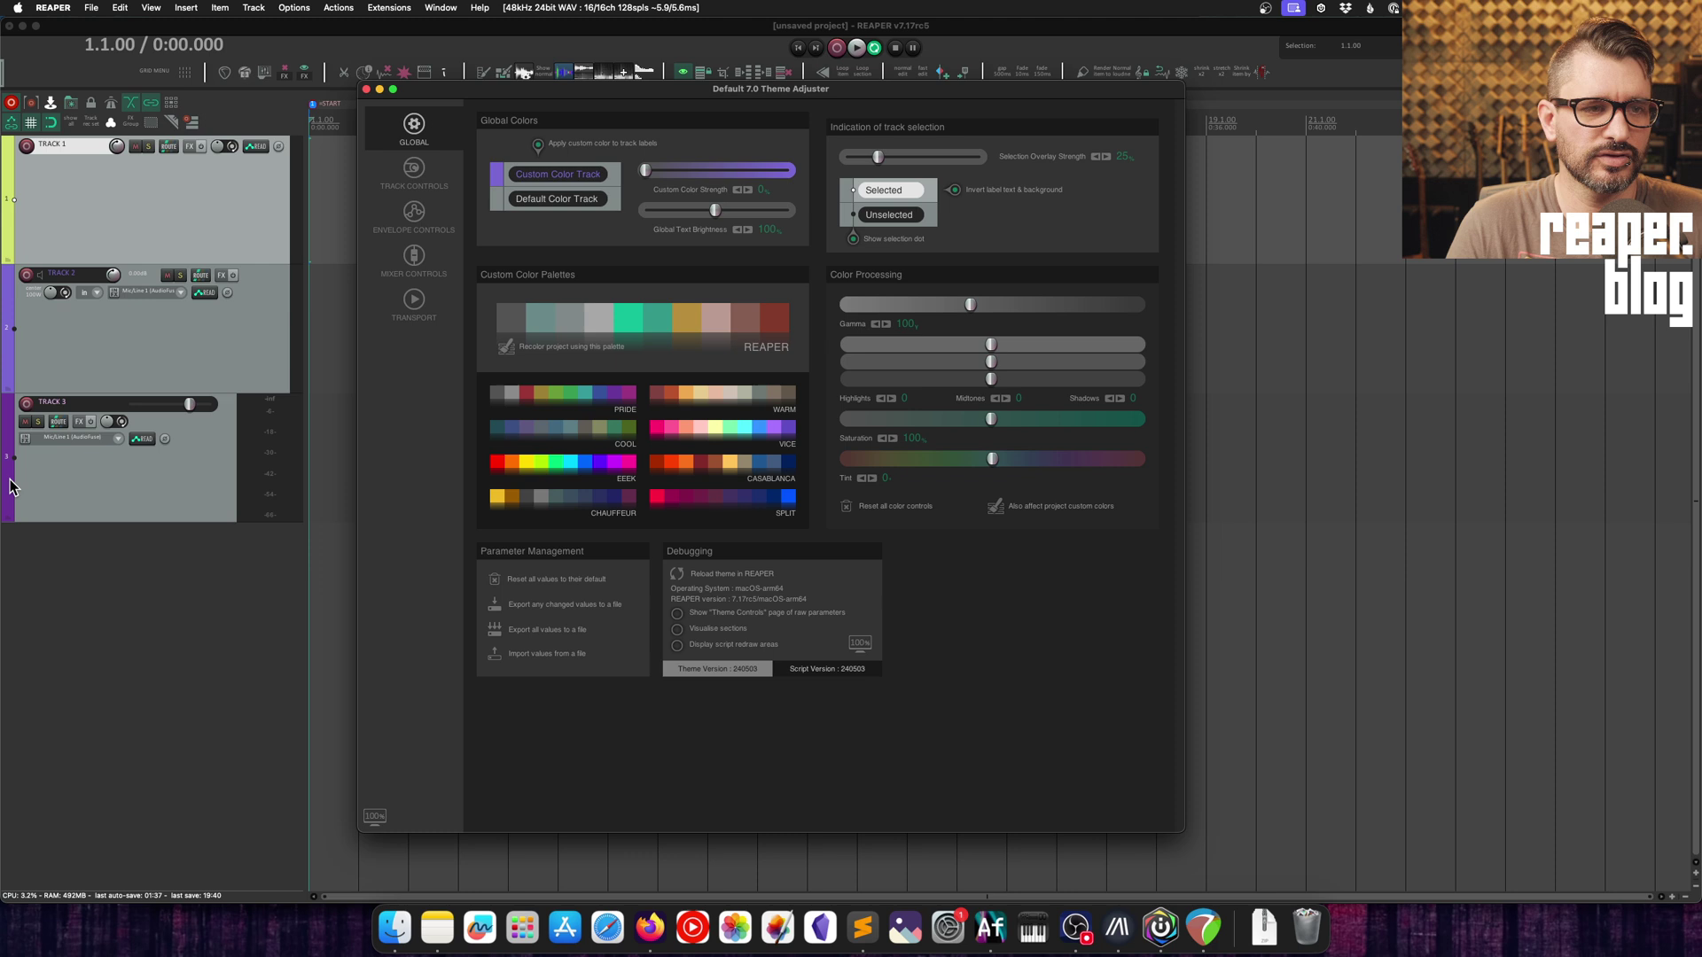
double_click(651, 168)
mouse_move(715, 210)
left_mouse_down()
mouse_move(672, 209)
mouse_move(752, 209)
mouse_move(671, 207)
mouse_move(738, 220)
left_mouse_up()
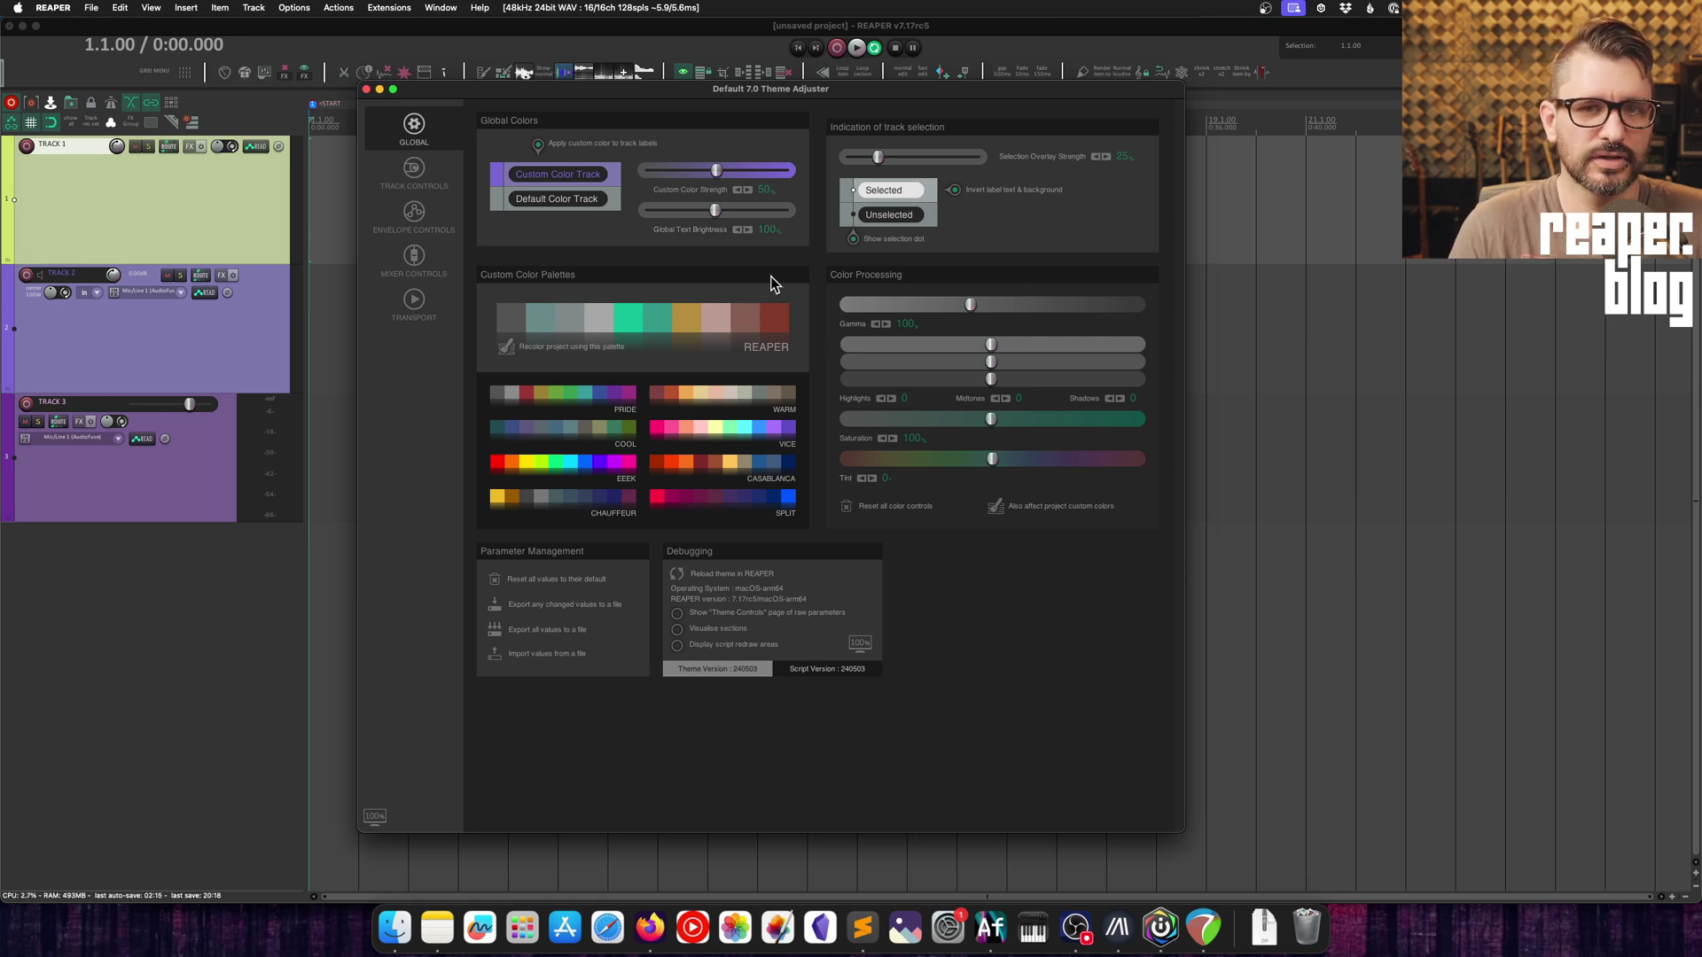
- Raise Selection Overlay Strength and select Tracks 1 and 2 to preview it
left_click(1368, 149)
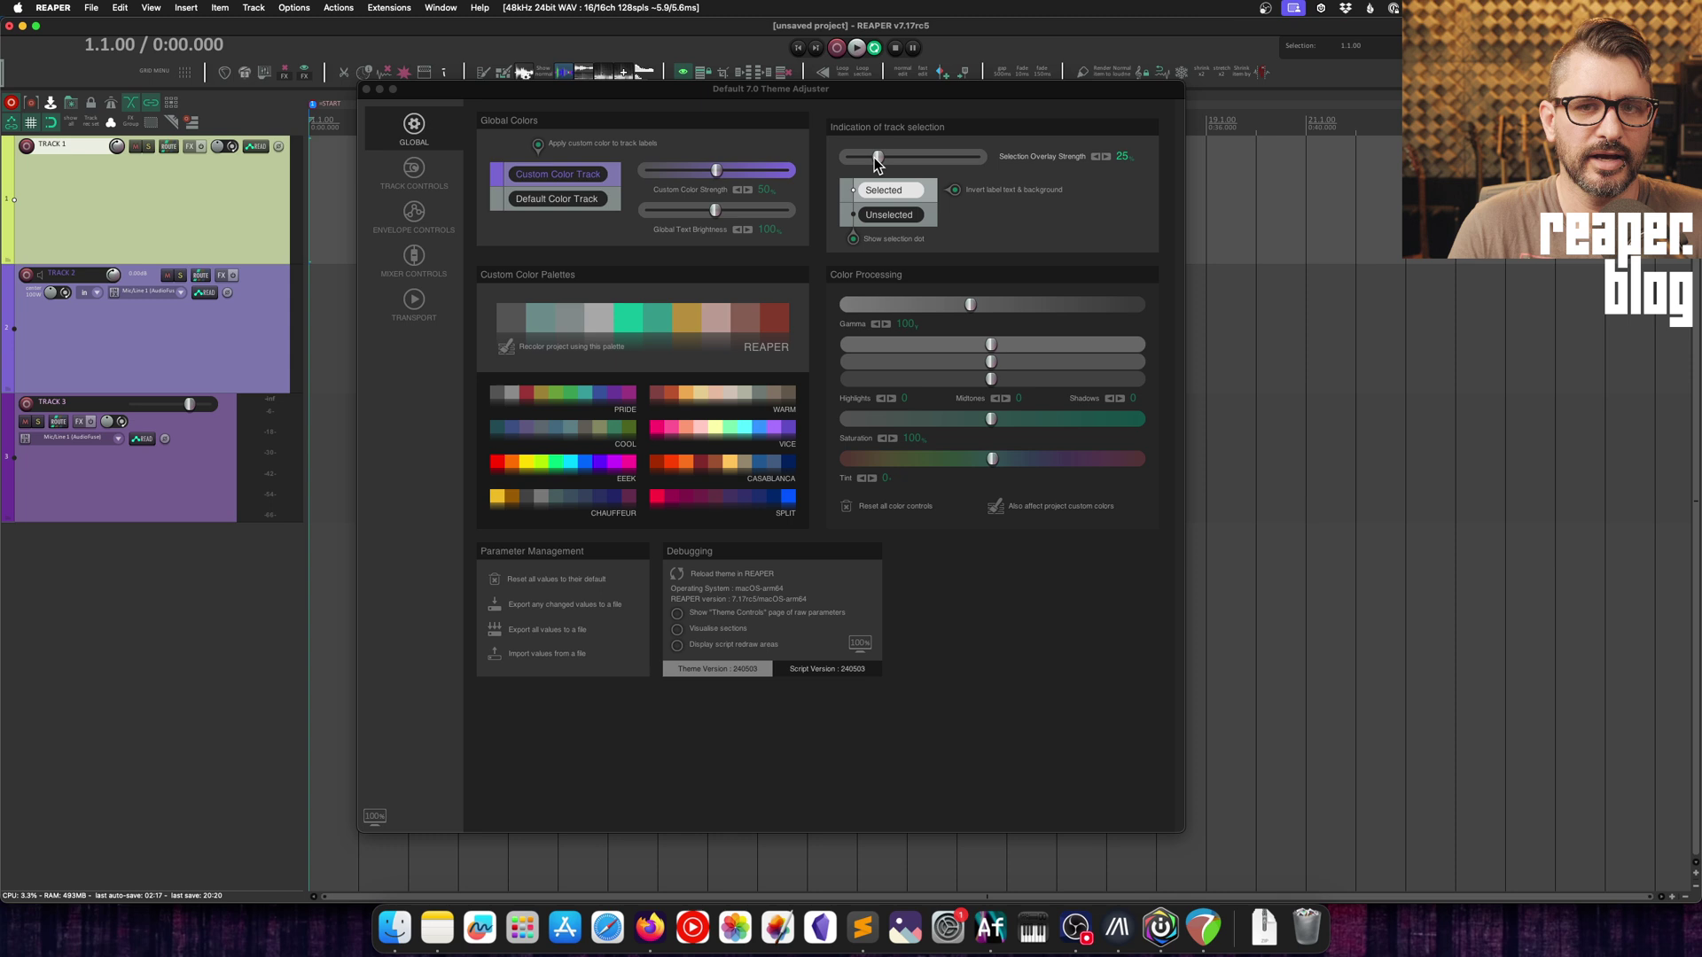
left_click_drag(877, 157, 920, 163)
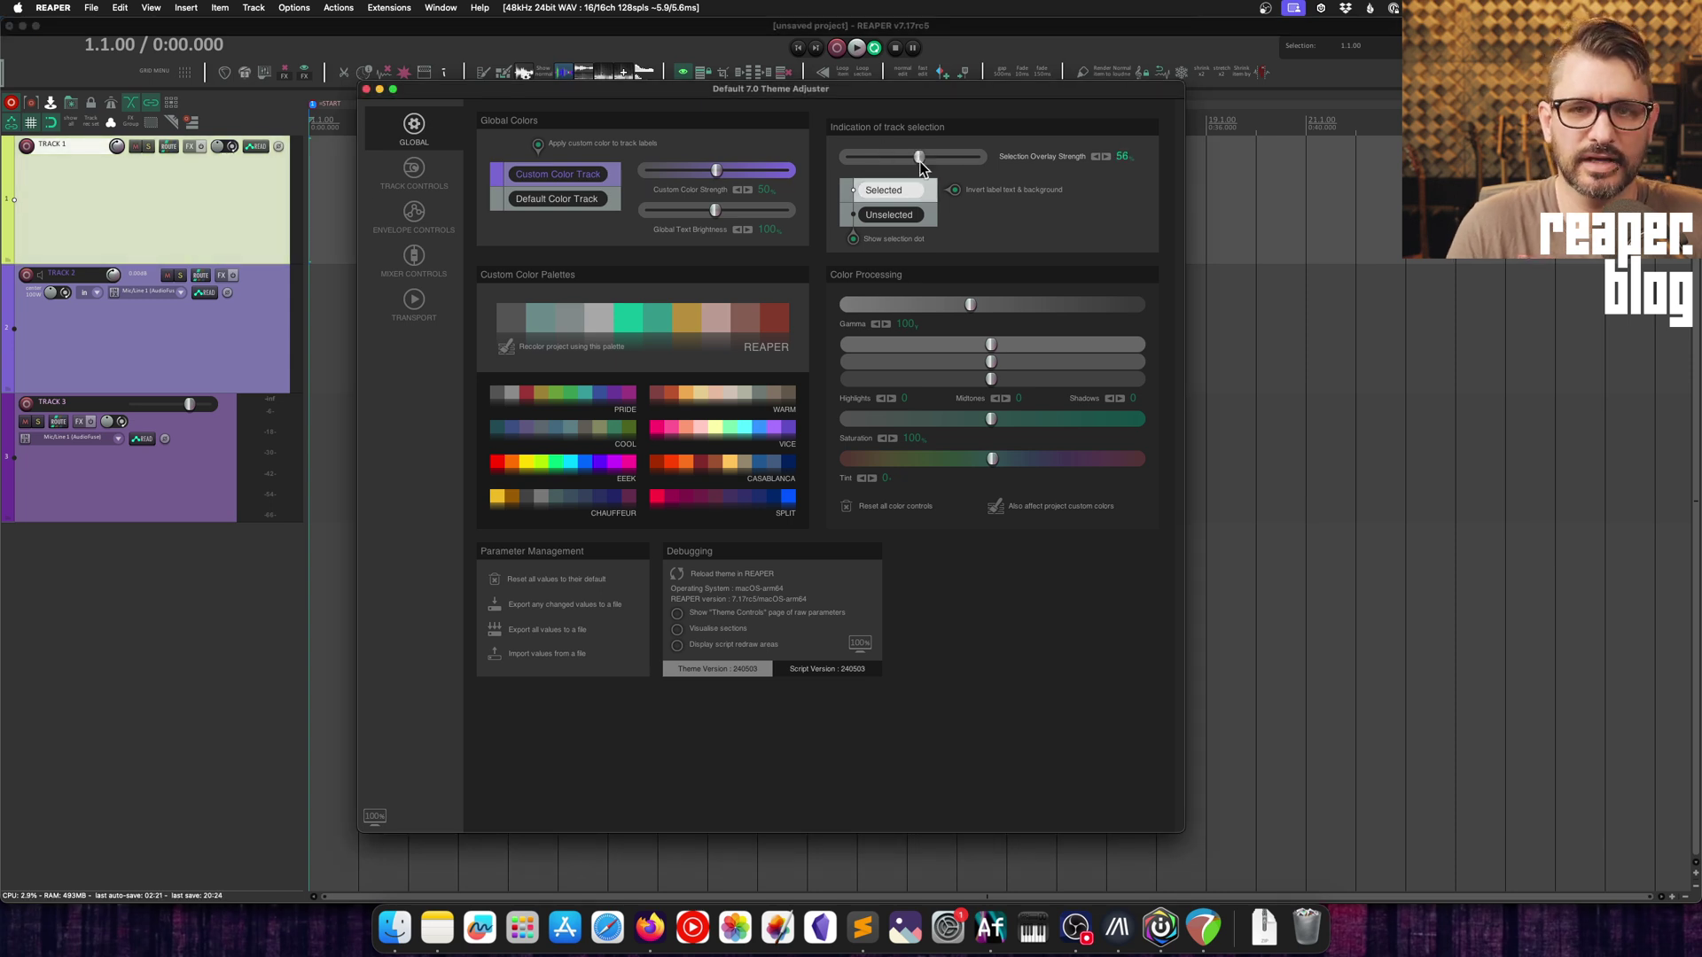
left_click(224, 215)
left_click(241, 317)
left_click(236, 231)
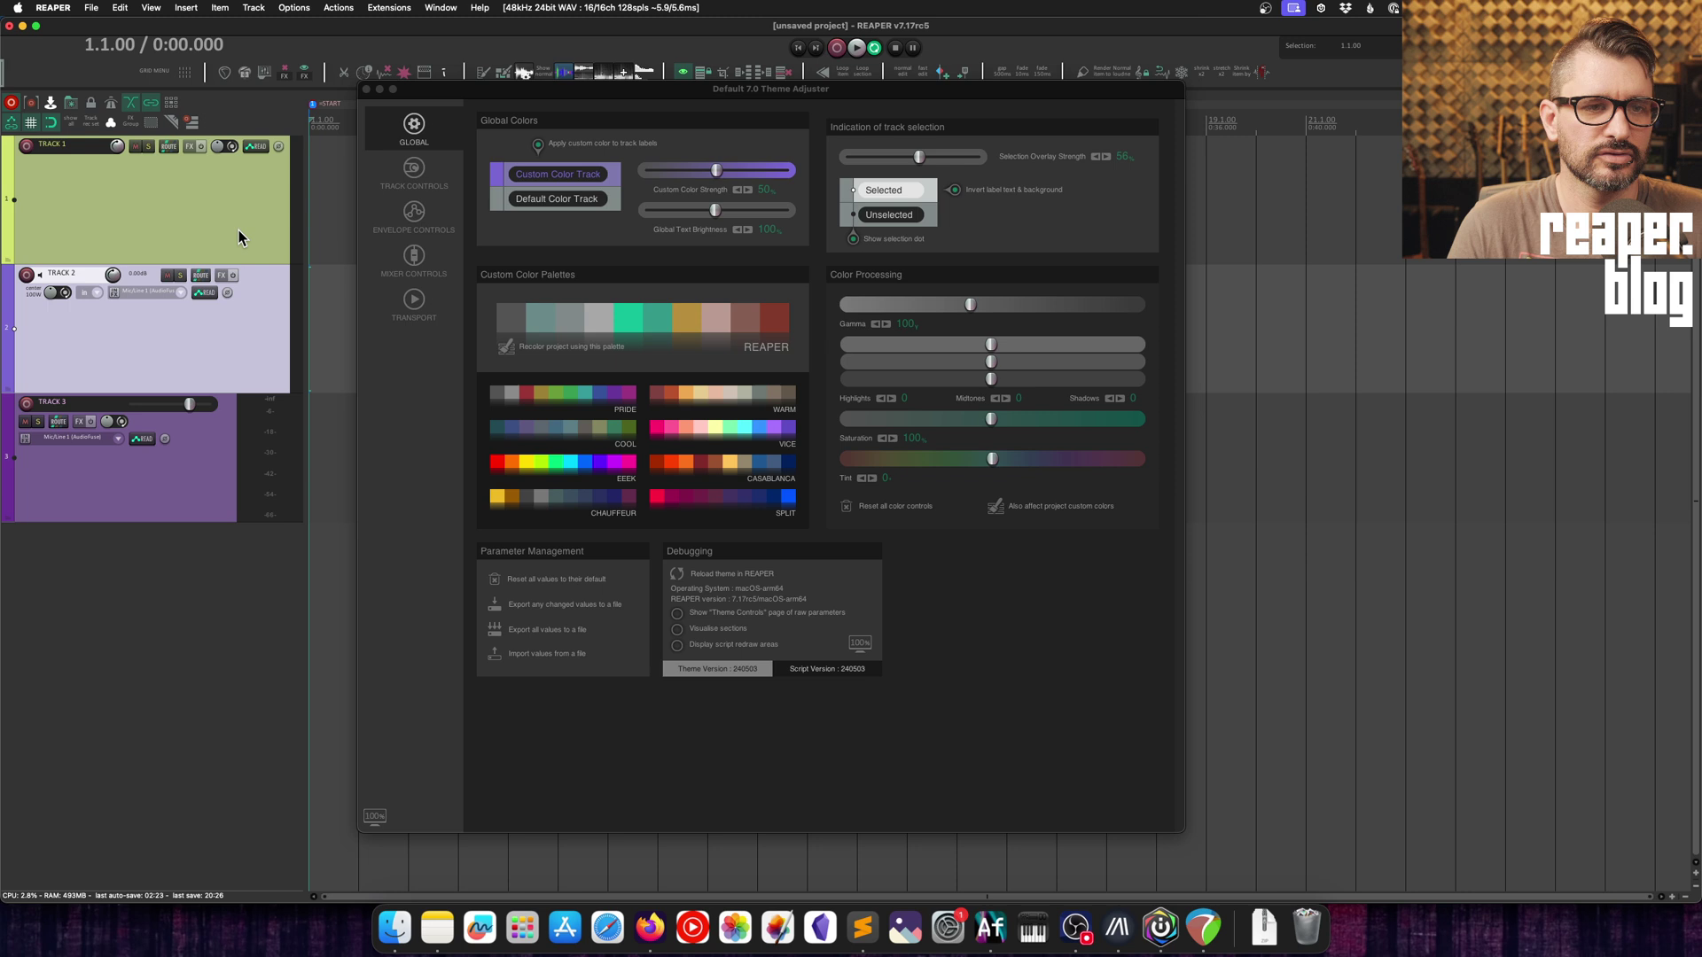
left_click(250, 339)
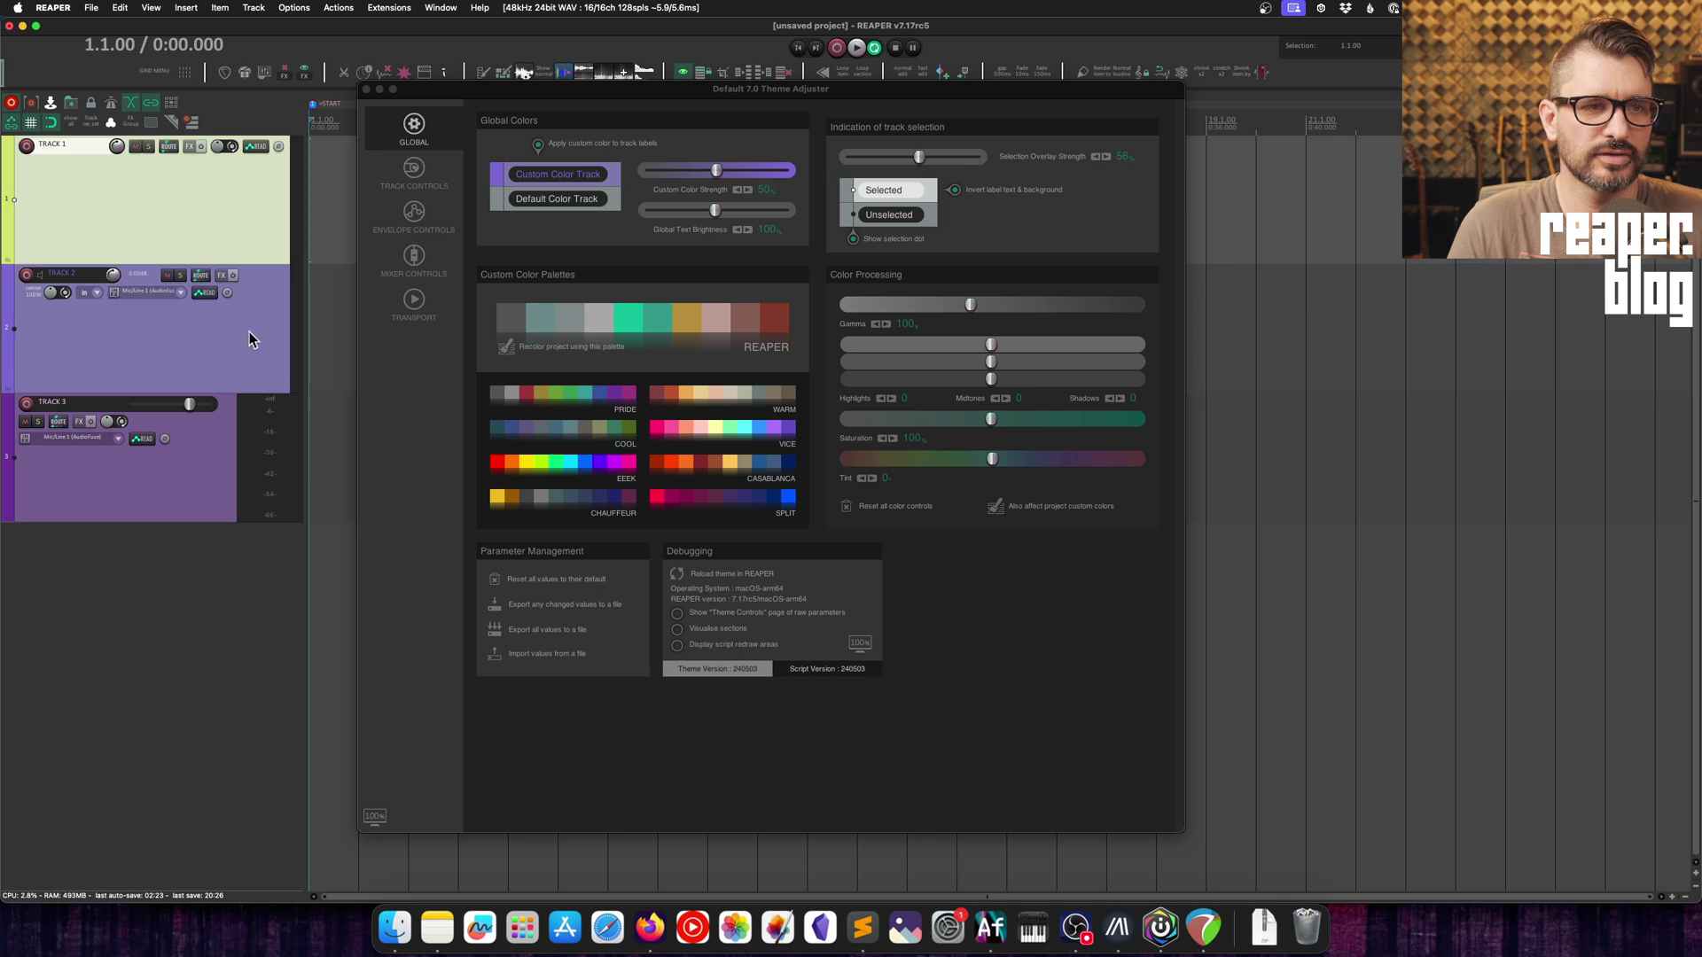
- Turn off inverted label text and background, enable the selection dot, and readjust overlay strength
left_click(956, 190)
left_click(956, 189)
left_click(955, 190)
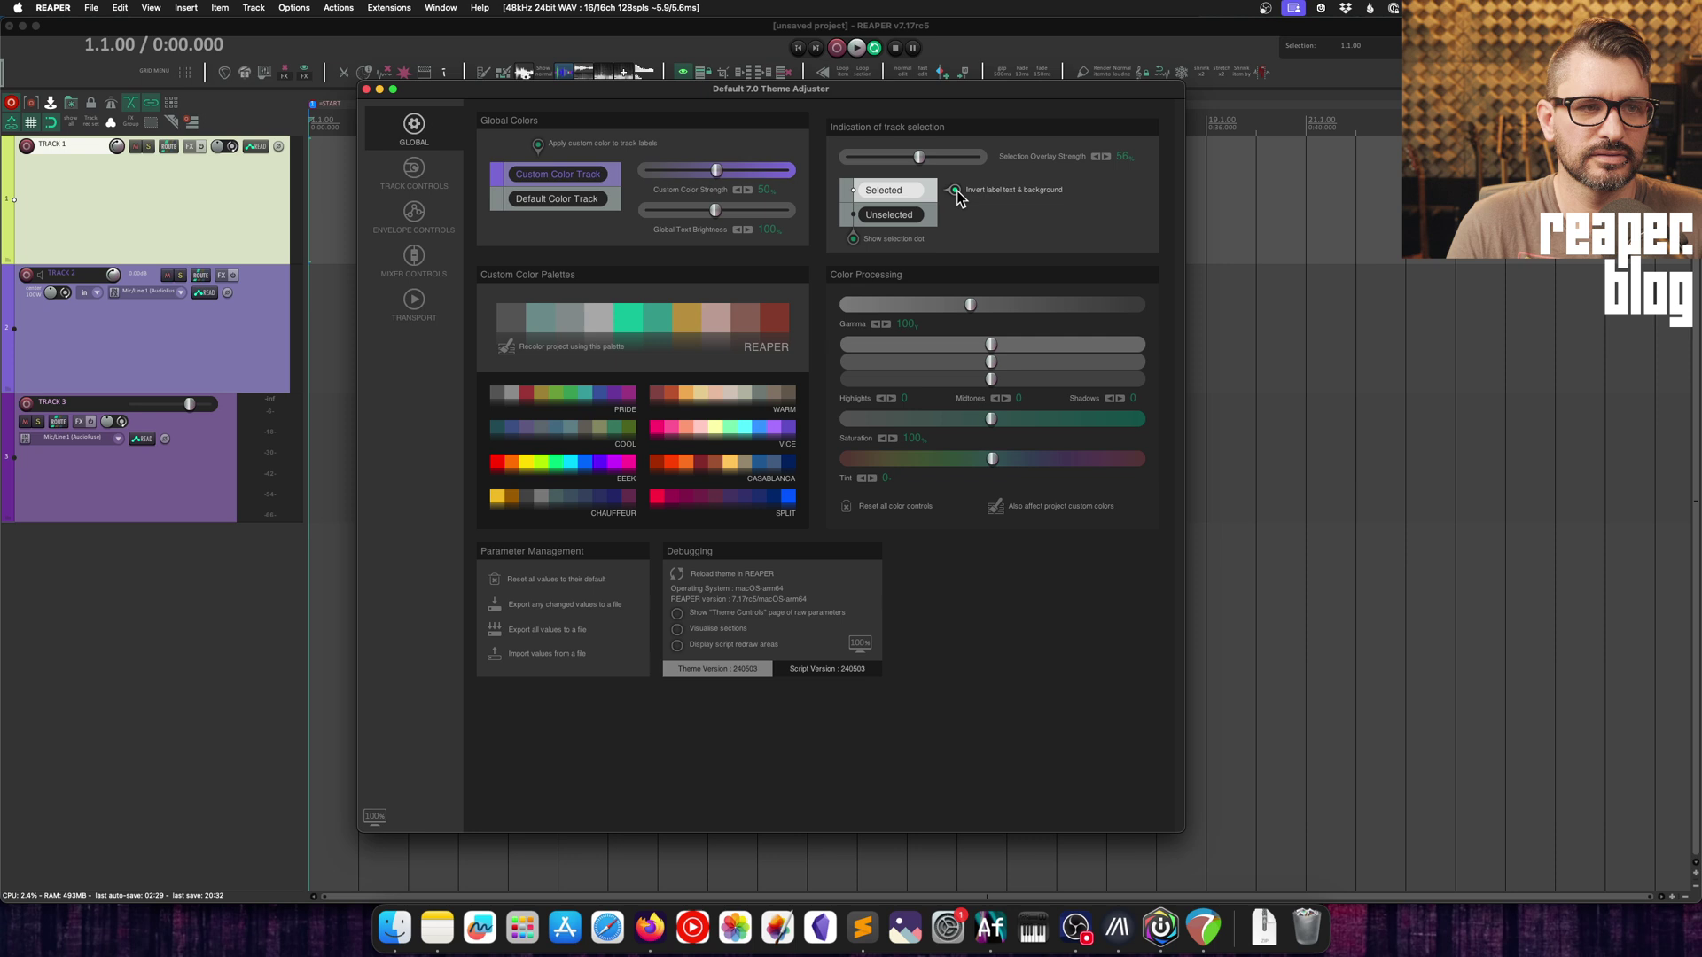
left_click(854, 240)
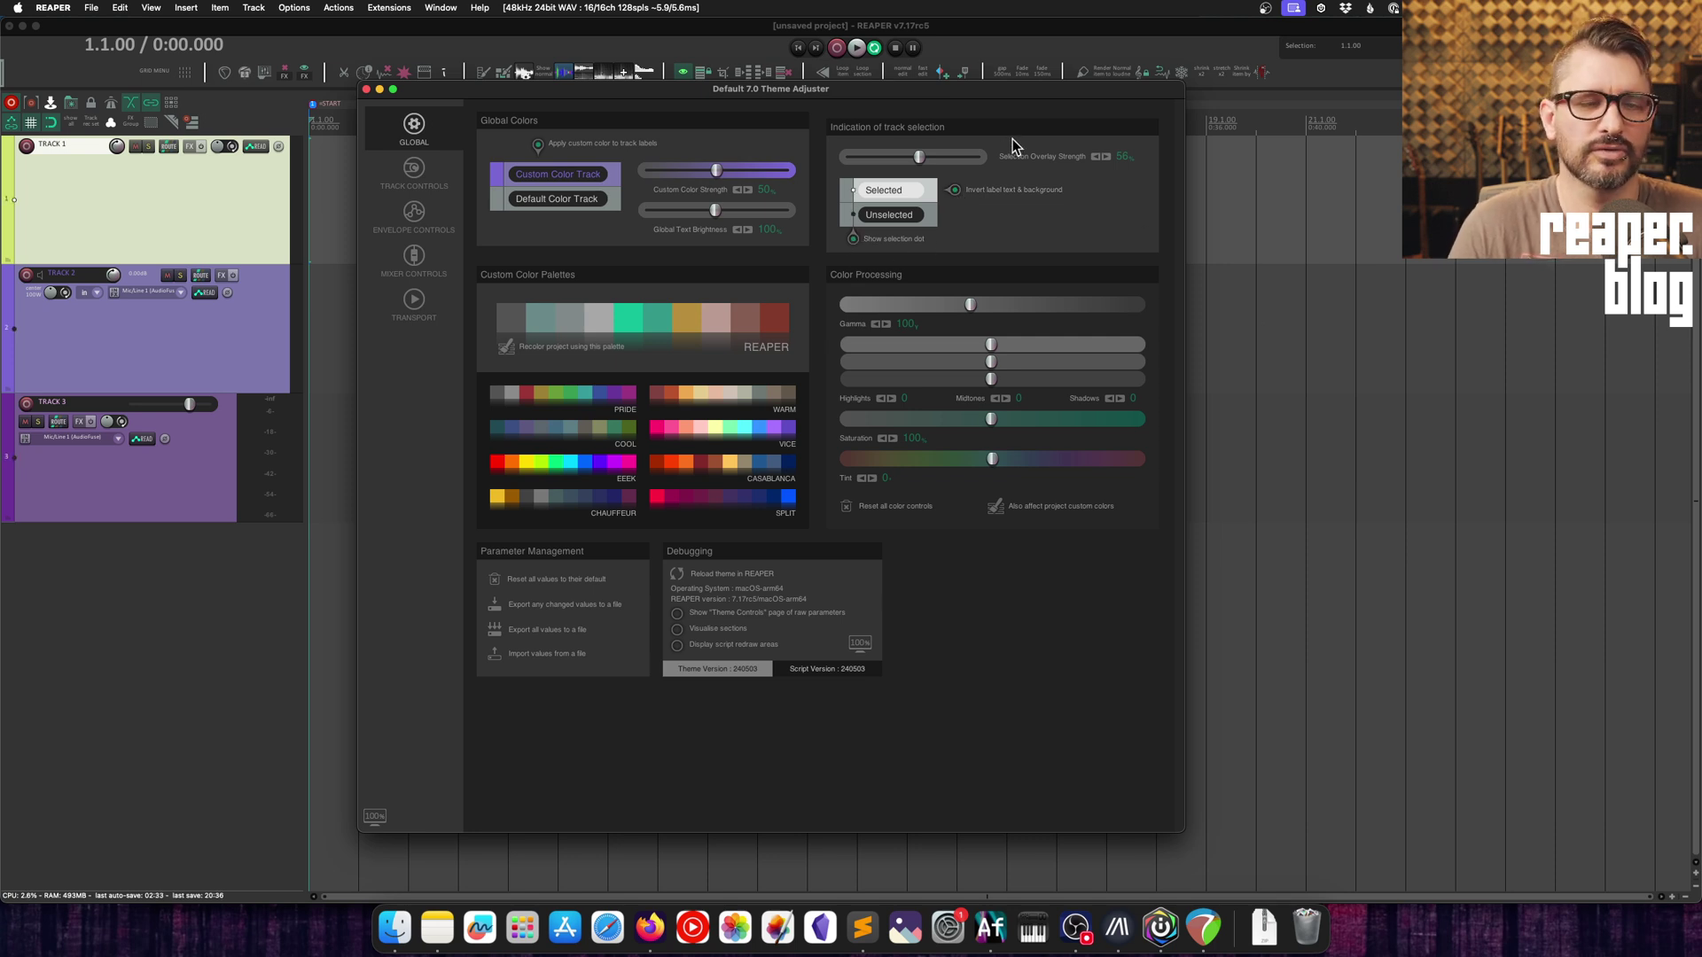
left_click_drag(919, 157, 907, 157)
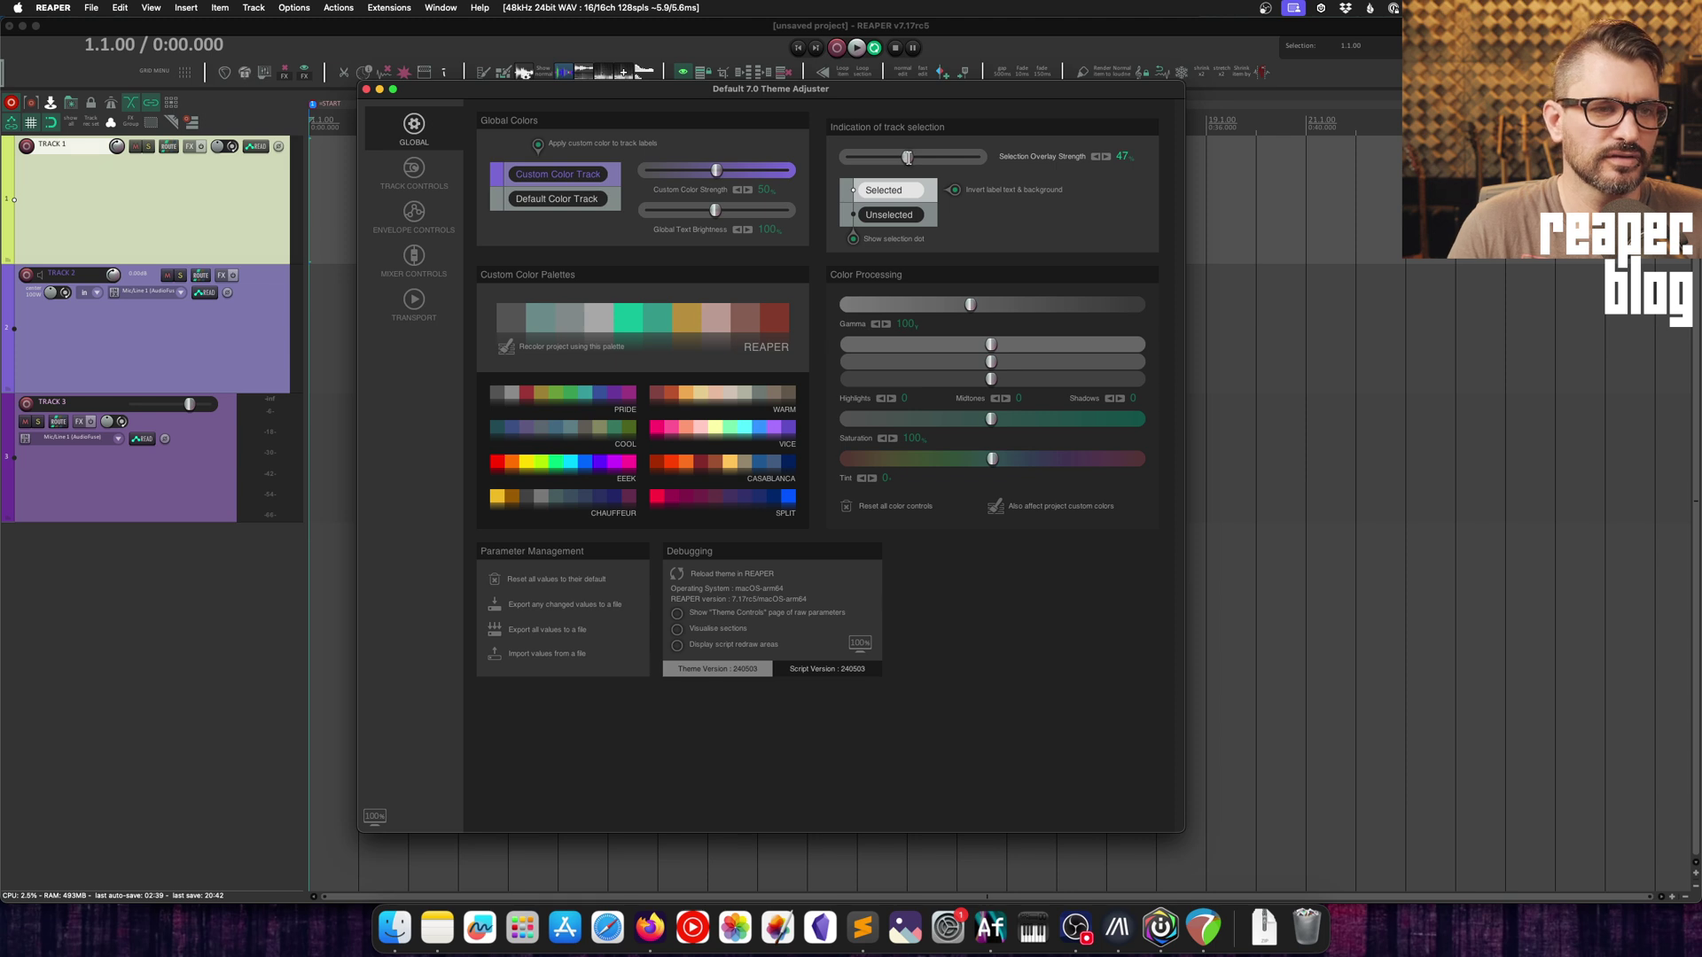
left_click(955, 189)
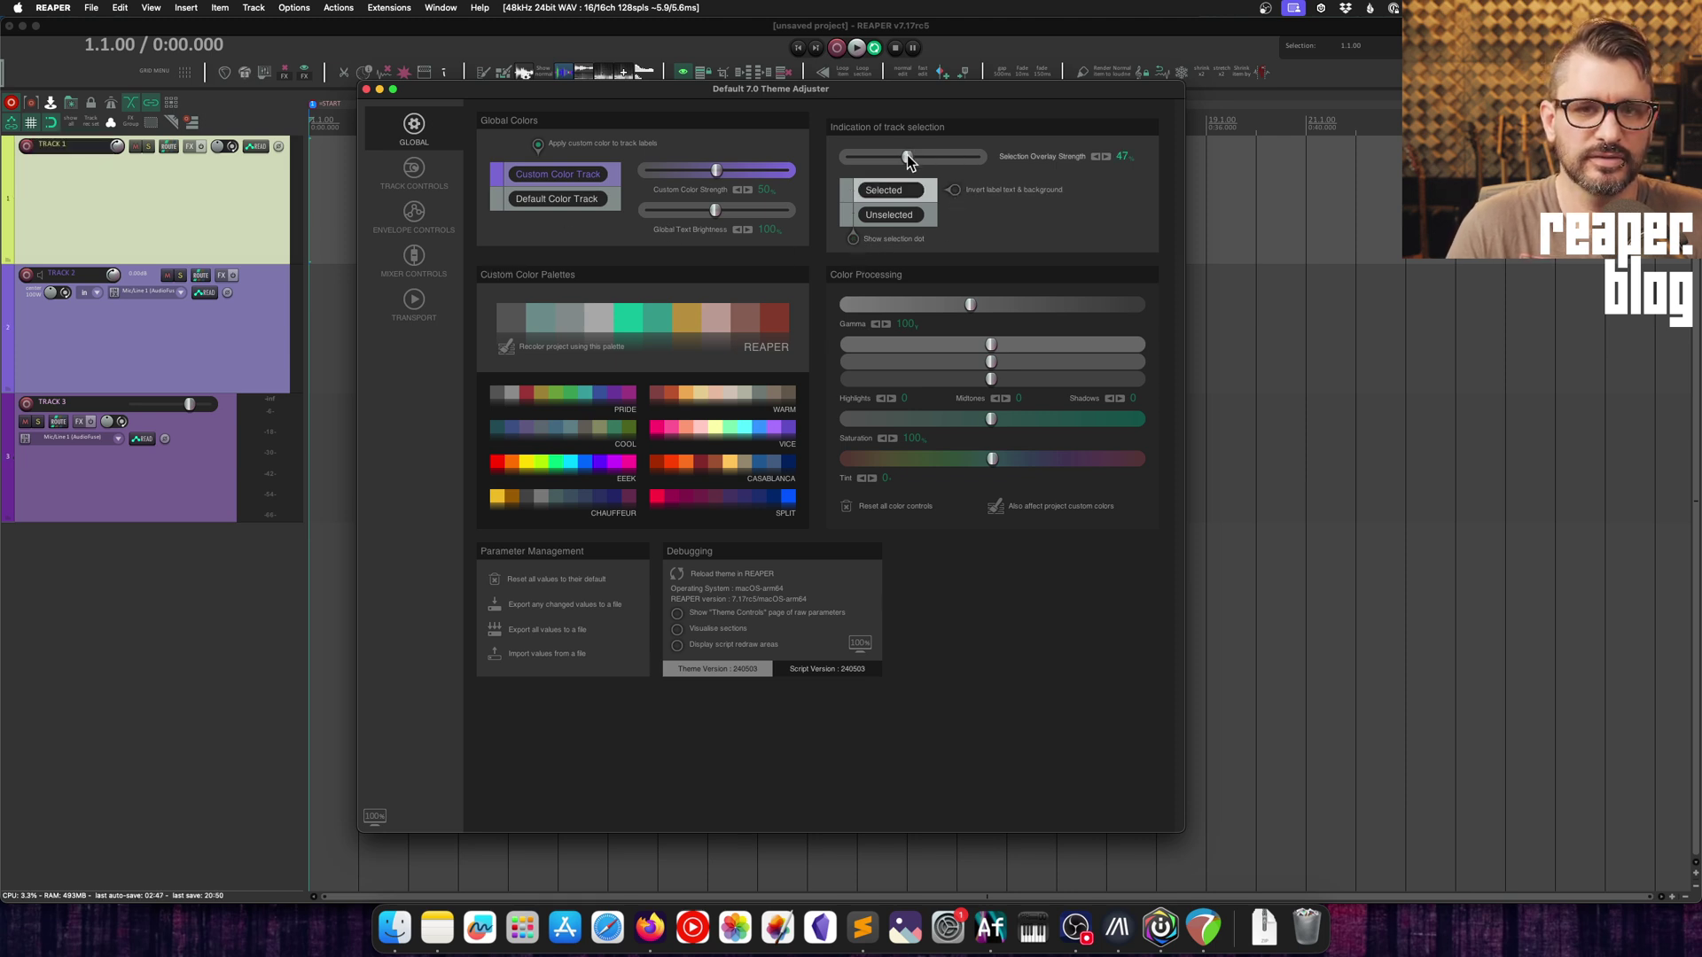
left_click_drag(907, 157, 845, 157)
- Reset Selection Overlay Strength to default and recolour the tracks with the Casablanca palette
double_click(867, 157)
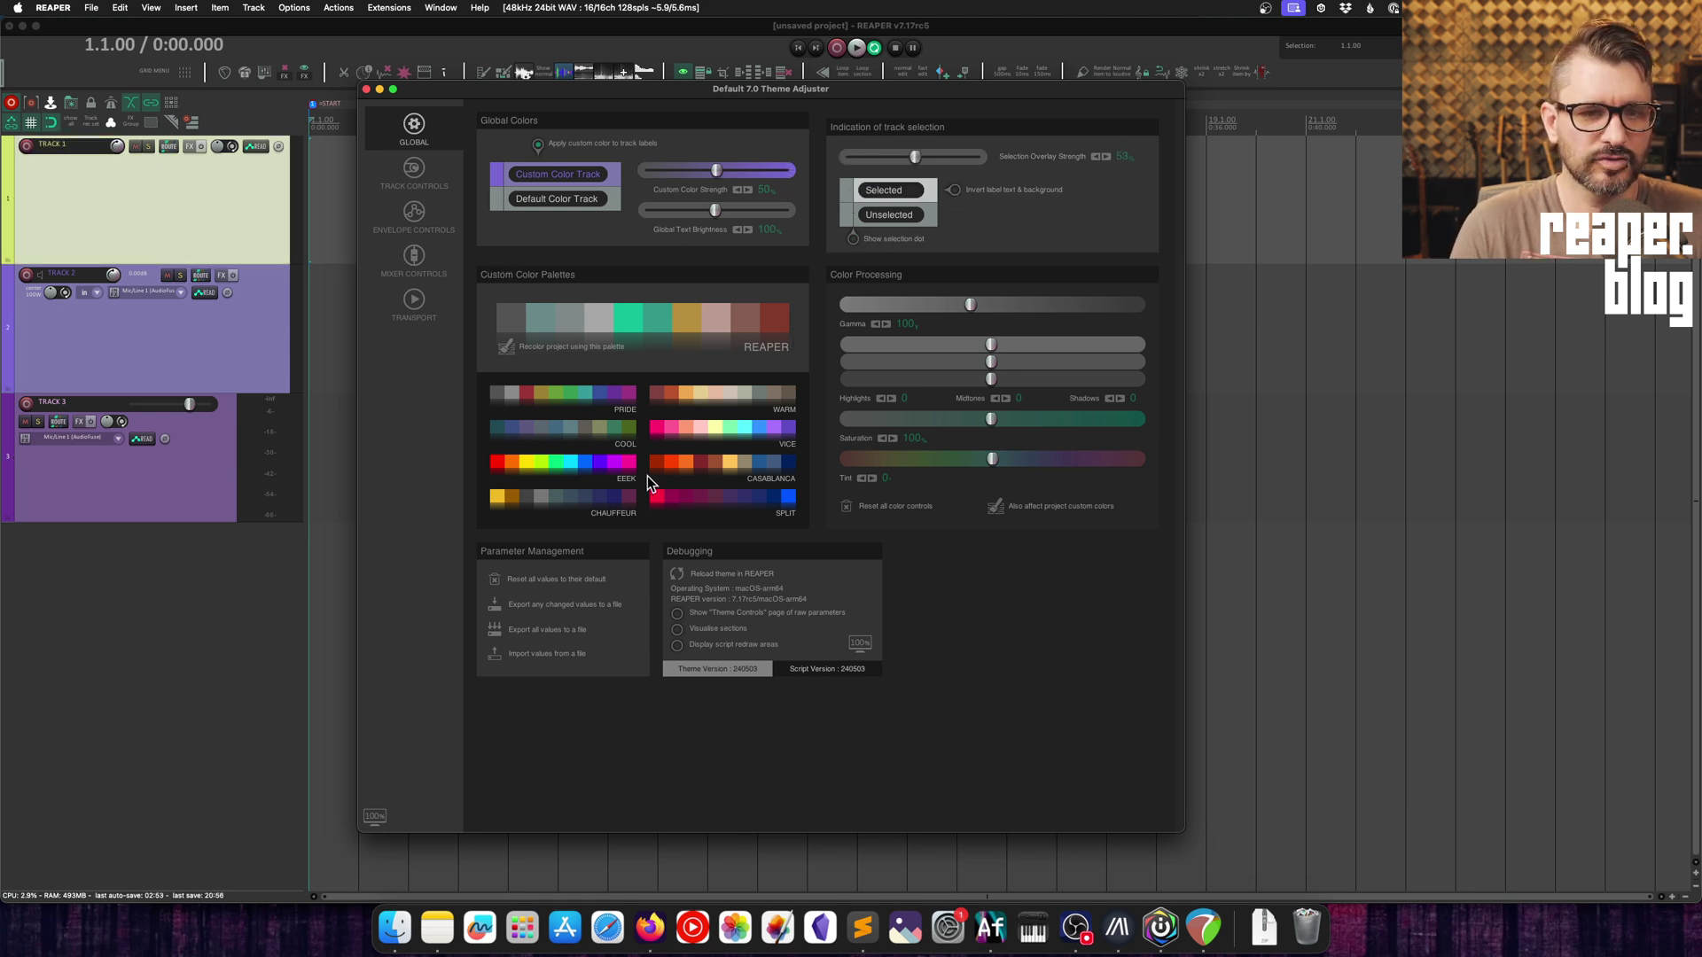
left_click(695, 461)
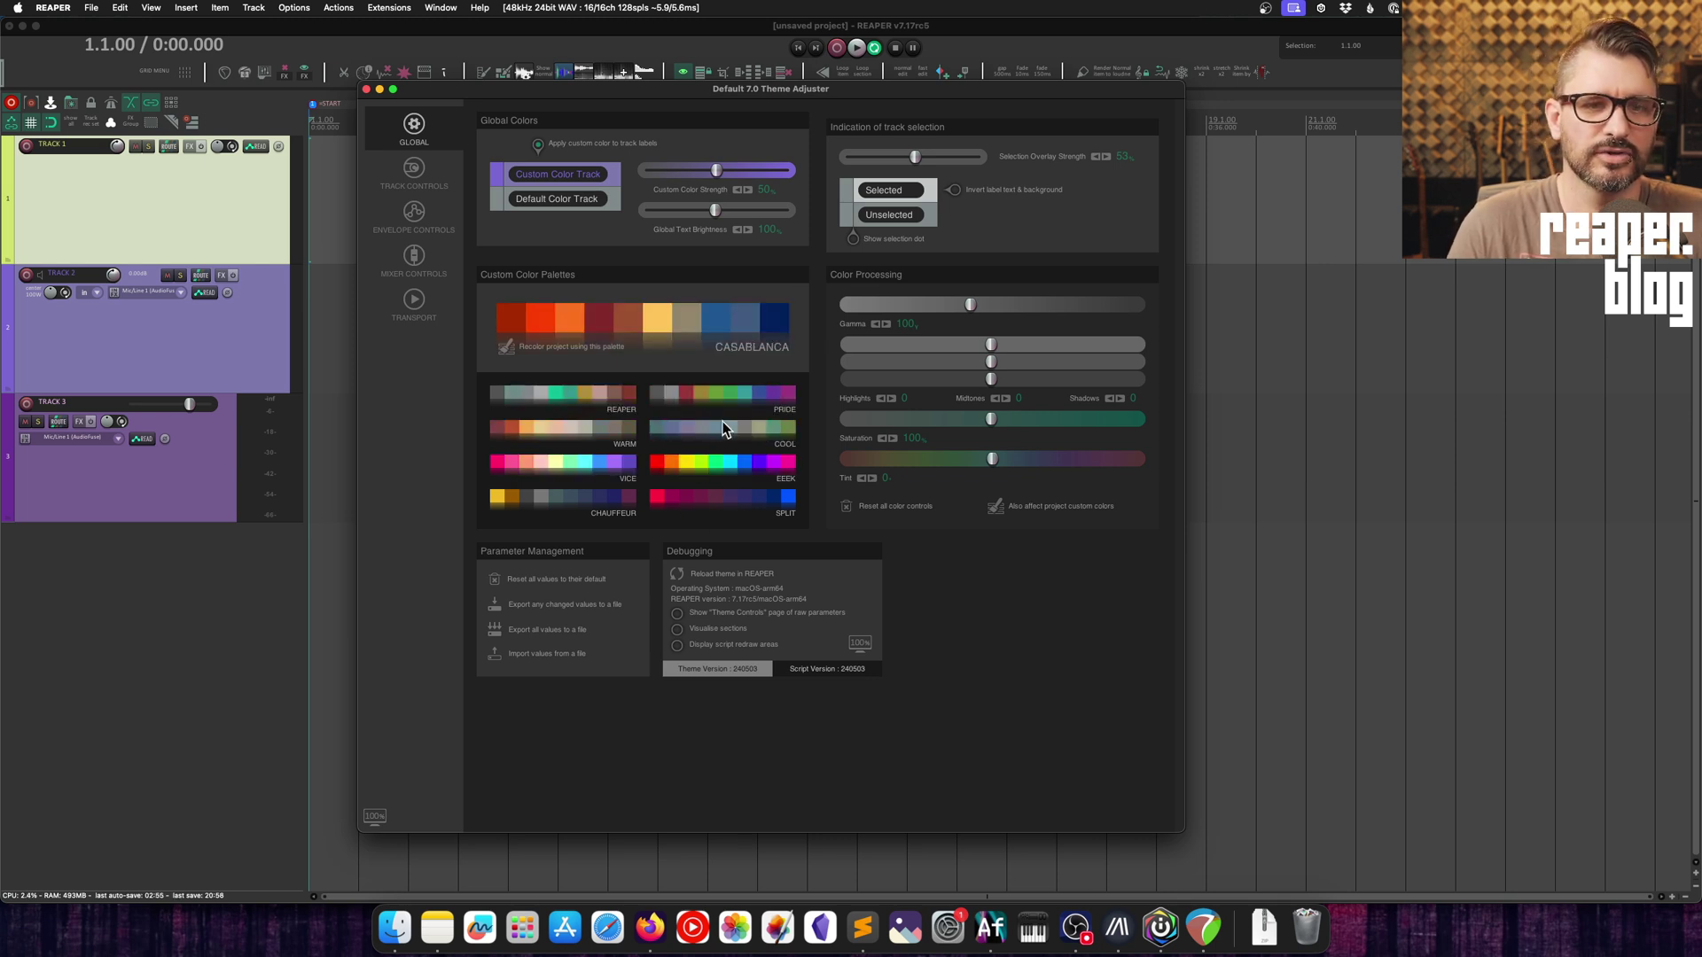
left_click(505, 347)
left_click(512, 344)
left_click(513, 345)
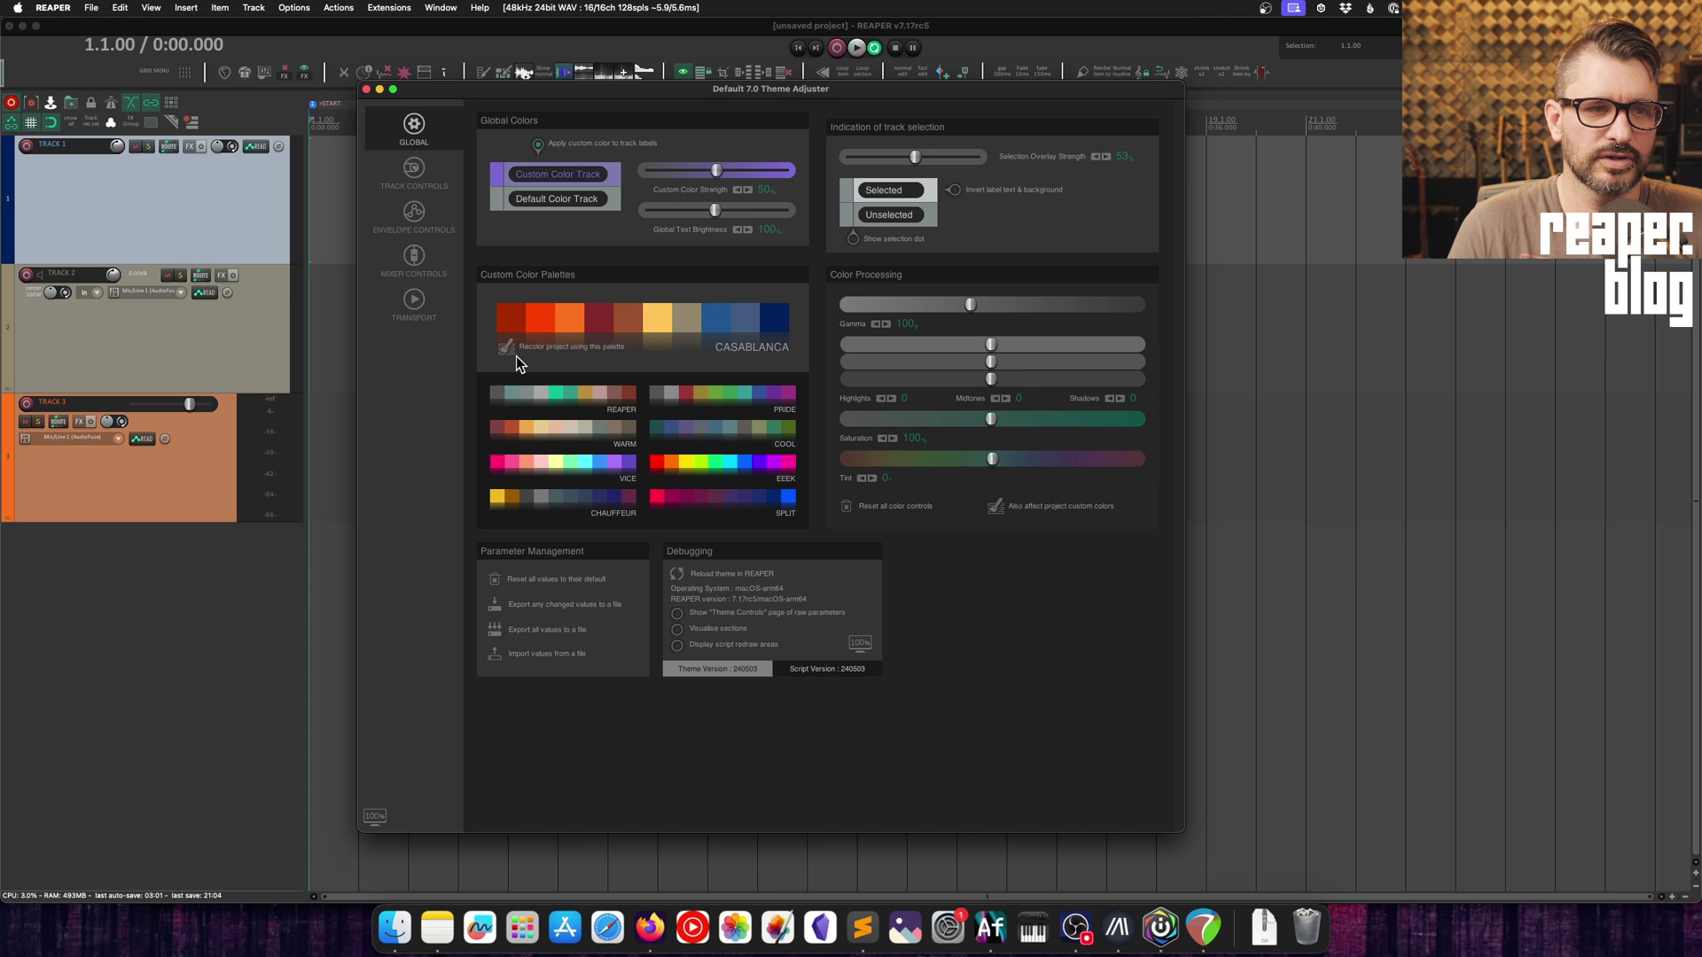
- Recolour the tracks with the VICE palette, then with the REAPER palette
left_click(545, 479)
left_click(505, 346)
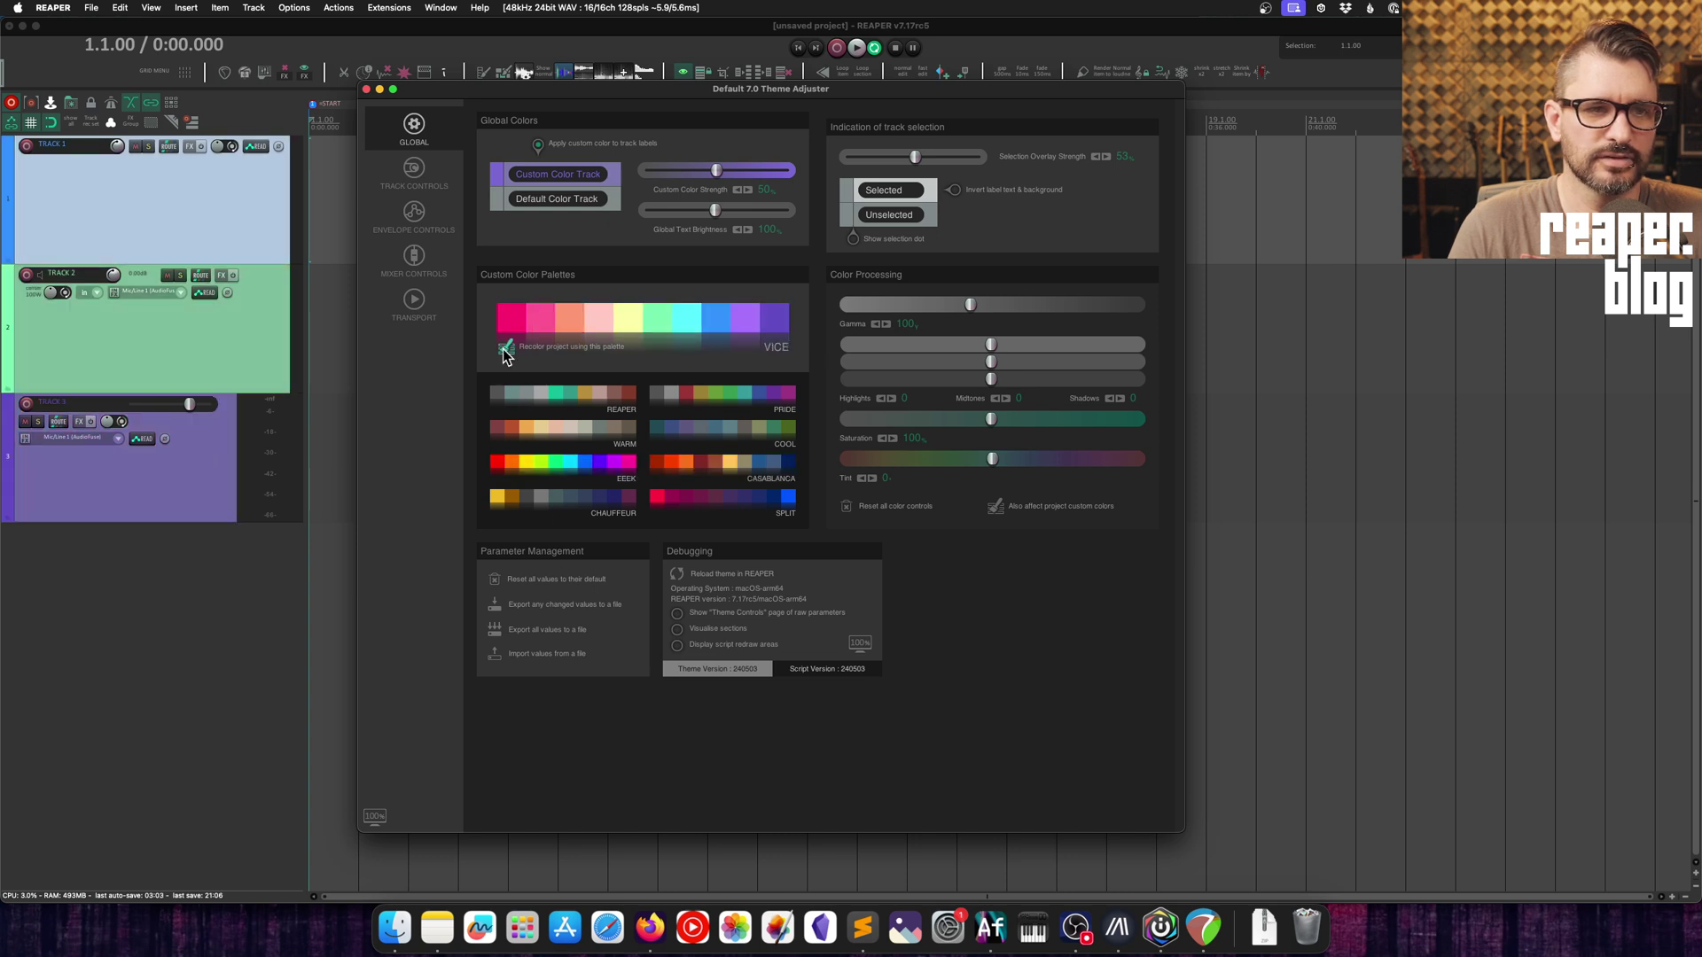
left_click(505, 345)
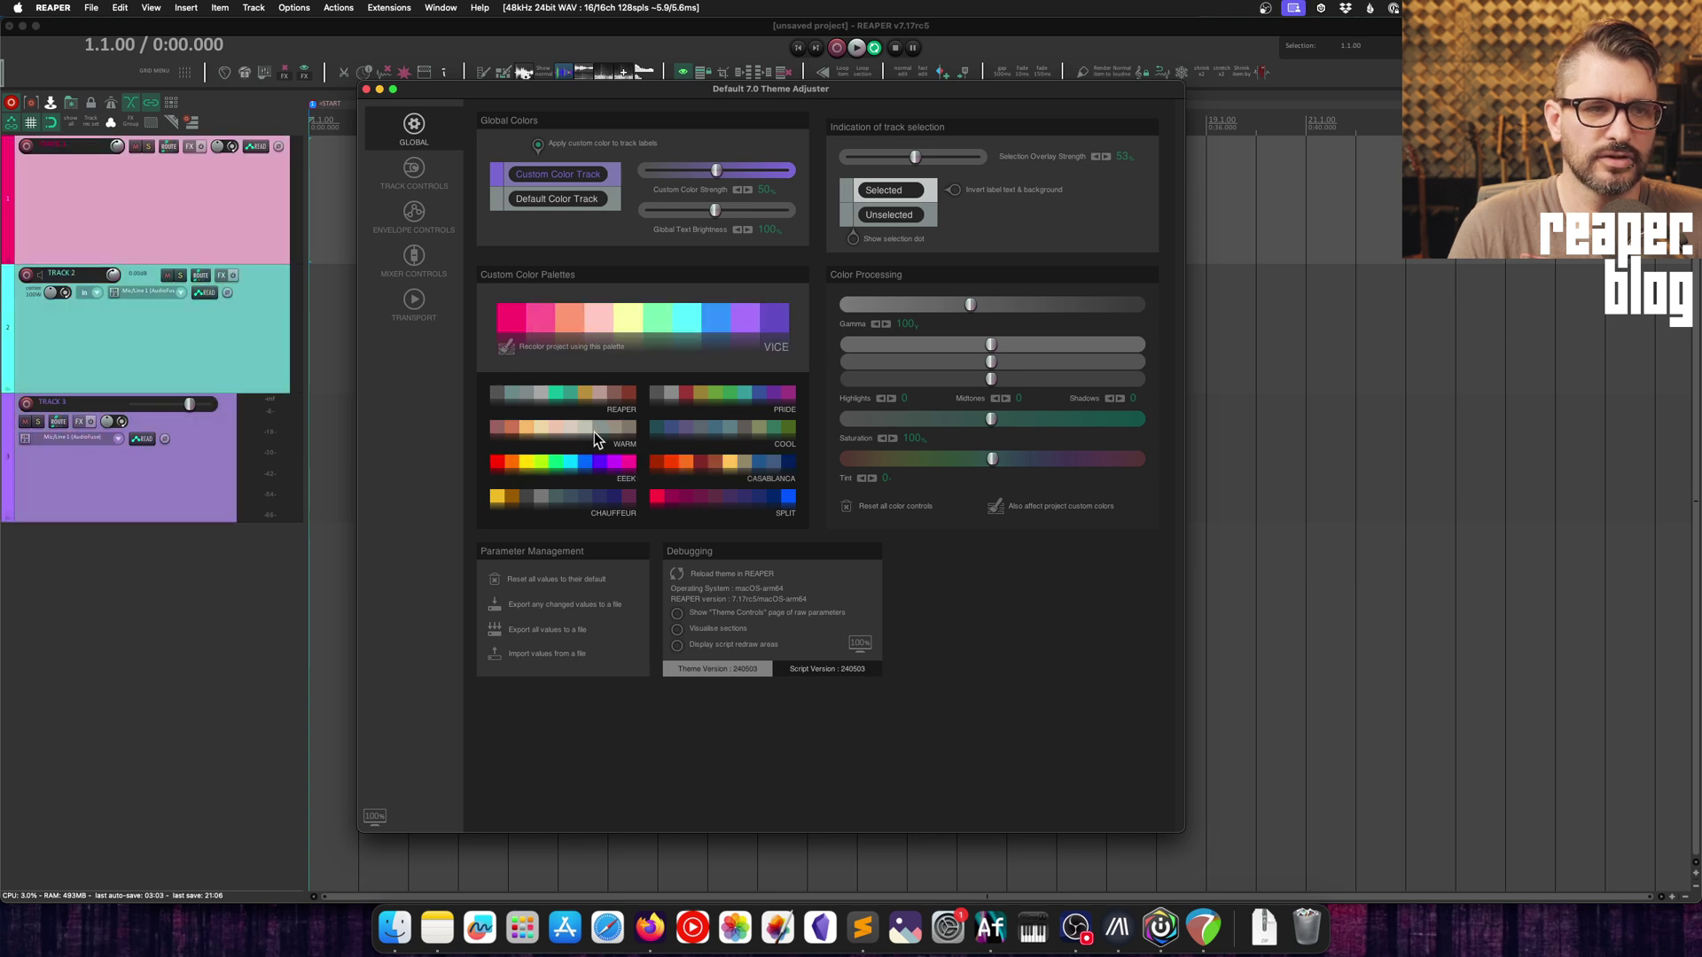
left_click(625, 393)
left_click(539, 347)
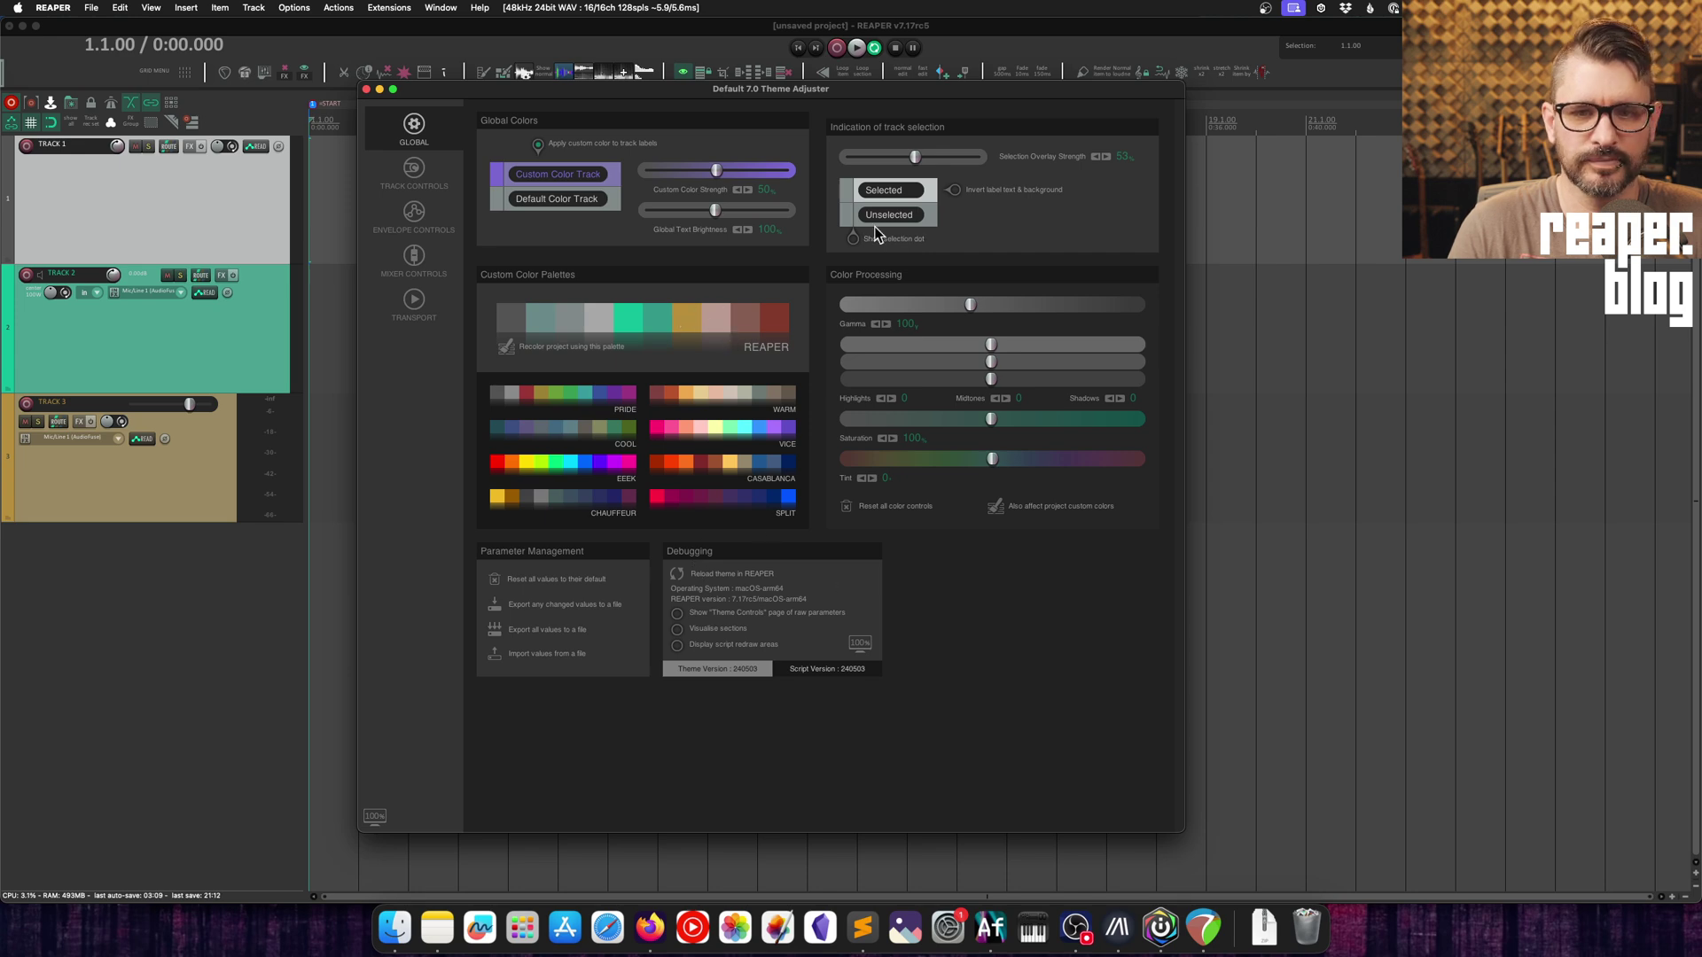
- Tune Color Processing: adjust Gamma, settle Midtones at 4, and shift Tint negative
mouse_move(975, 303)
left_mouse_down()
mouse_move(940, 305)
mouse_move(1007, 305)
mouse_move(949, 308)
left_mouse_up()
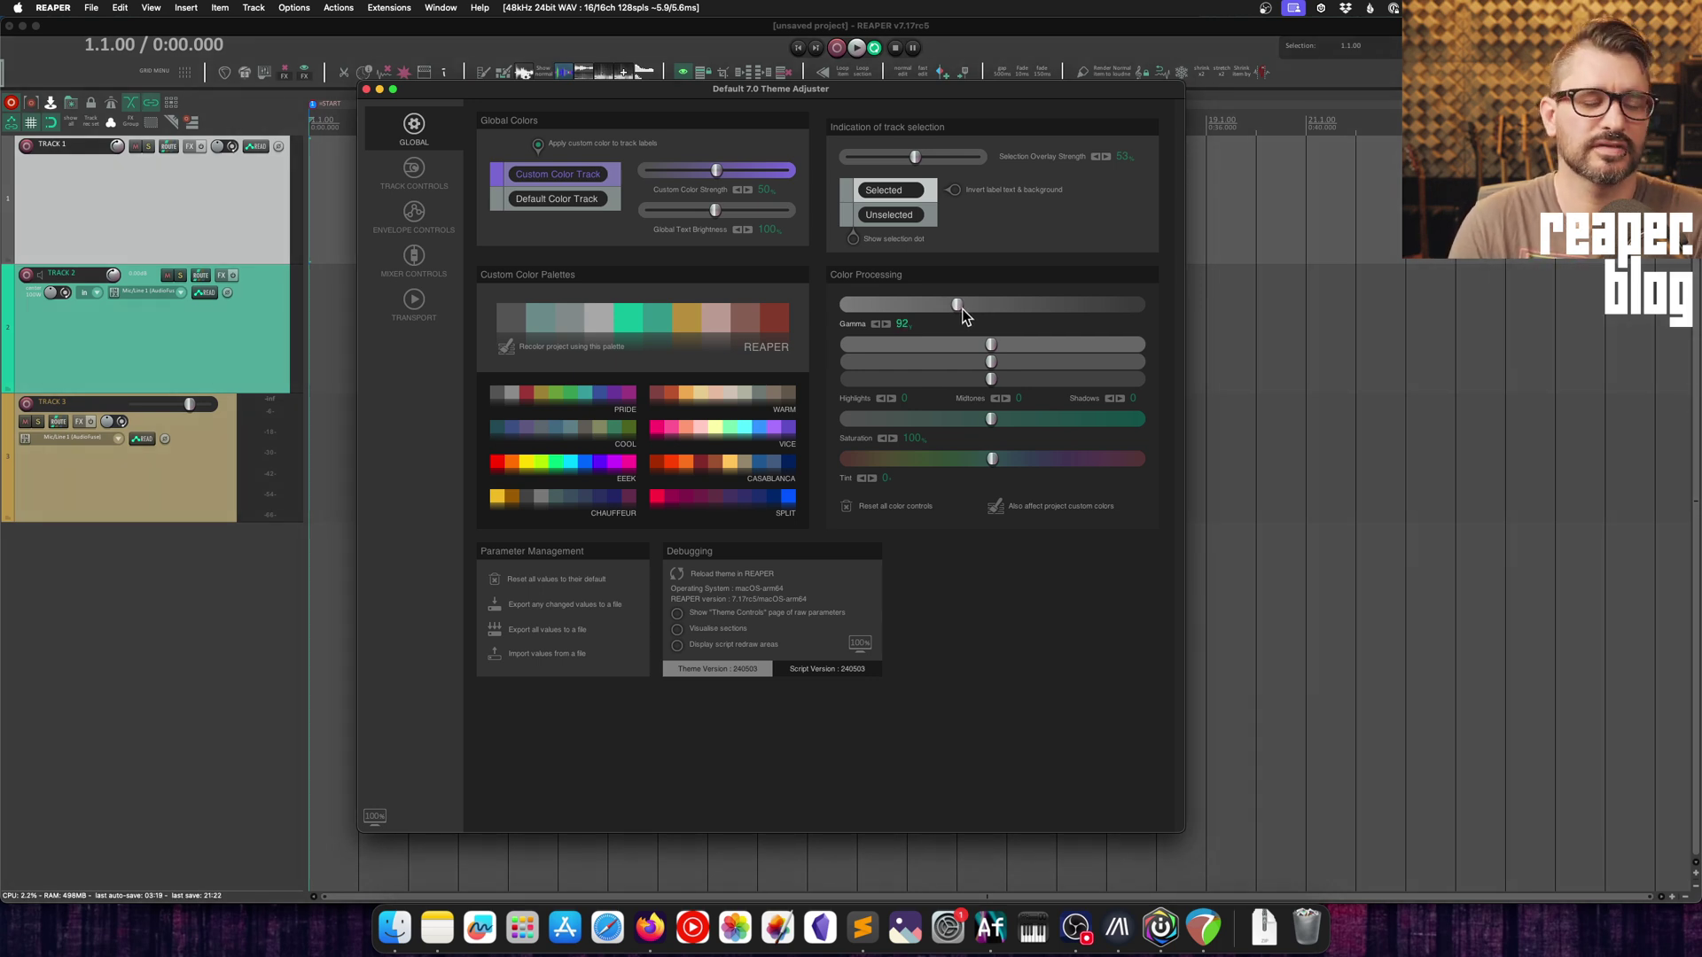
left_click_drag(960, 308, 965, 308)
mouse_move(991, 362)
left_mouse_down()
mouse_move(1007, 361)
mouse_move(991, 363)
left_mouse_up()
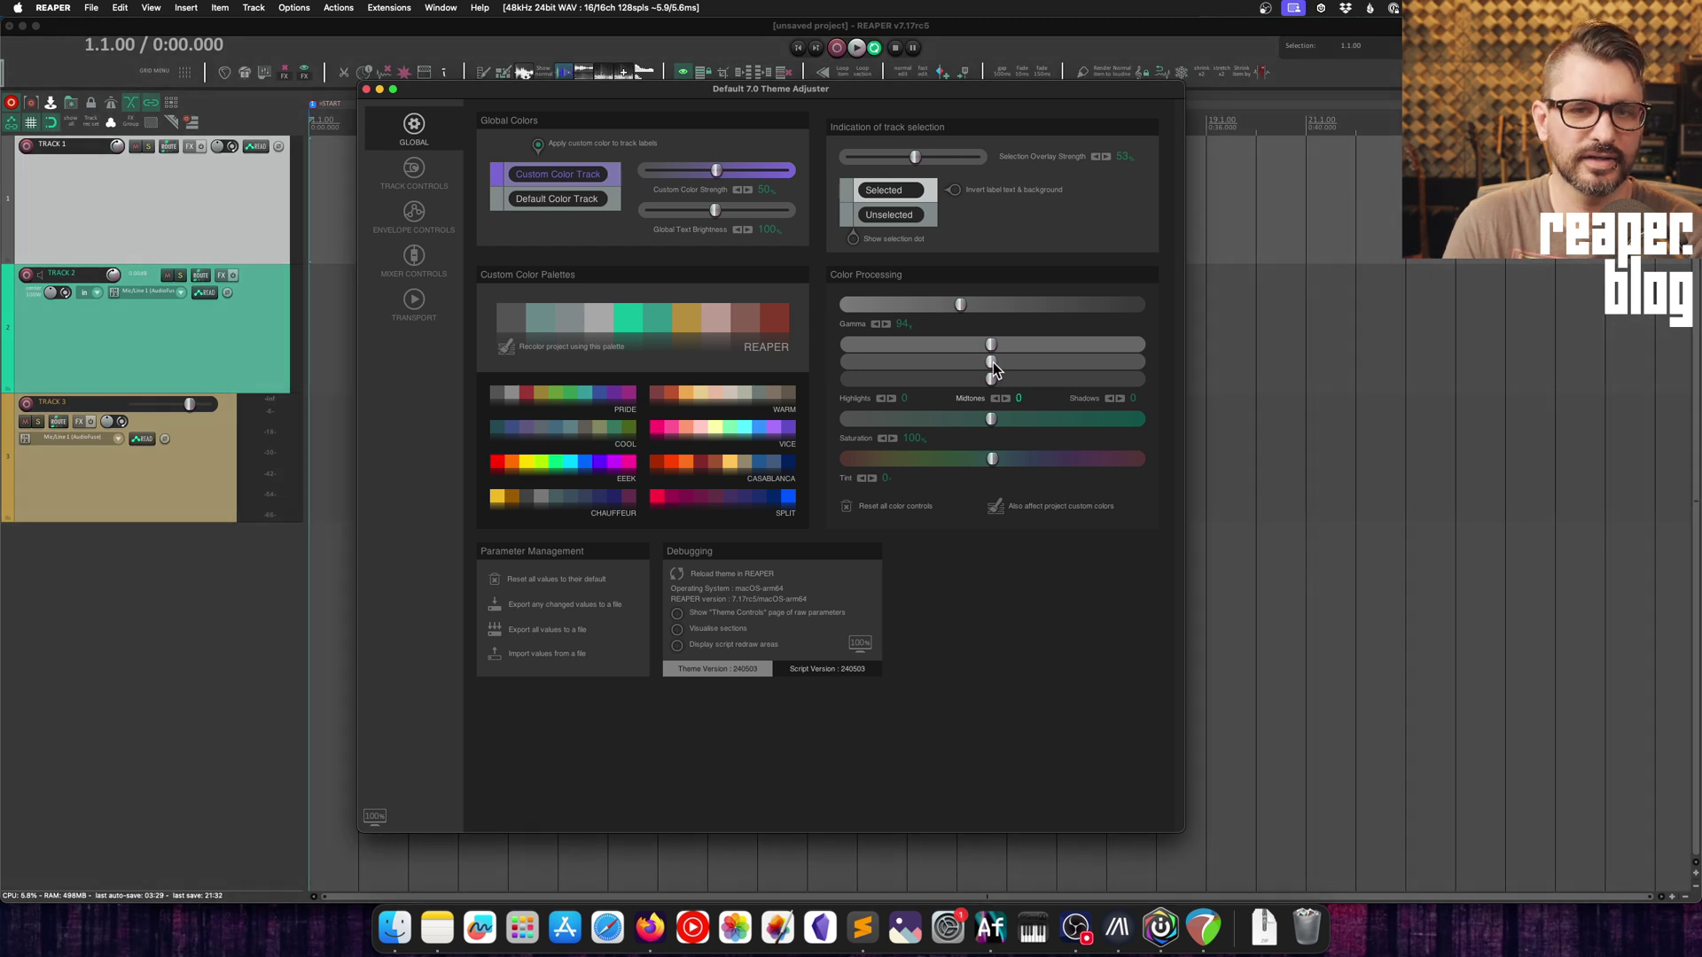
left_click_drag(960, 305, 966, 315)
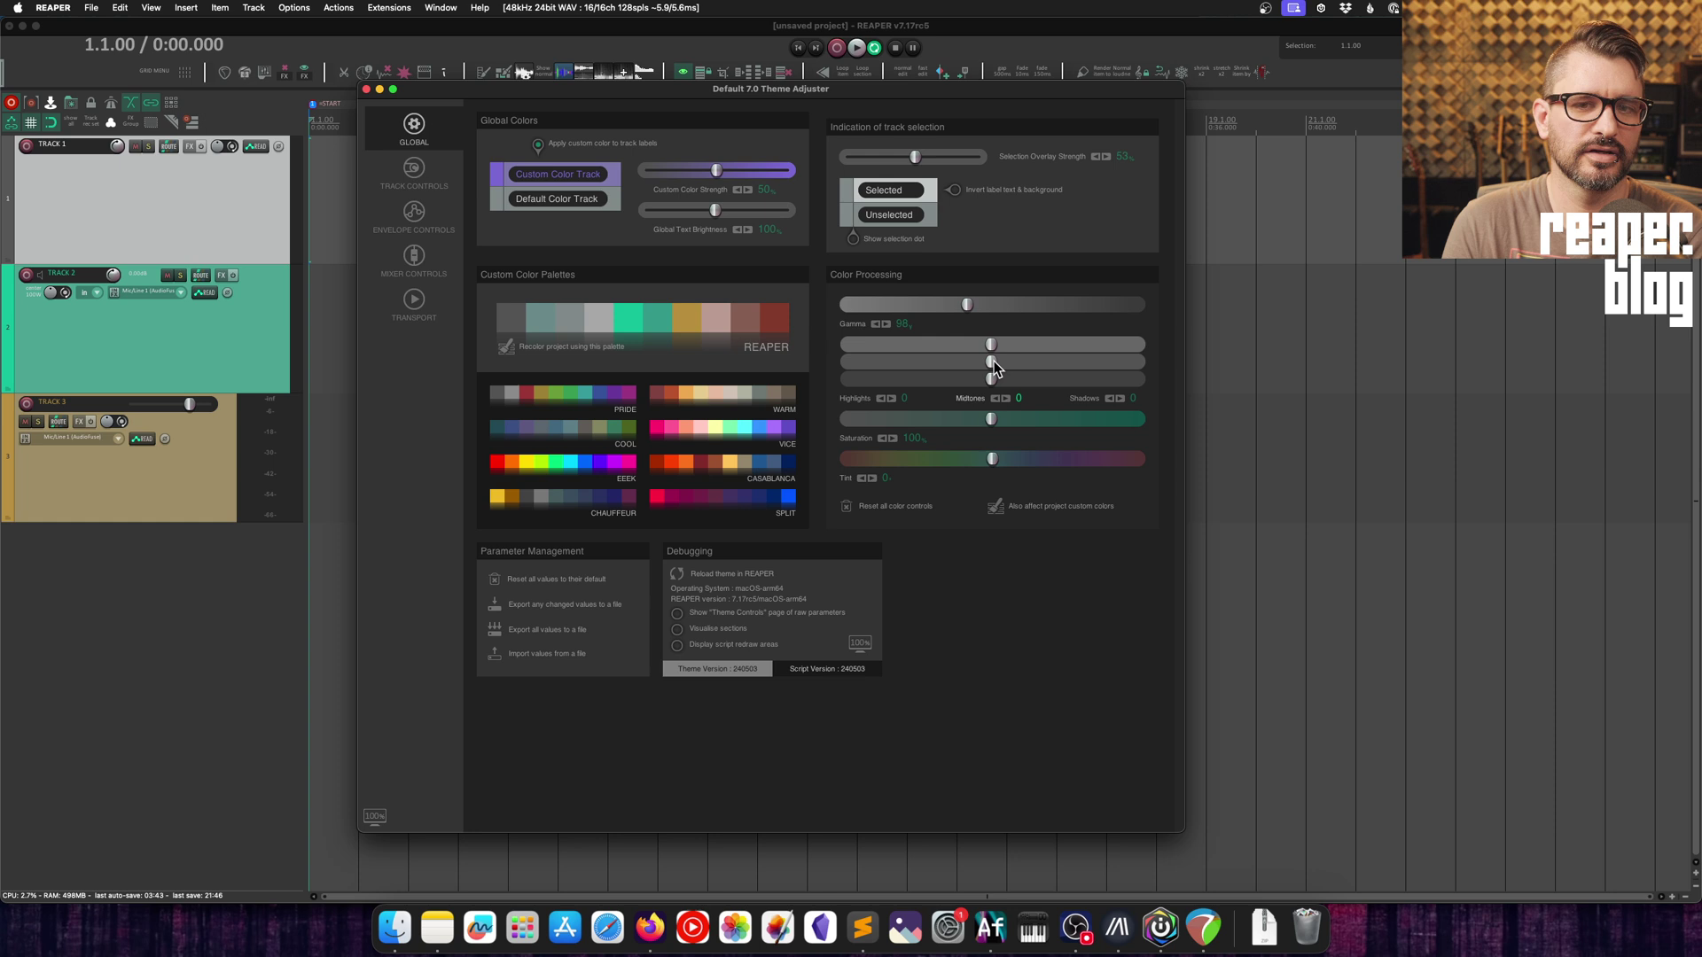
left_click_drag(999, 364, 1008, 366)
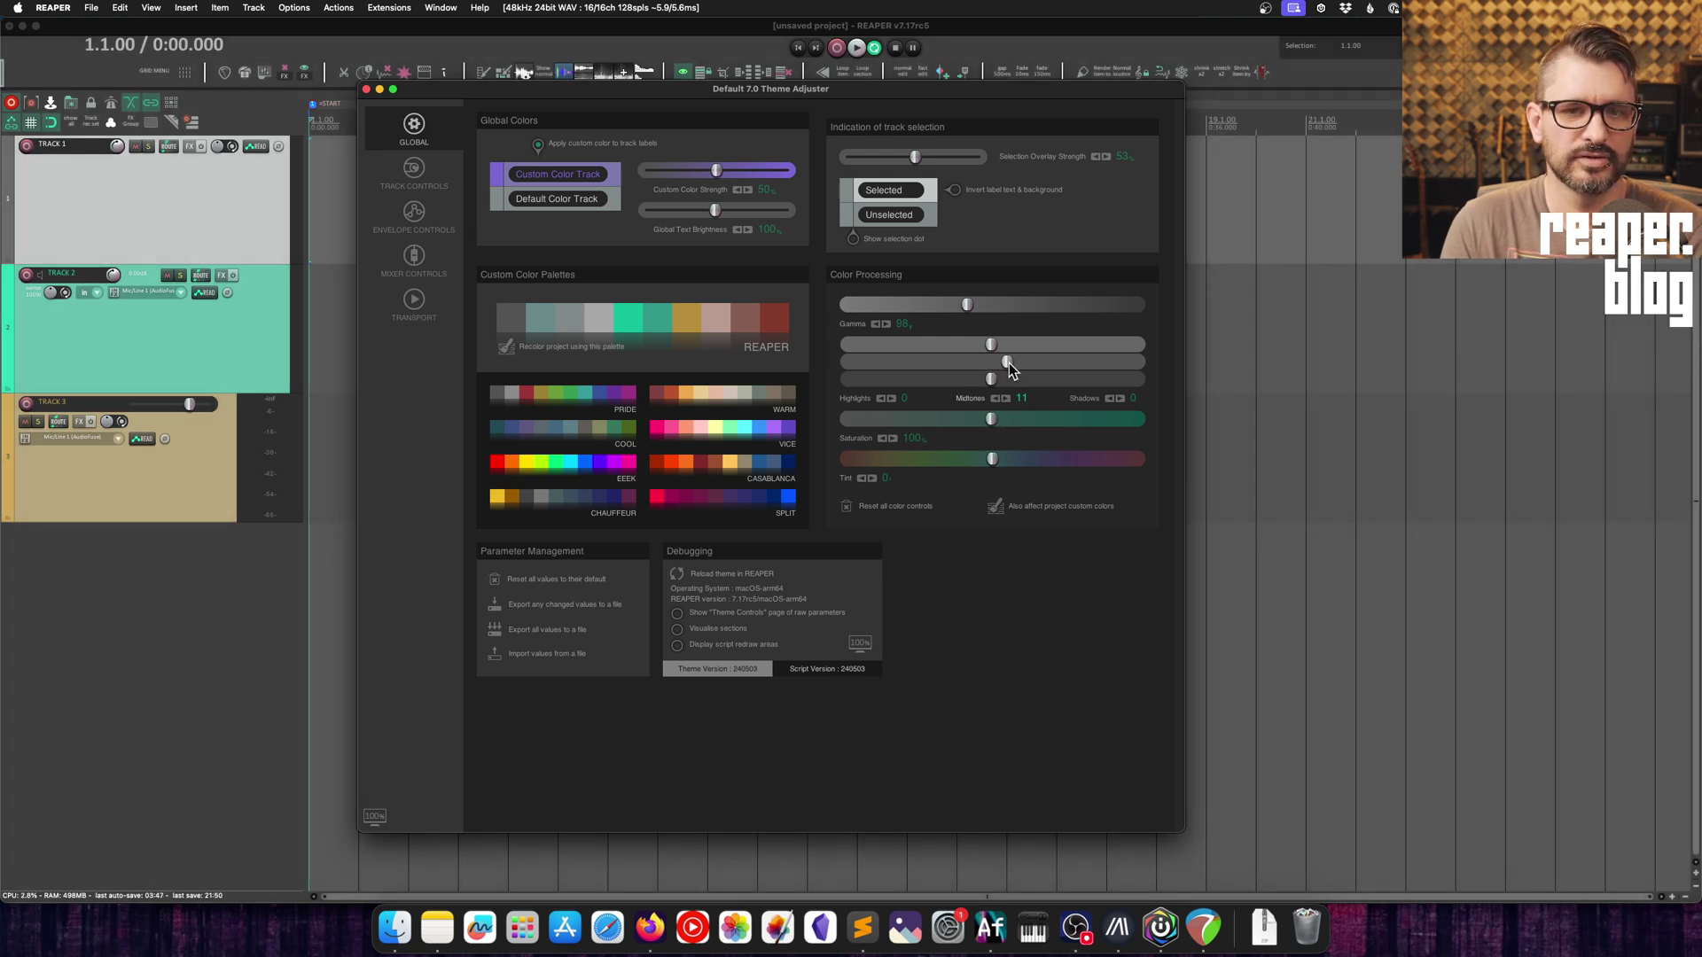
left_click_drag(1007, 361, 996, 365)
left_click_drag(992, 459, 940, 466)
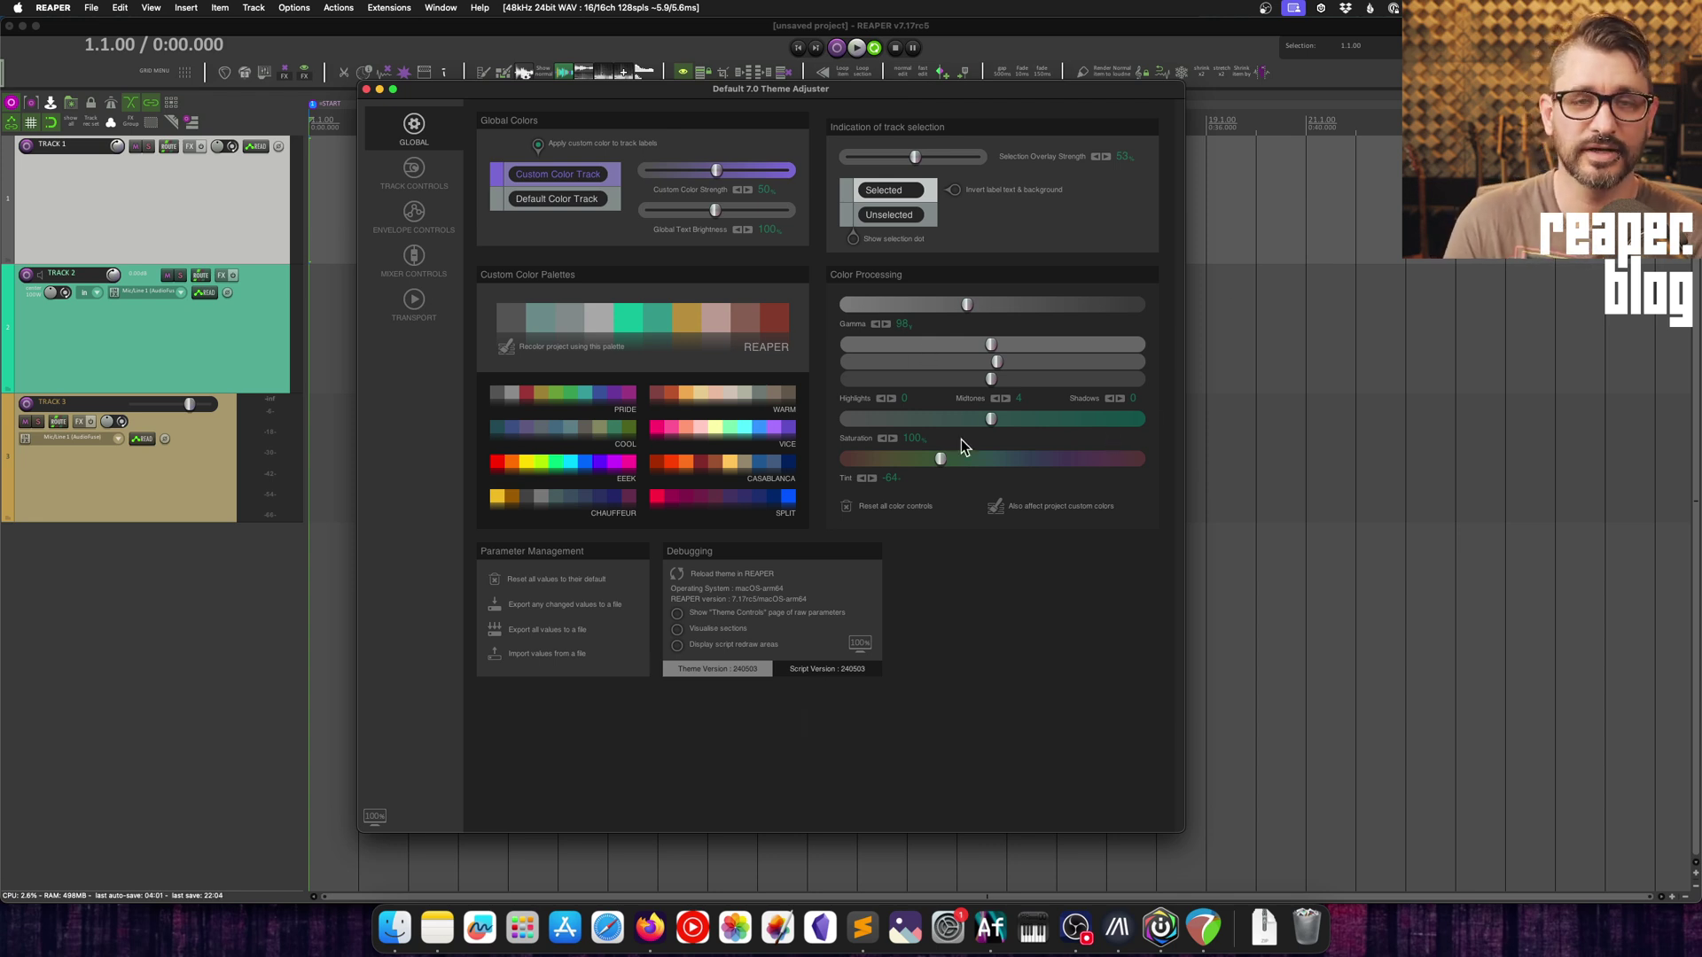
- Reset all values to their defaults under Parameter Management and confirm with OK
left_click(541, 579)
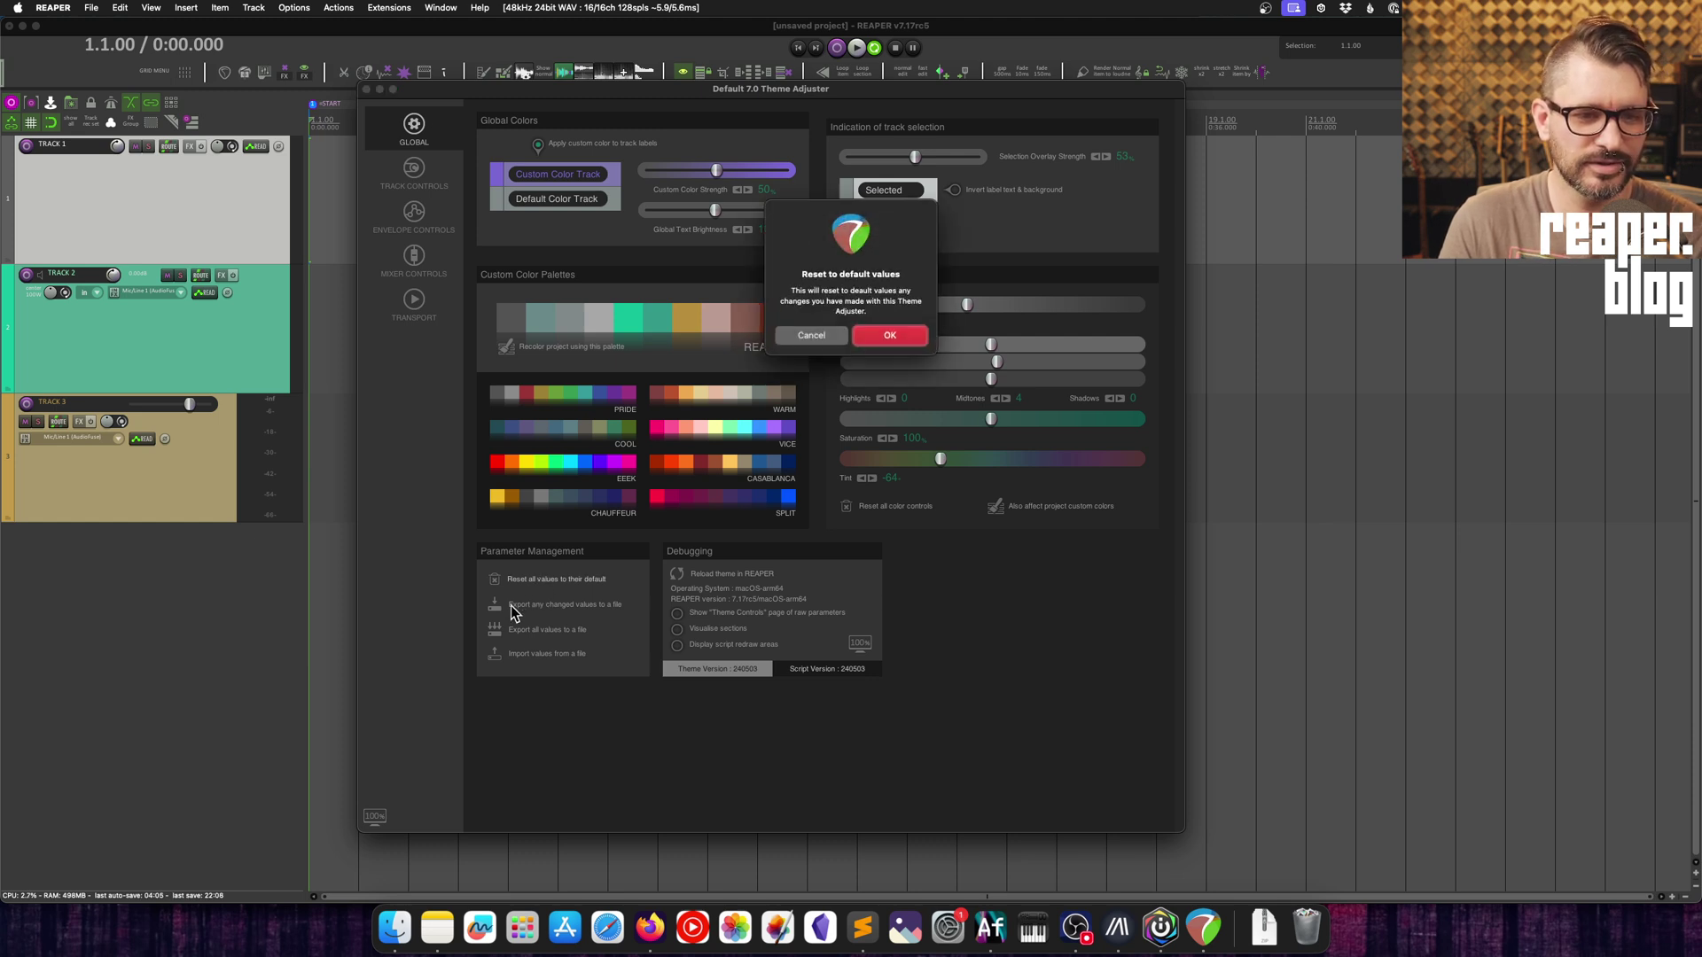
left_click(906, 337)
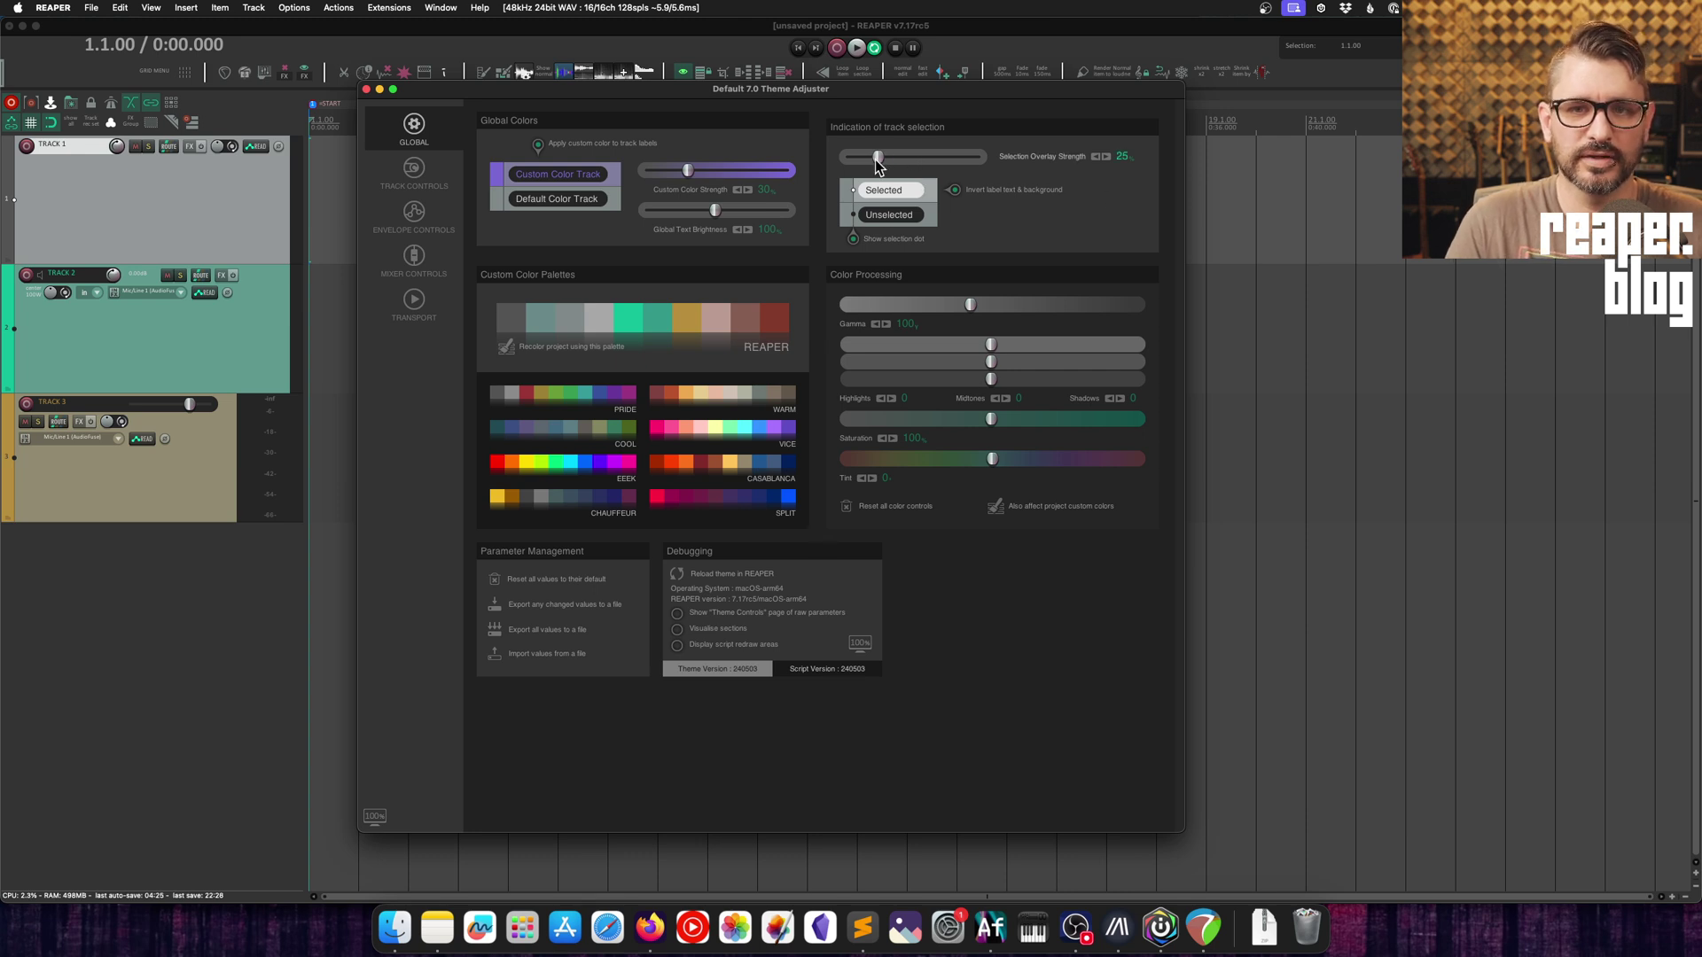
- Raise Selection Overlay Strength and Saturation to 117, then export changed values as MyThemeParameters
left_click_drag(877, 157, 881, 158)
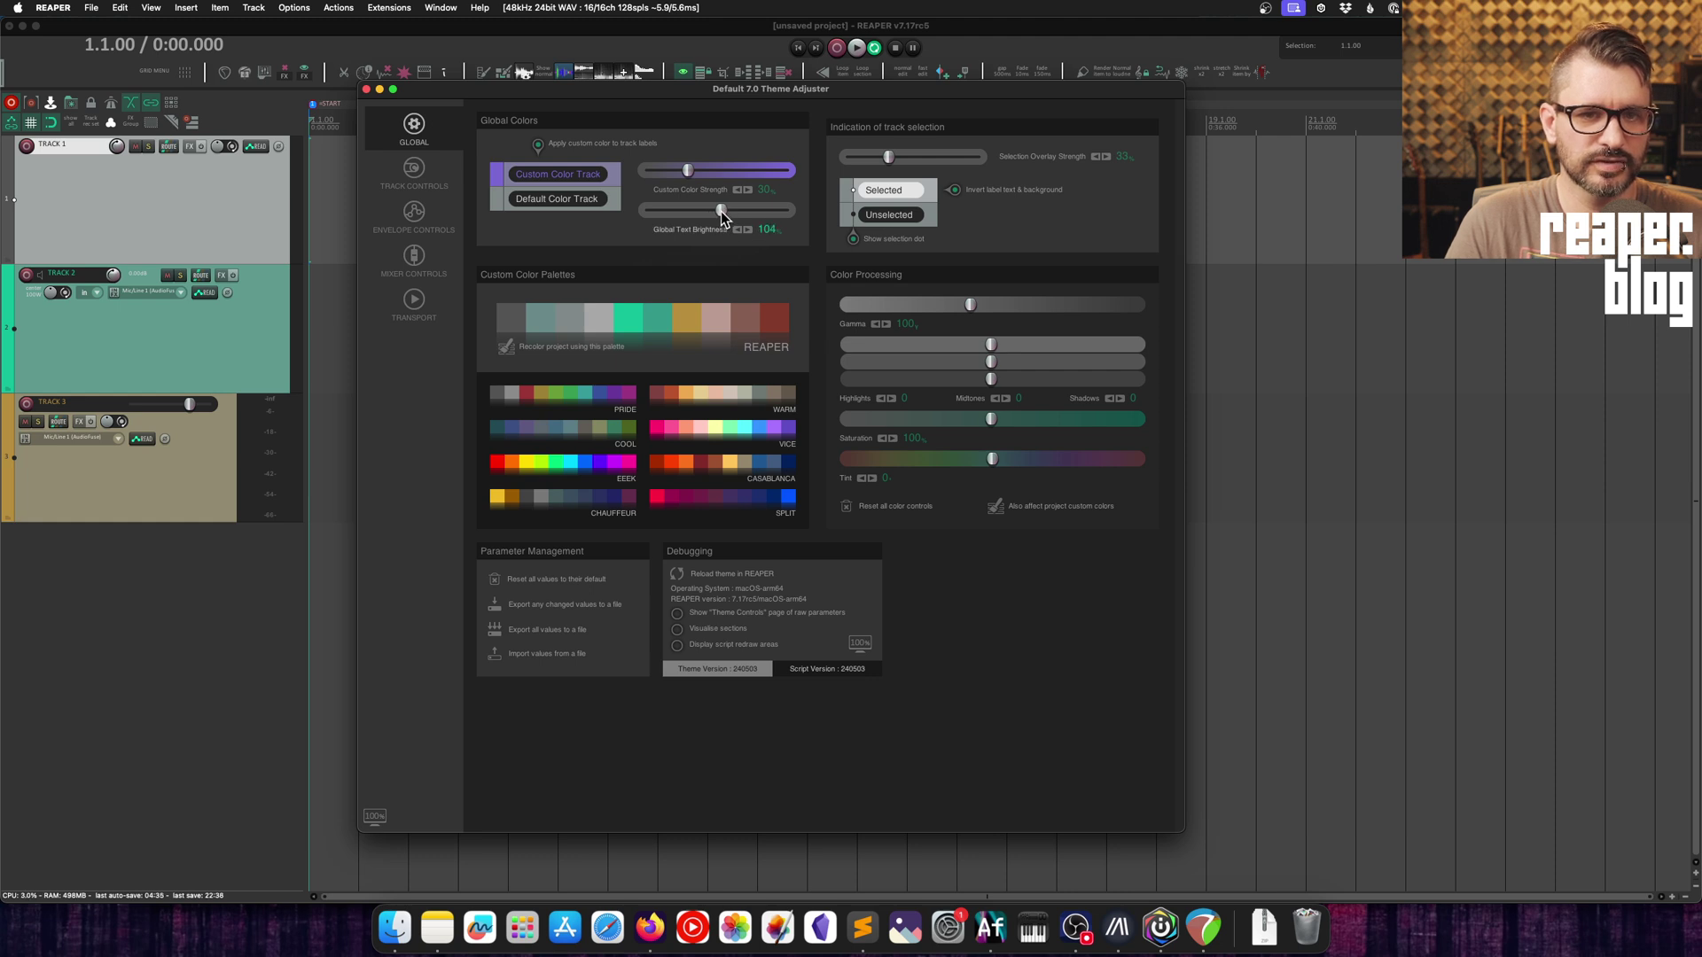
left_click_drag(991, 419, 1028, 434)
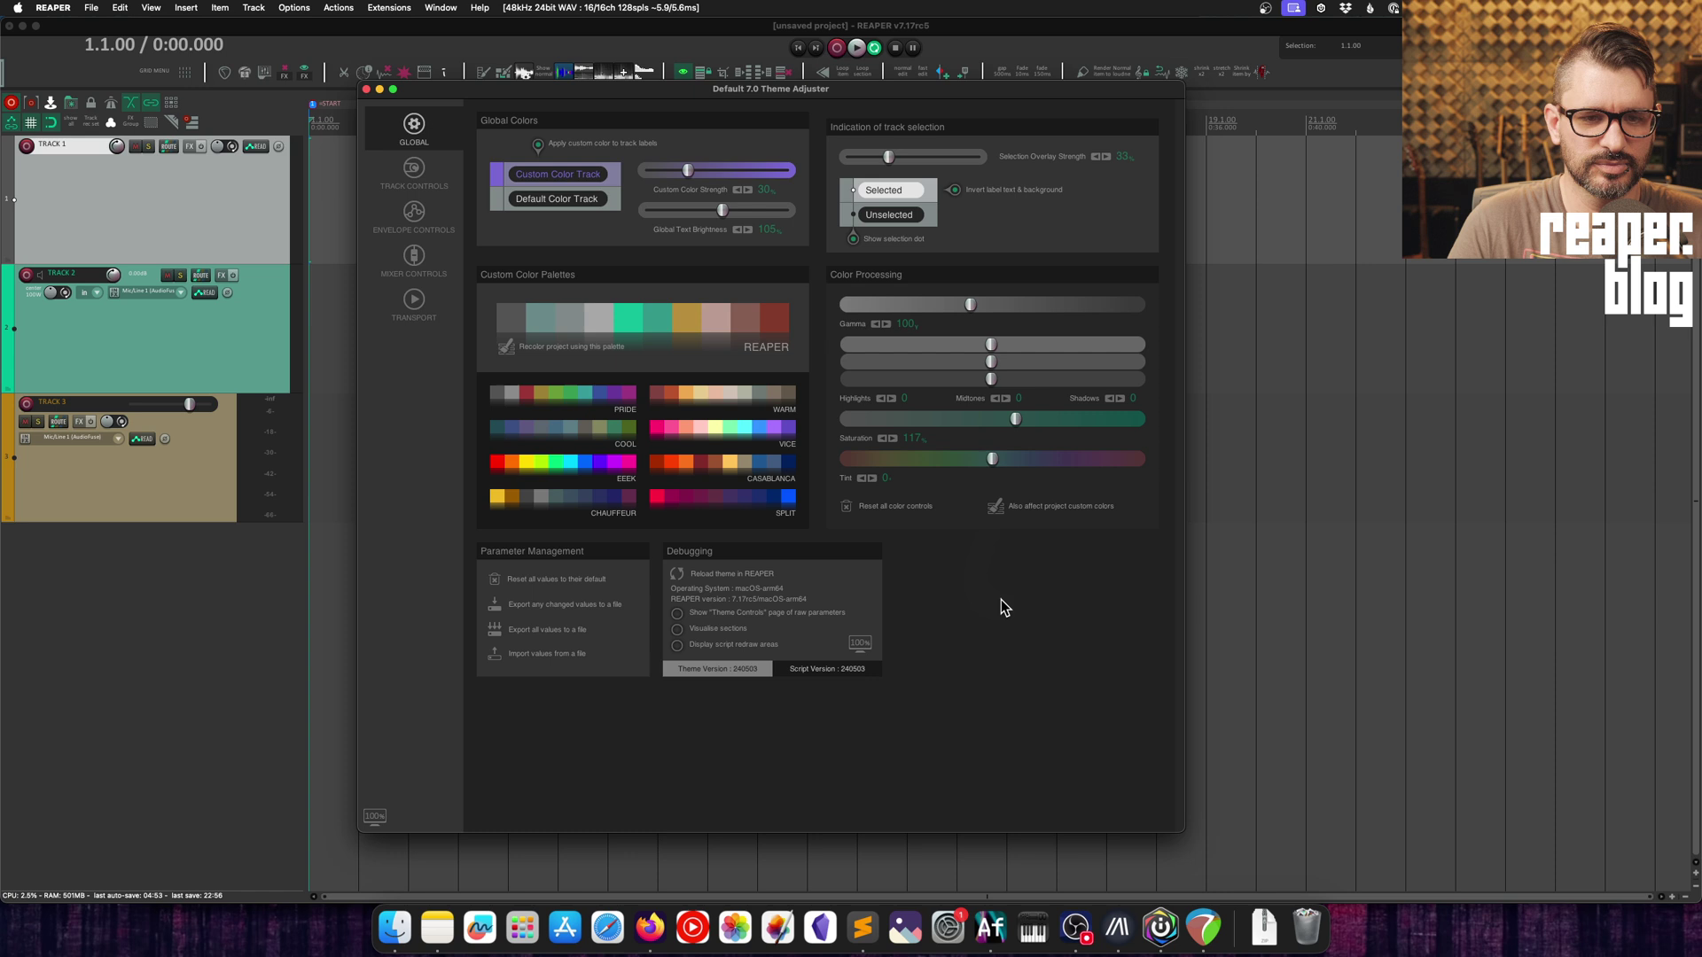
left_click(576, 608)
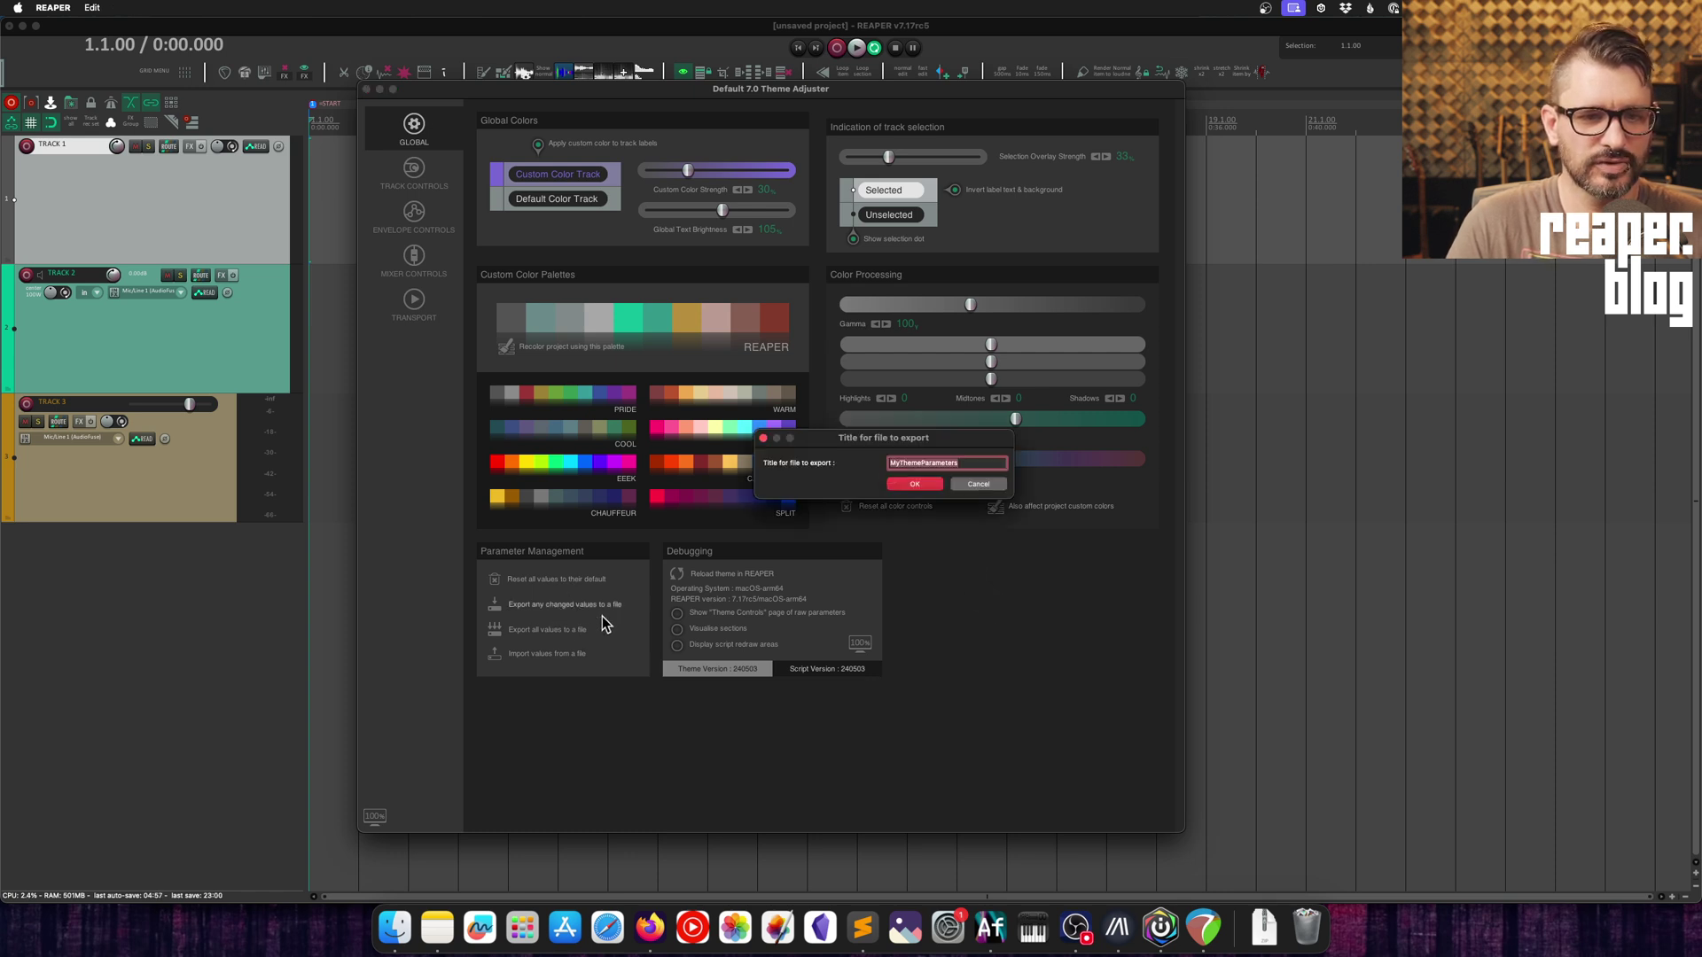
left_click(913, 486)
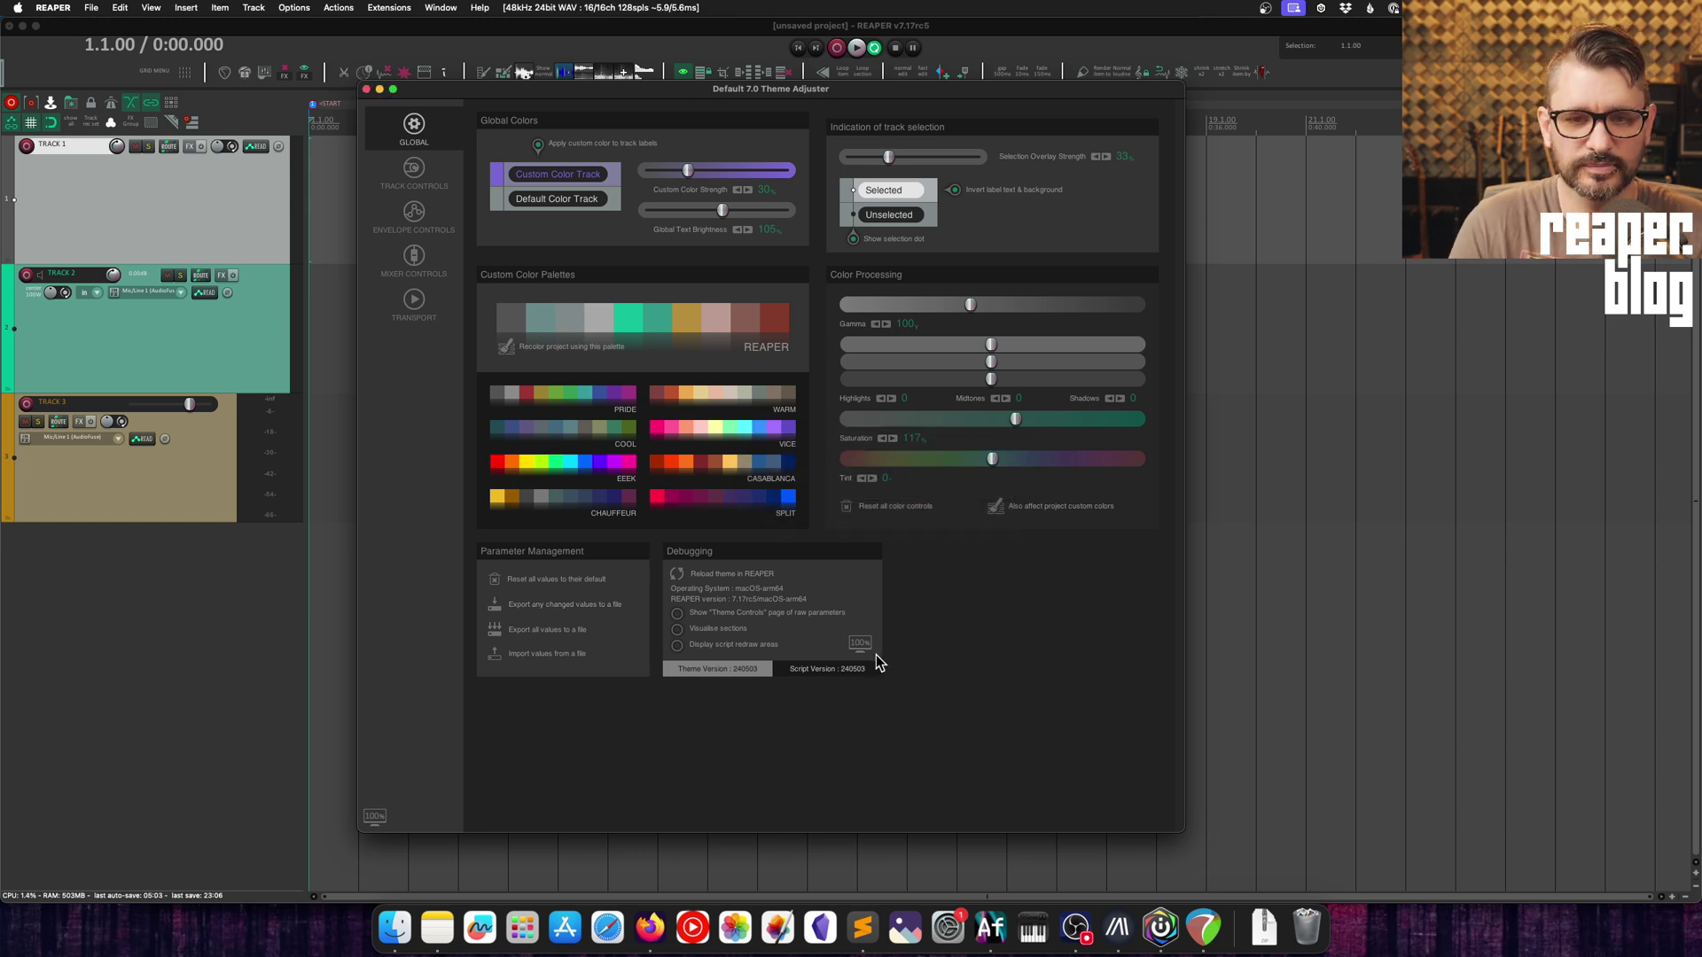
- Reset all values, then import MyThemeParameters.Default7themeAdjustment
left_click(554, 581)
left_click(882, 333)
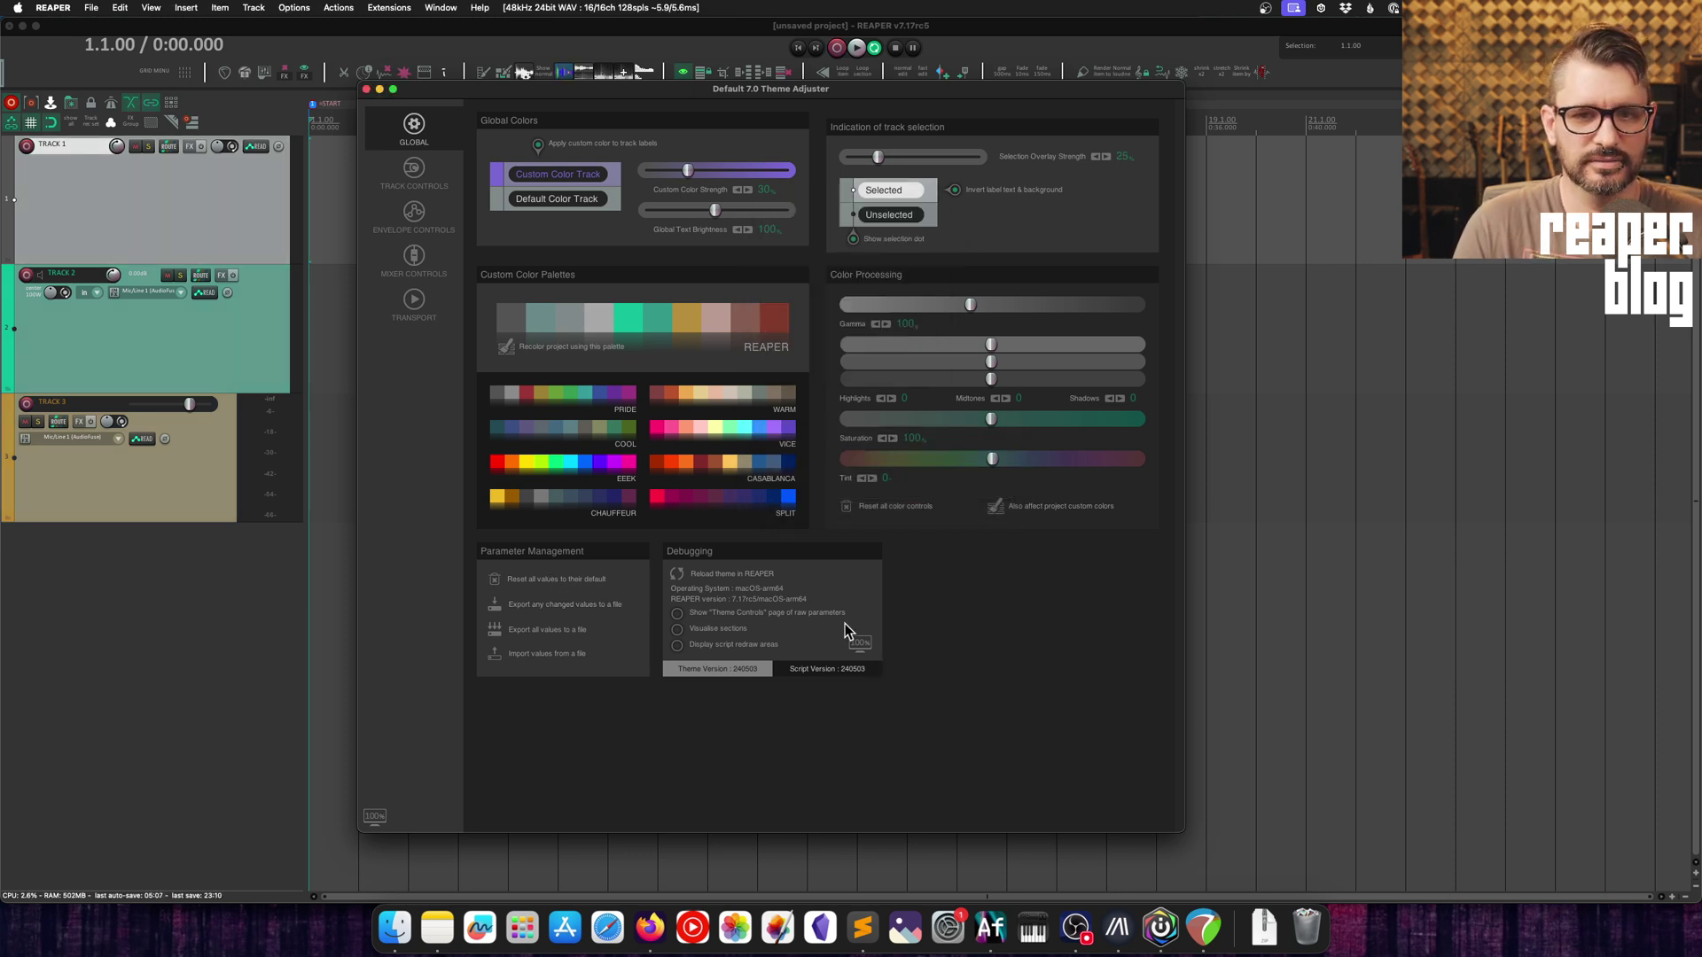
left_click(530, 656)
left_click(634, 187)
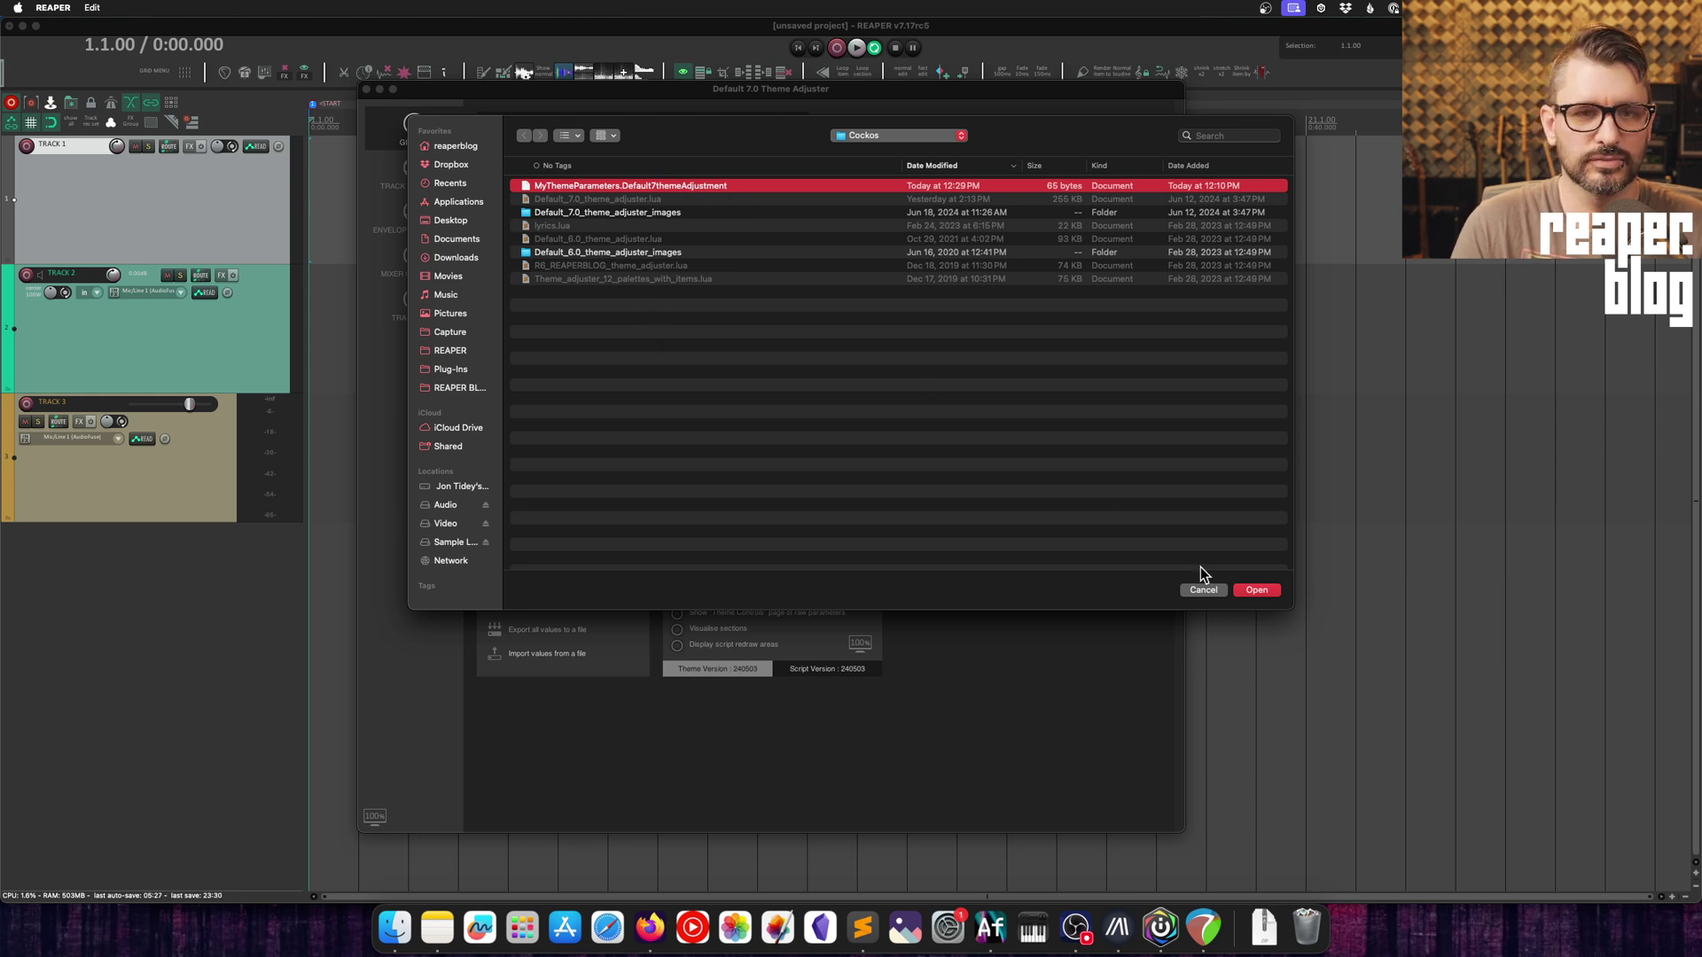
left_click(1257, 591)
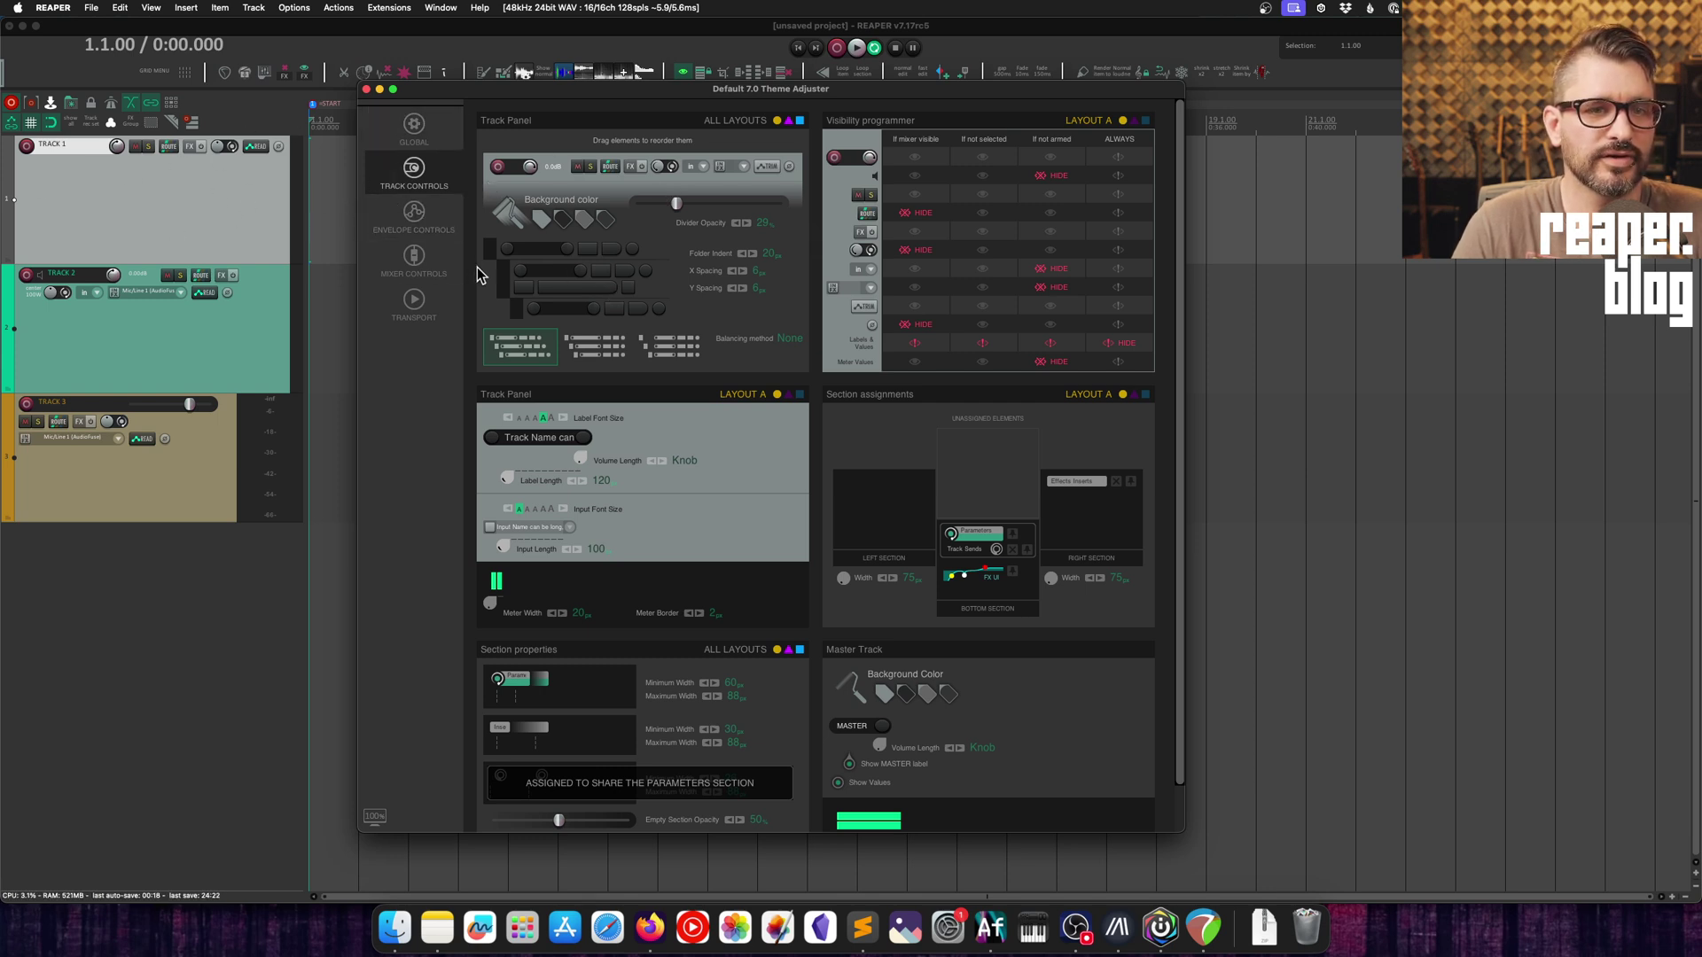
- Try a darker track background swatch, then a custom blue background colour
left_click(585, 221)
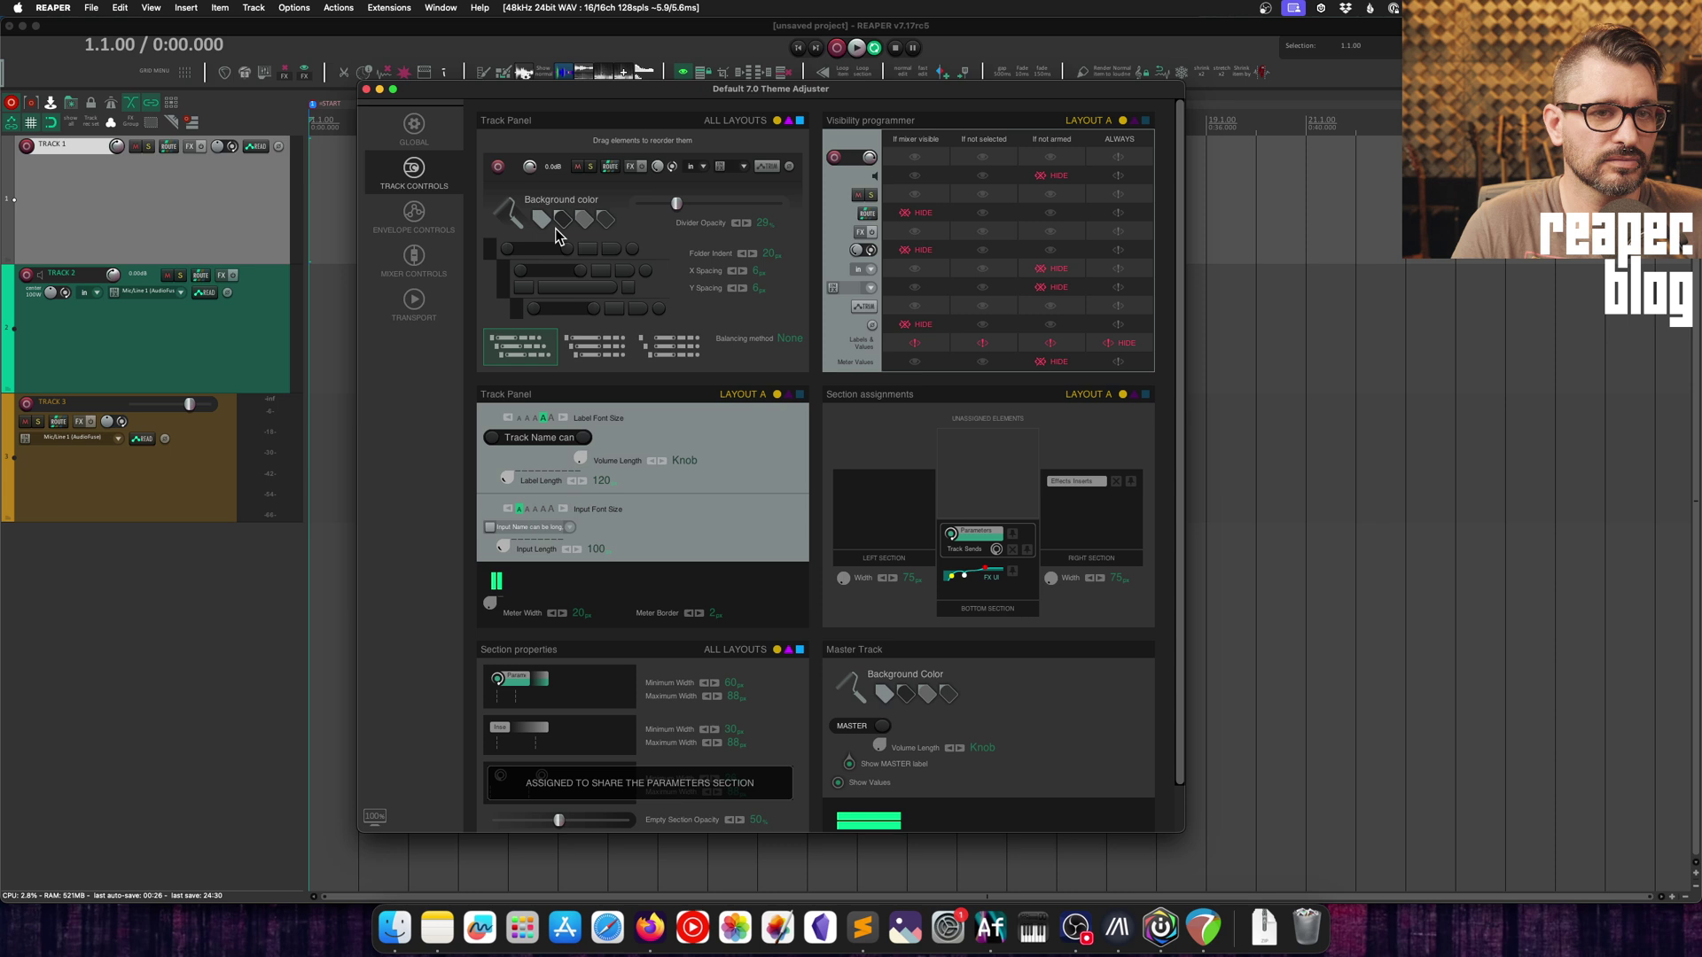
left_click(511, 218)
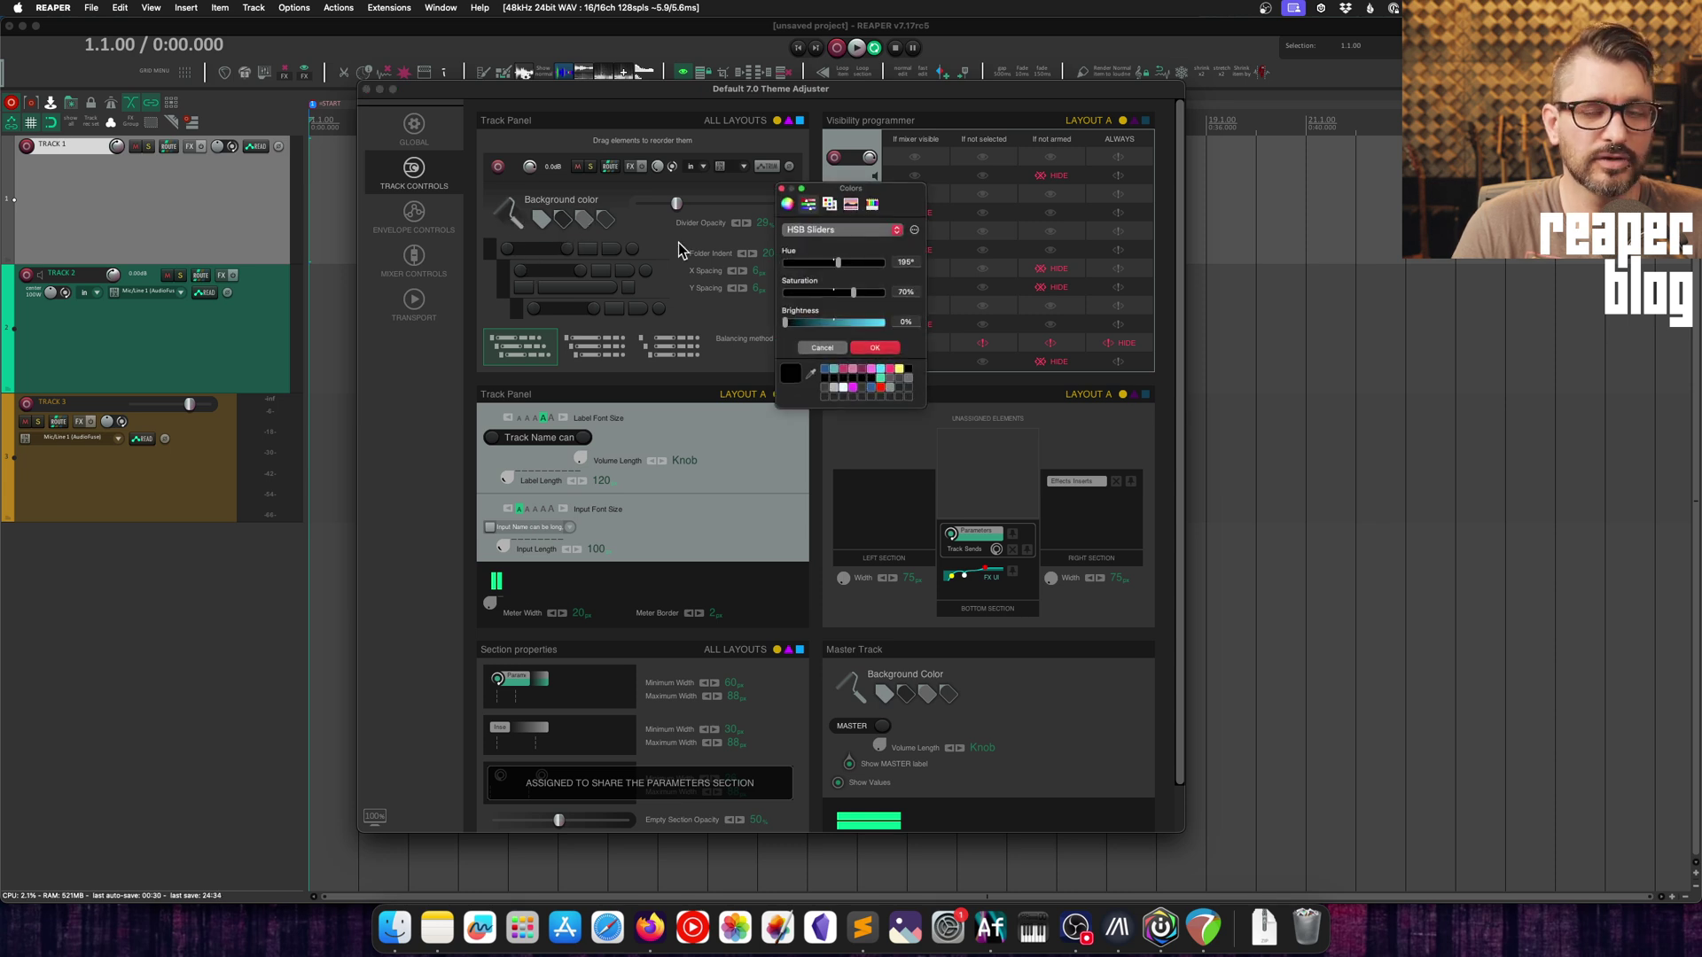
left_click(832, 379)
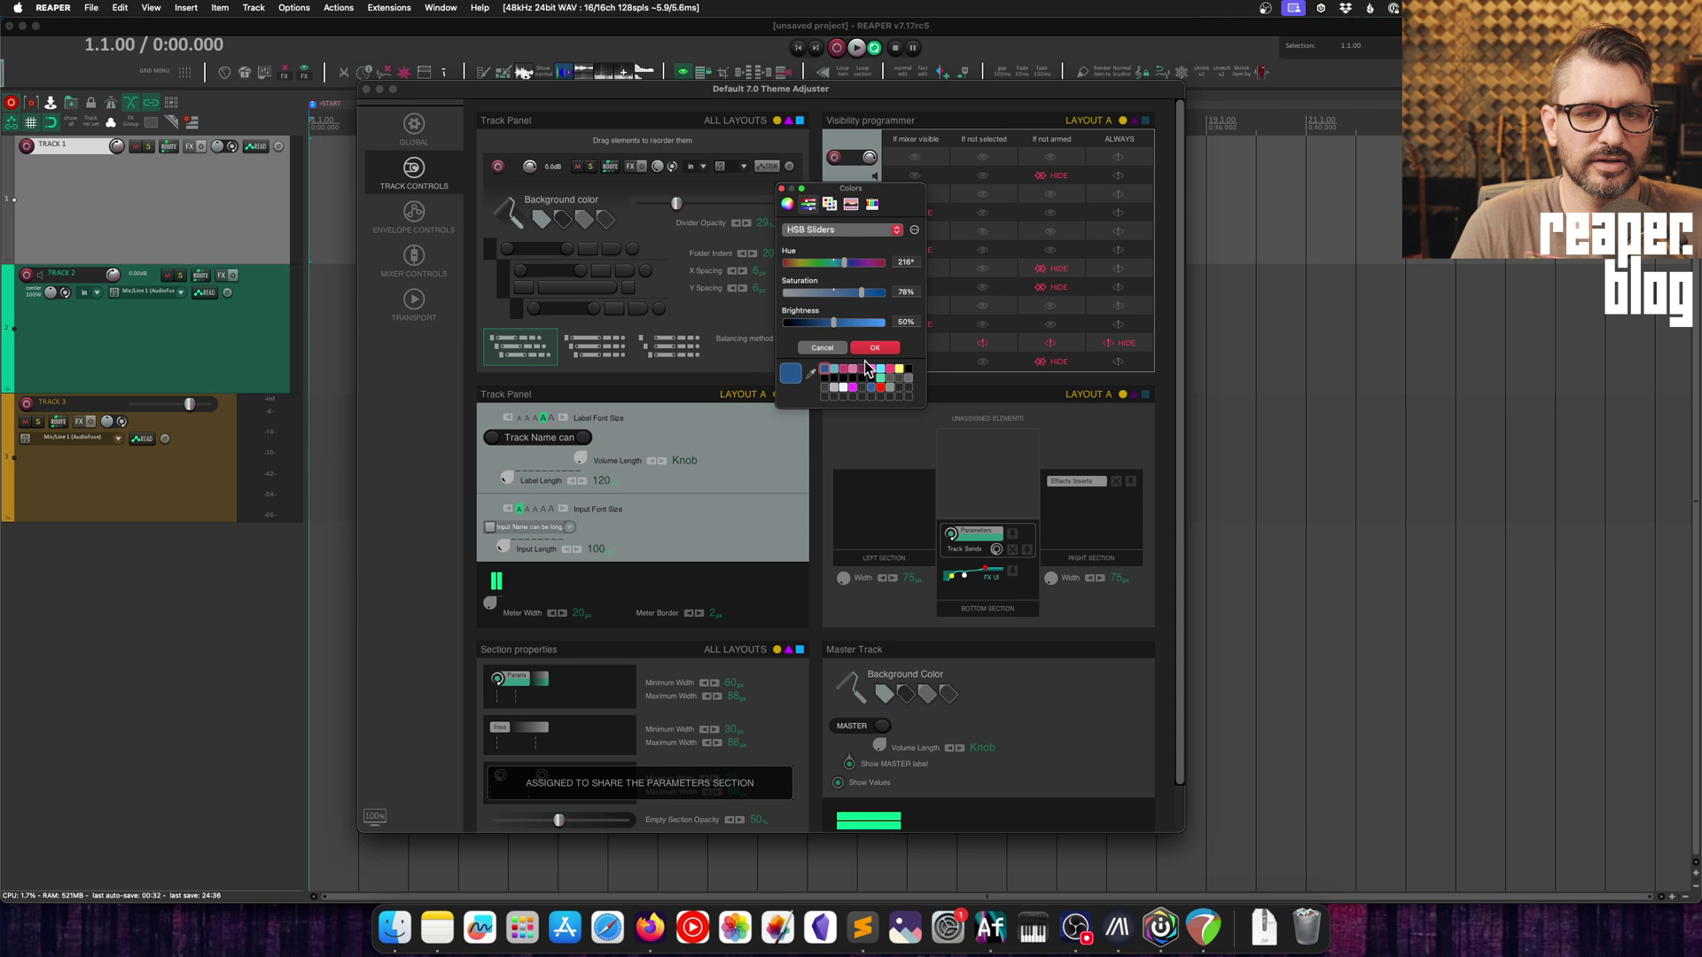
left_click(879, 349)
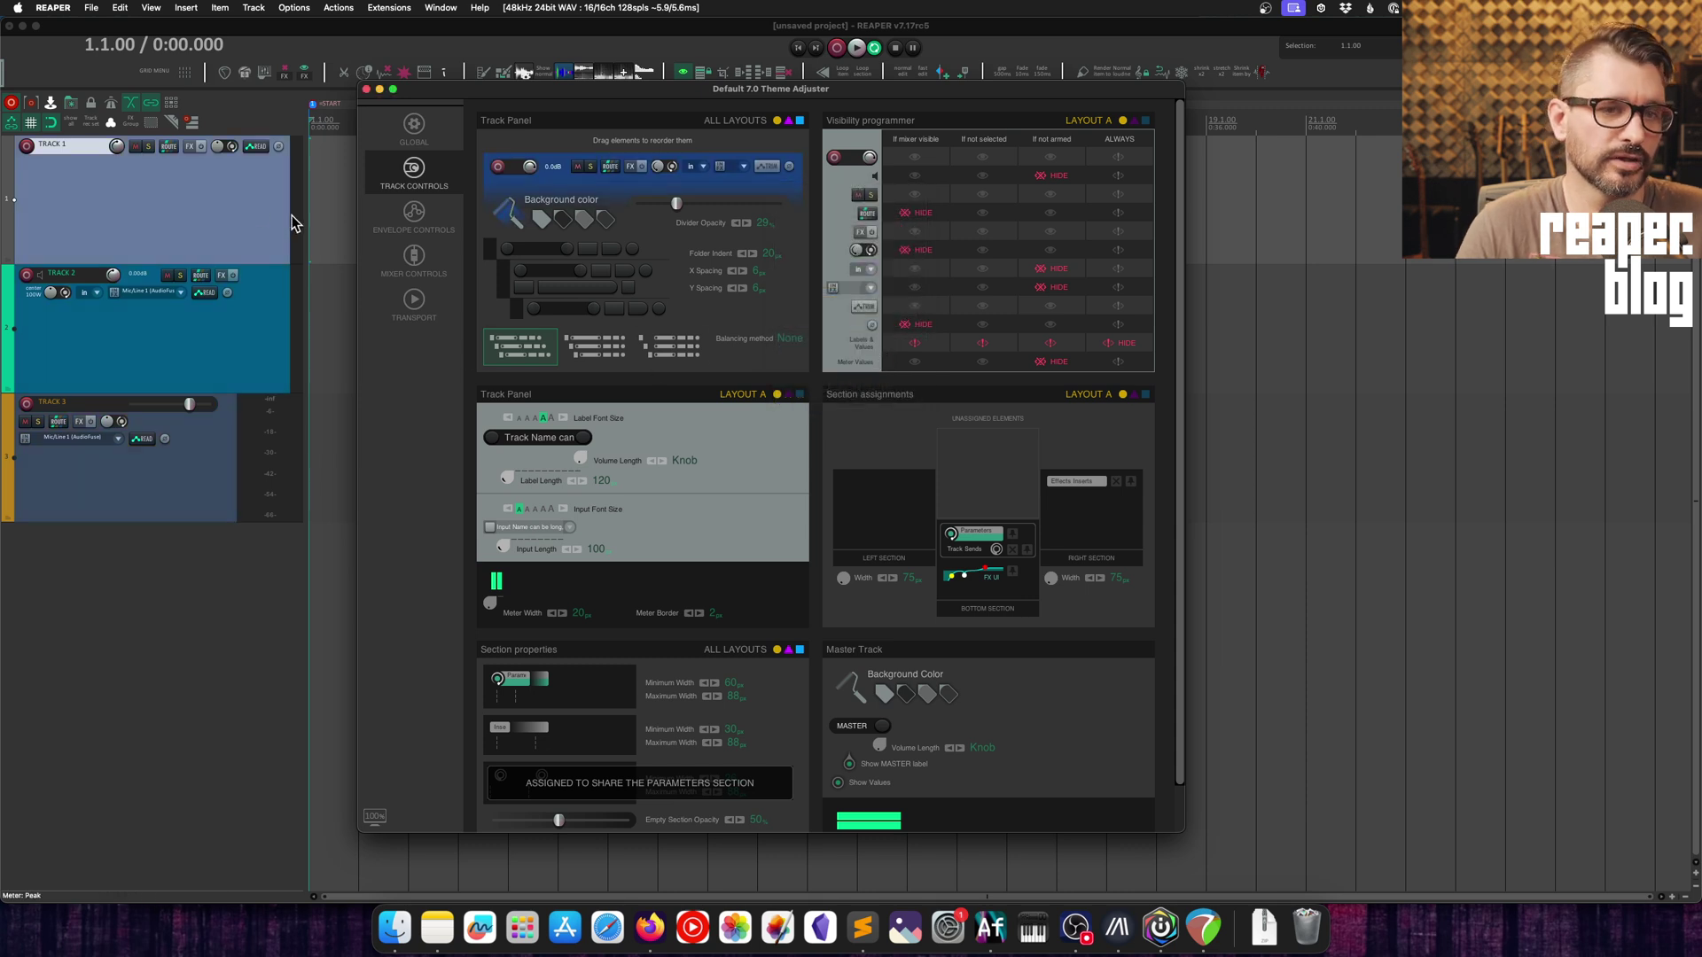
- Add a fourth track below Track 3 and restore the original grey track background
double_click(204, 574)
left_click(269, 702)
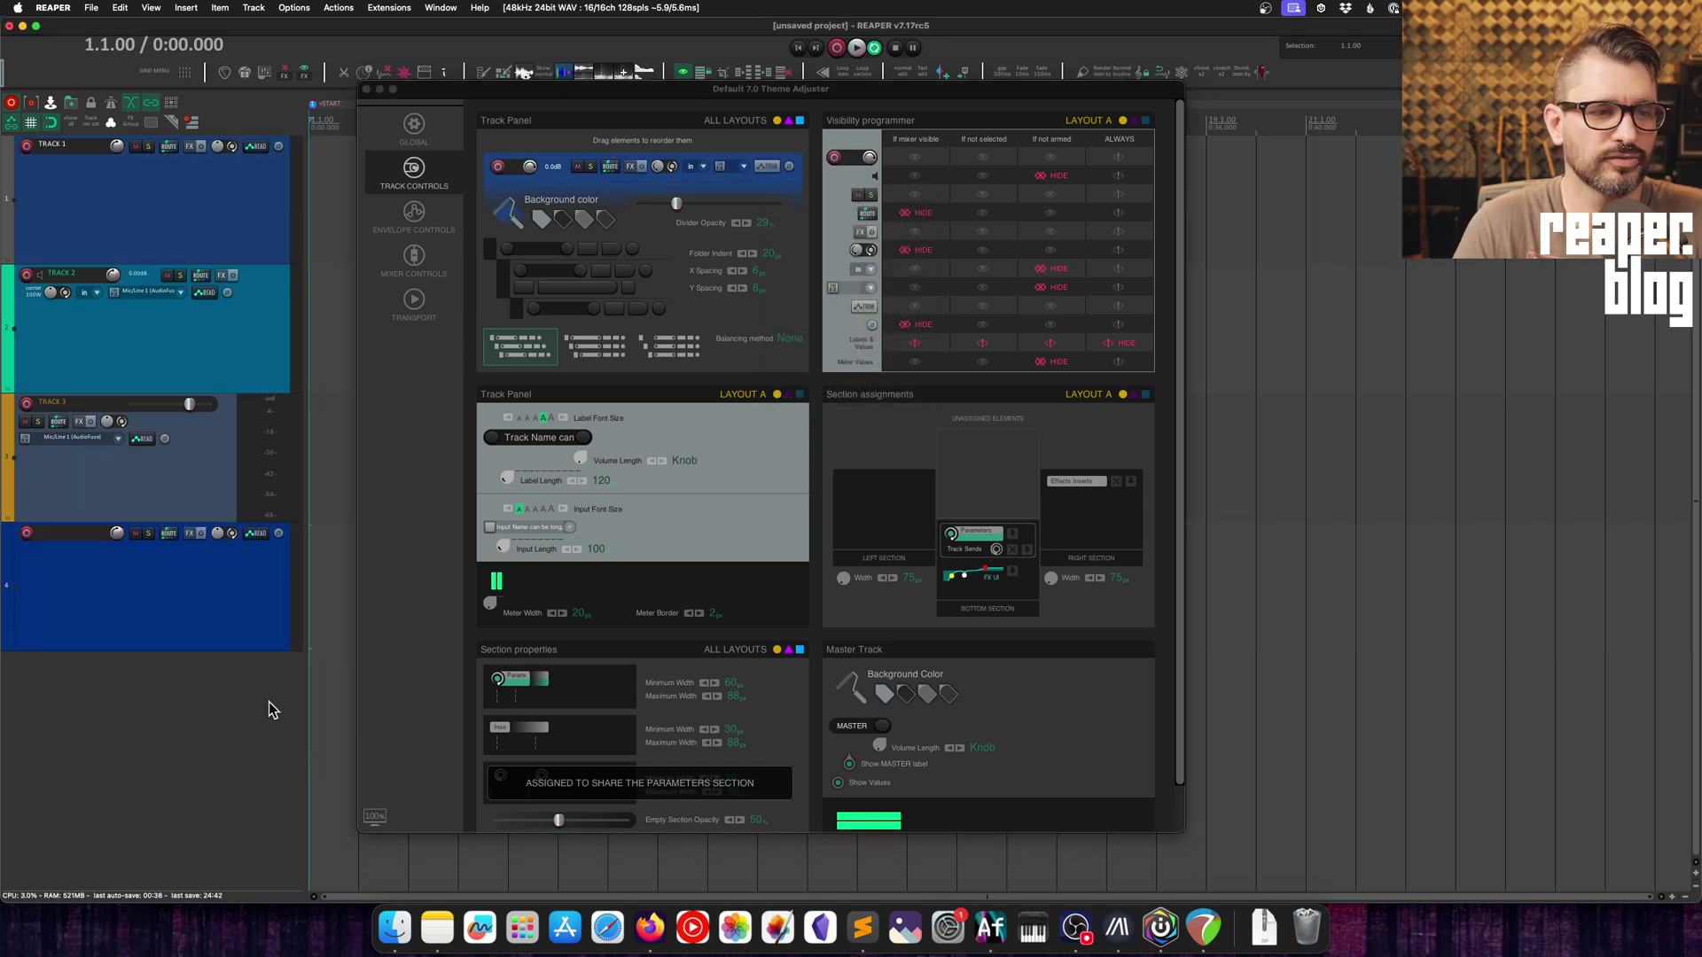
left_click(605, 221)
left_click(582, 222)
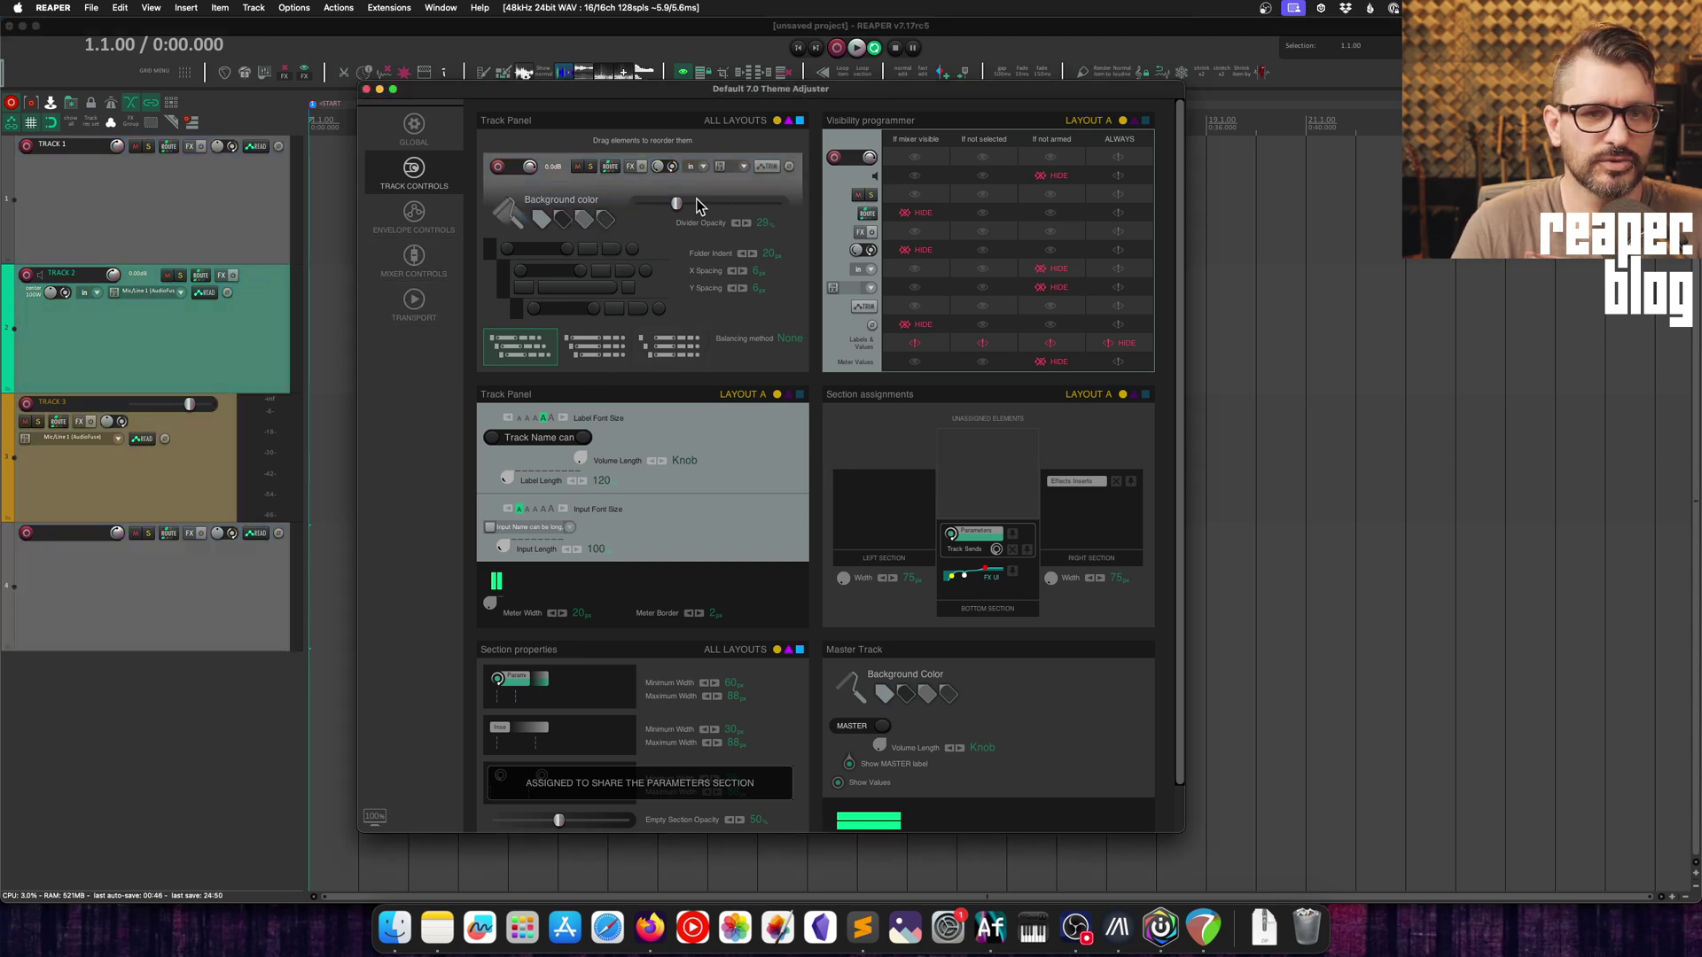
- Set the divider opacity to 0 and make track 2 a folder holding tracks 3 and 4
mouse_move(698, 206)
left_mouse_down()
mouse_move(744, 205)
mouse_move(610, 210)
mouse_move(758, 206)
mouse_move(730, 205)
left_mouse_up()
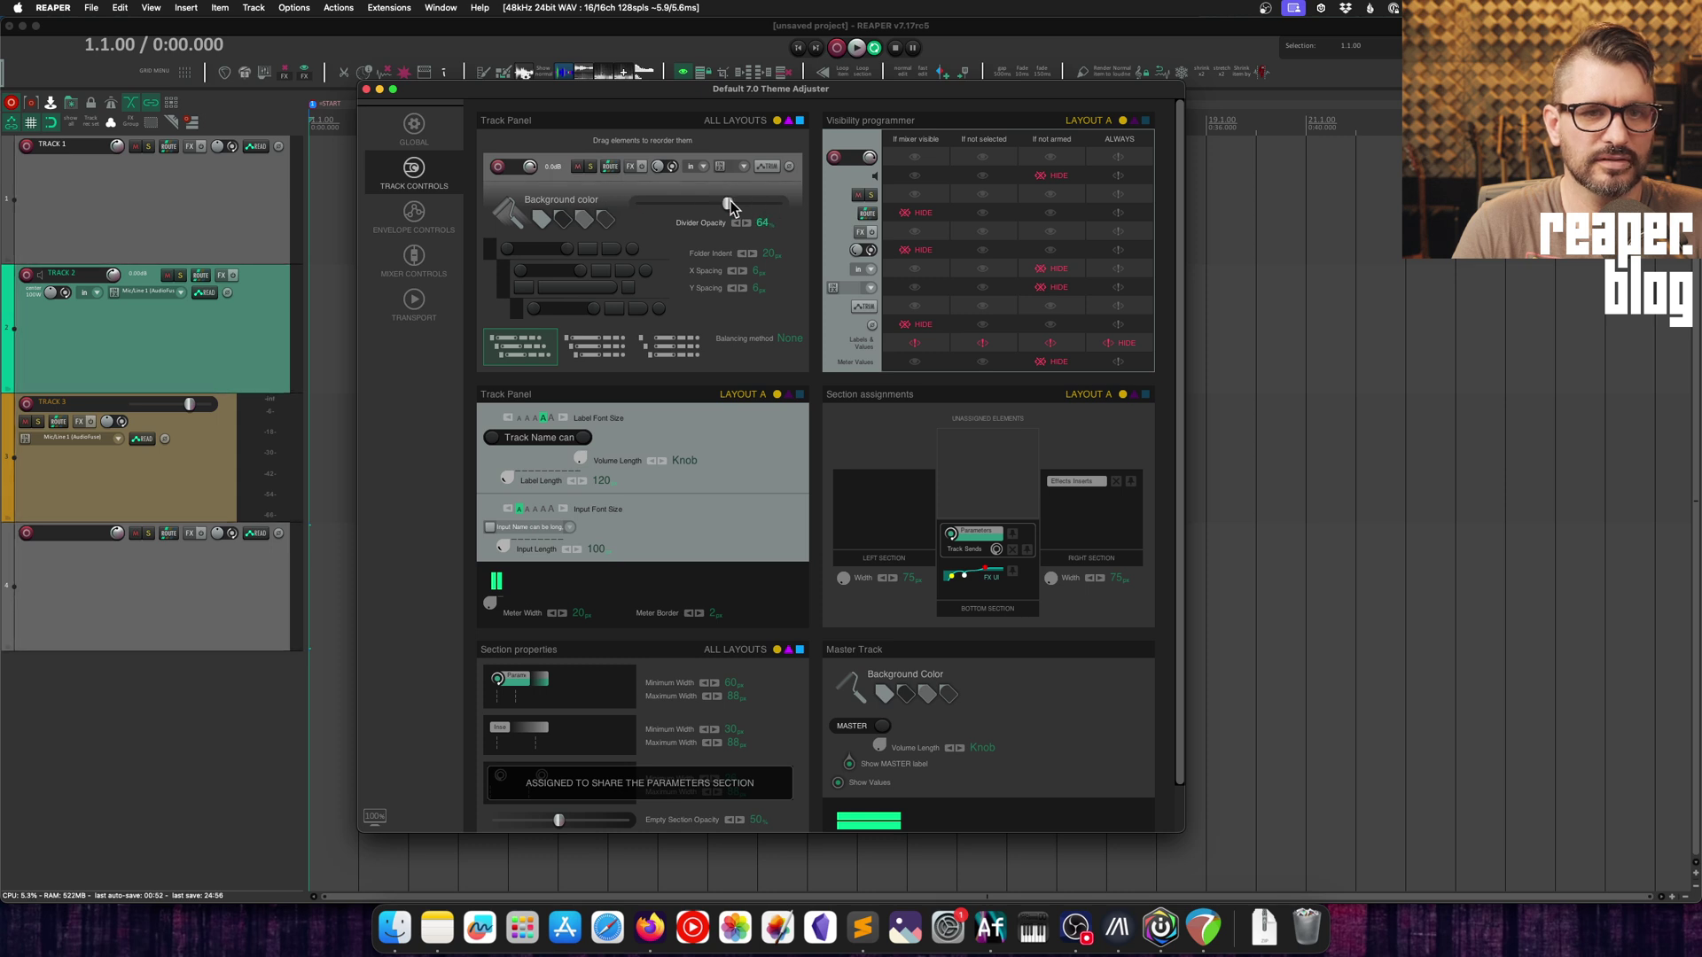
left_click(25, 373)
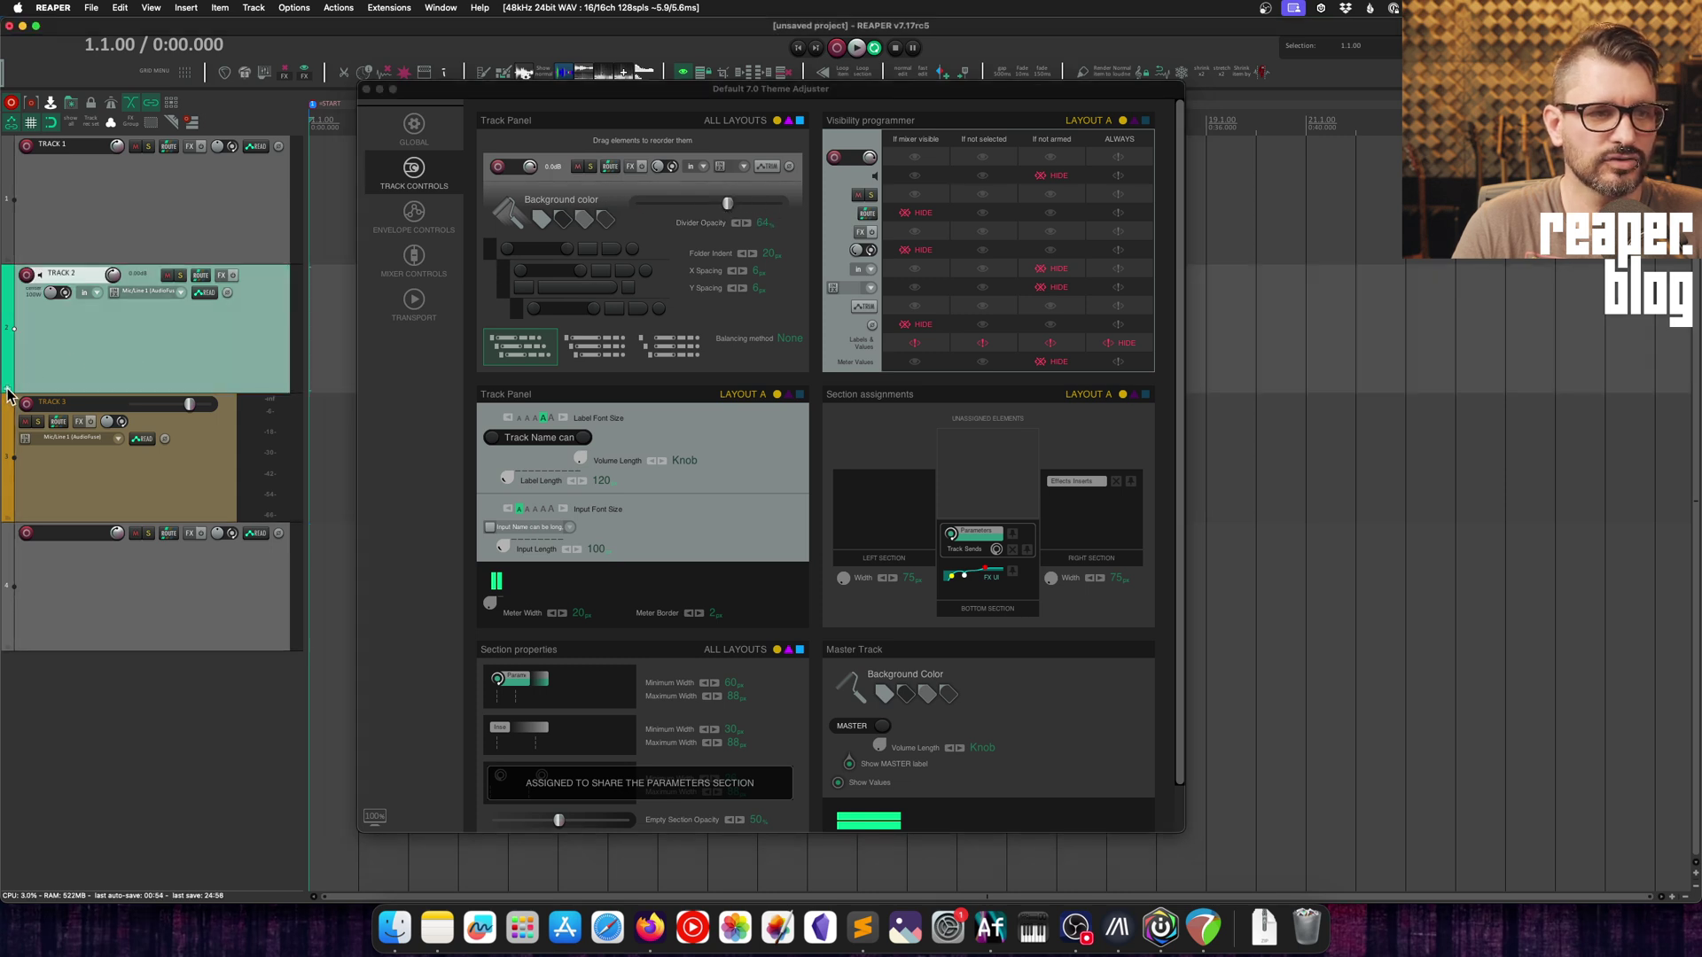
left_click(7, 388)
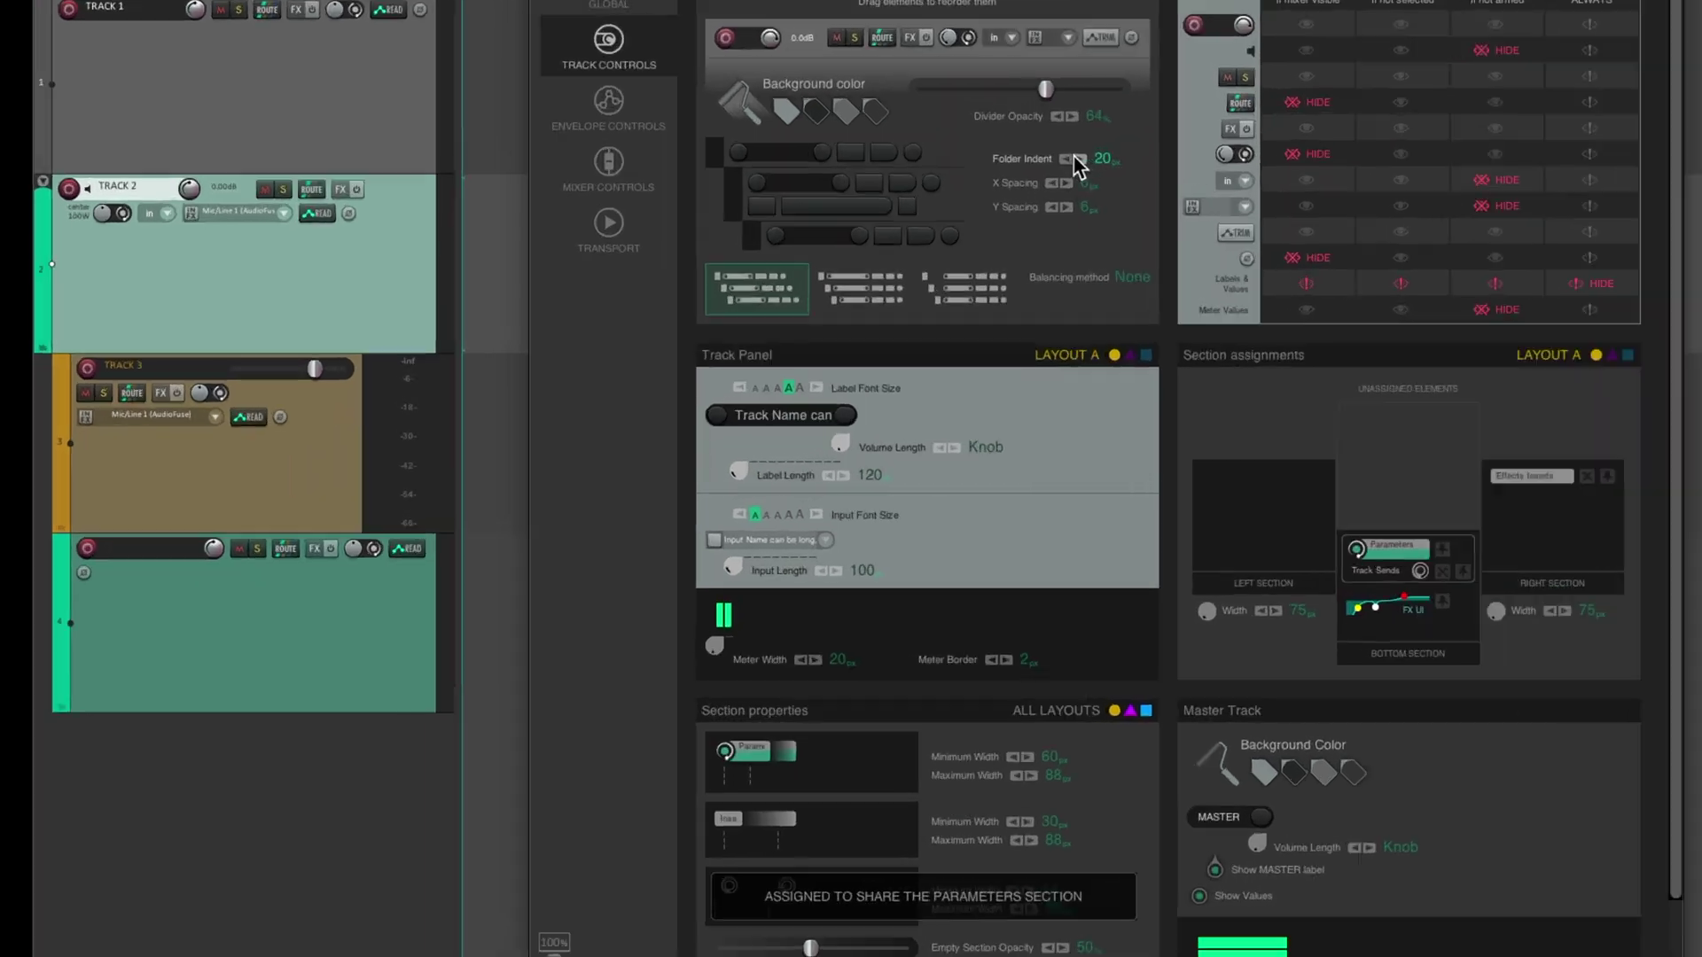
- Try a Folder Indent of 14, then return it to 20
left_click(739, 254)
left_click(739, 254)
left_click(739, 253)
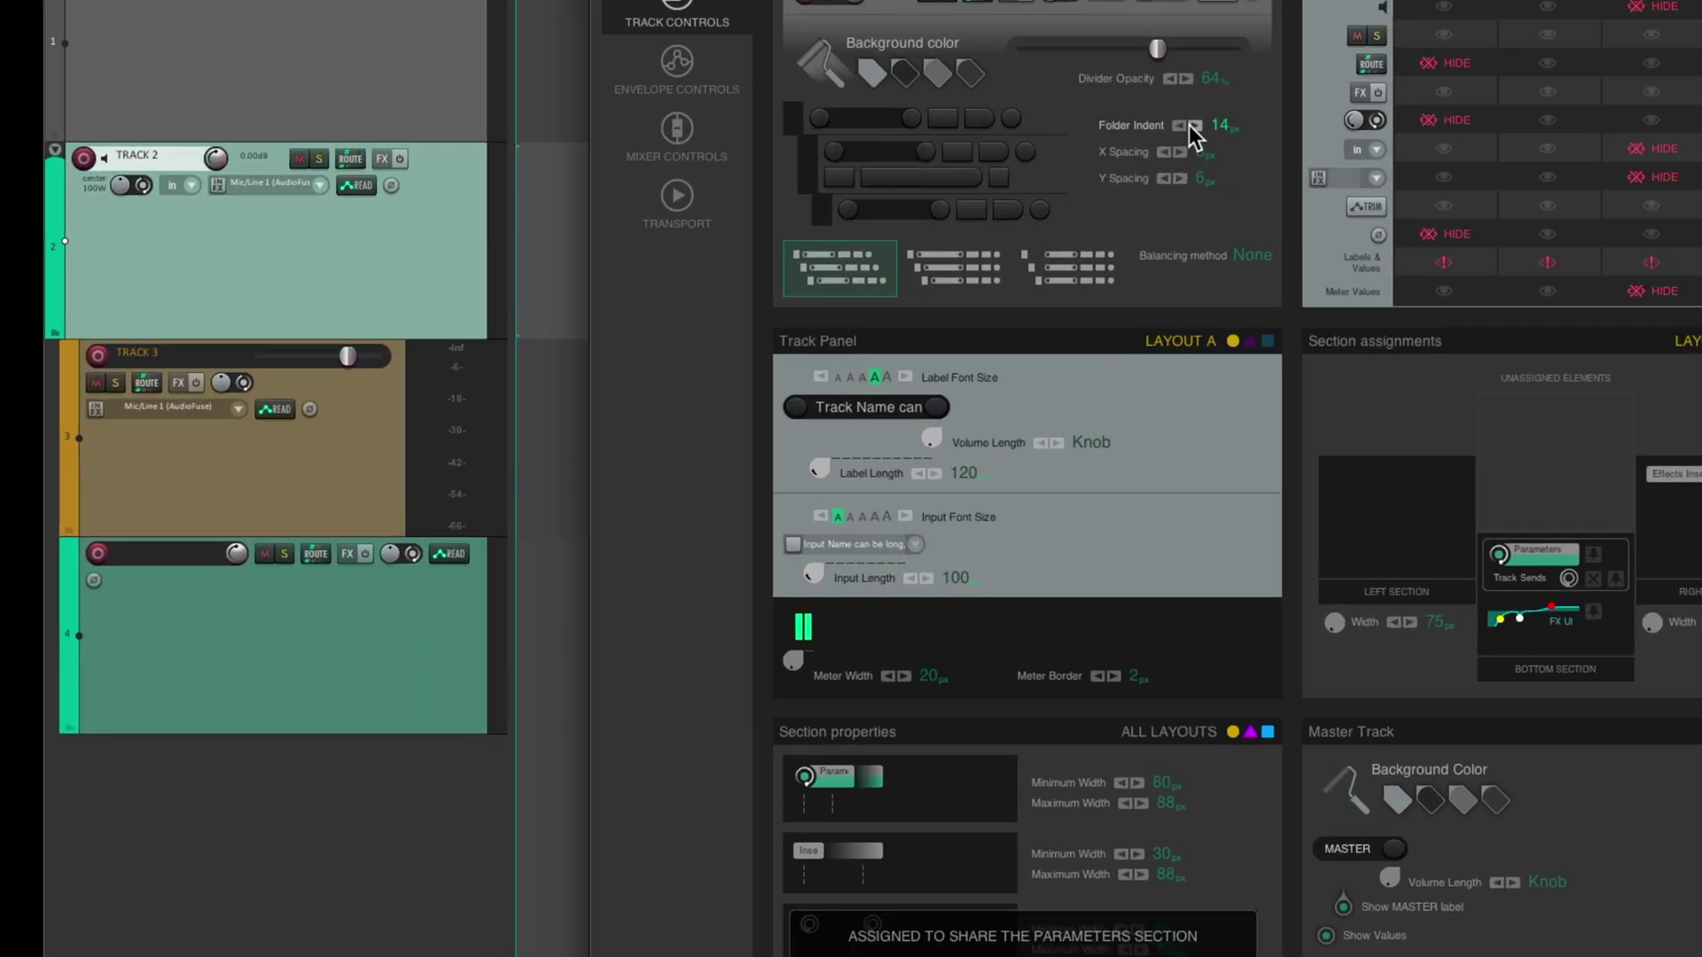
left_click(1192, 125)
left_click(1192, 125)
left_click(1192, 125)
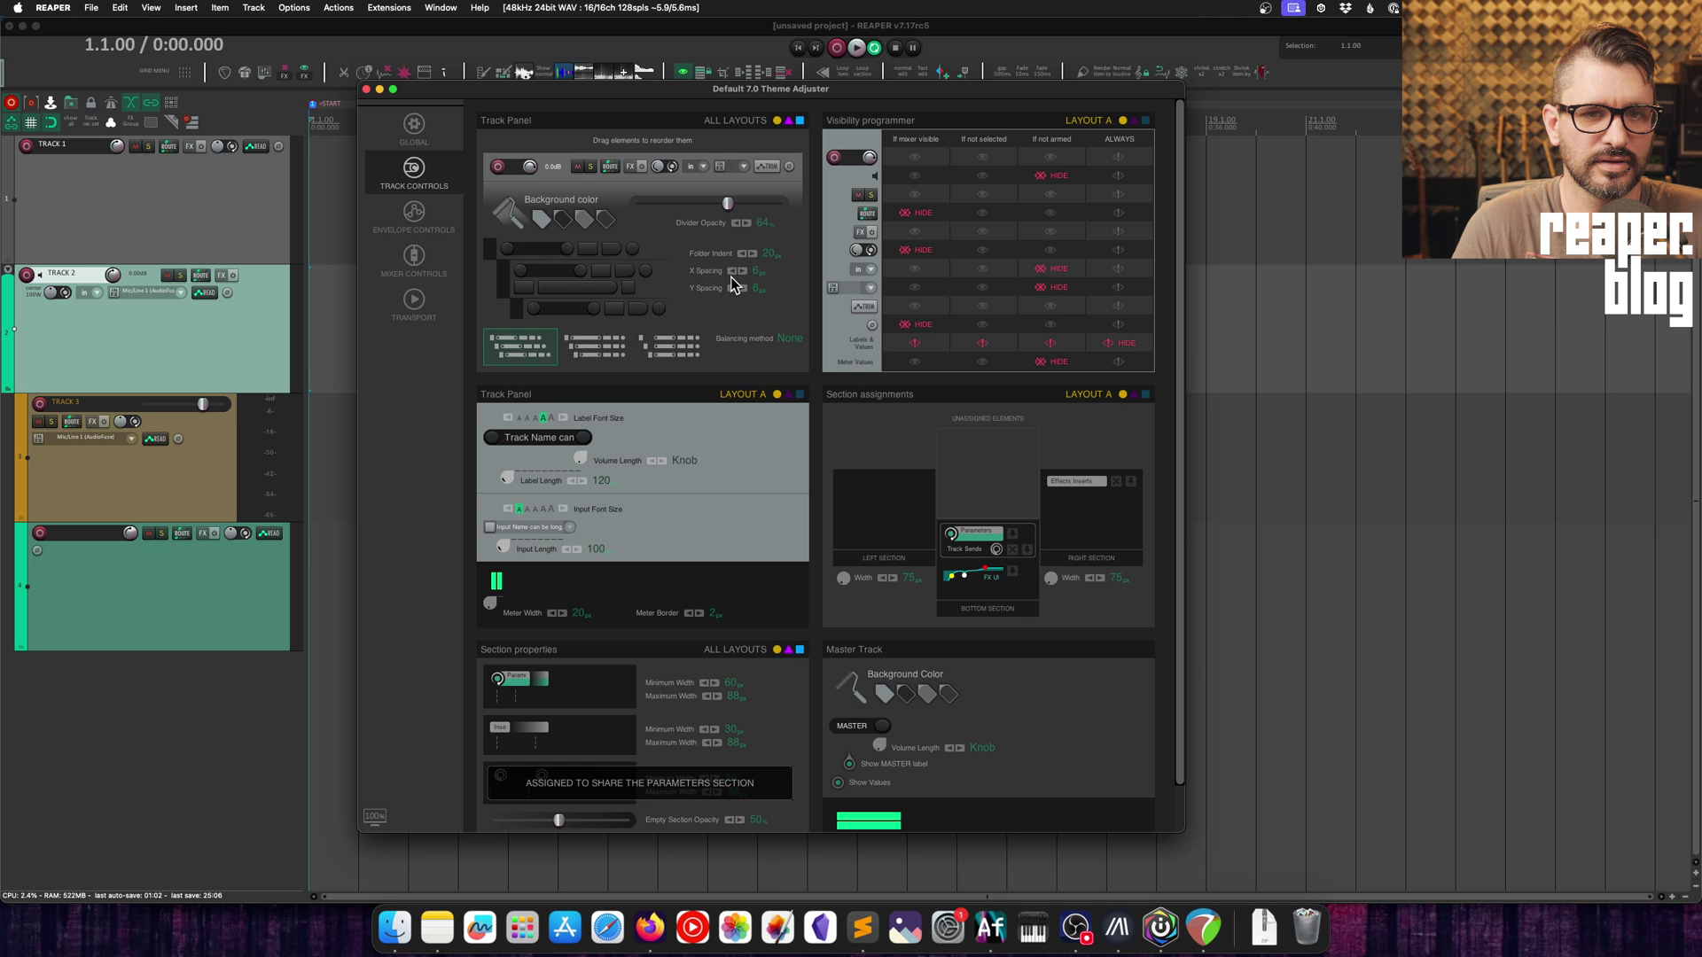
- Try wider and narrower X Spacing values, ending back at 6
left_click(742, 271)
left_click(731, 271)
left_click(730, 270)
left_click(730, 270)
left_click(730, 270)
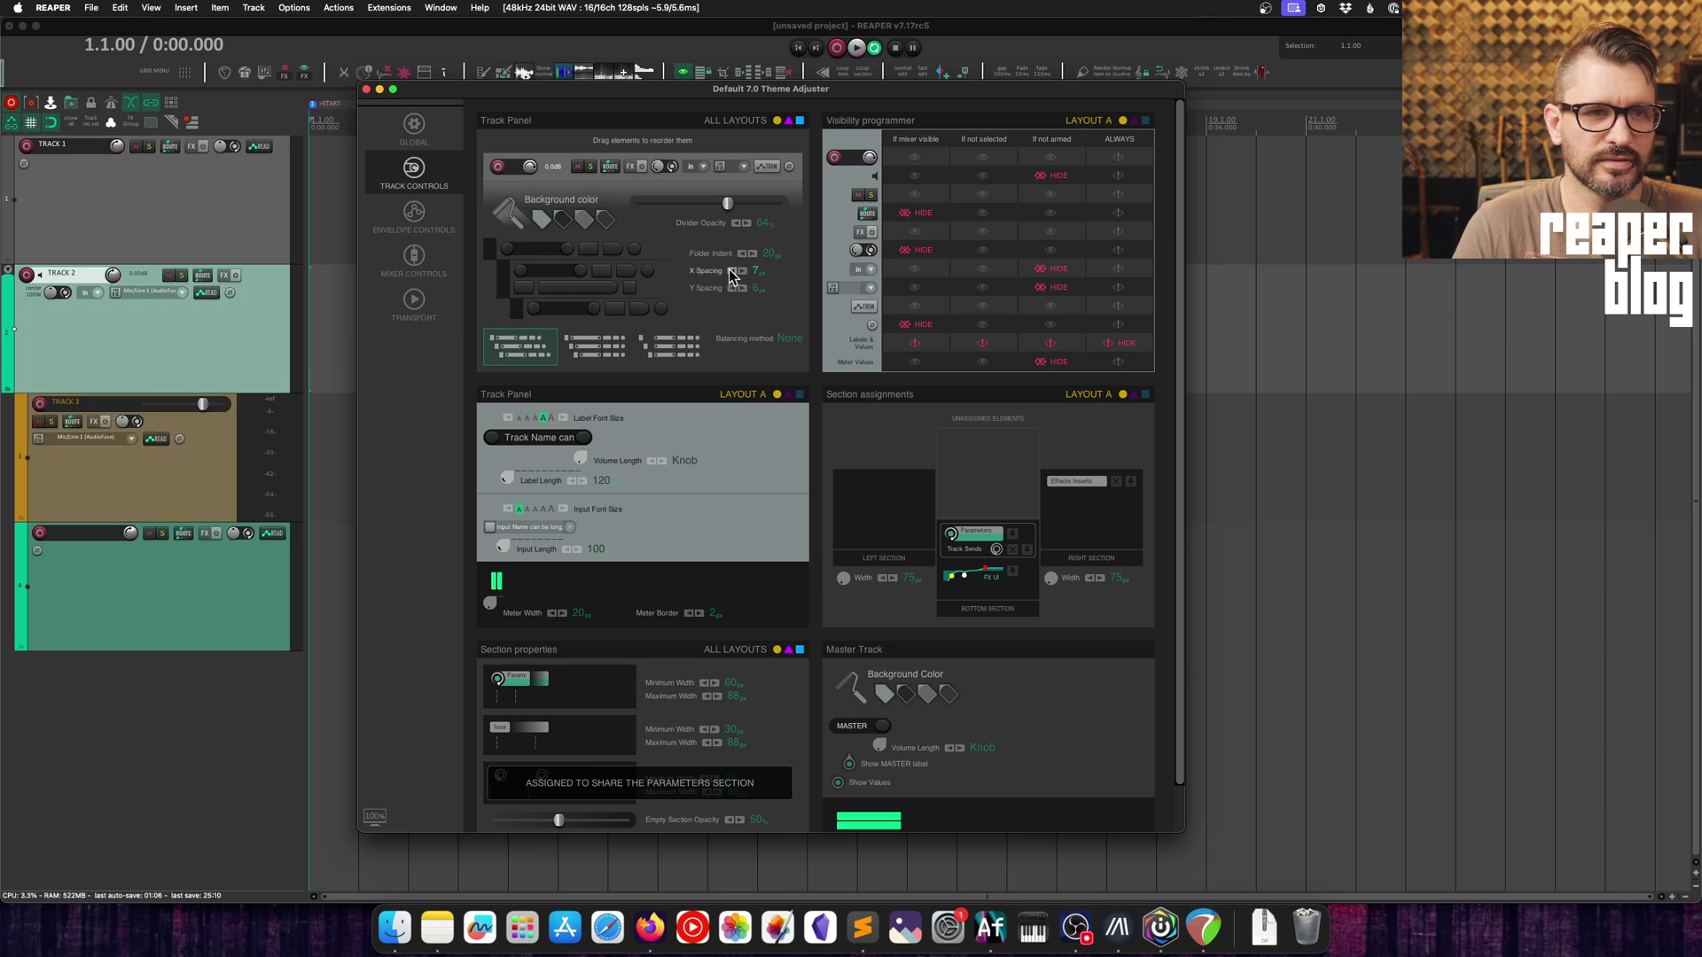
left_click(730, 270)
left_click(731, 270)
left_click(730, 271)
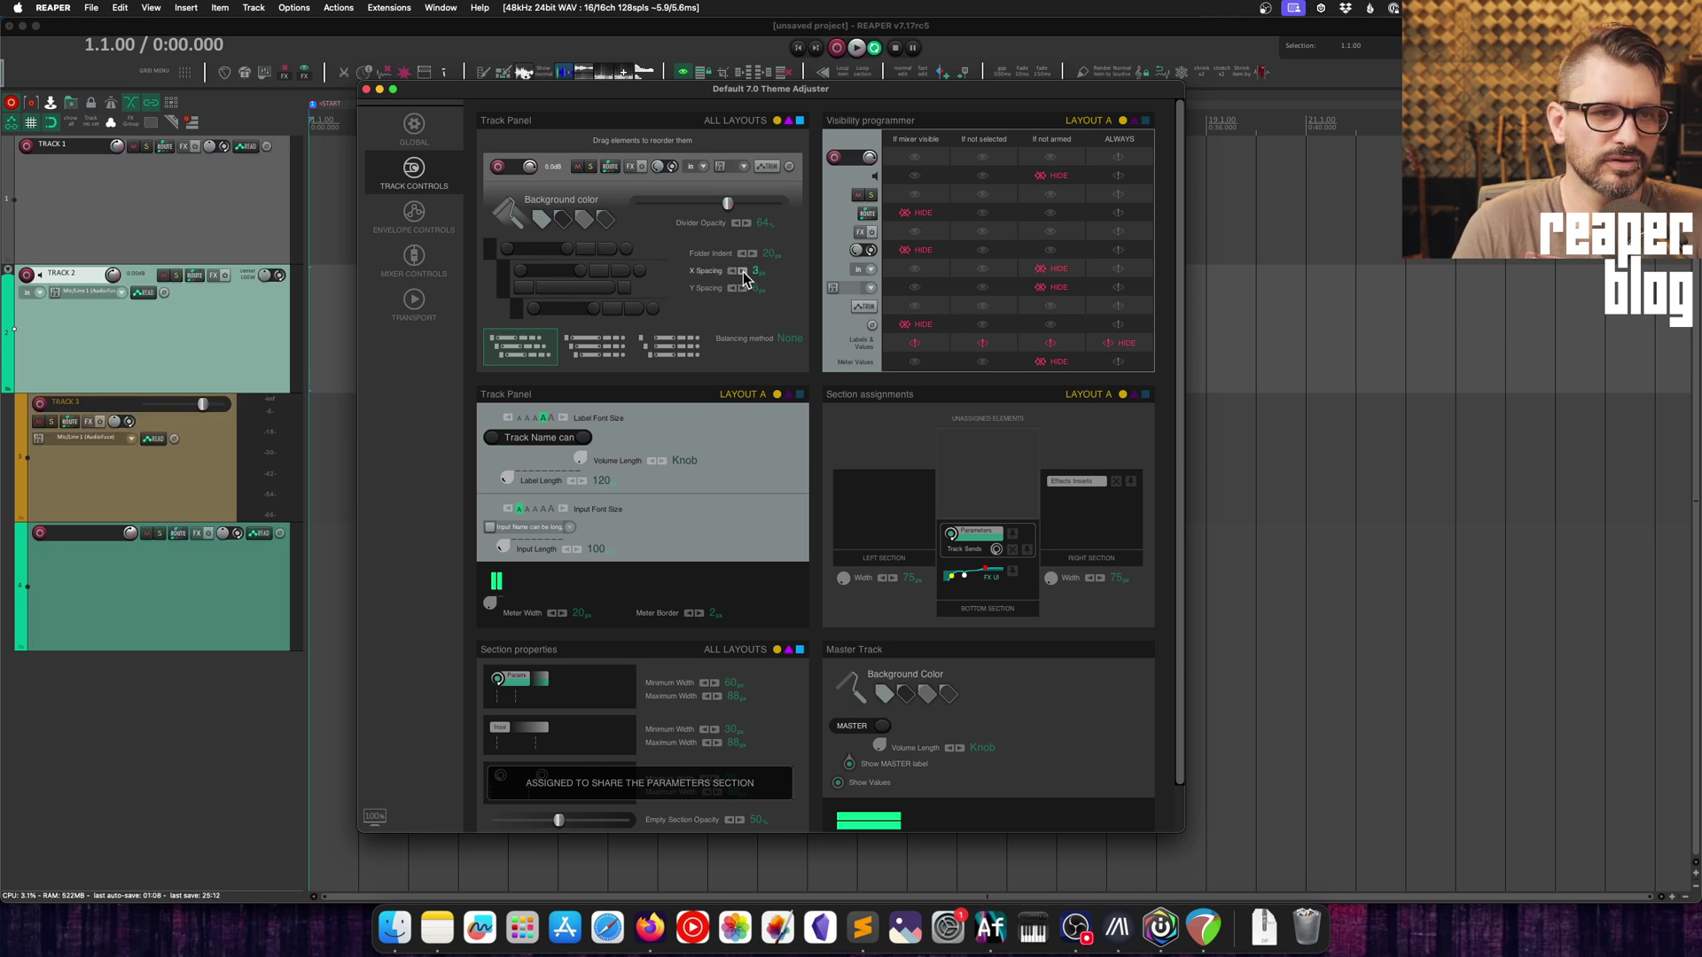
left_click(743, 271)
left_click(743, 271)
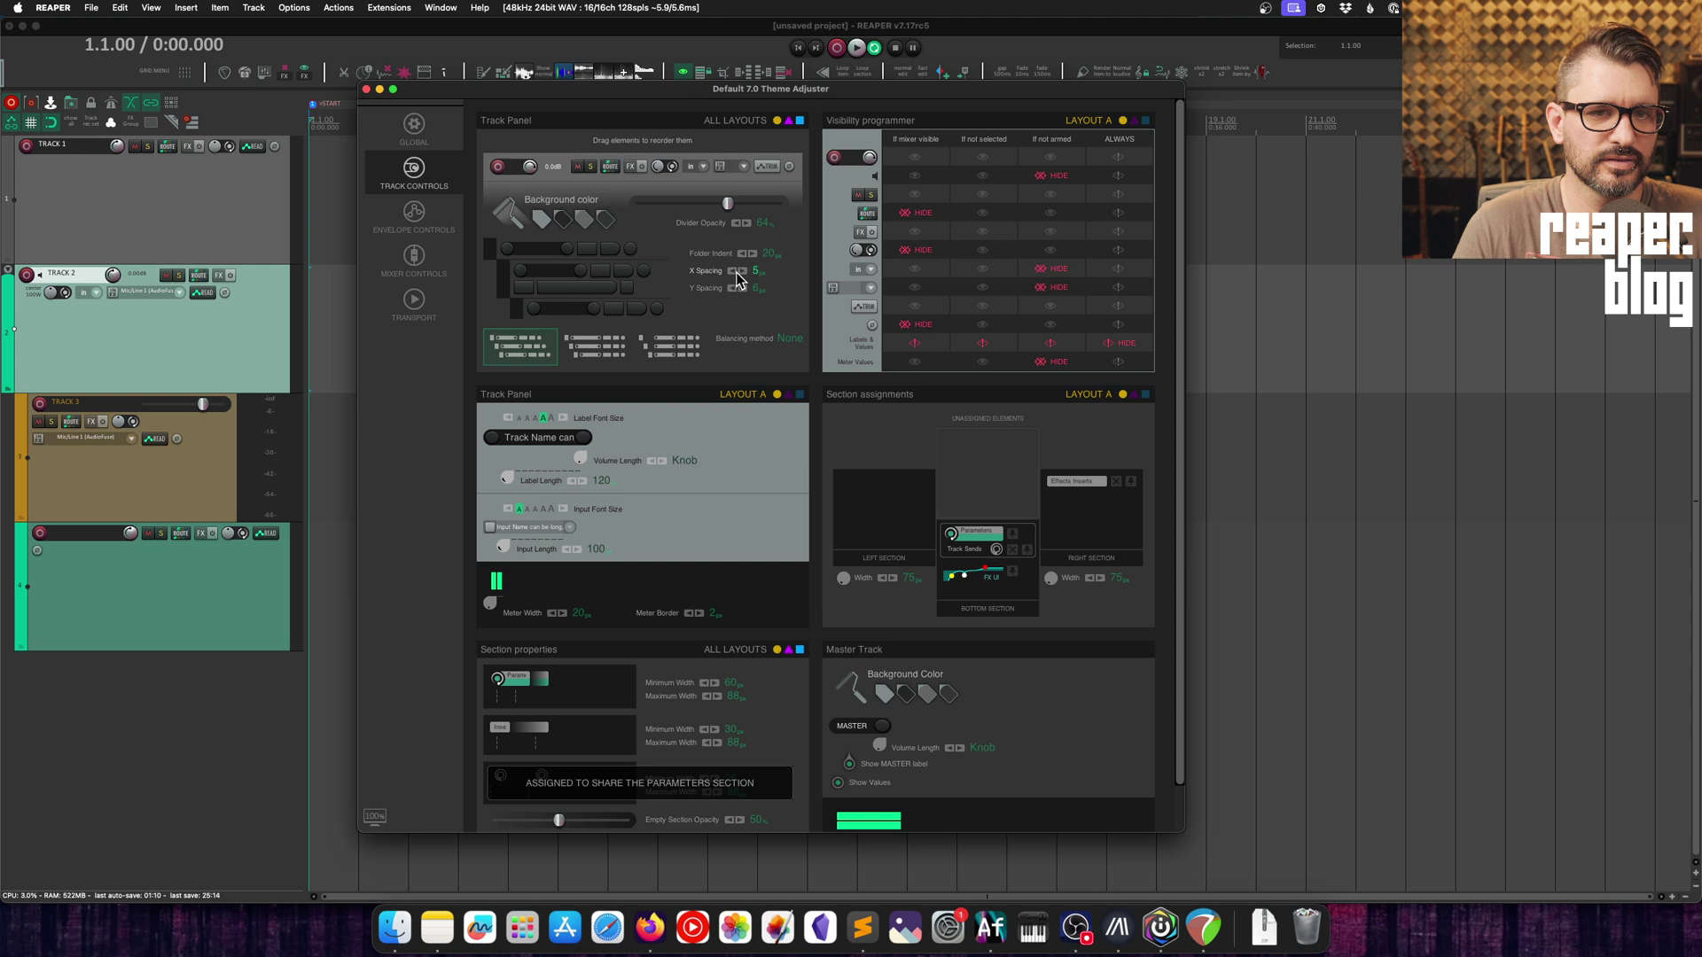
- Raise the Y Spacing a few steps, then lower it again
left_click(743, 289)
left_click(743, 289)
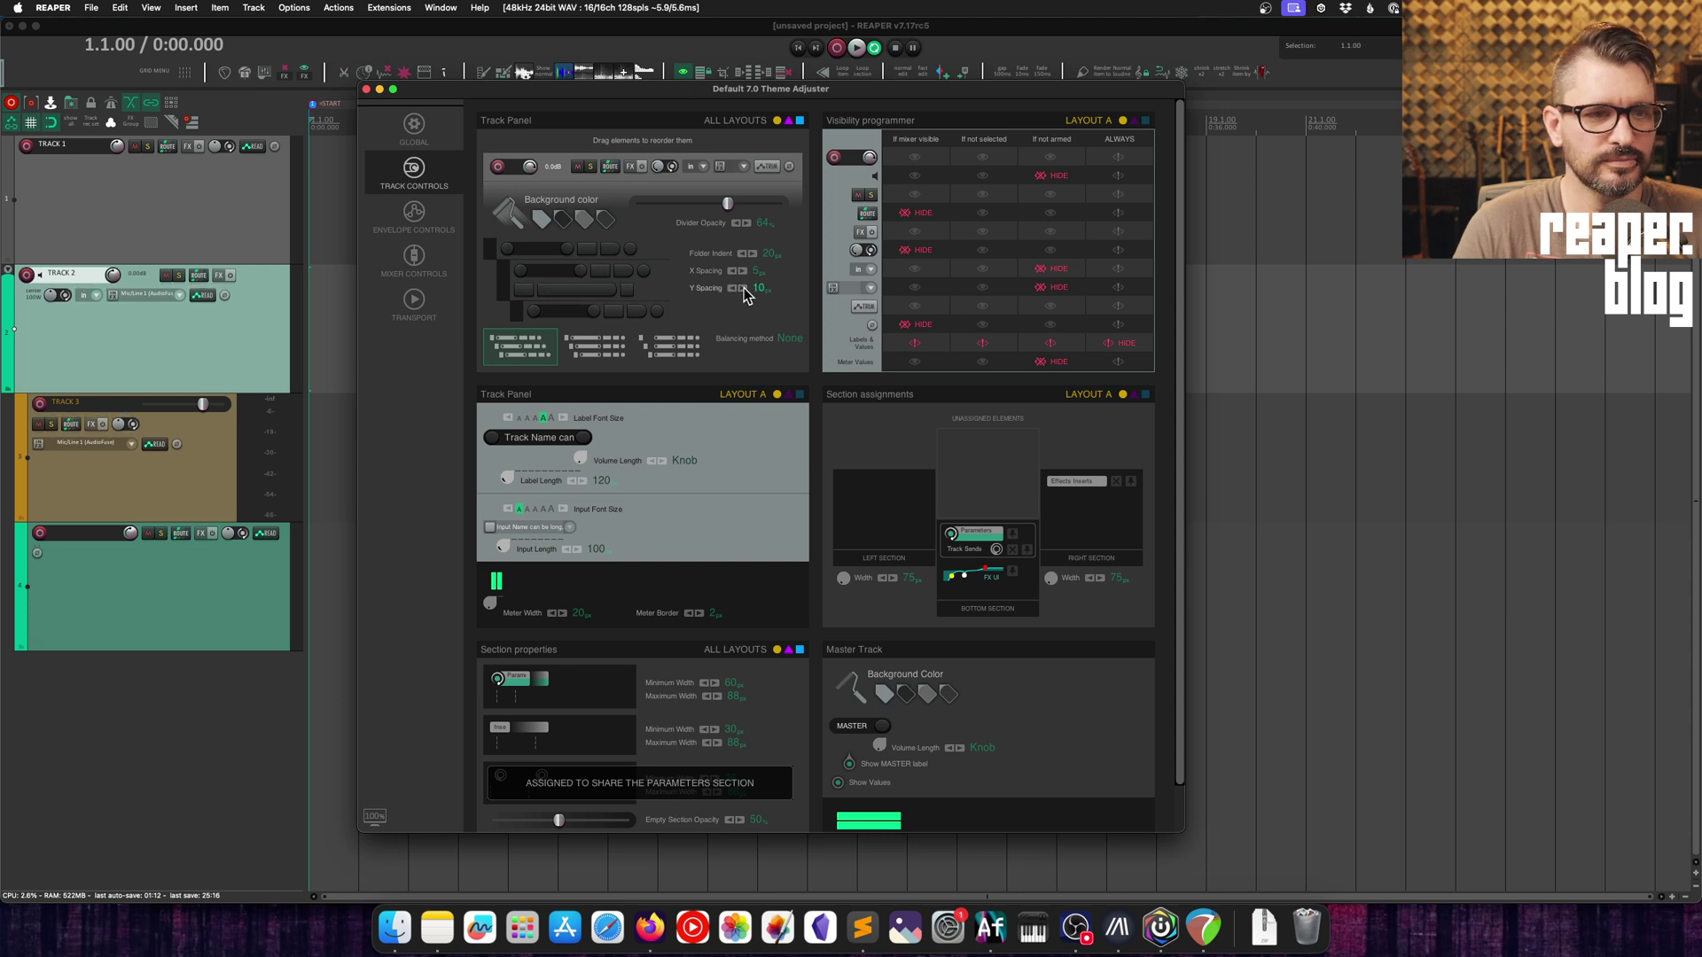
left_click(742, 289)
left_click(742, 289)
left_click(742, 289)
left_click(728, 289)
left_click(729, 289)
left_click(729, 289)
left_click(729, 289)
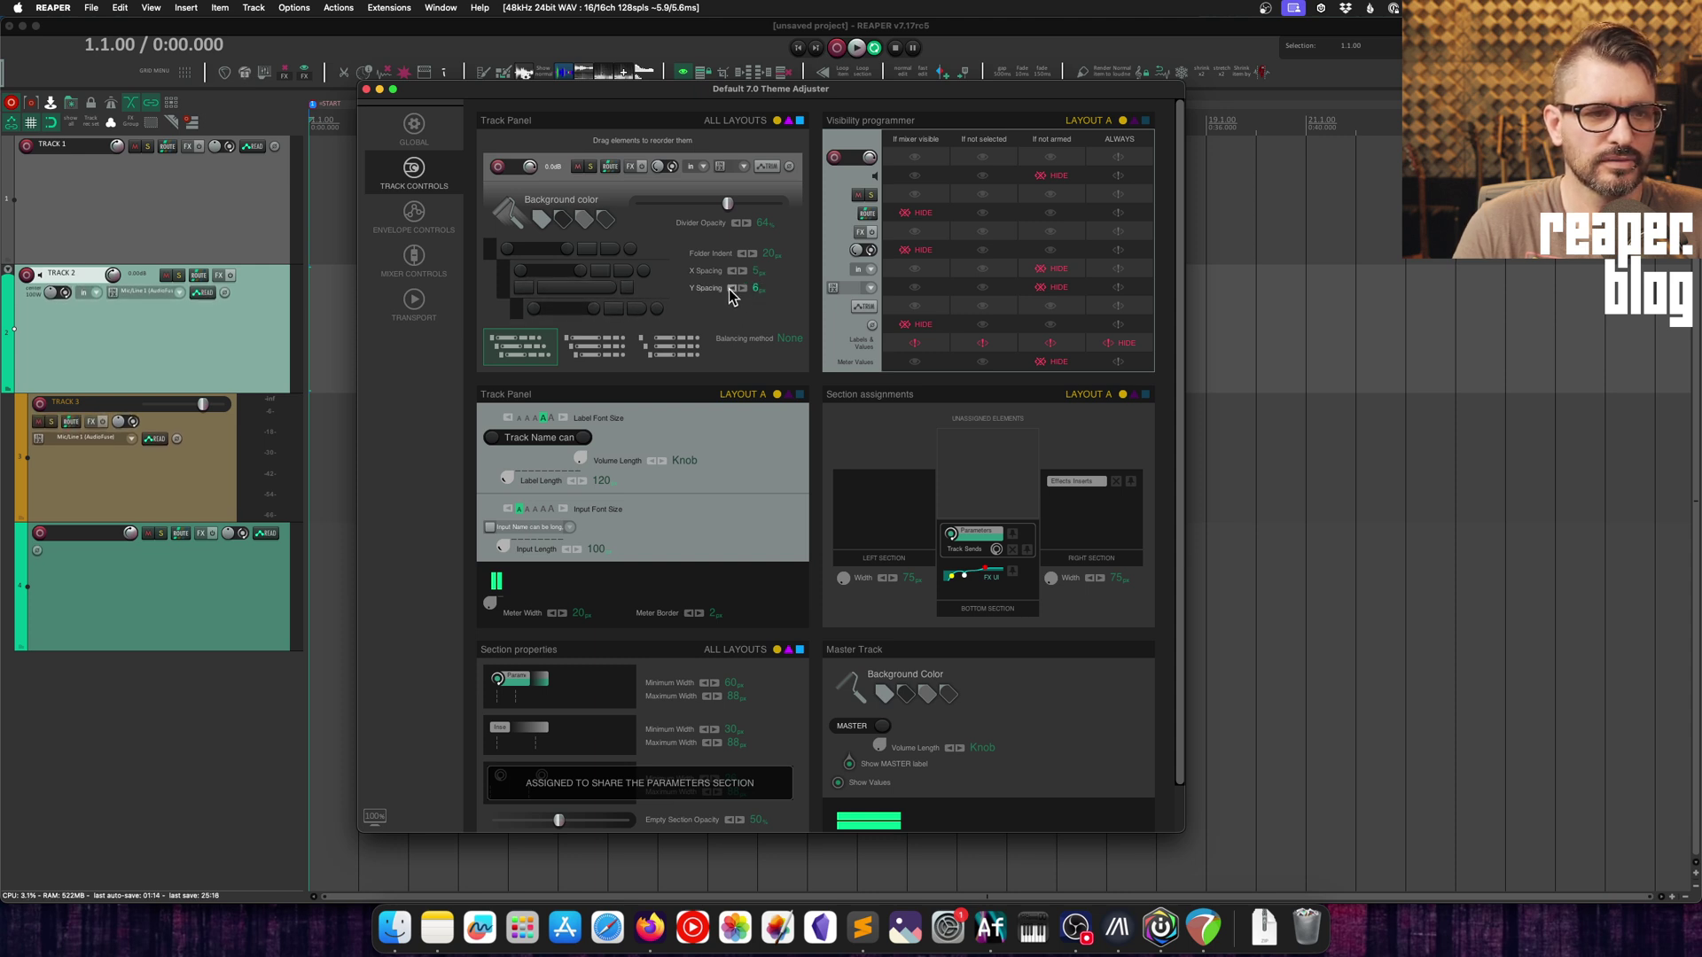
left_click(728, 289)
left_click(729, 289)
- Set Y Spacing to 6 and compare the None, Stretch Name and Balance All balancing methods
left_click(741, 289)
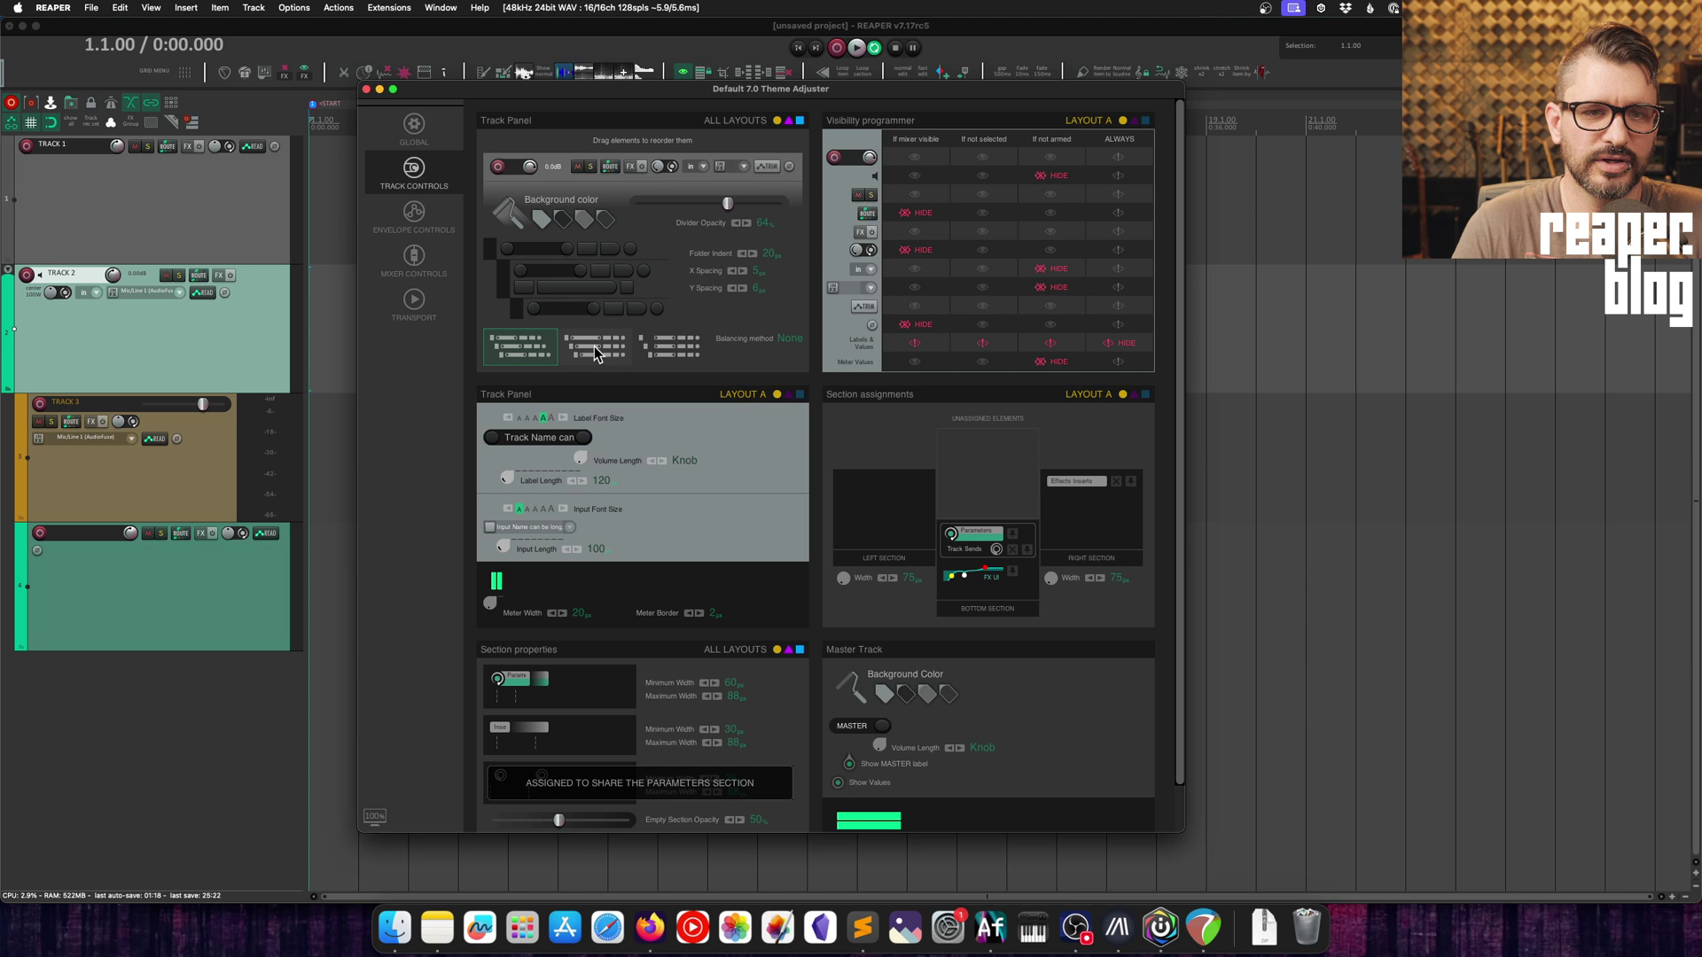
left_click(594, 346)
left_click(668, 344)
left_click(609, 347)
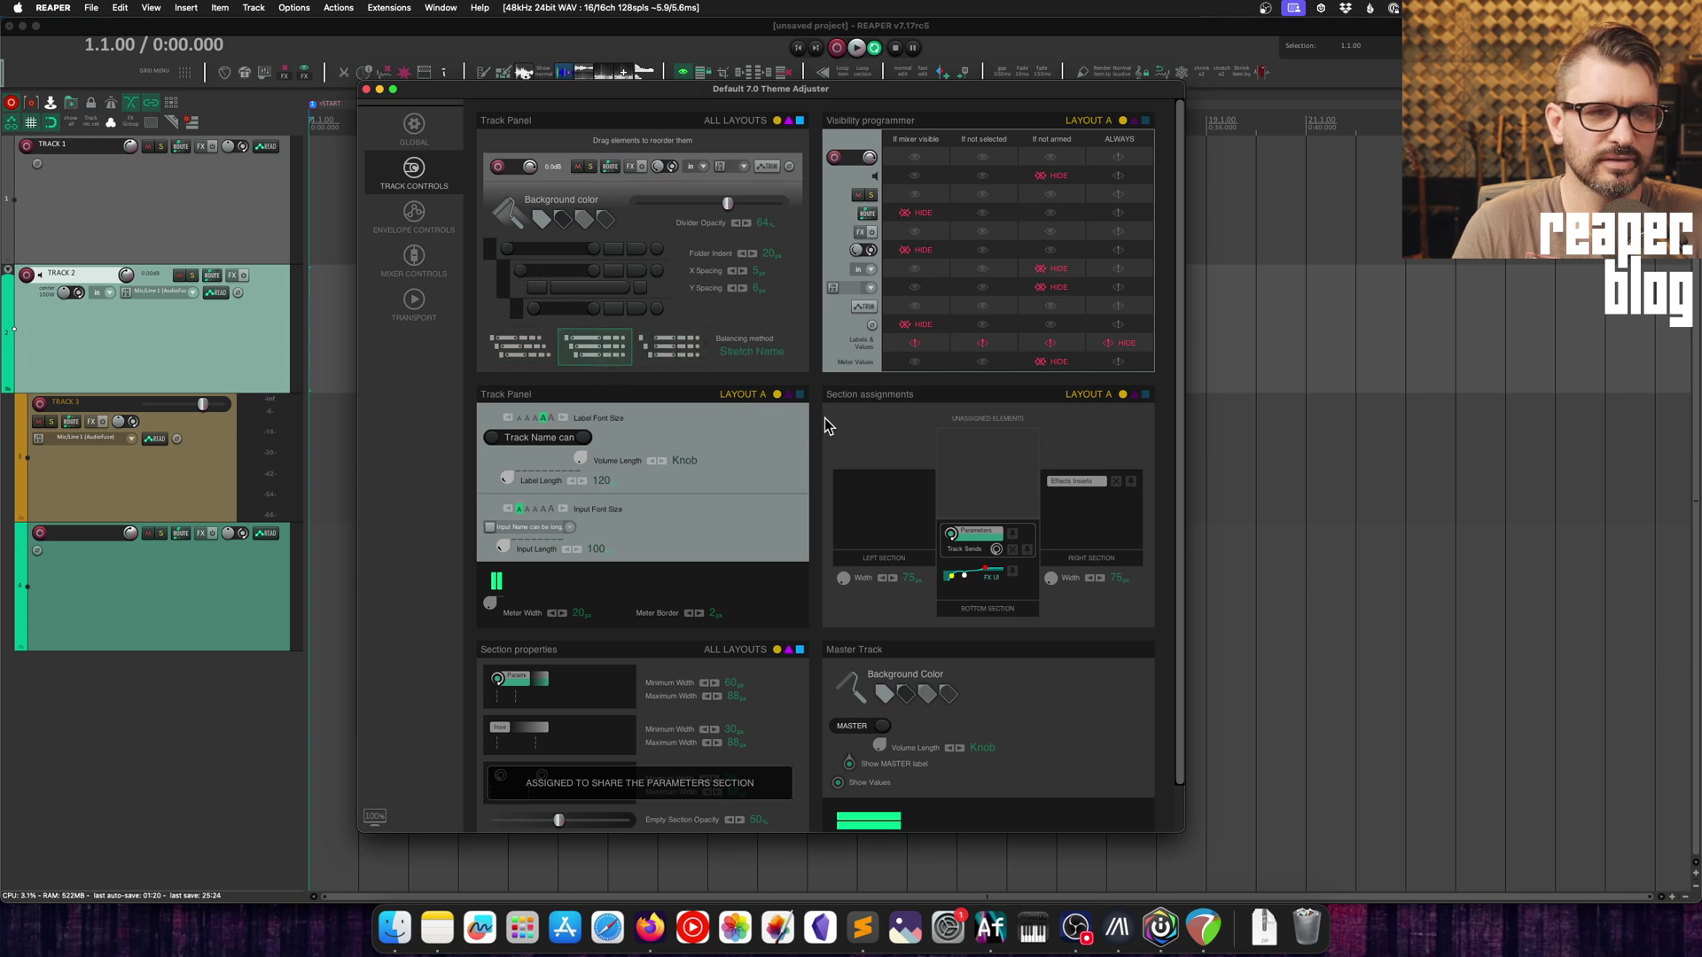
left_click(677, 348)
left_click(541, 343)
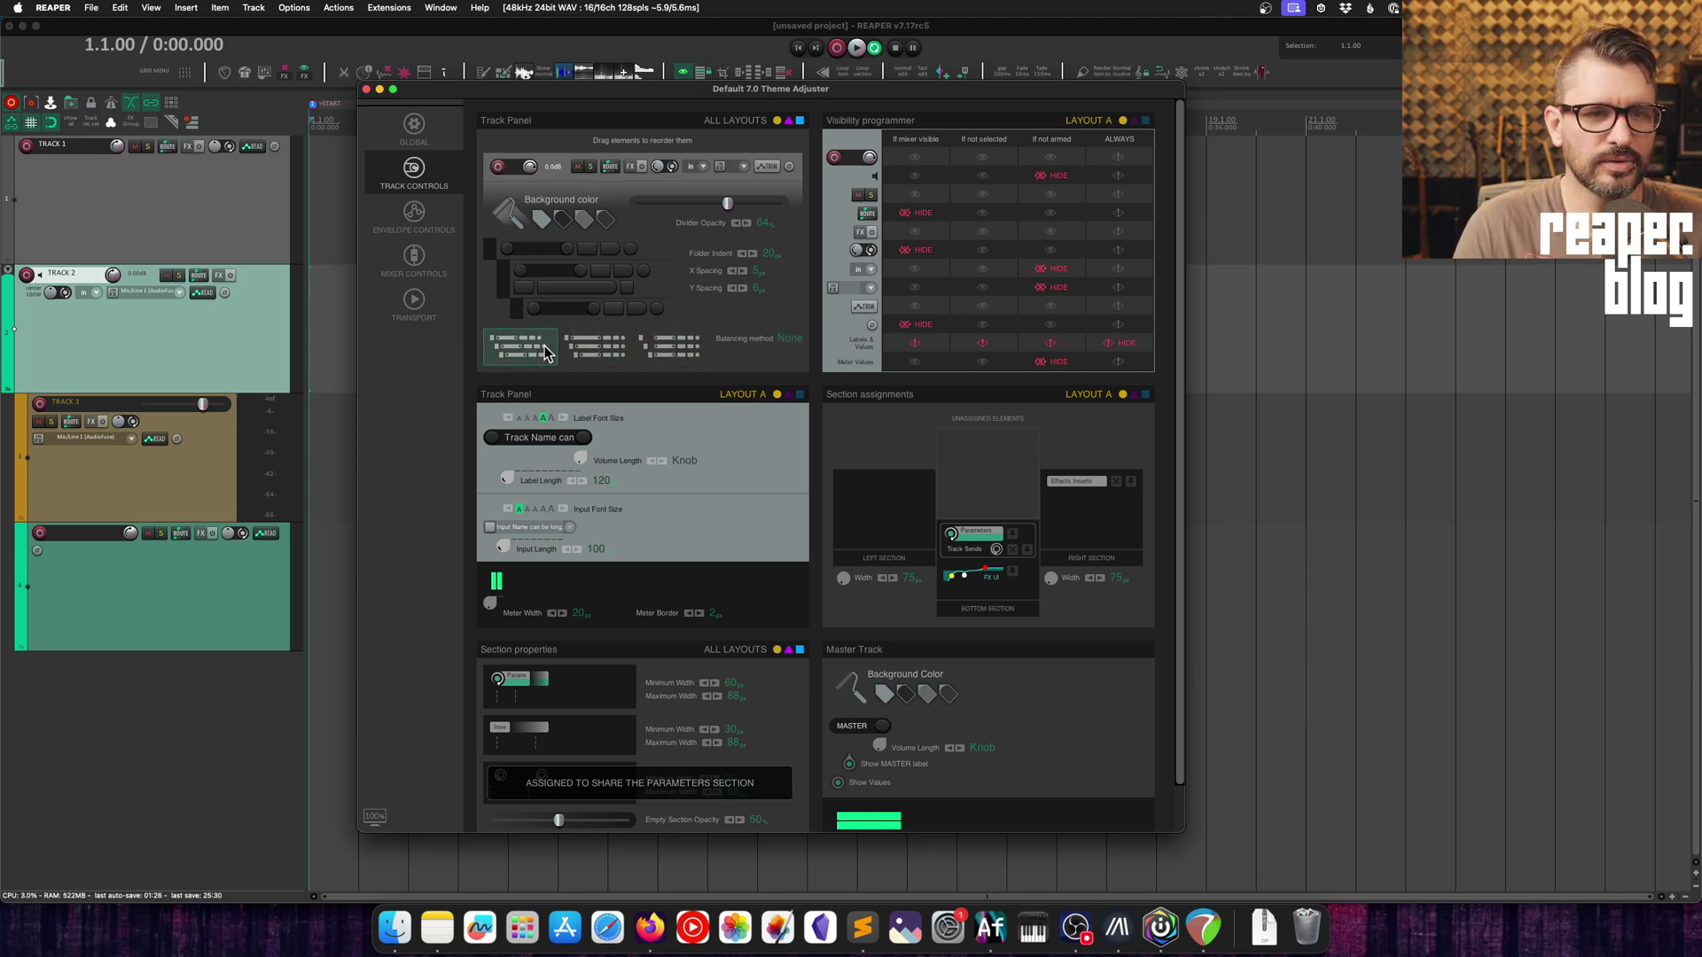
left_click(597, 350)
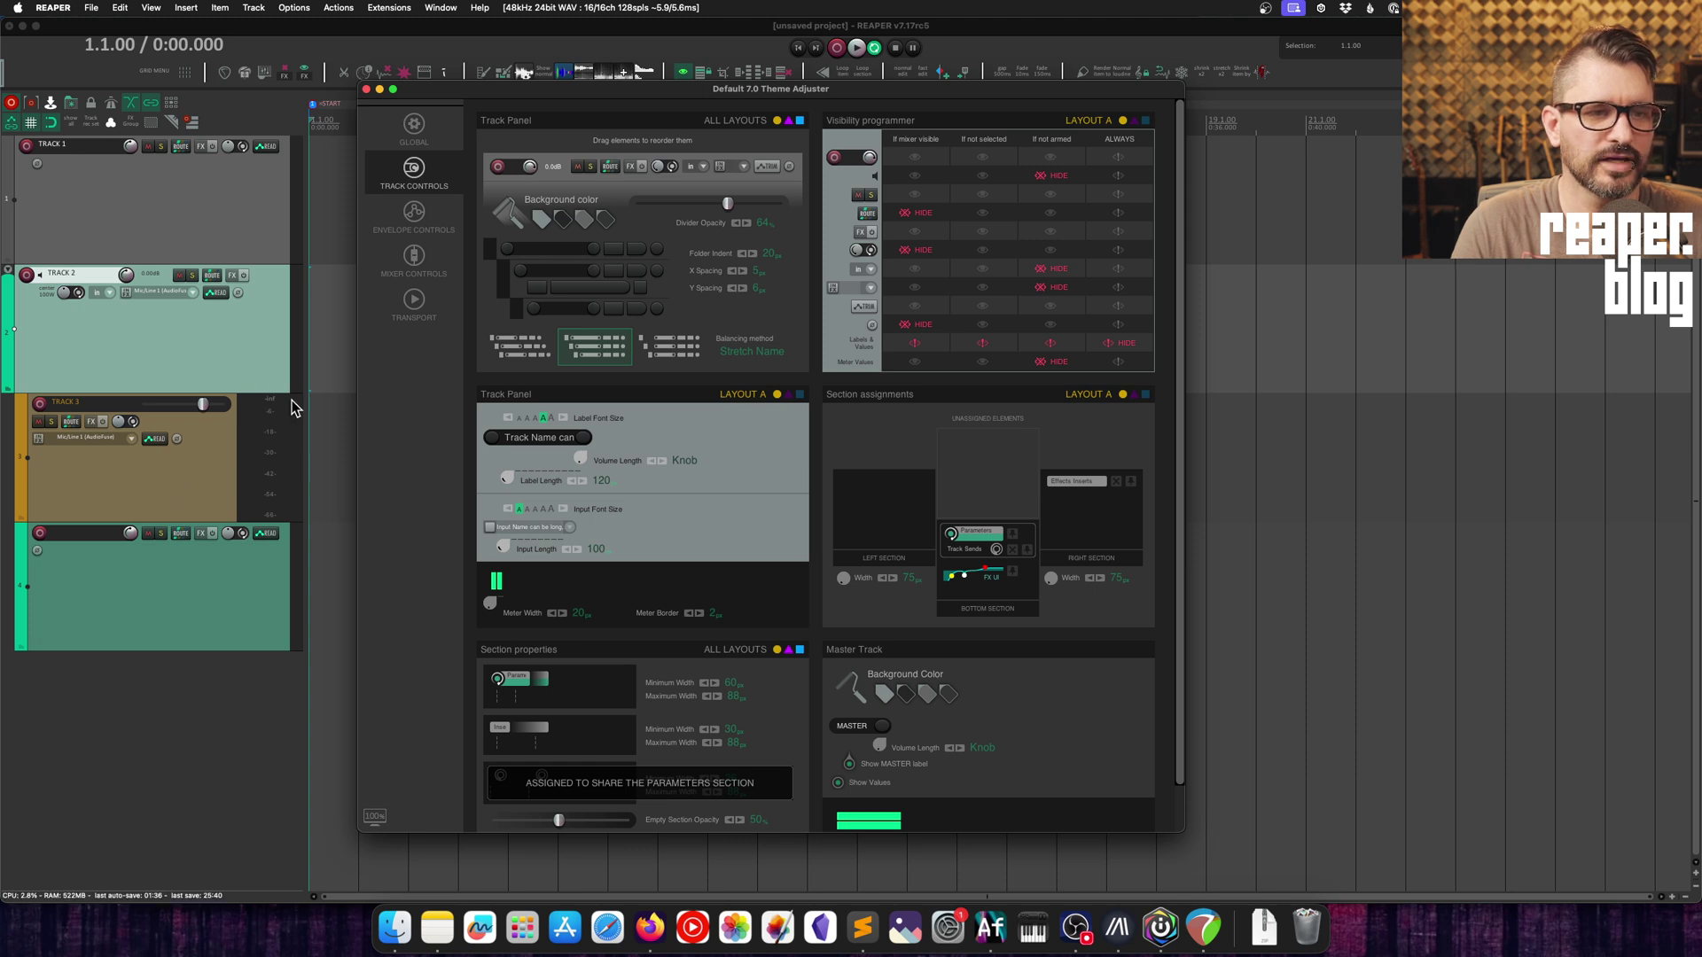
- Widen the arrange-view track control panels, recompare the balancing methods, and settle on Stretch Name
left_click_drag(304, 376, 357, 377)
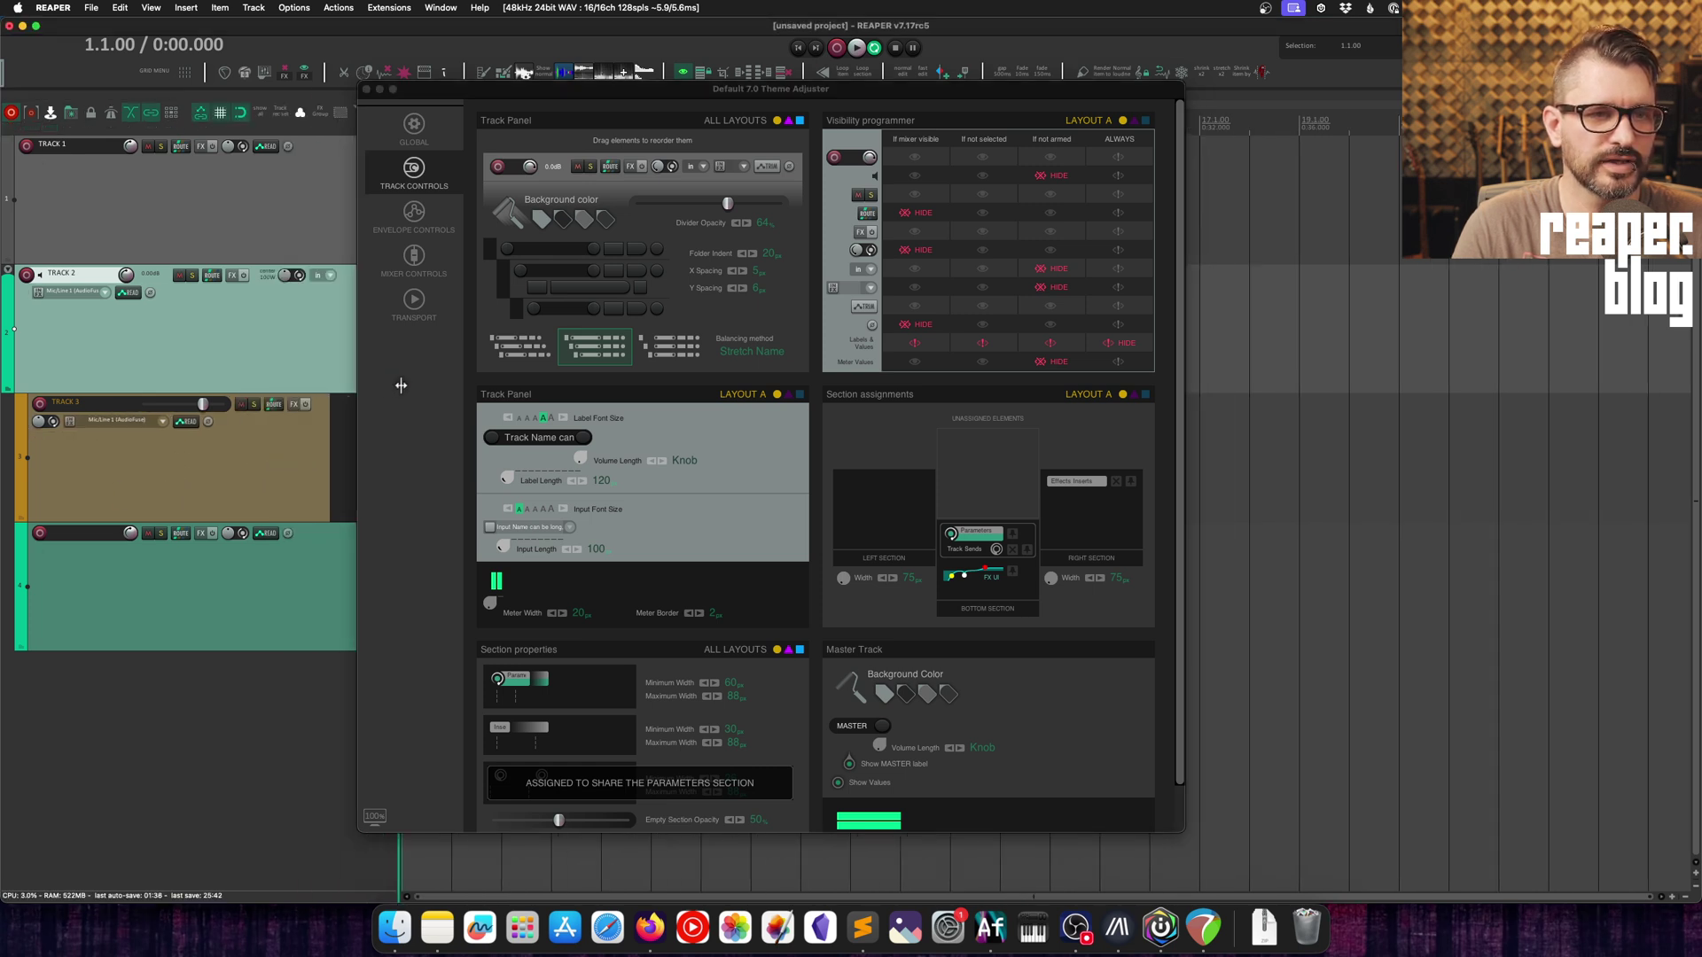
left_click(640, 358)
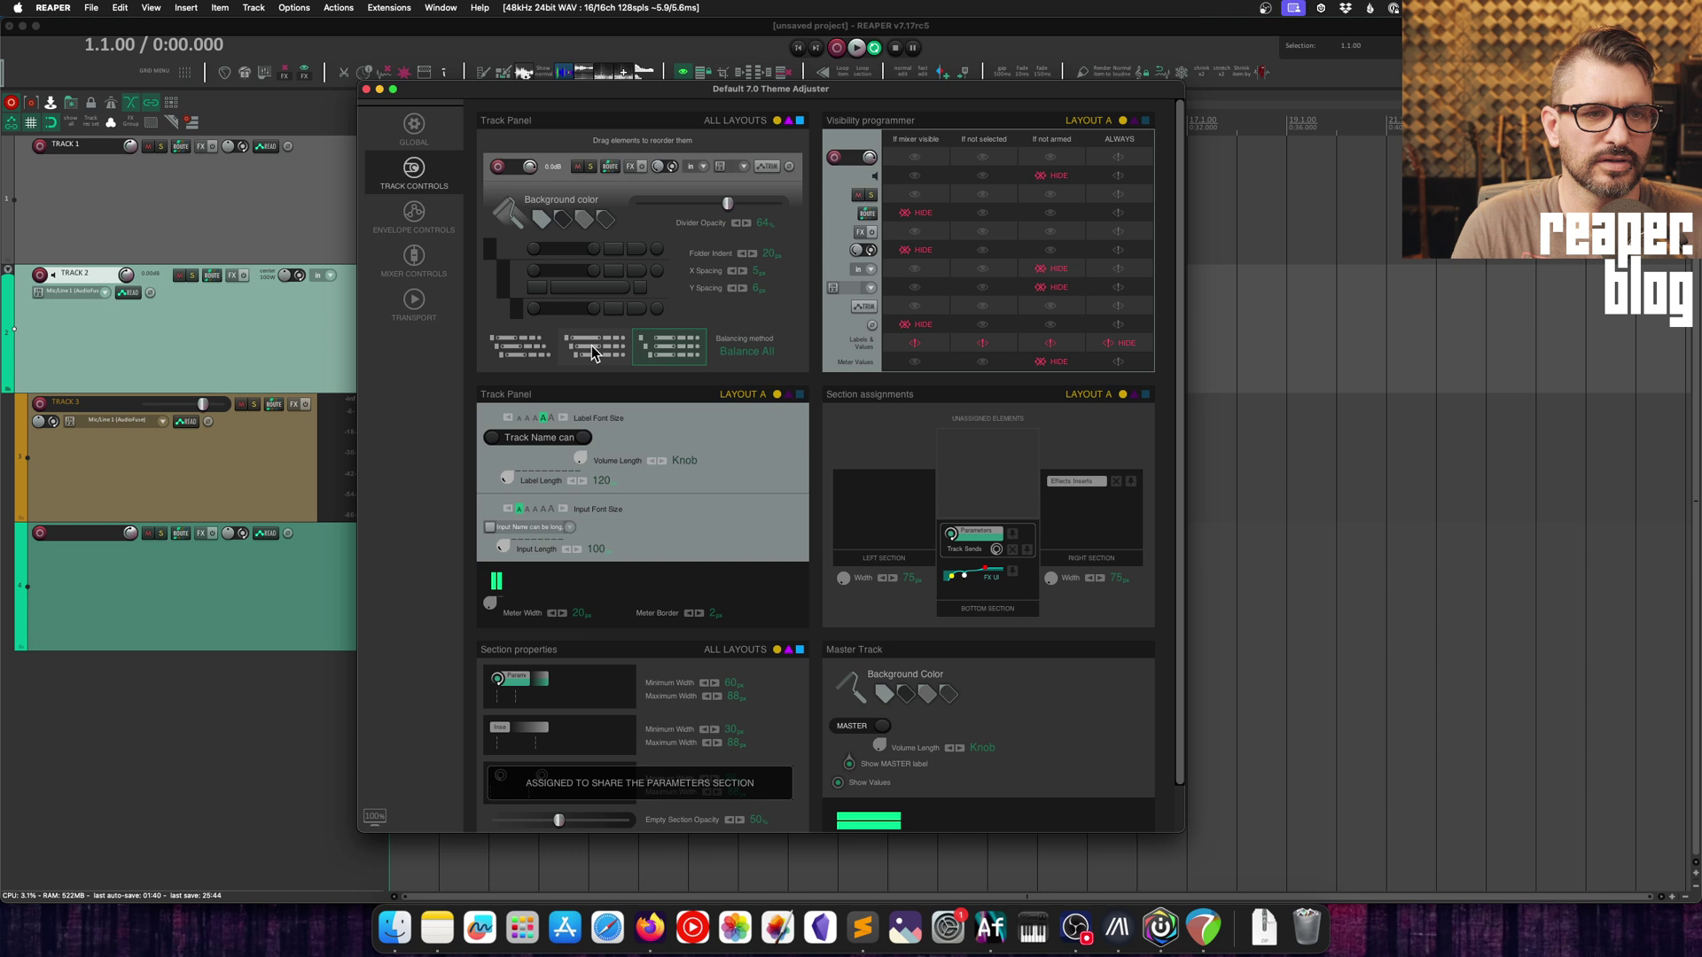
left_click(517, 353)
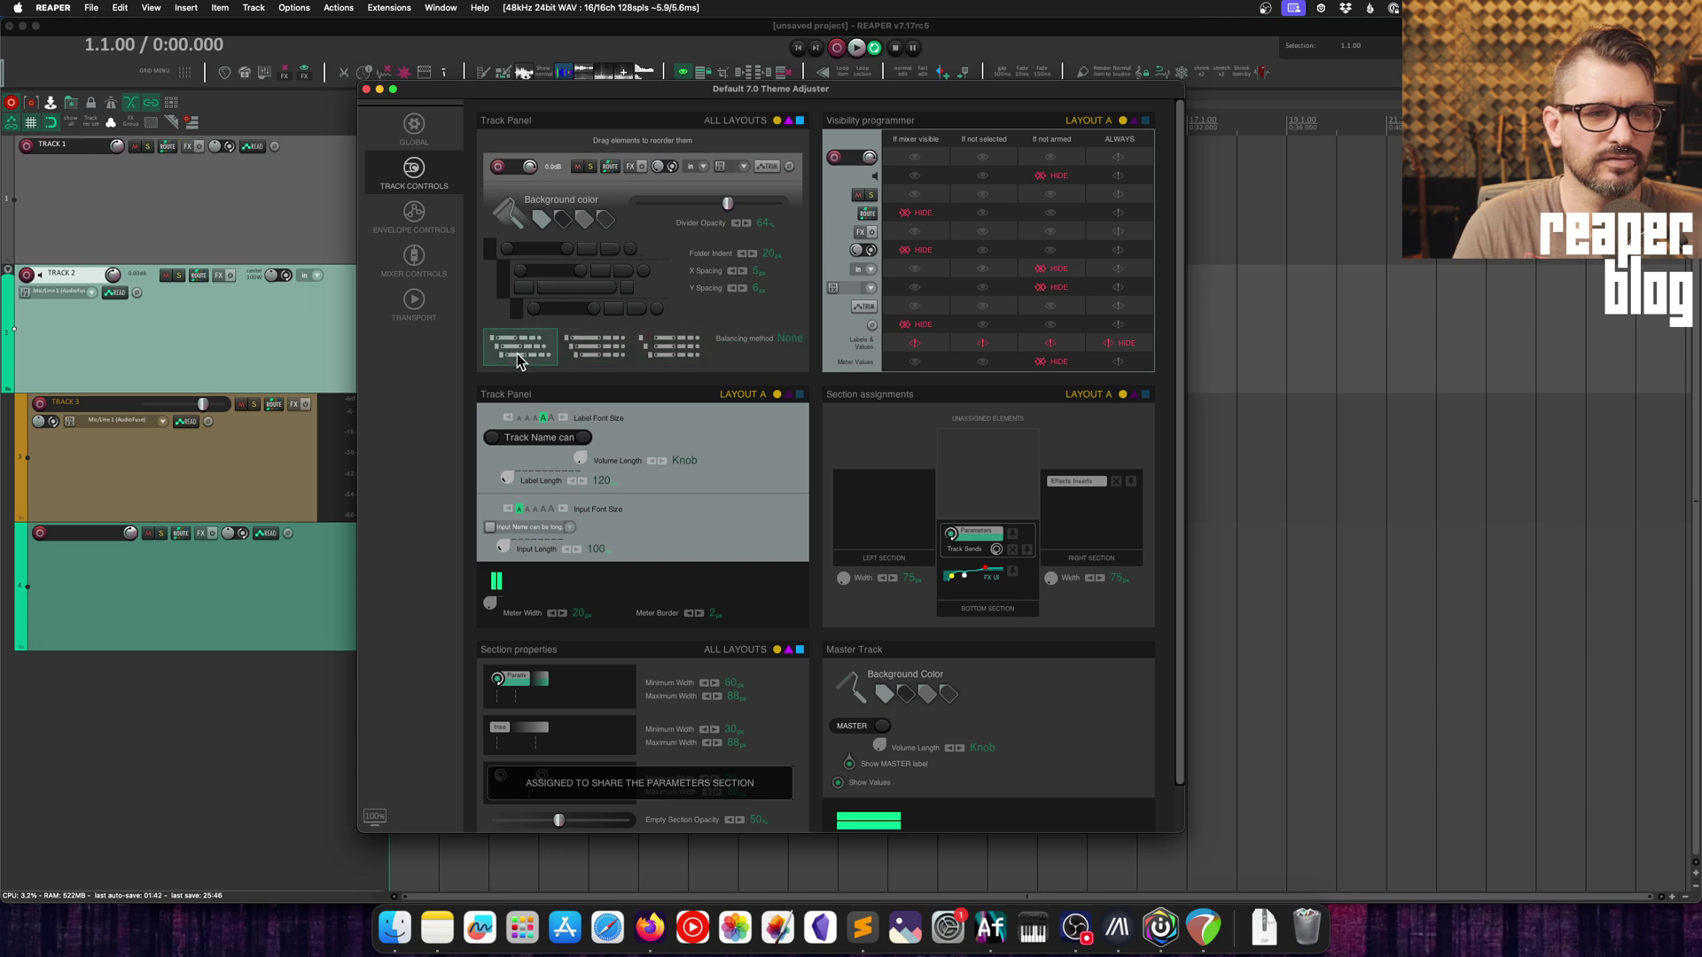
left_click(596, 352)
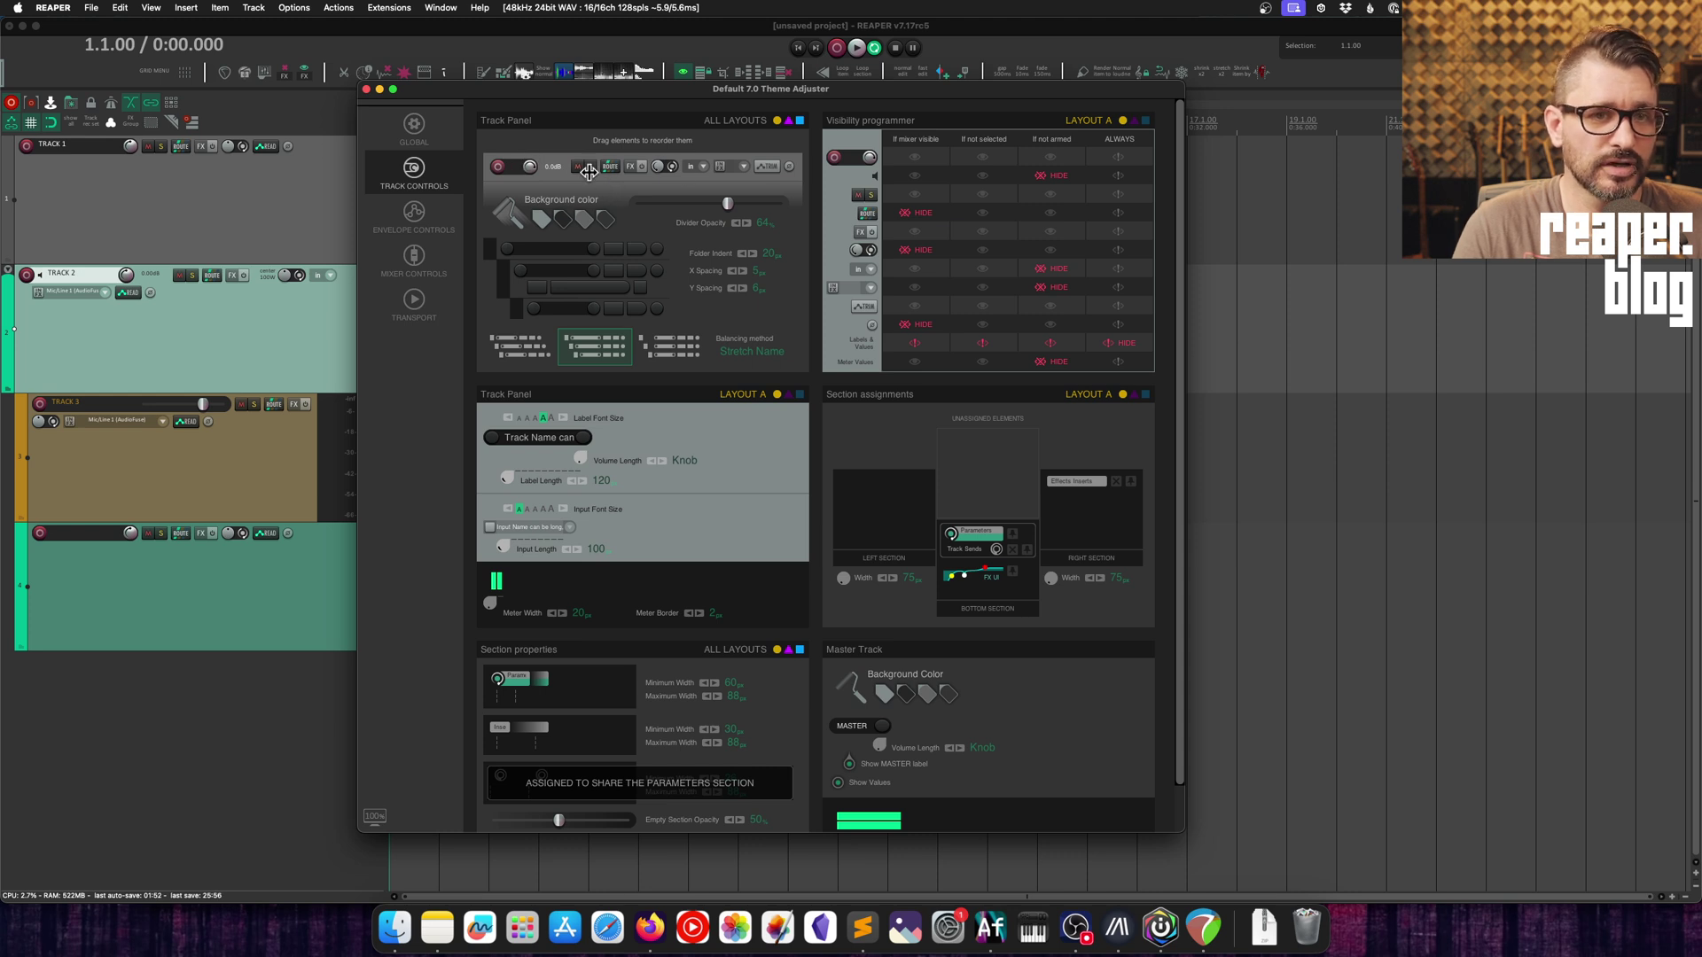
- Move the M/S buttons to the end of the track panel row, with ROUTE right beside them
left_click_drag(584, 167, 489, 167)
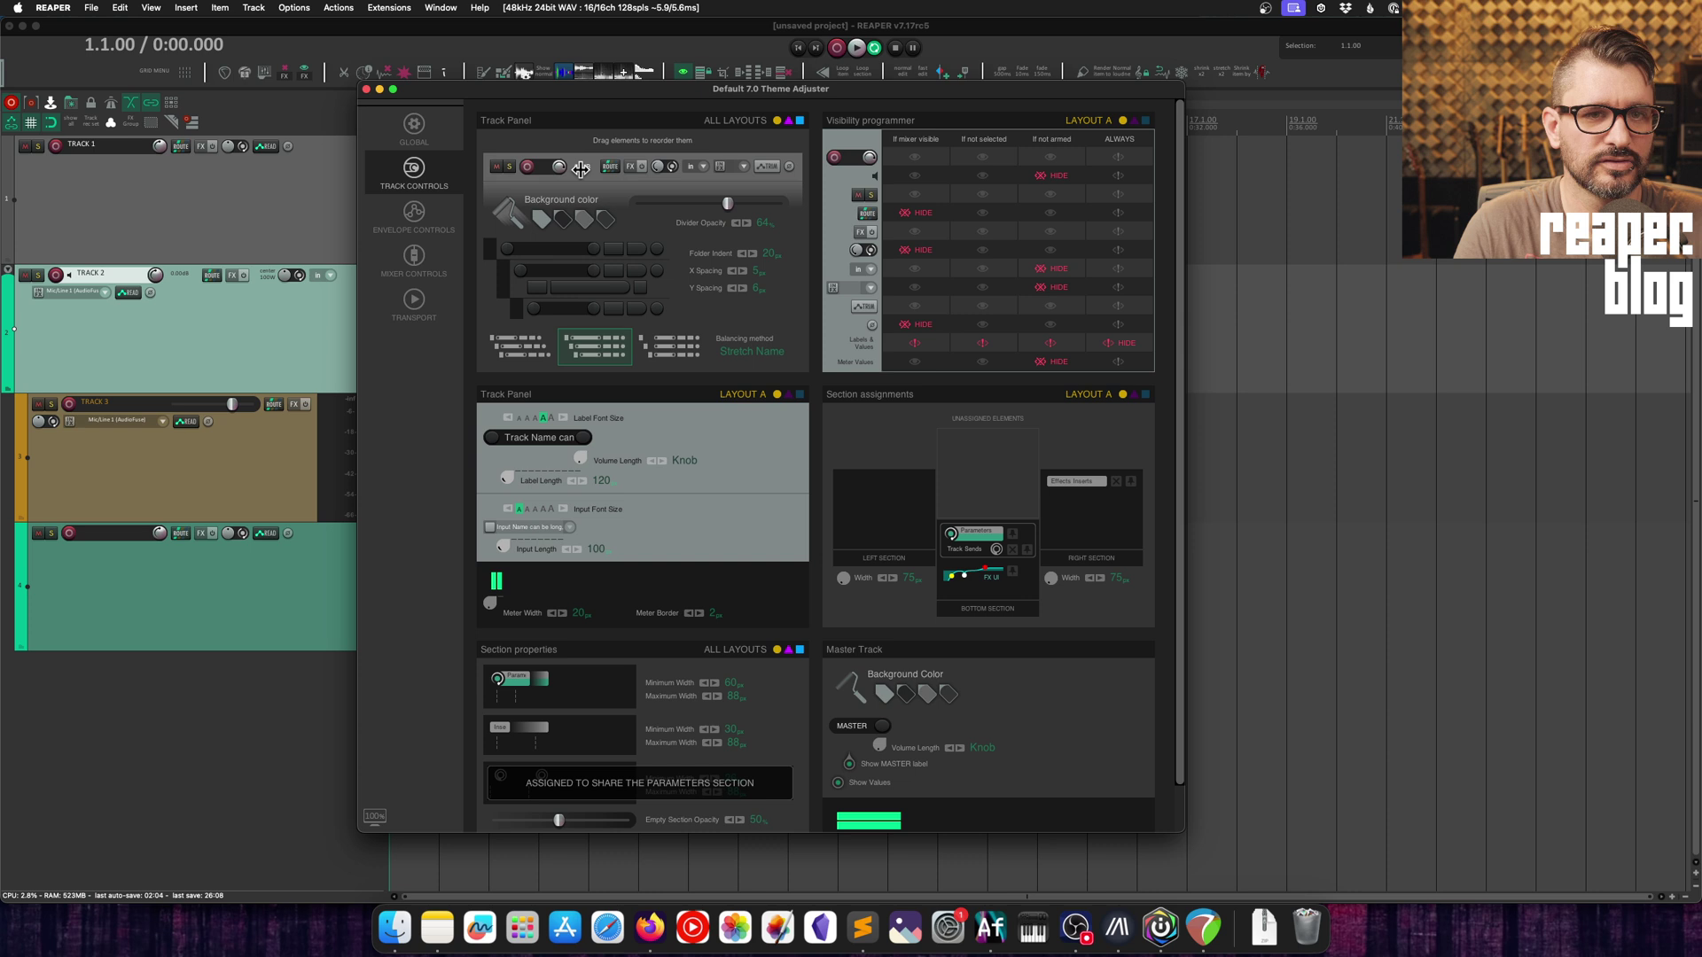
left_click_drag(611, 167, 529, 169)
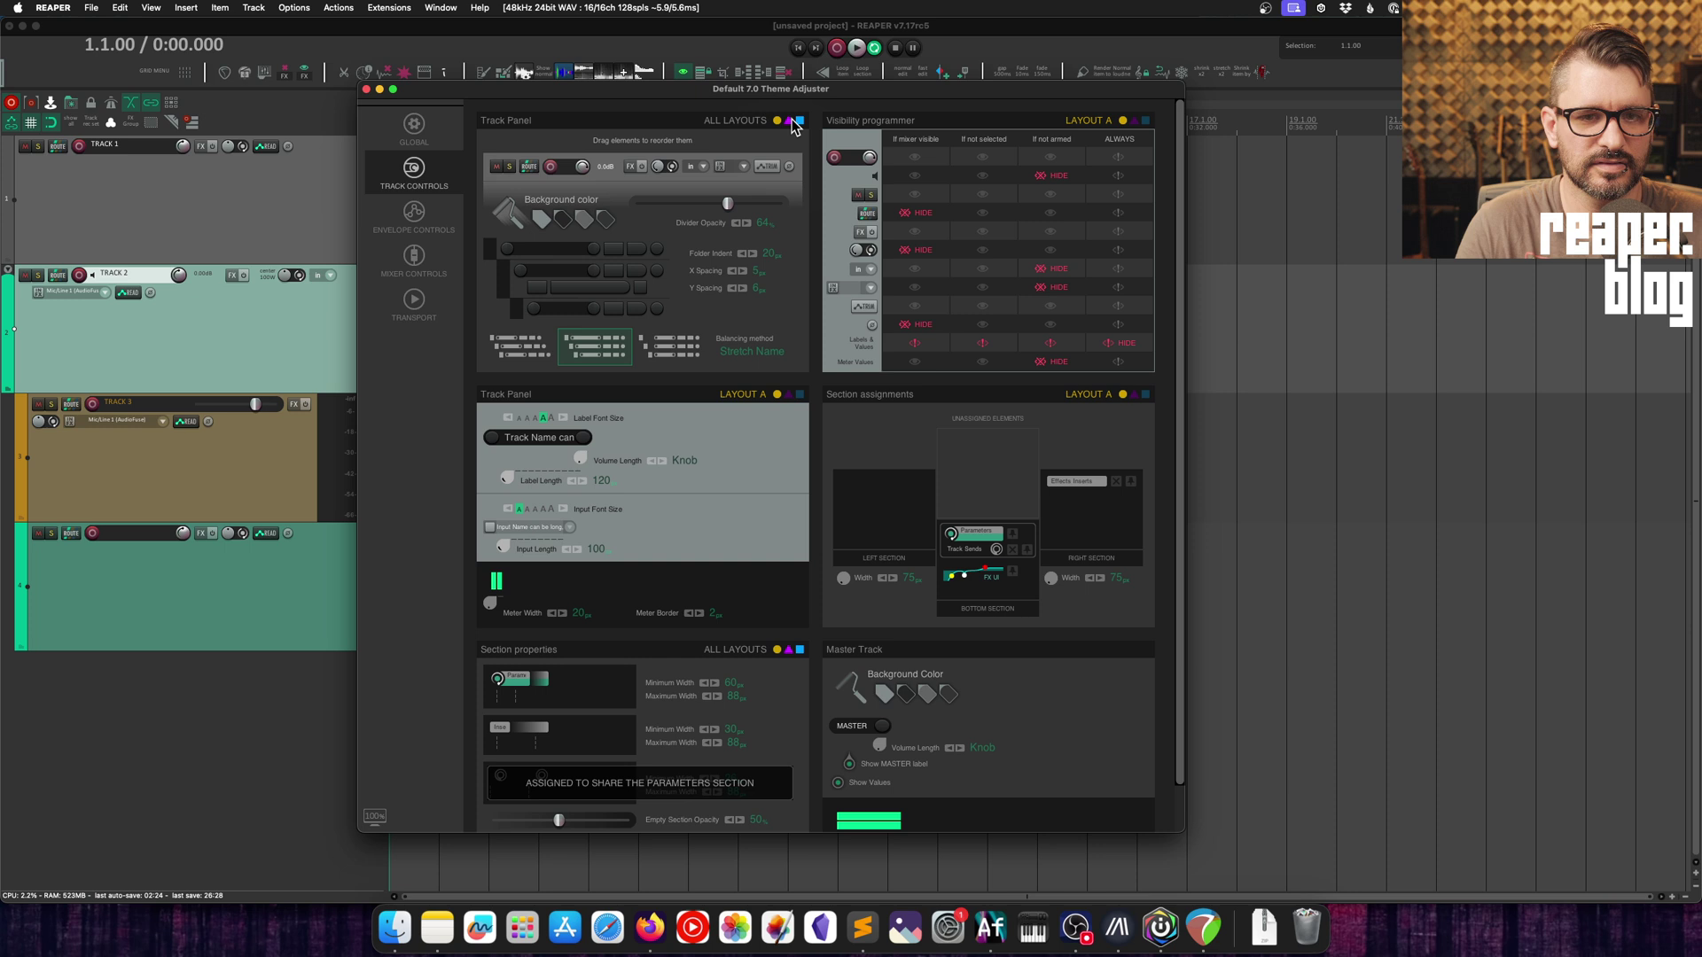
left_click(789, 395)
left_click(798, 396)
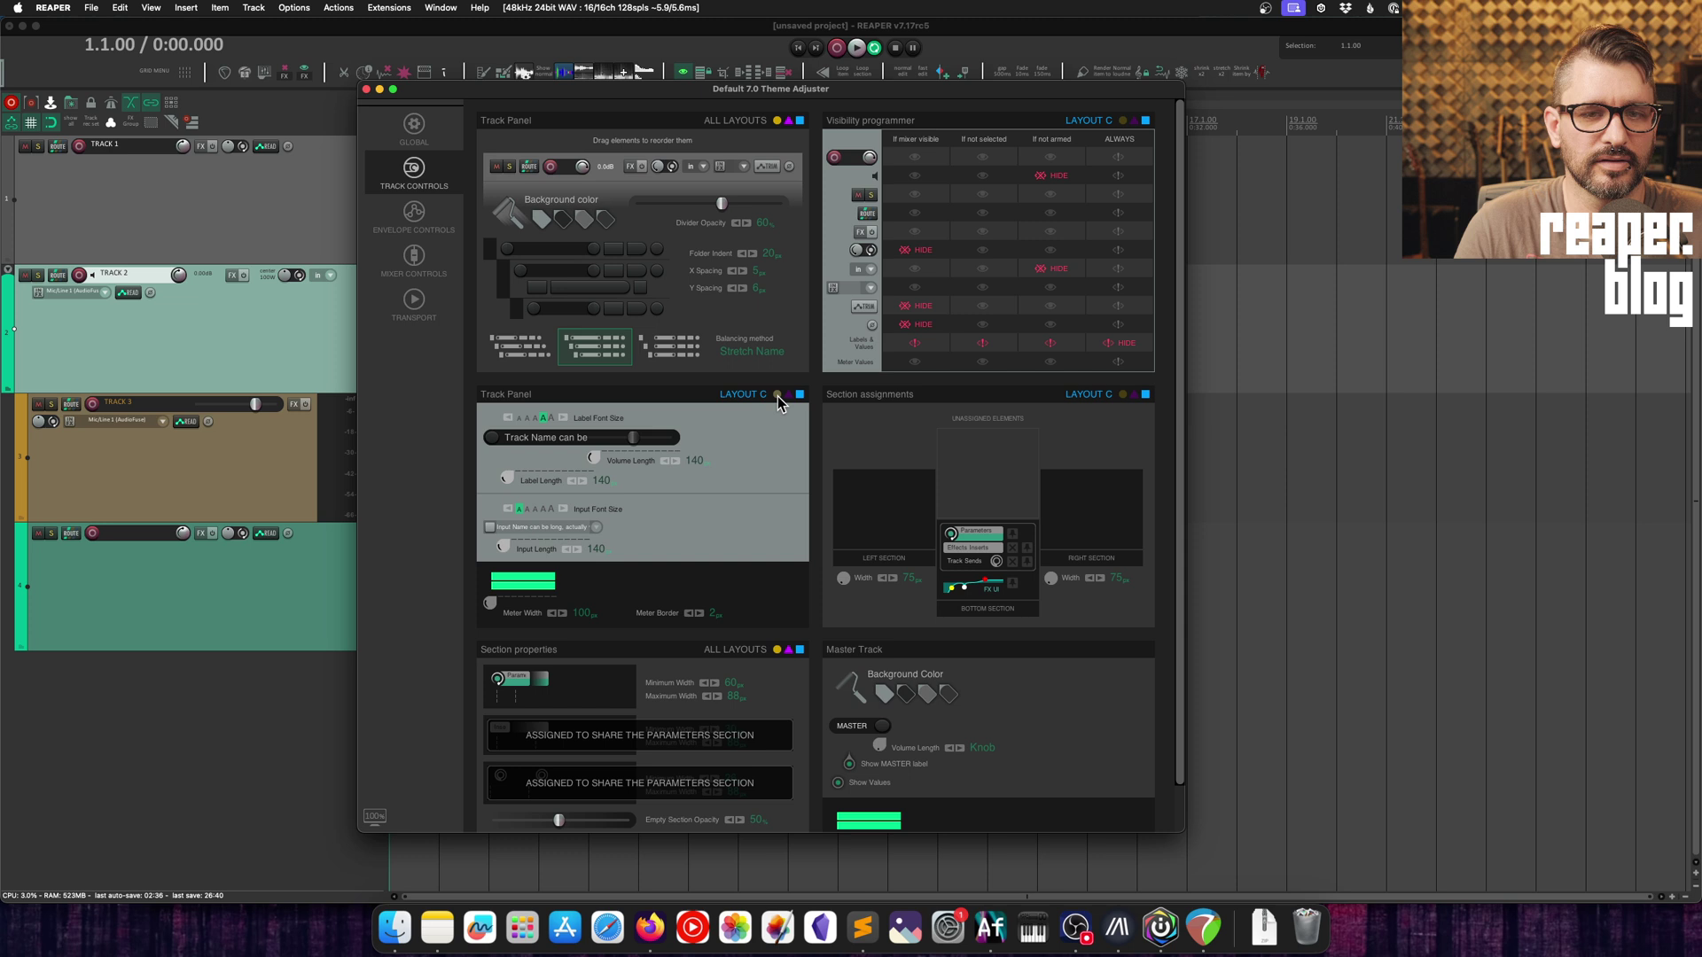
left_click(777, 395)
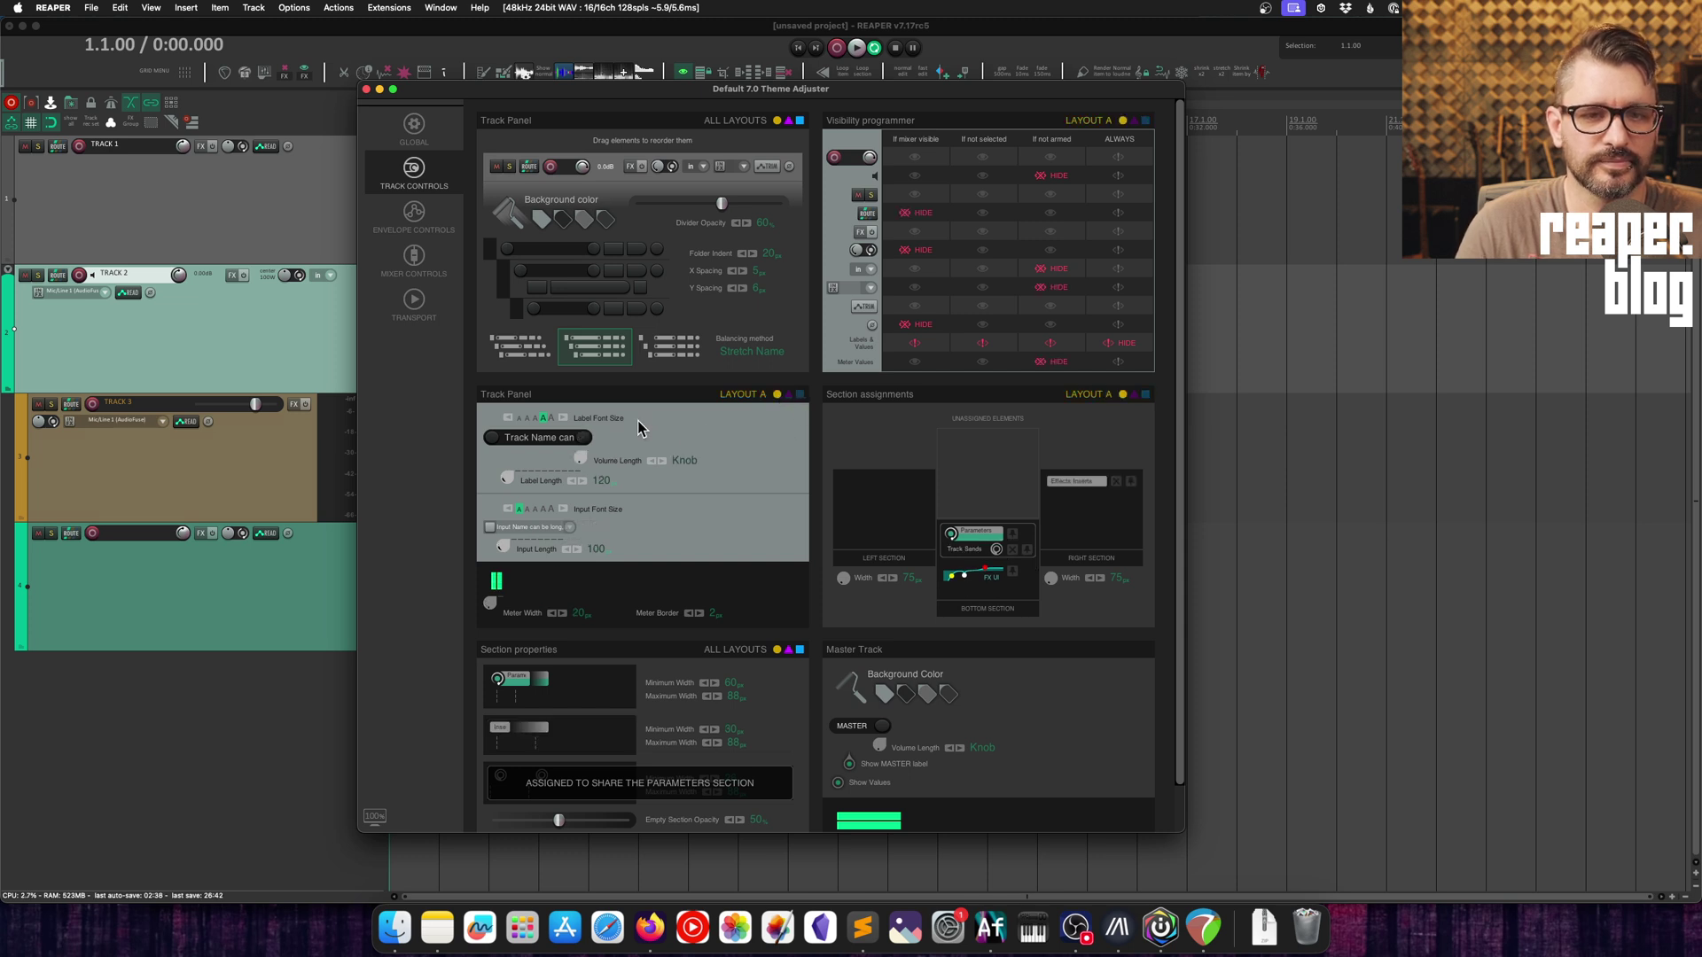
left_click(789, 394)
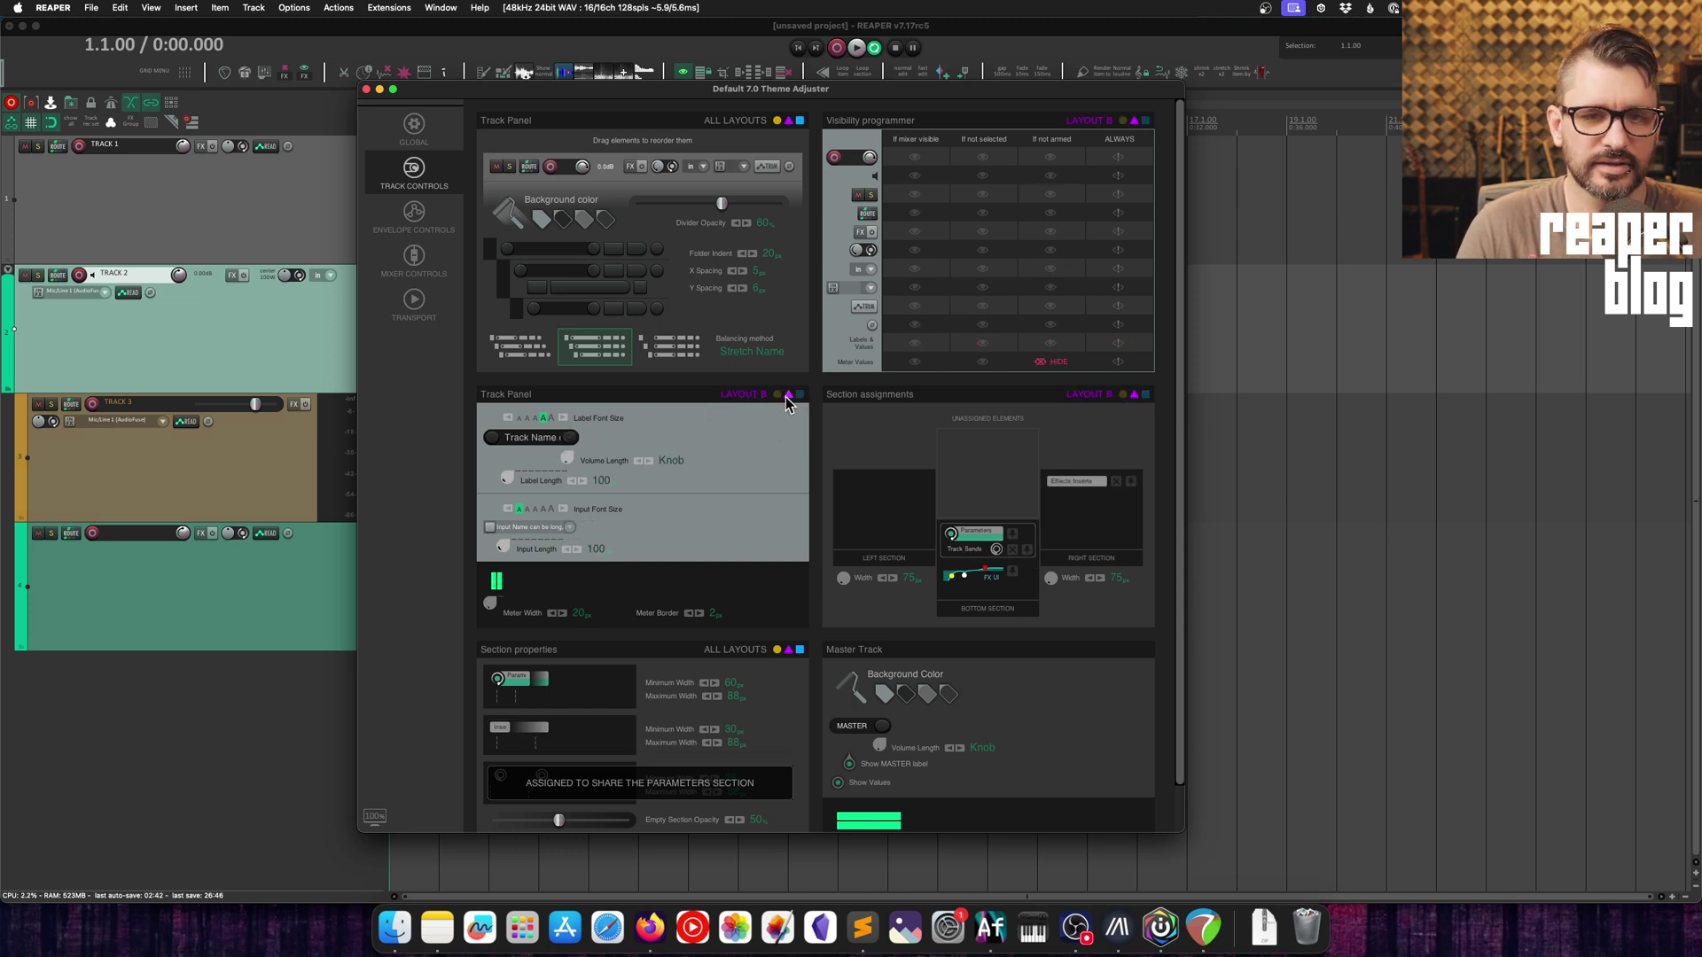
left_click(777, 395)
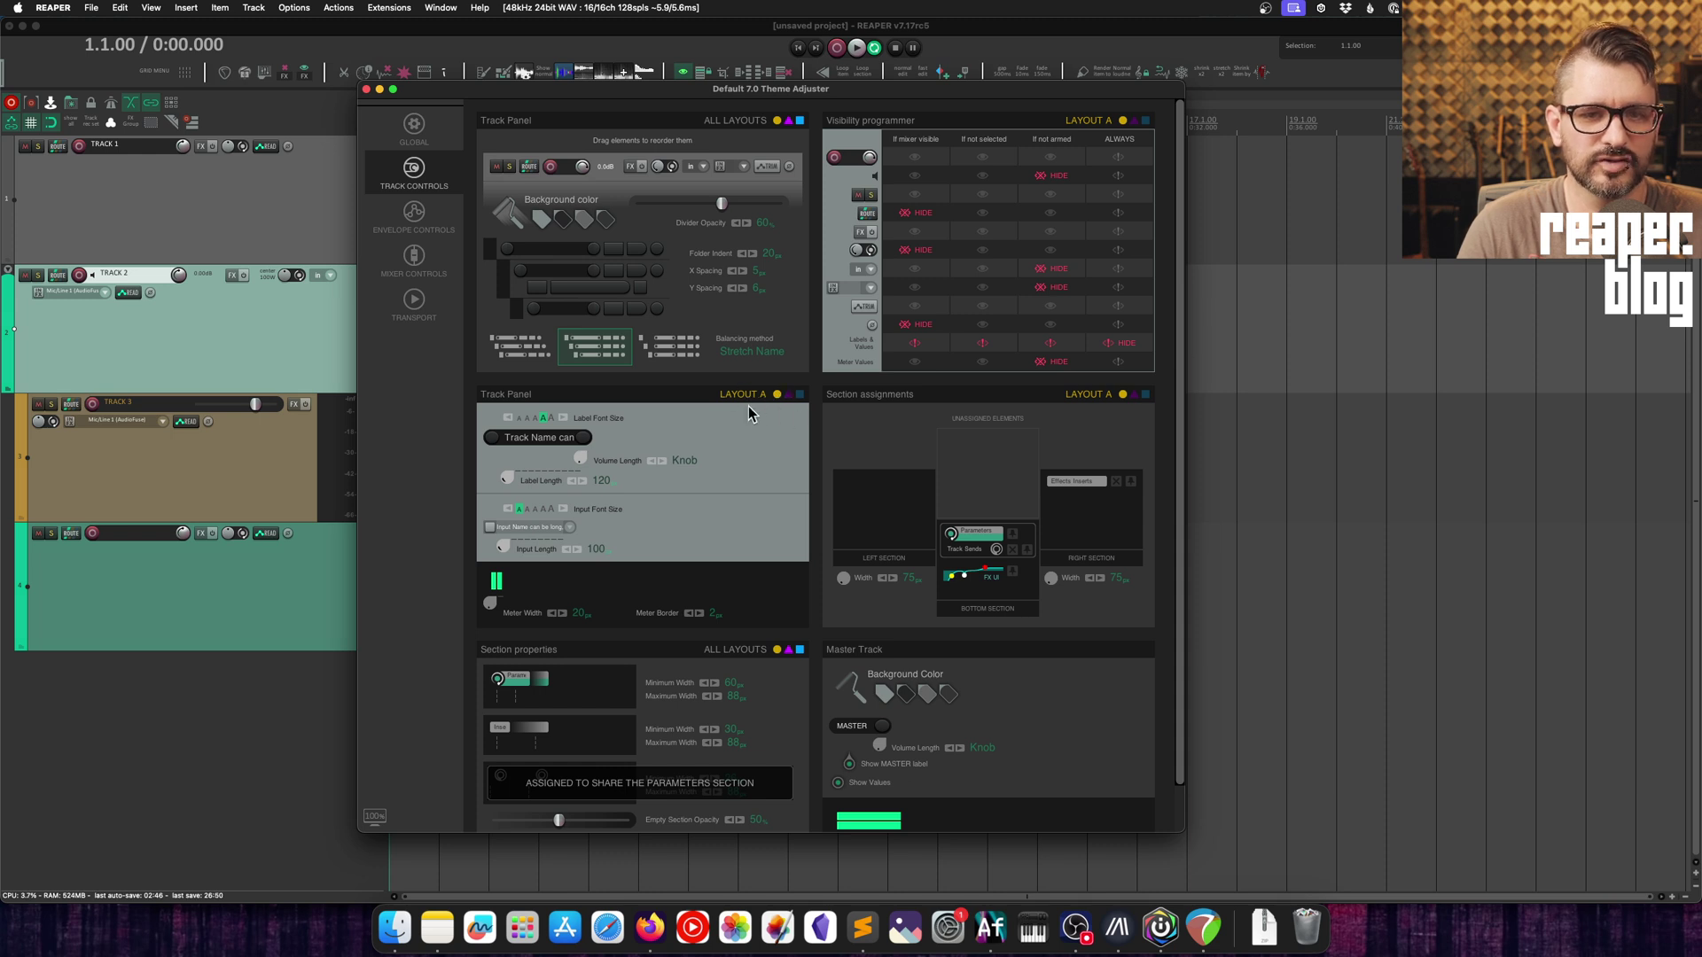
left_click(789, 394)
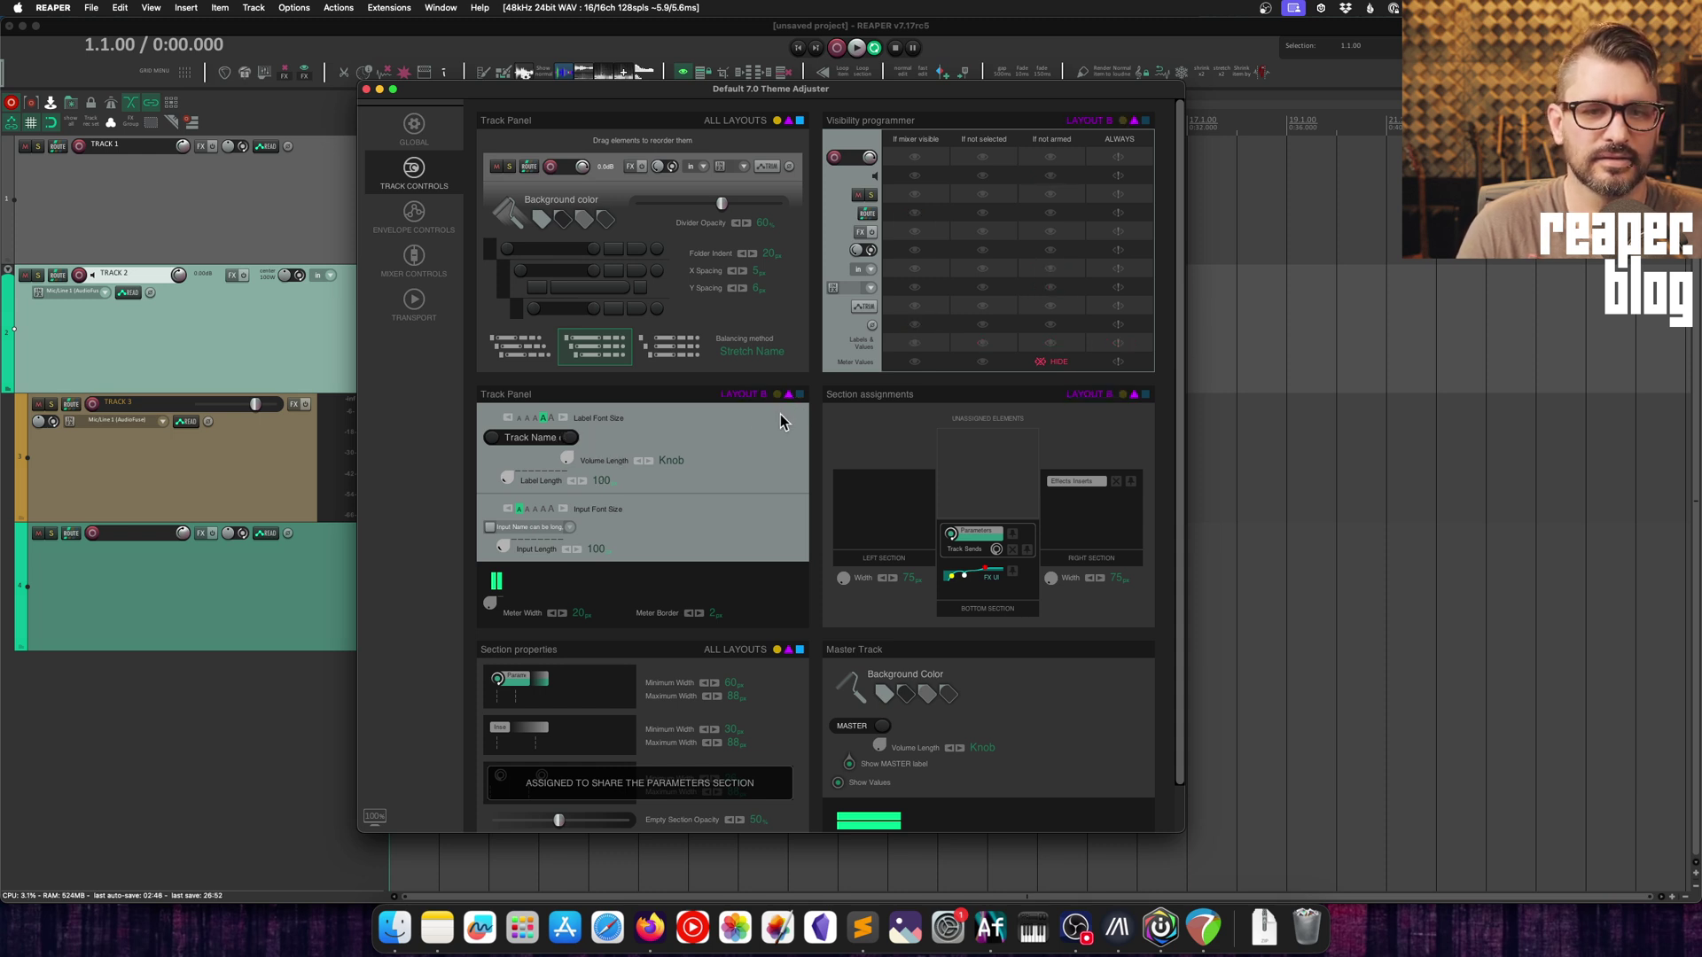
left_click(777, 396)
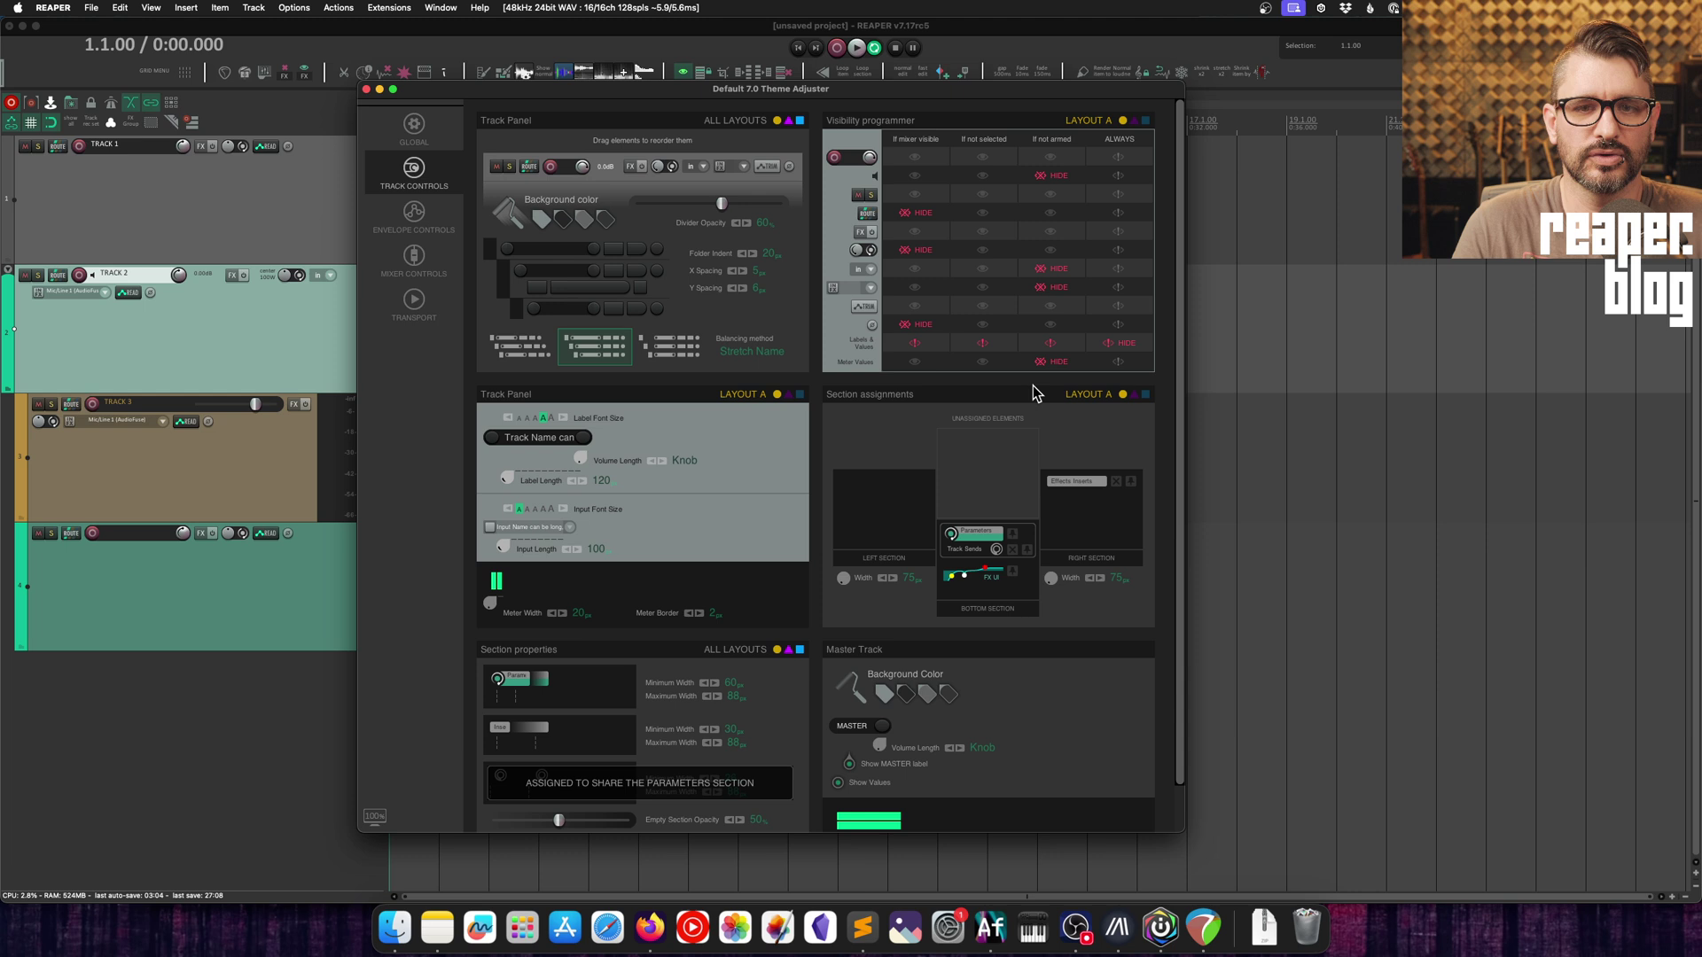
- Stop hiding Meter Values on unarmed tracks in Layout A's visibility programmer
left_click(1050, 364)
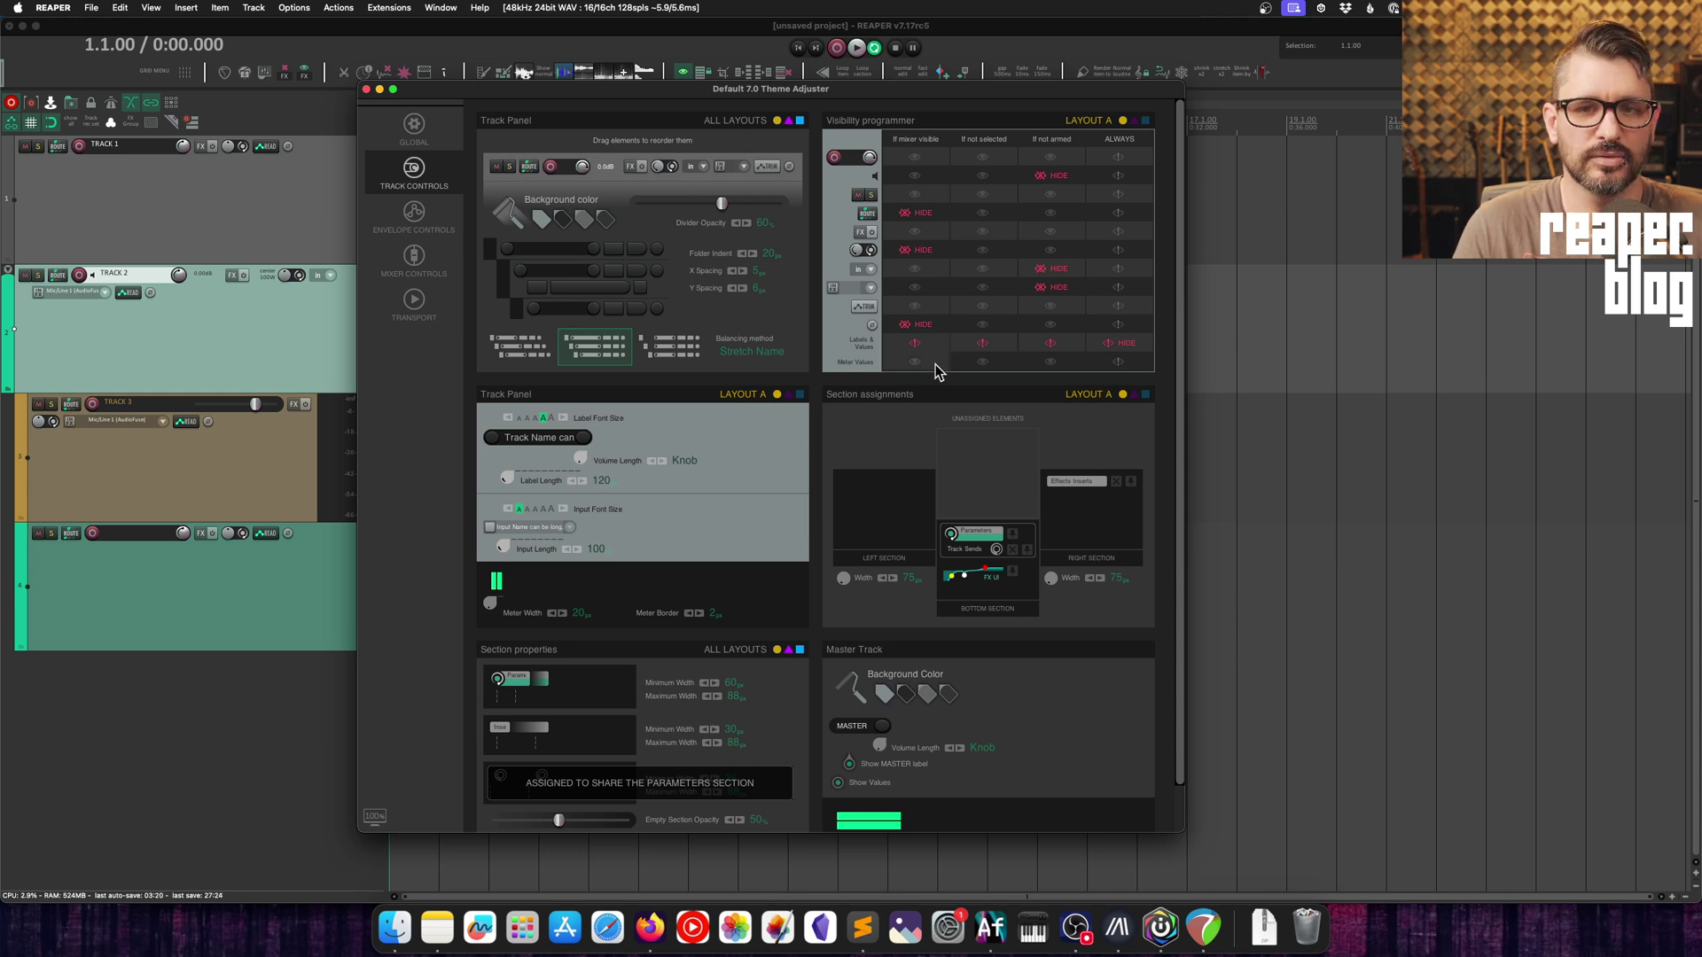
left_click(1145, 120)
left_click(1122, 121)
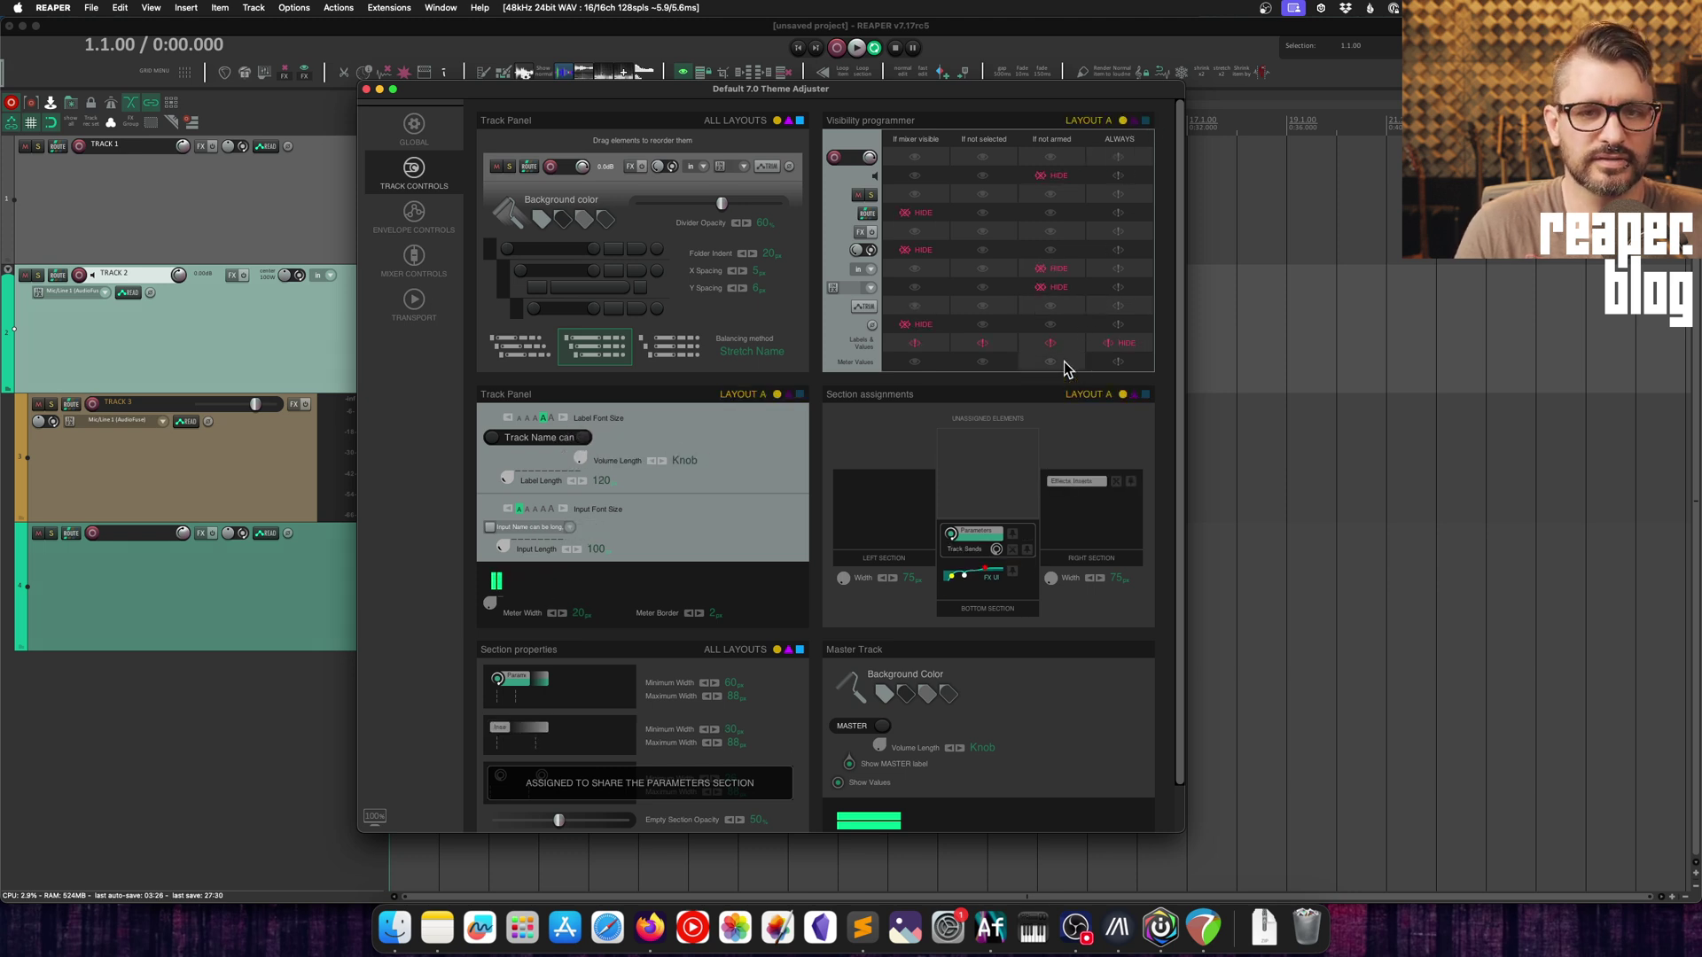
left_click_drag(829, 90, 898, 89)
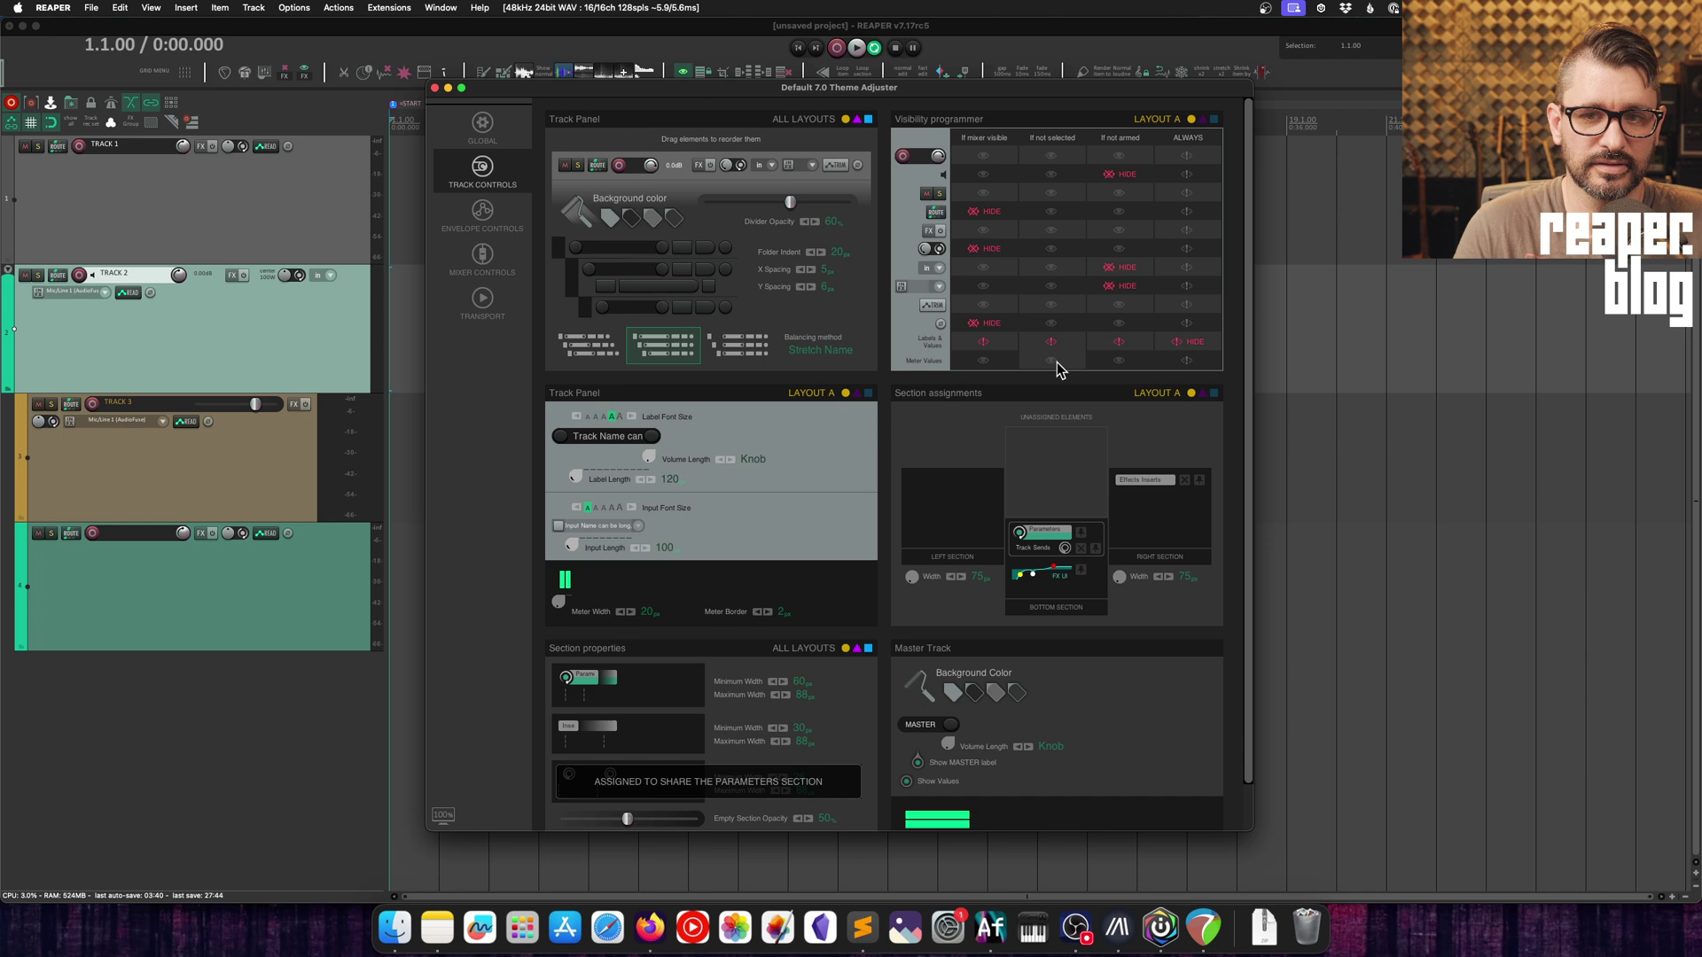
- Clear the Labels & Values hide rules and set that row to ALWAYS hidden
left_click(1186, 342)
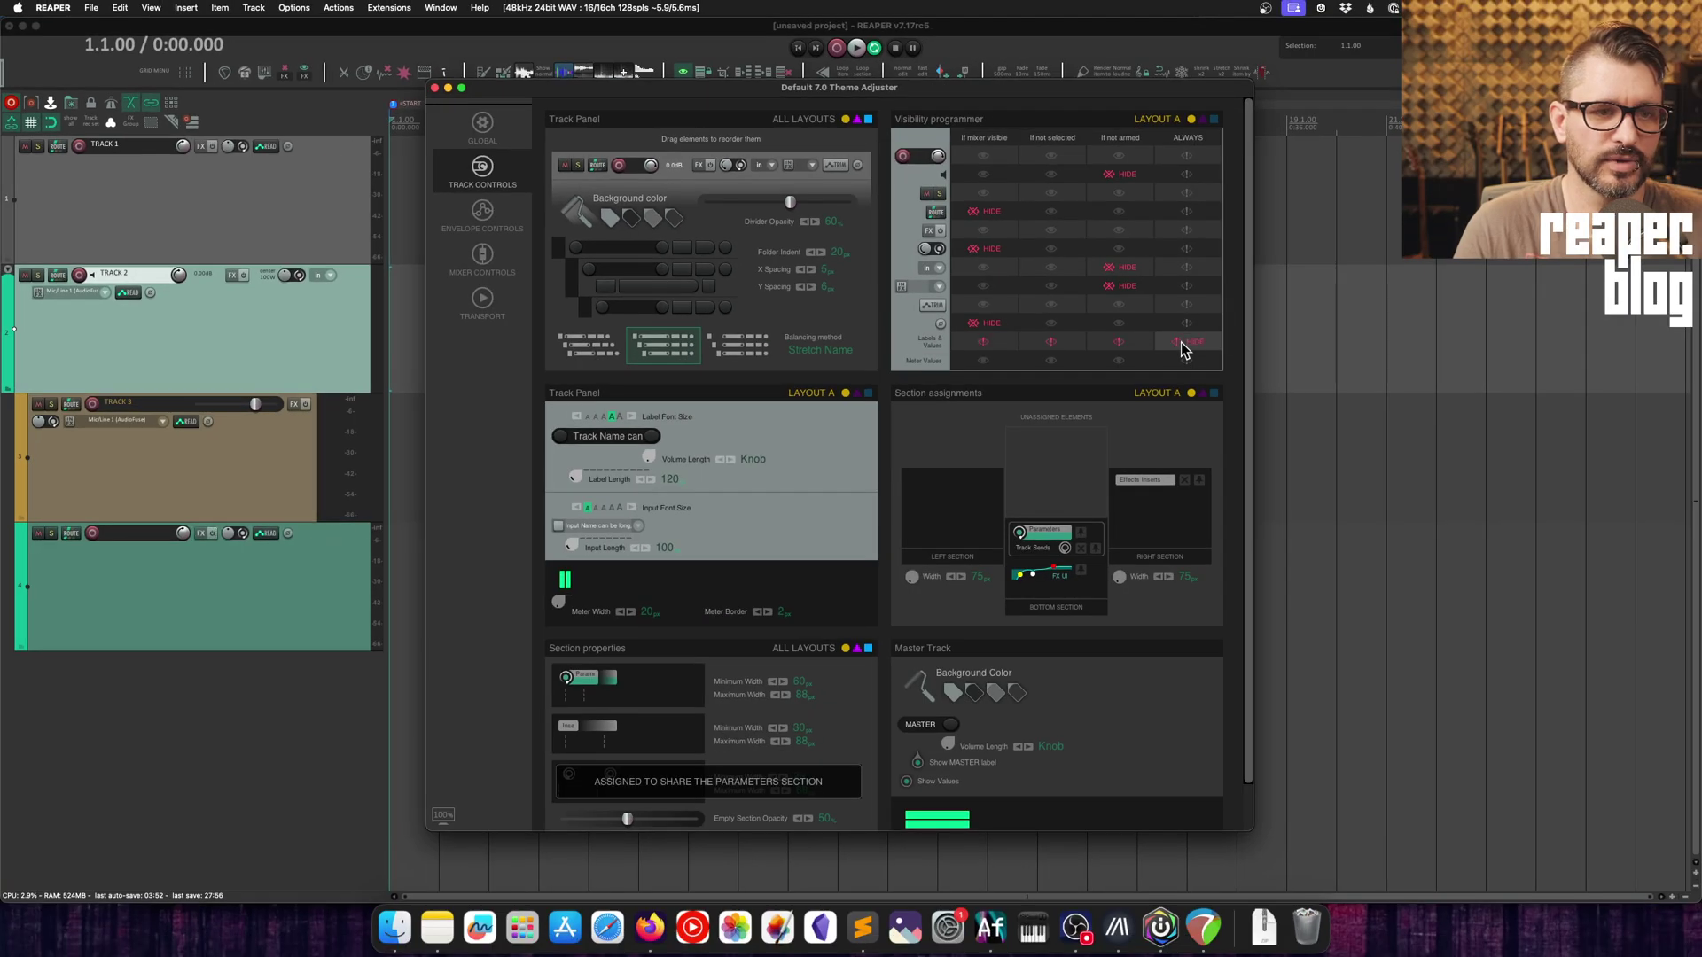
left_click(1185, 346)
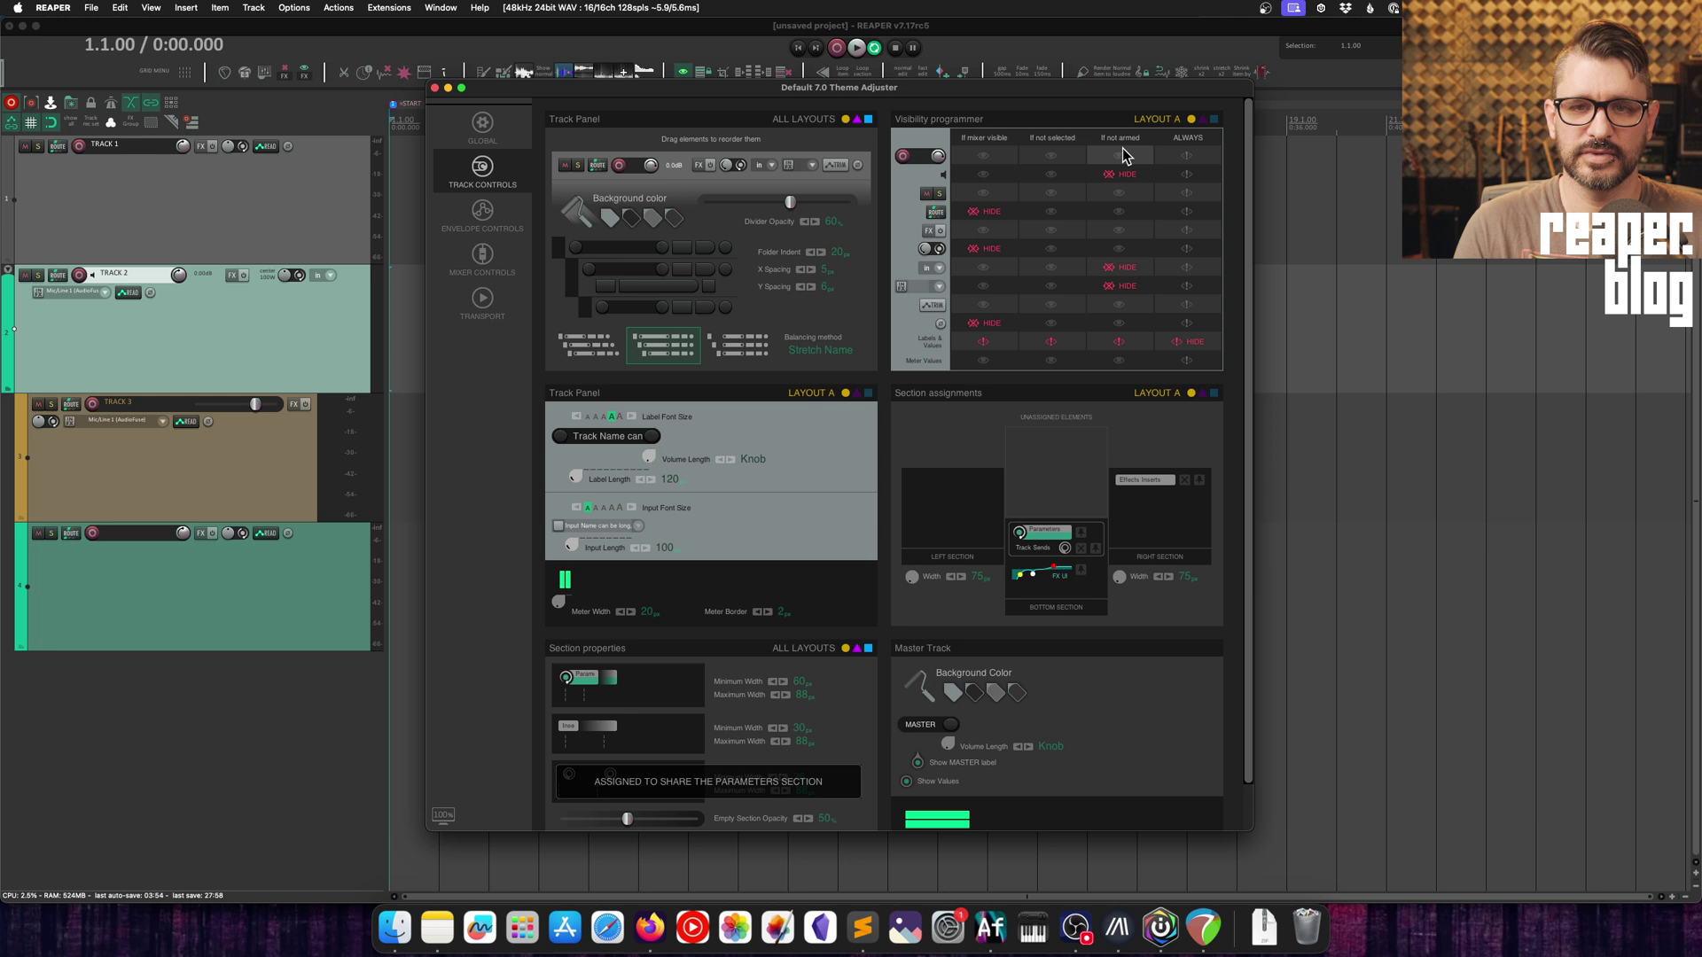
left_click(1214, 119)
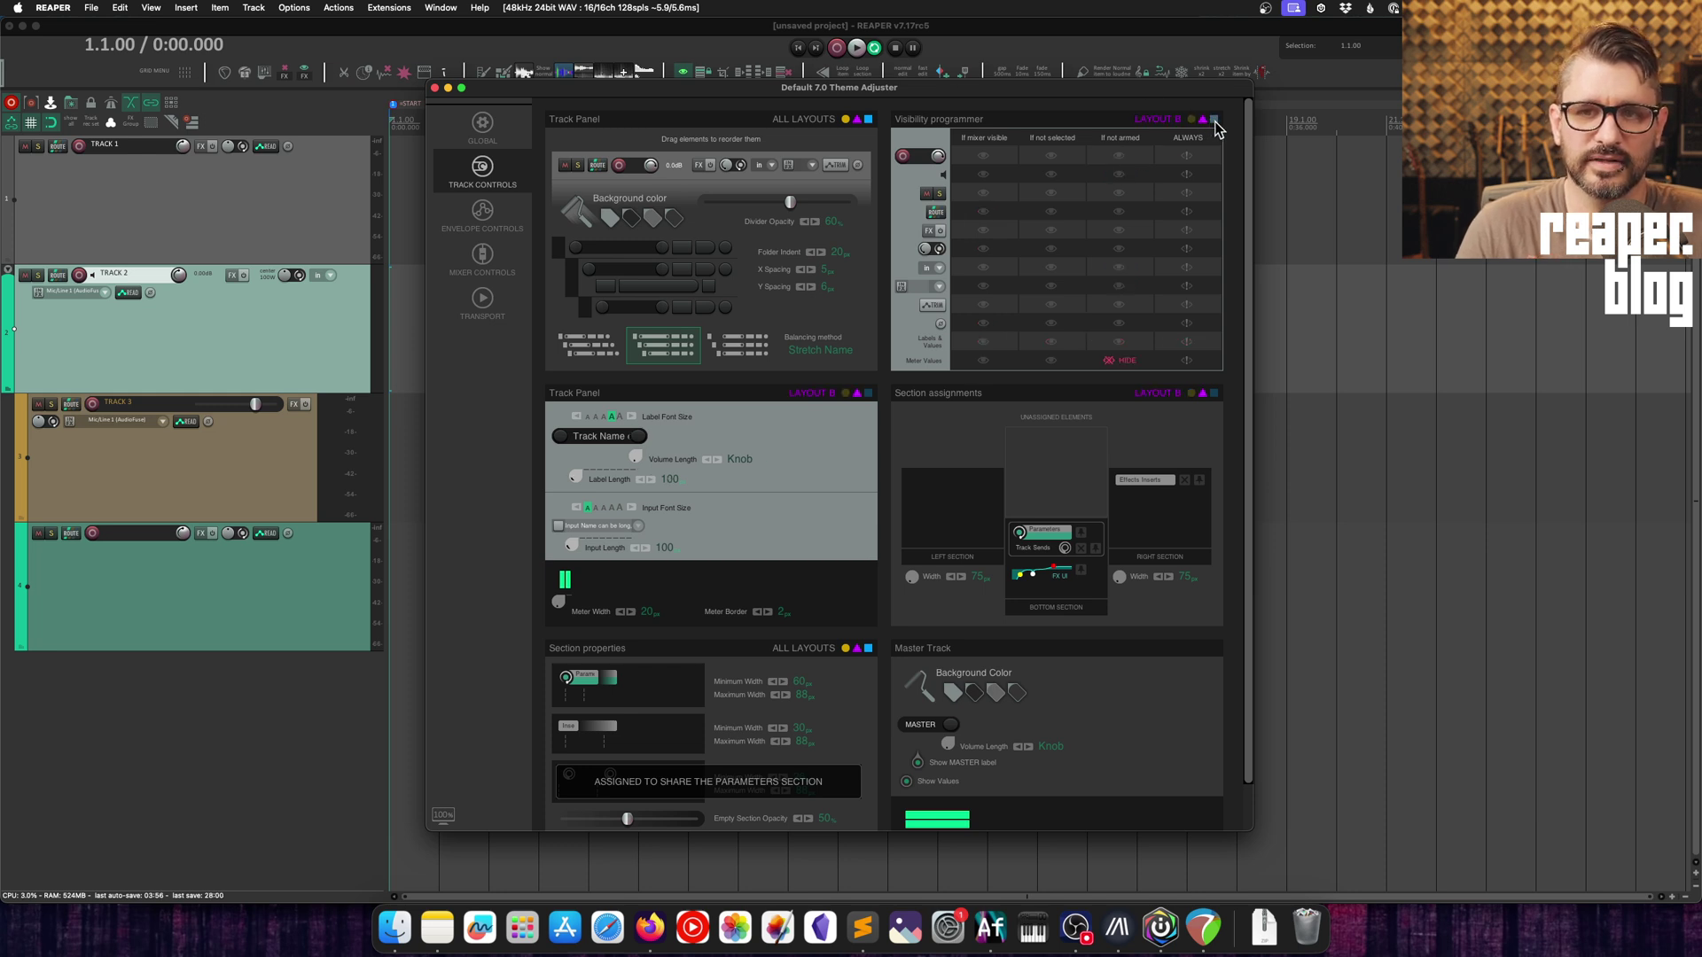
left_click(1191, 119)
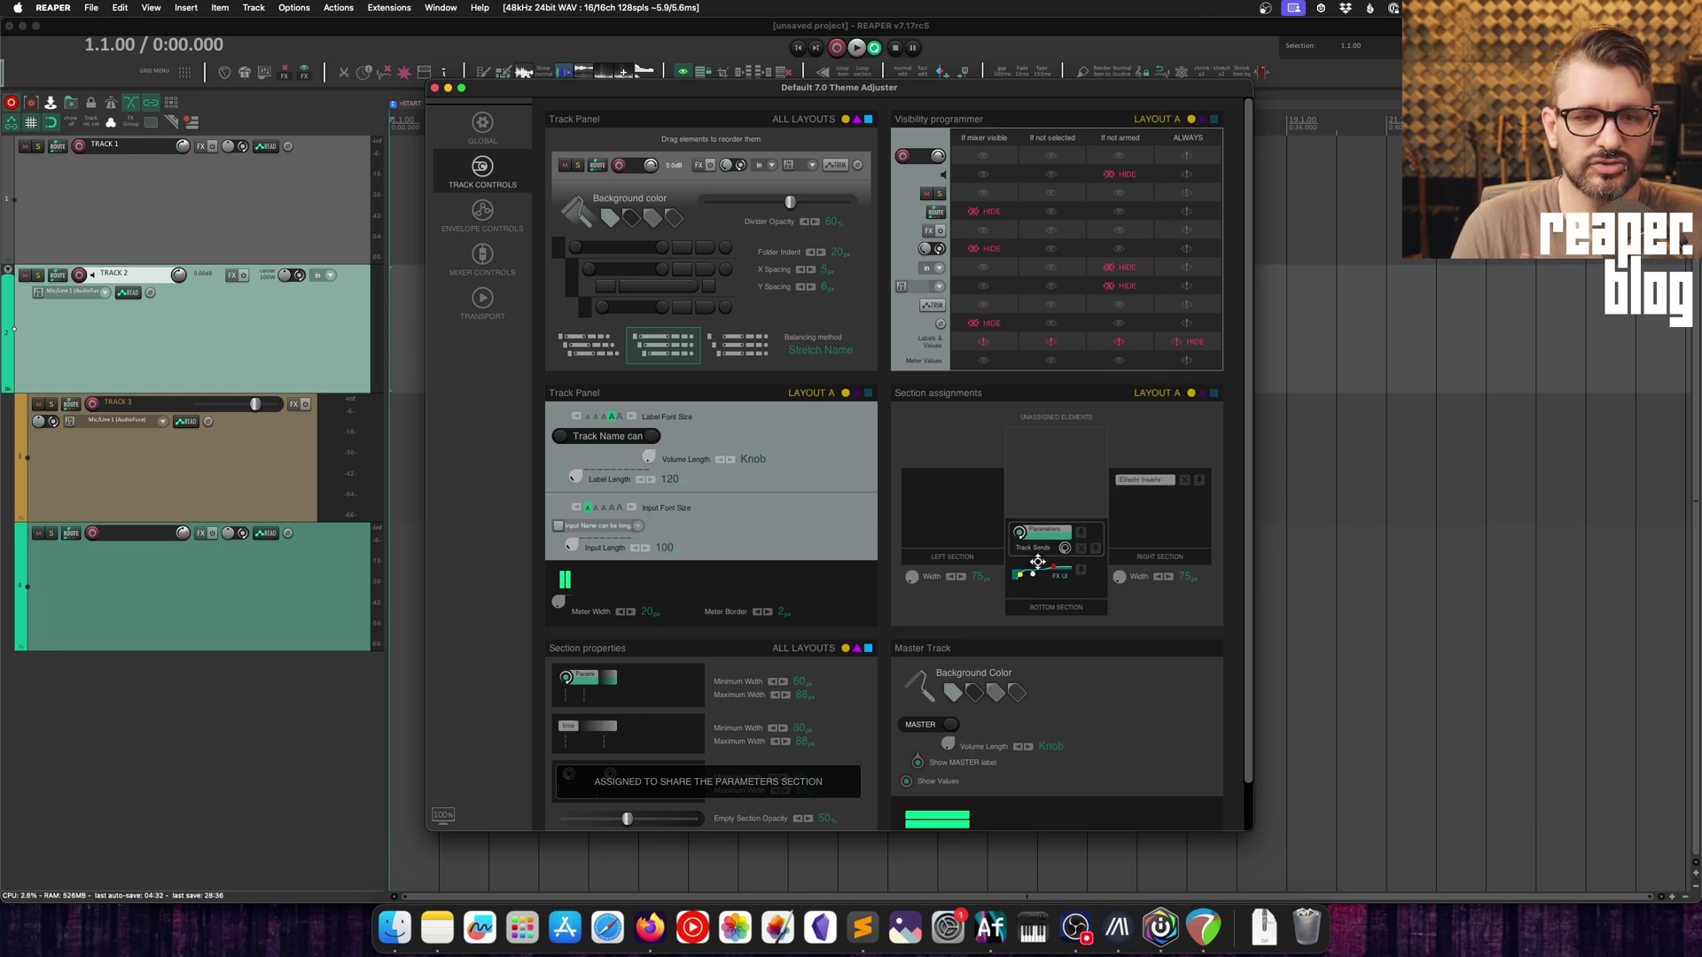
scroll(1243, 412, "down", 2)
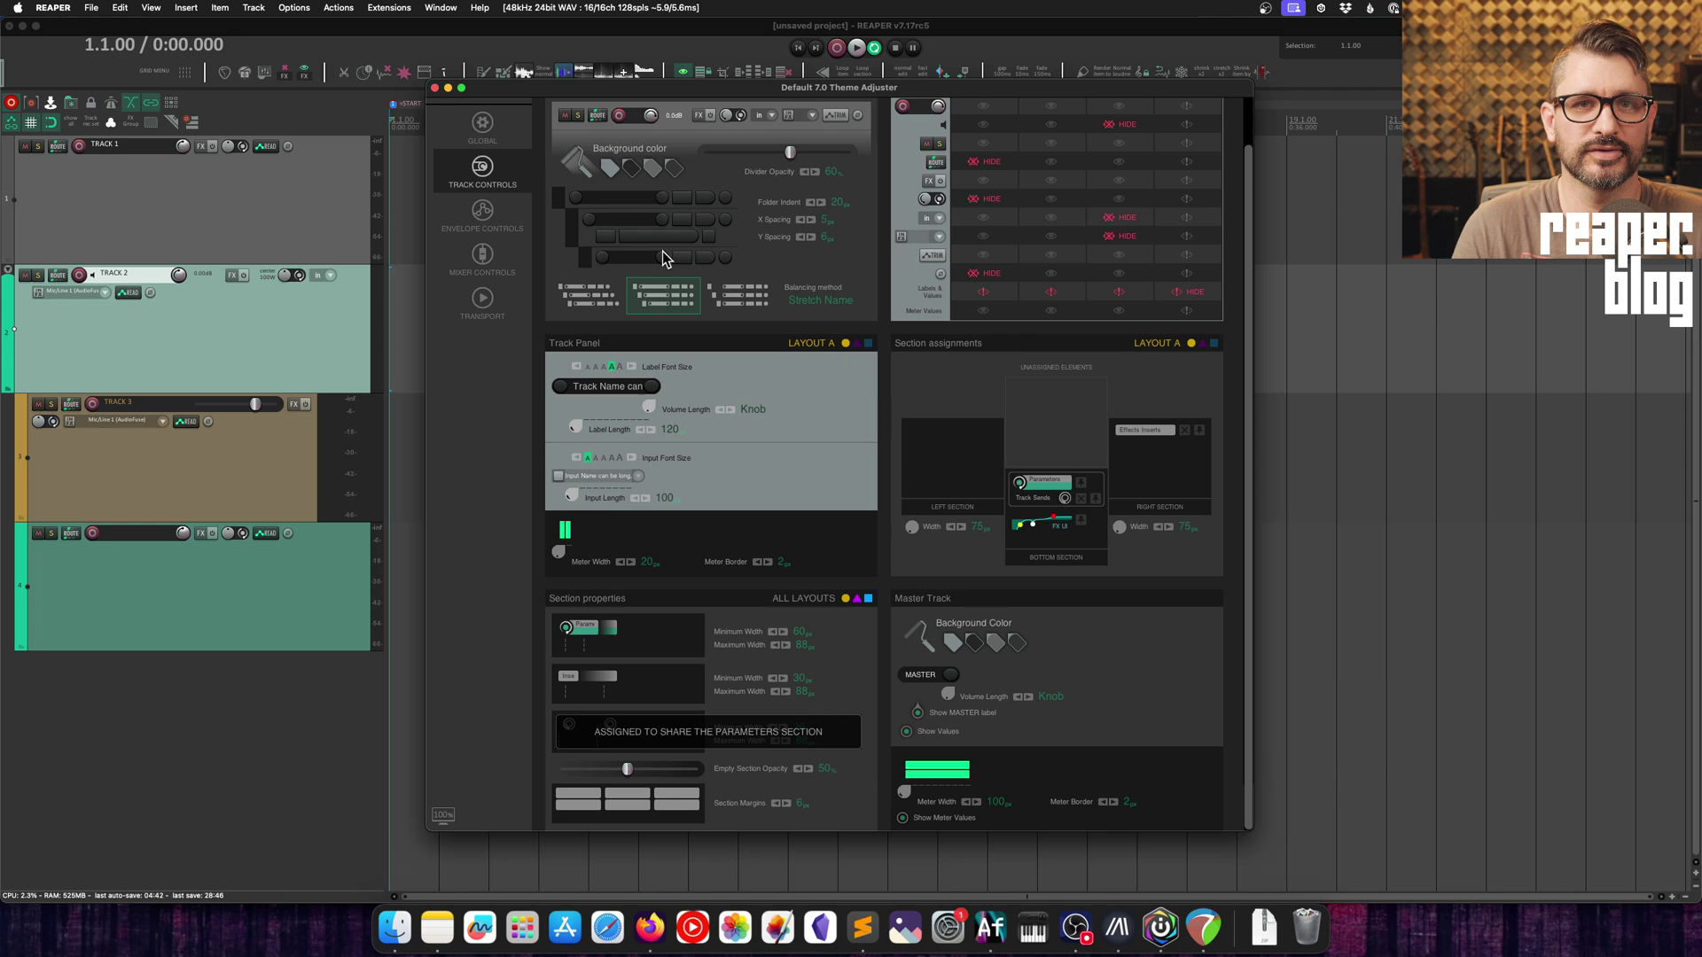
- Open the Envelope Controls settings and add a Volume envelope lane to Track 1
left_click(483, 215)
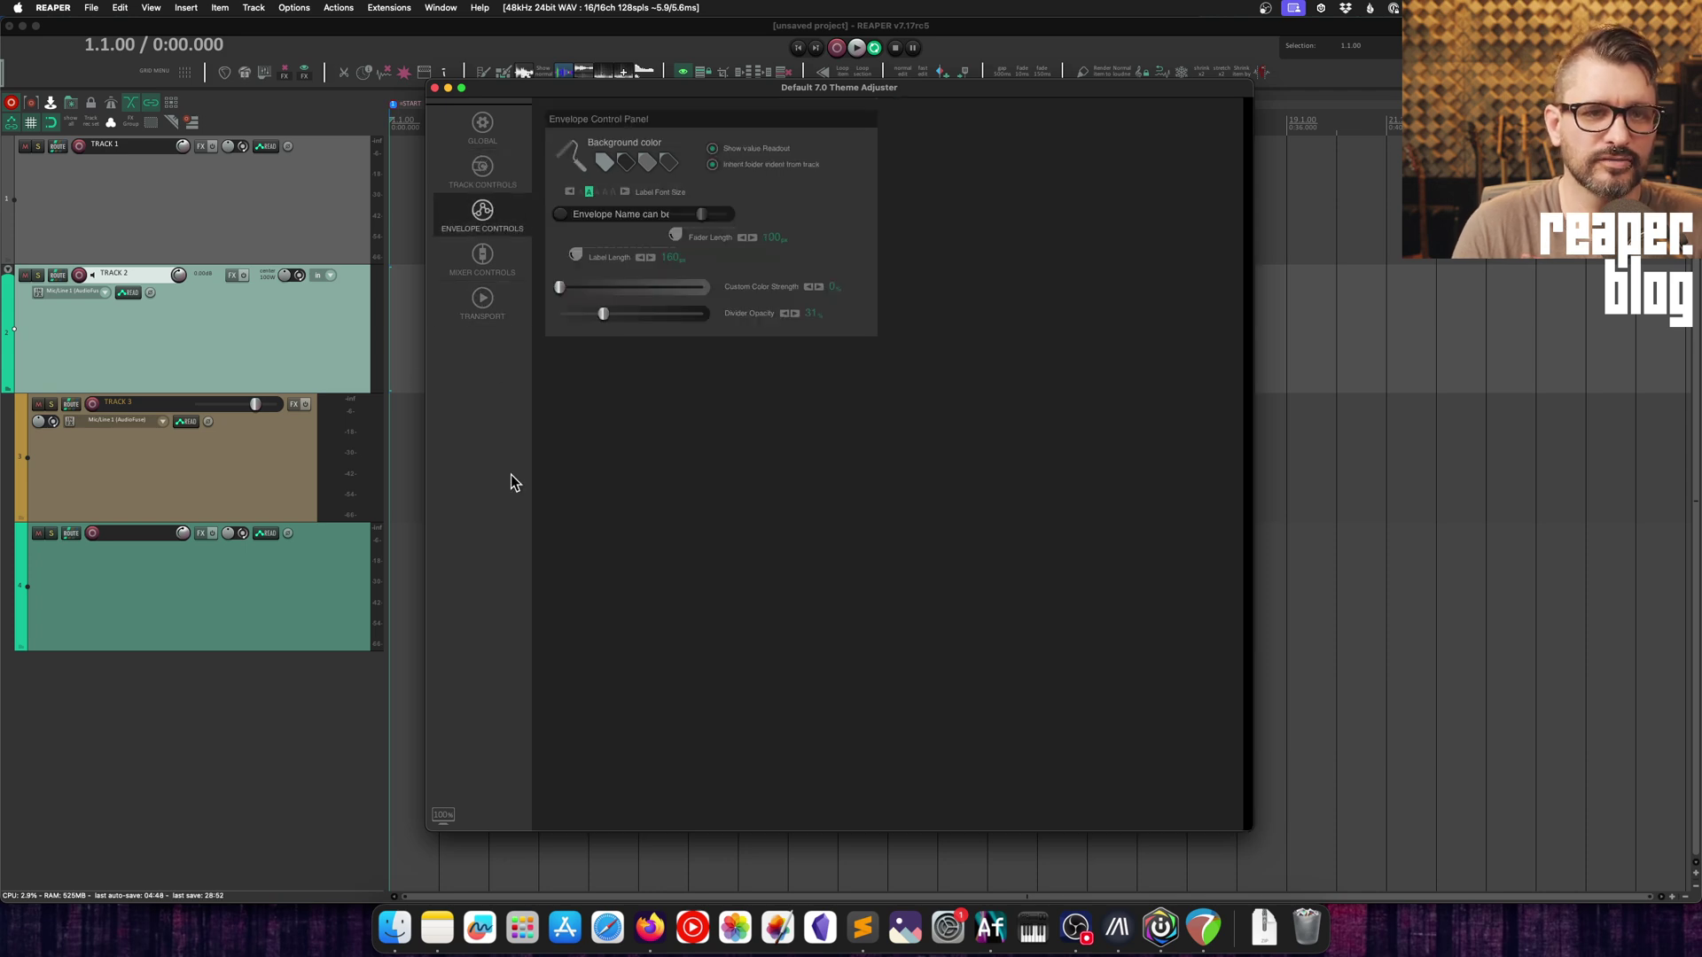
left_click(205, 215)
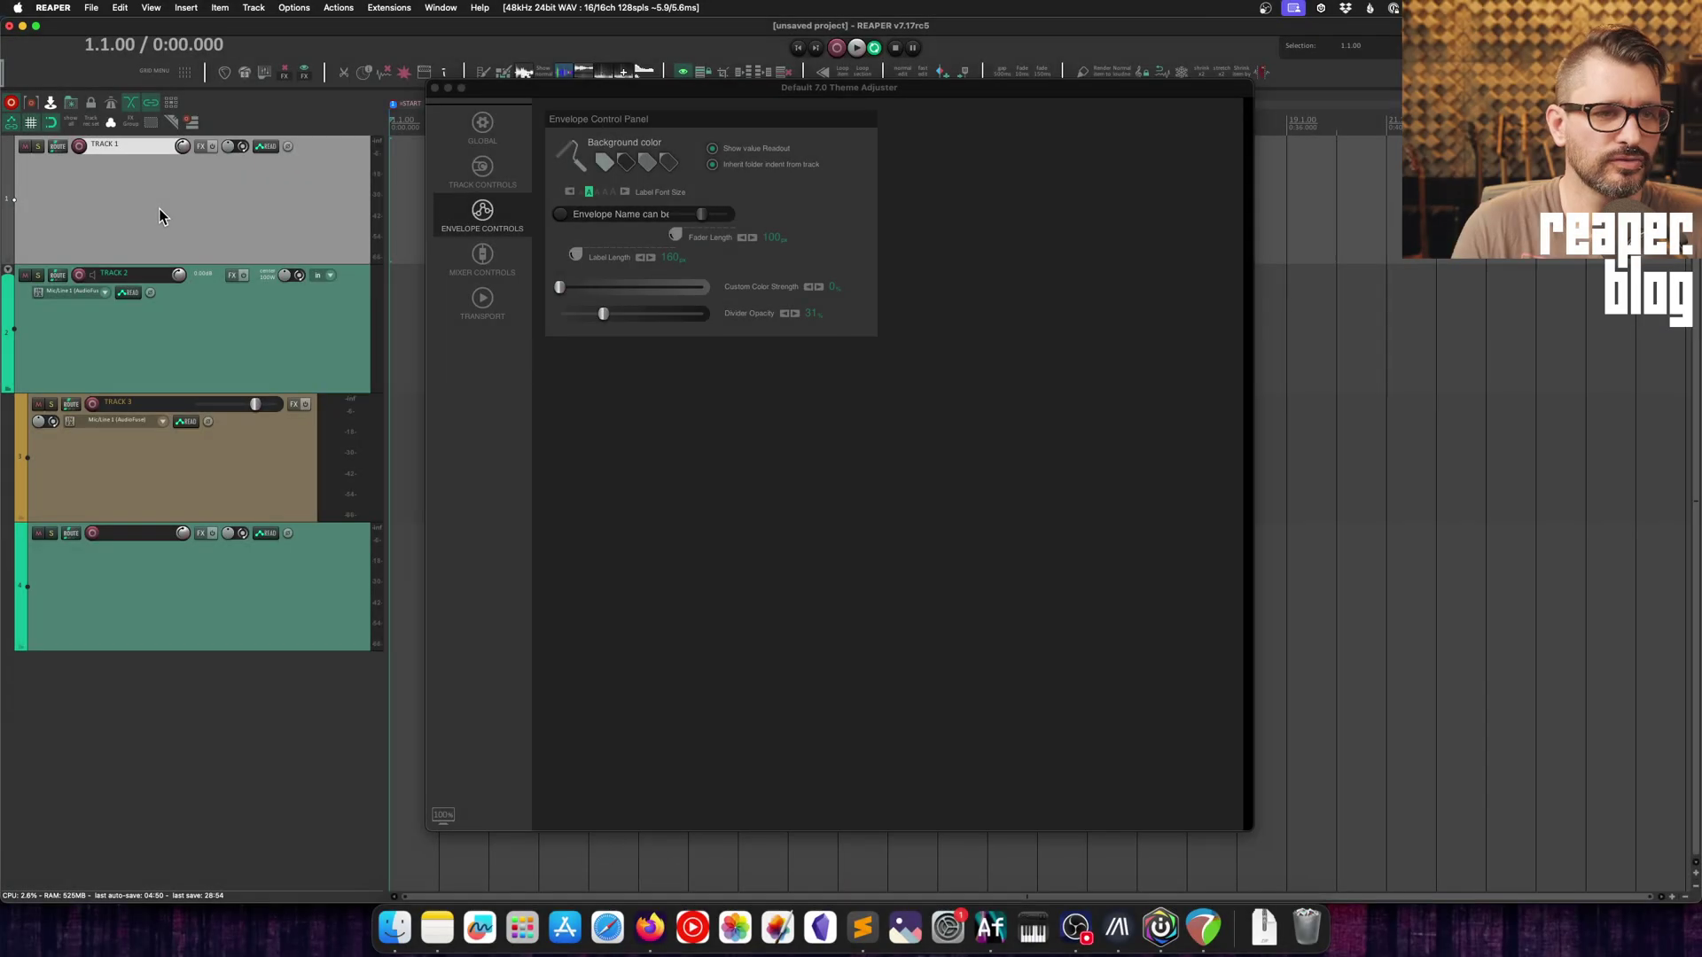
key("v")
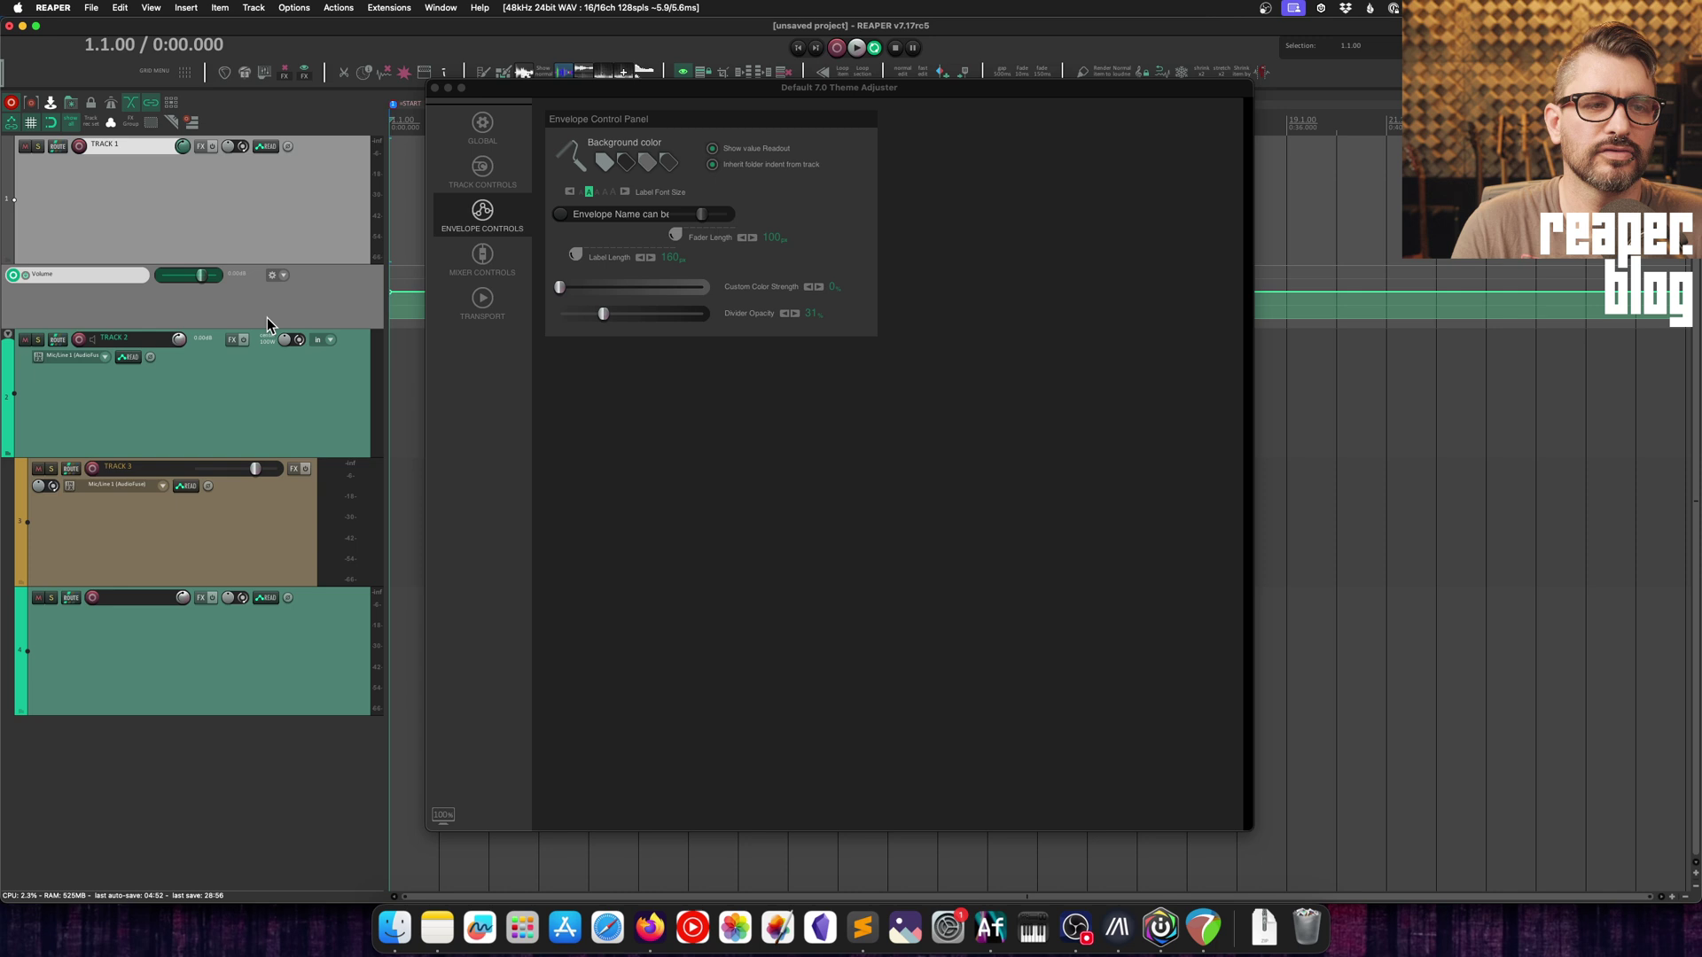
left_click(269, 380)
left_click(317, 310)
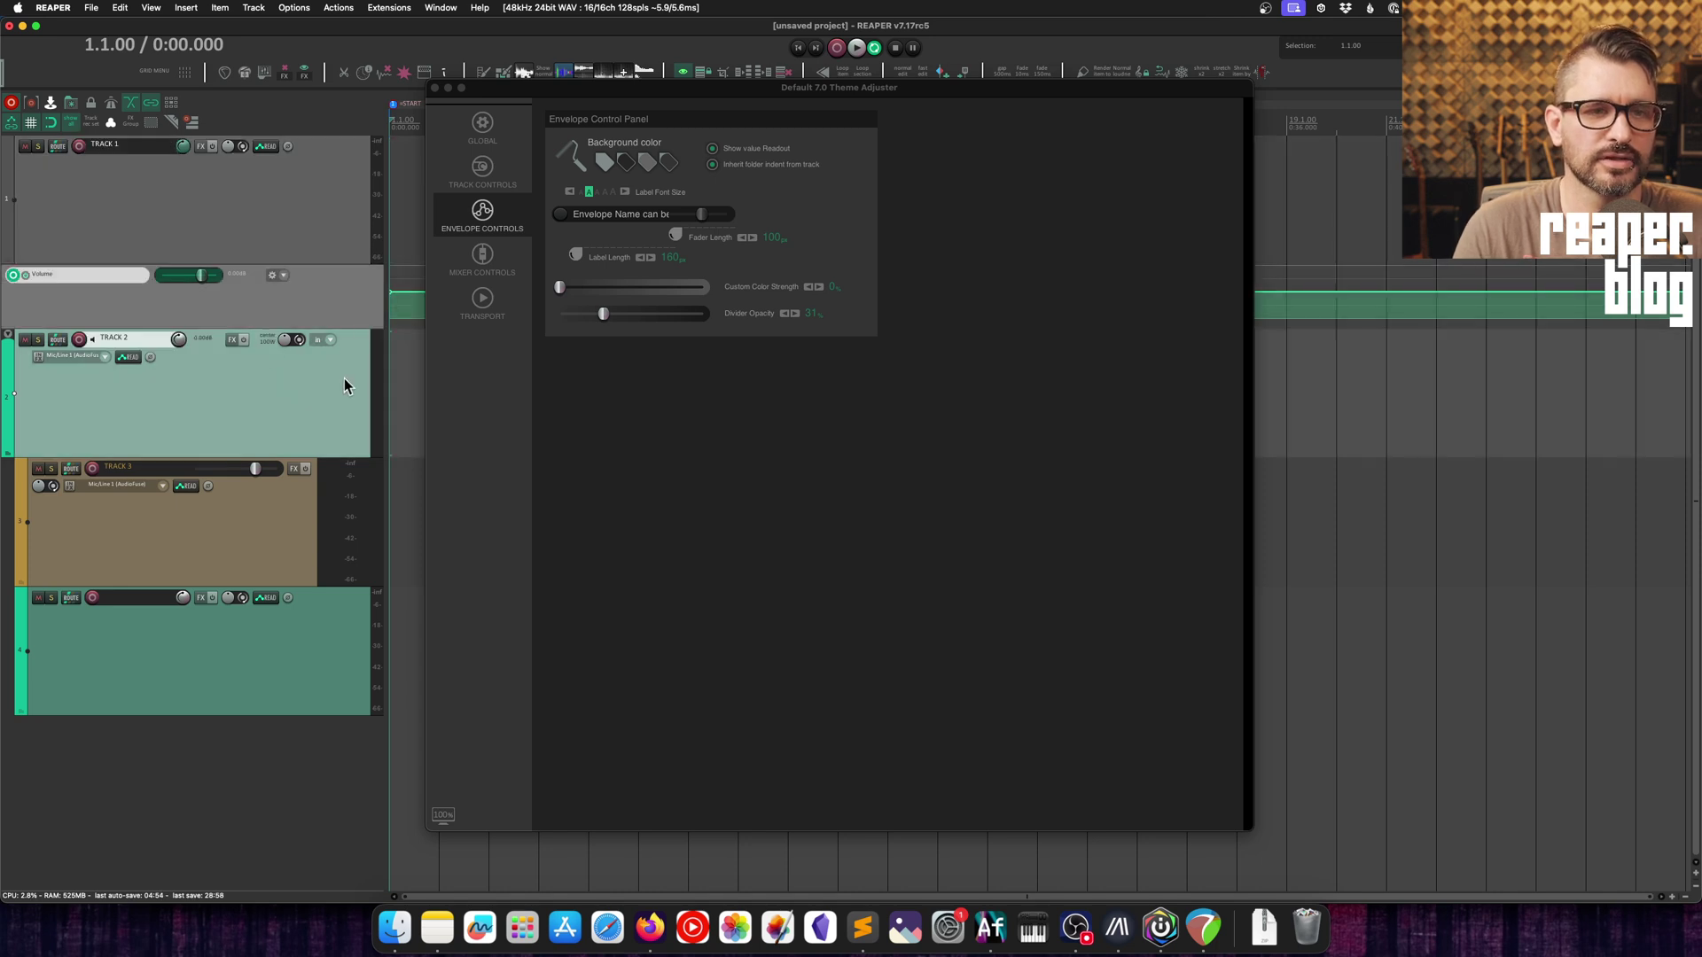
left_click(304, 218)
left_click(627, 166)
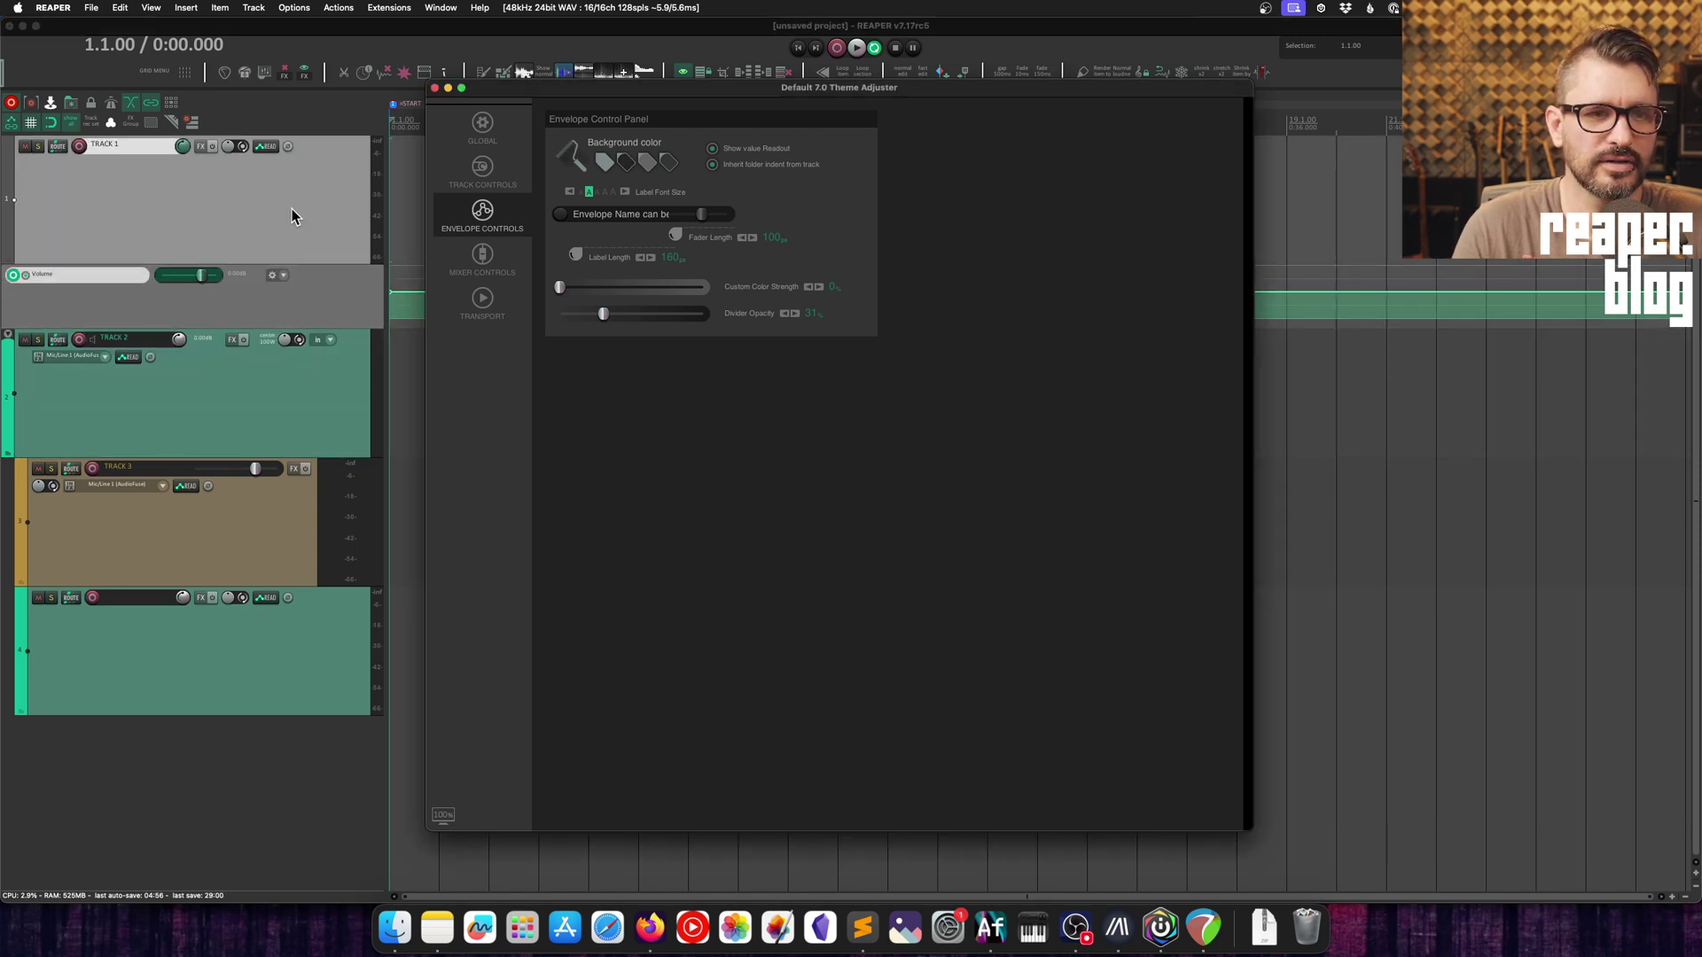
left_click(280, 740)
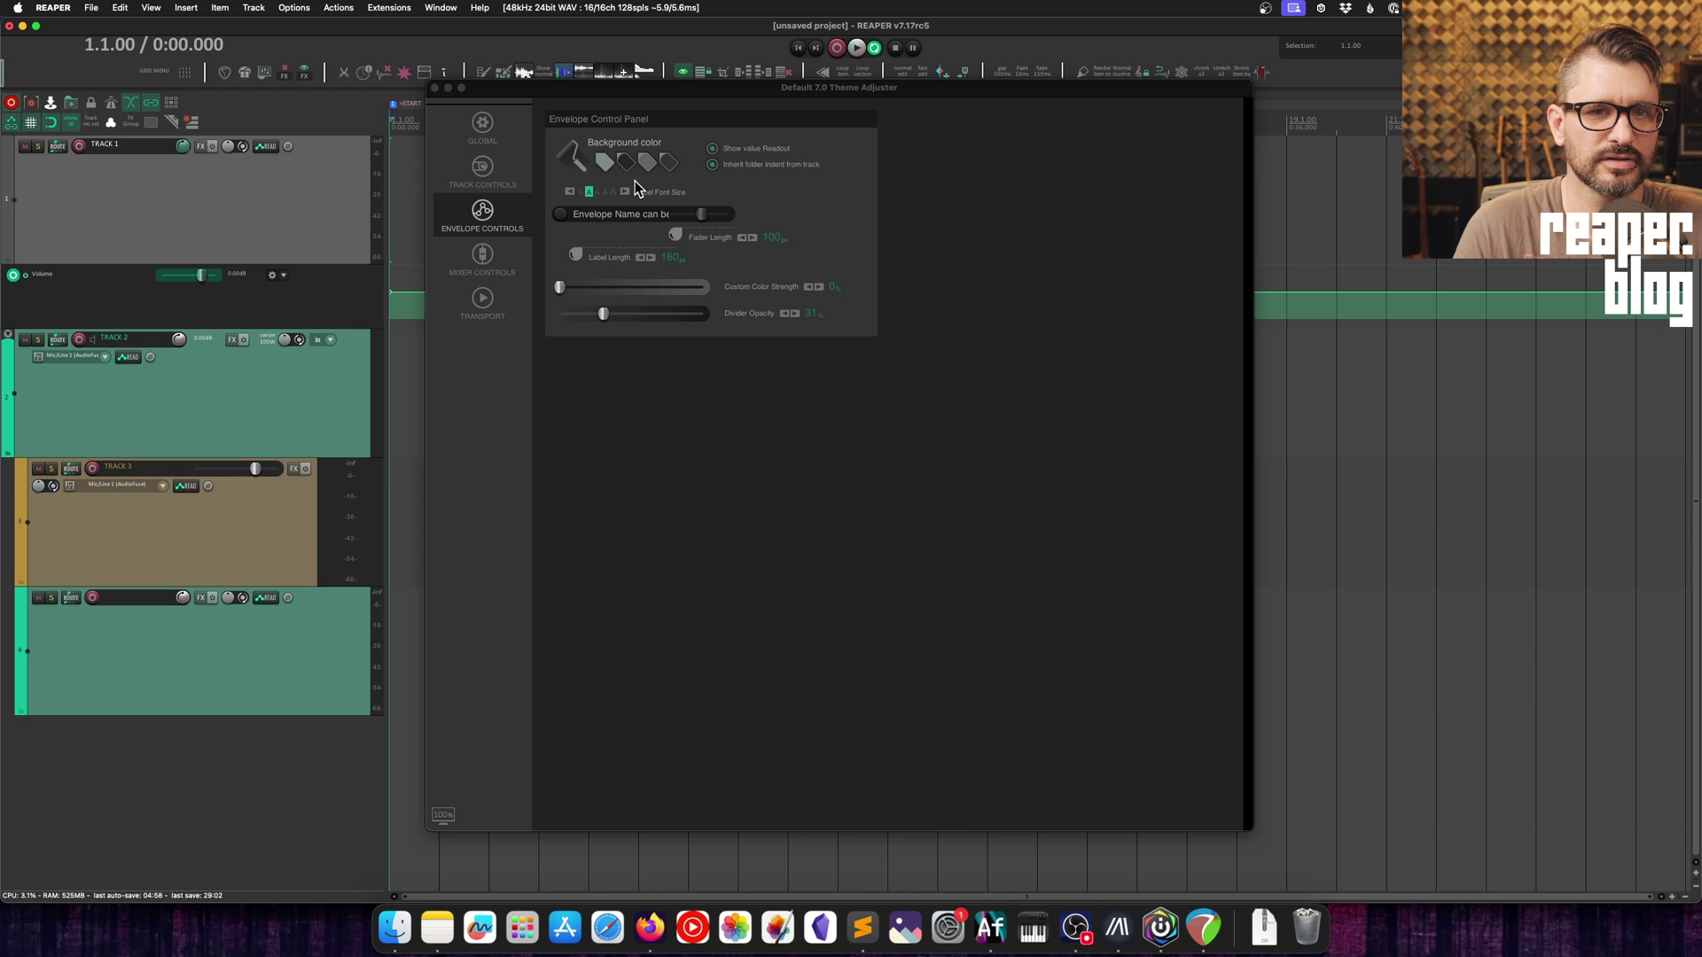
left_click(663, 164)
left_click(310, 214)
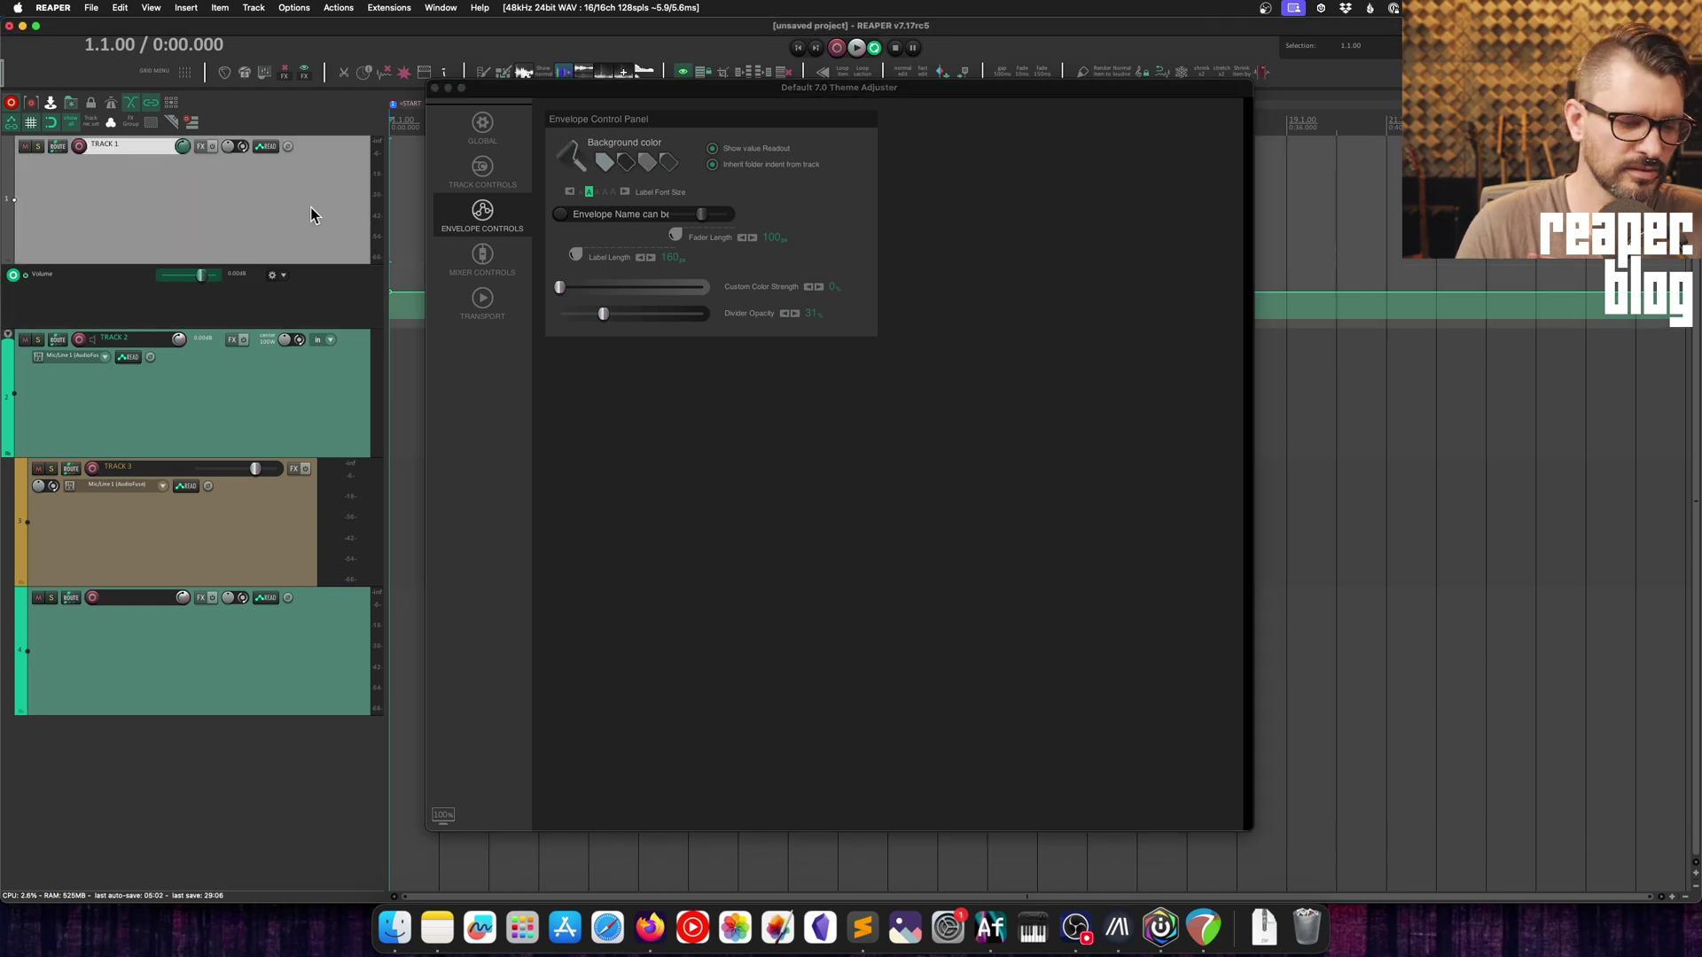
- Add a Pan envelope lane to Track 1 and compare it with the Volume lane
key("p")
left_click(353, 310)
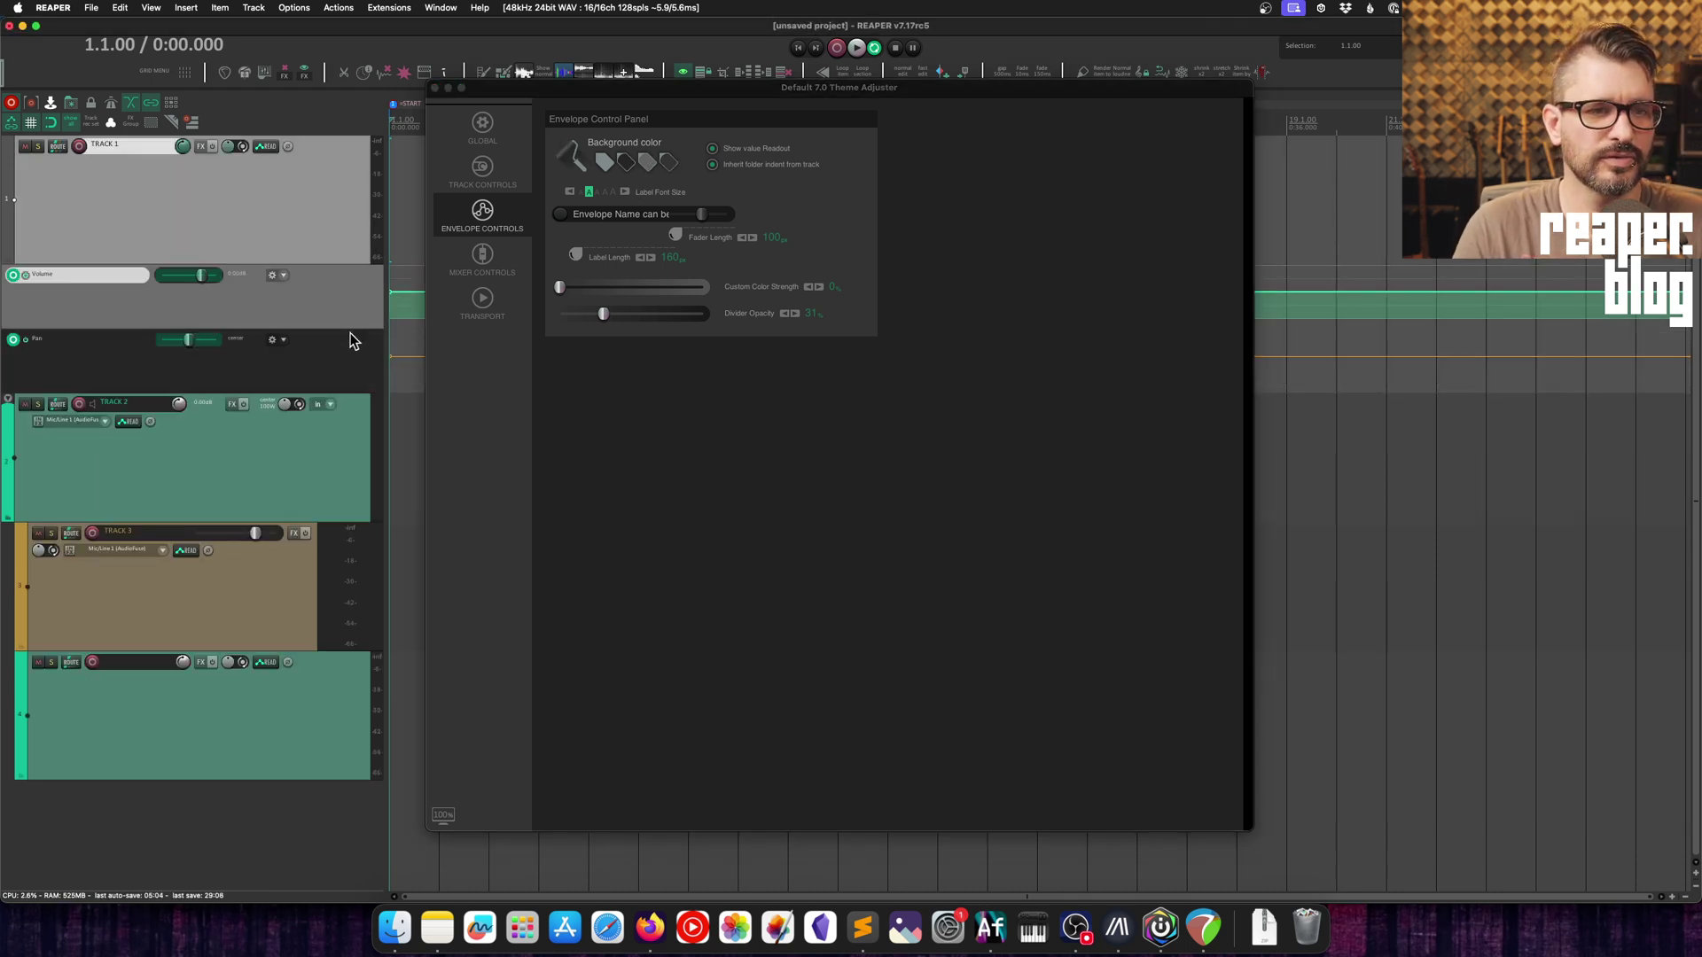
left_click(353, 340)
left_click(341, 308)
left_click(337, 351)
left_click(344, 314)
left_click(345, 372)
left_click(324, 312)
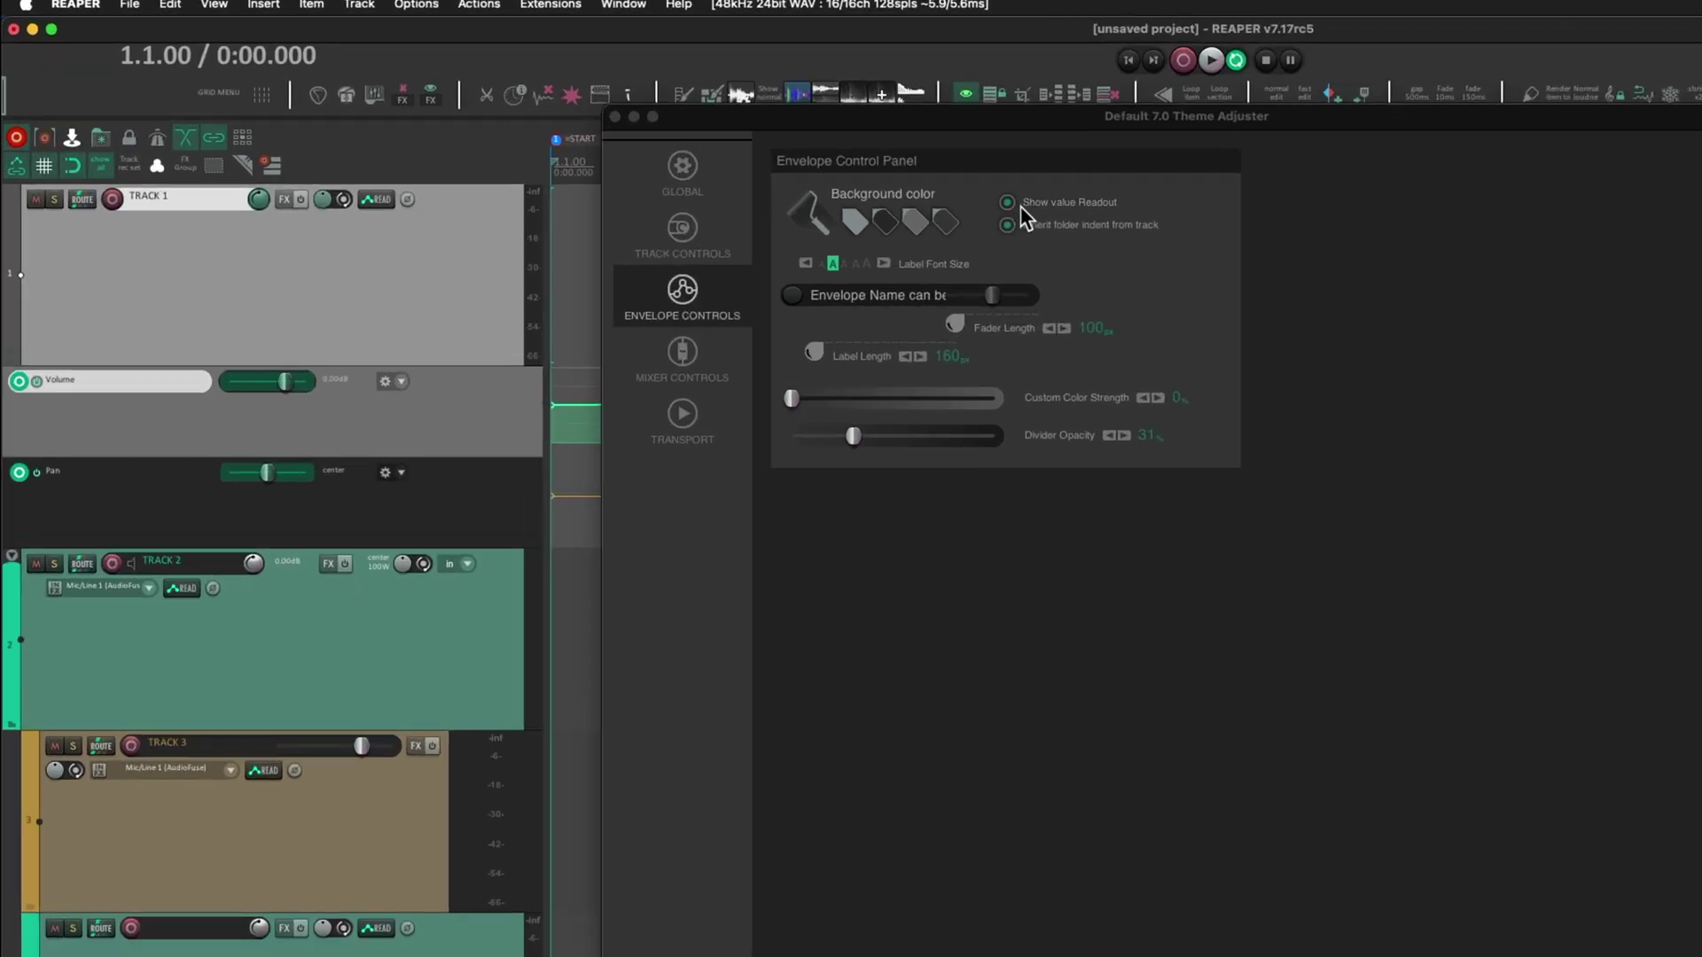
- Toggle Show value Readout off and back on, and step the envelope Label Font Size
left_click(1019, 205)
left_click(1008, 206)
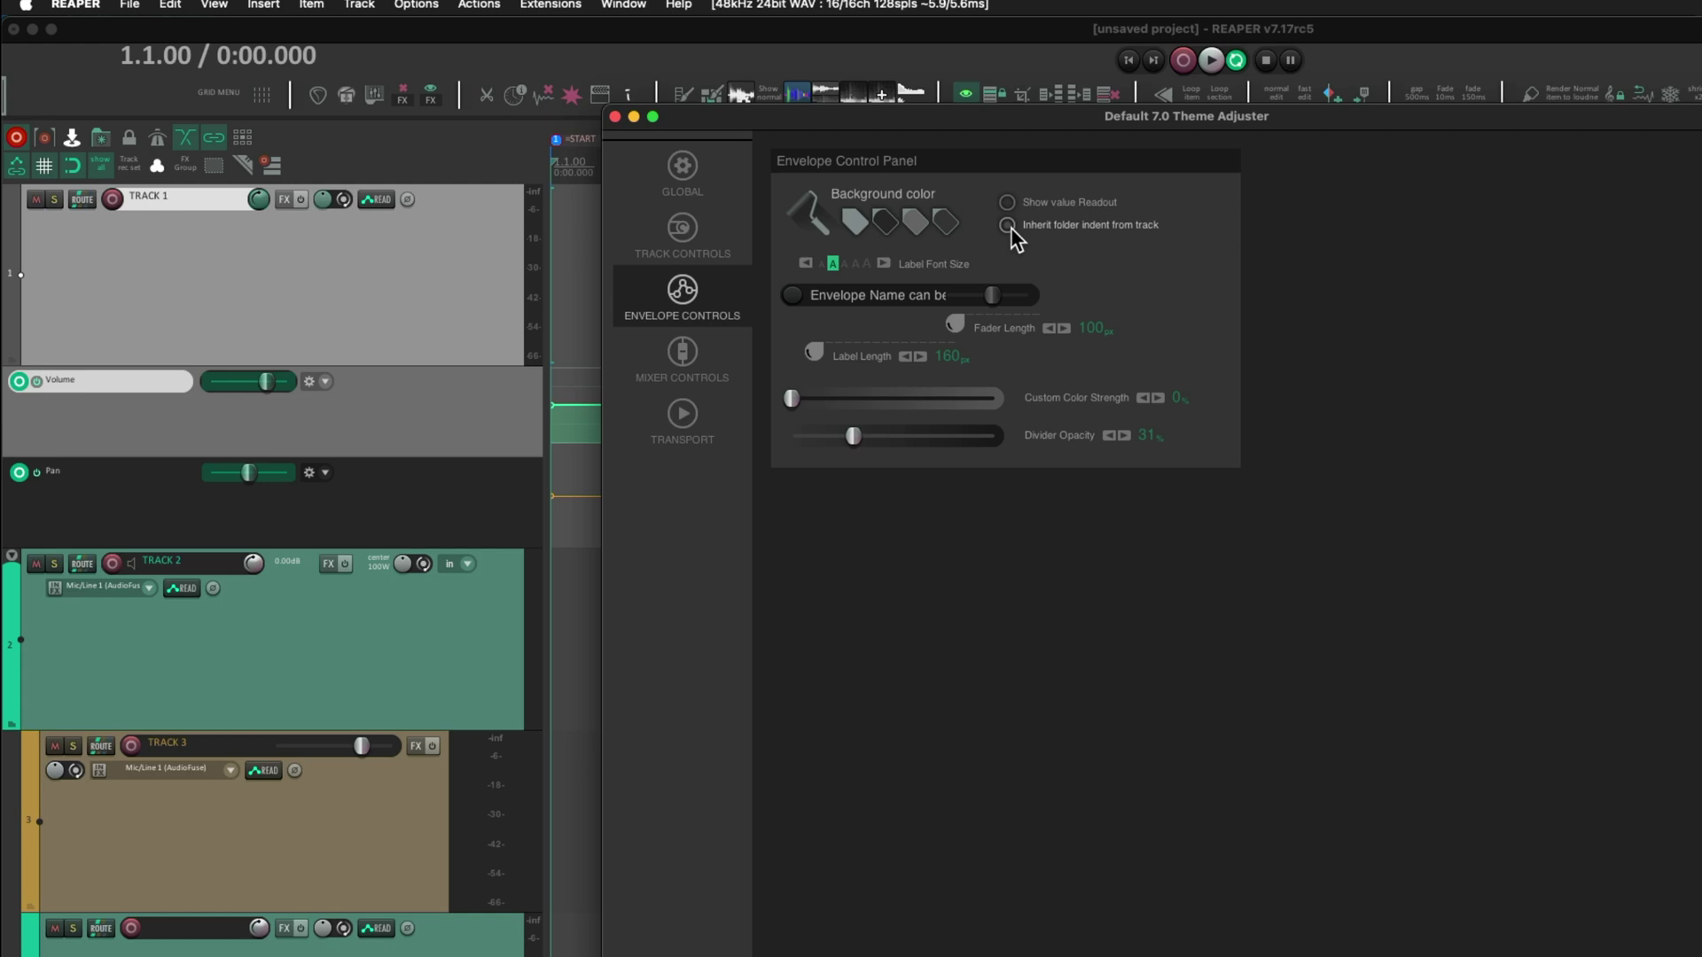
left_click(1006, 202)
left_click(884, 264)
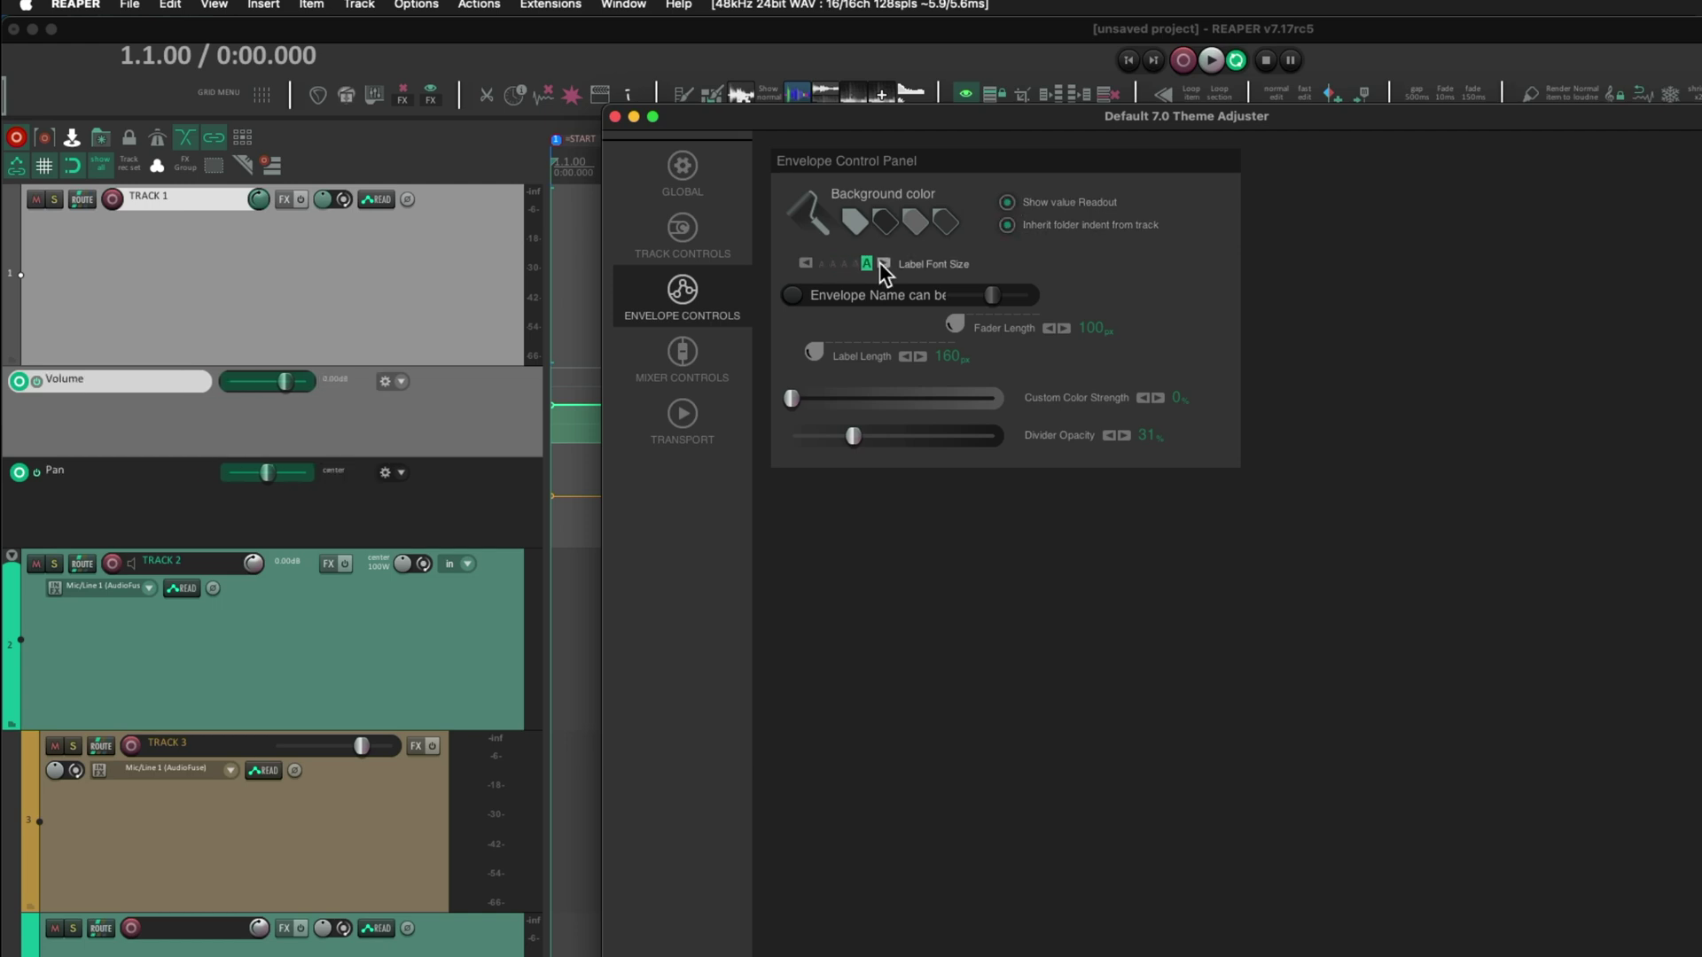
left_click(854, 264)
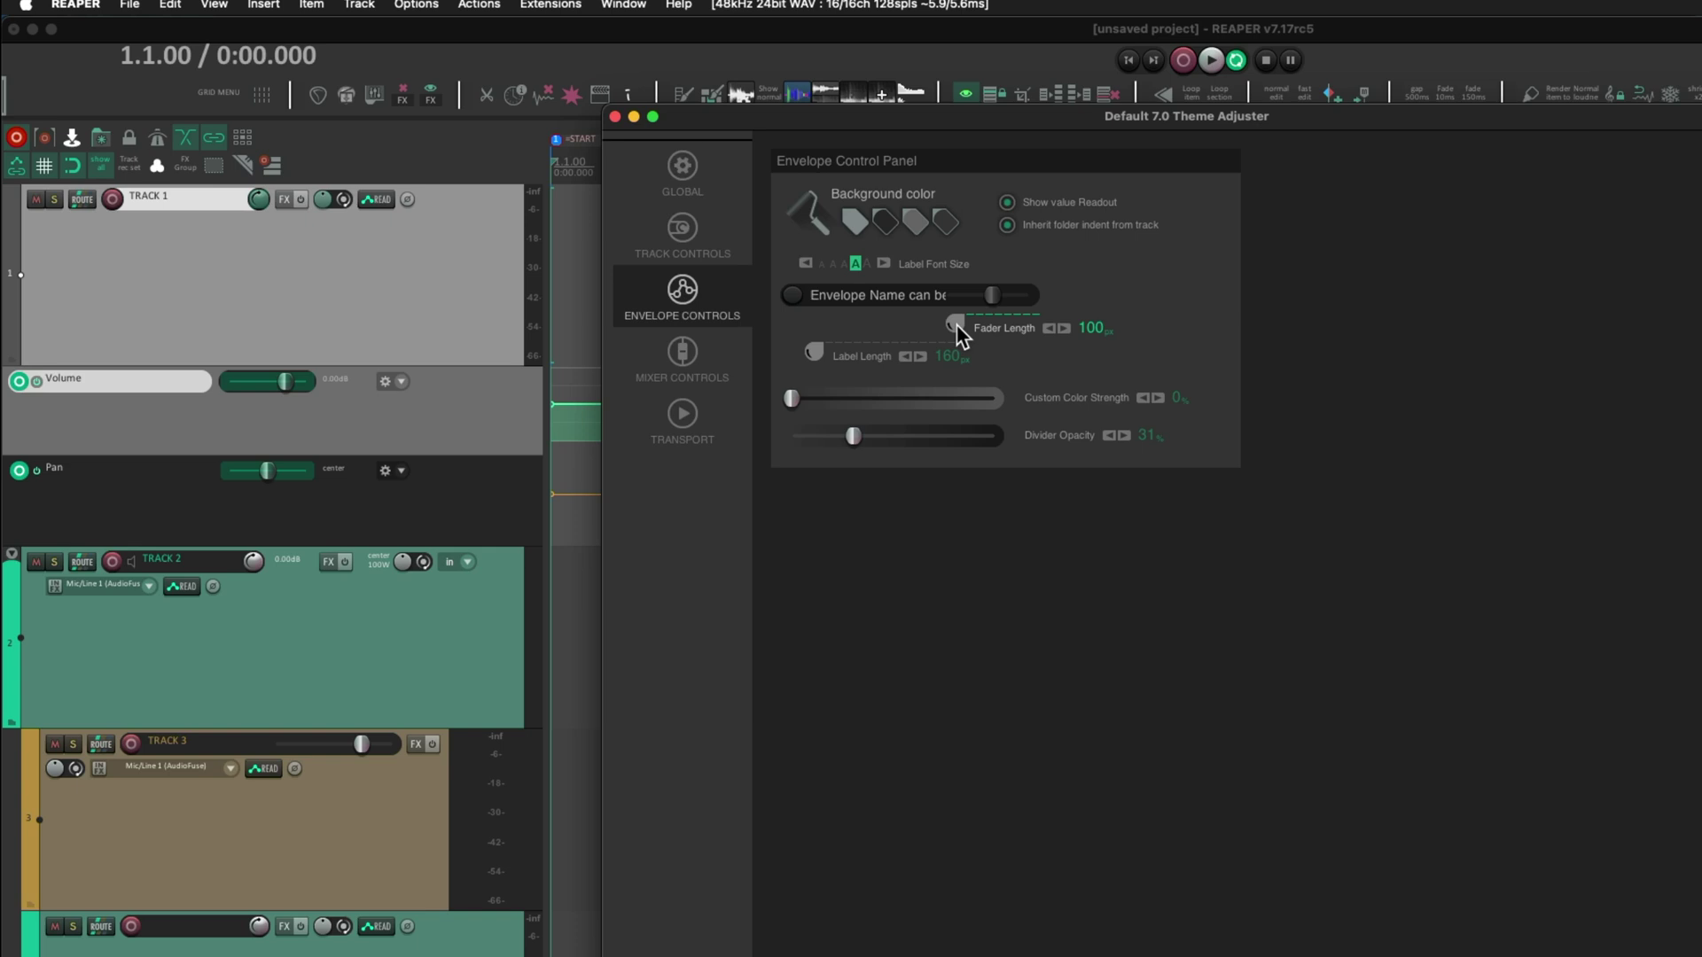
- Set envelope Fader Length to Knob, Label Length to 258 px, and Custom Color Strength to 72%
left_click_drag(956, 324, 1076, 507)
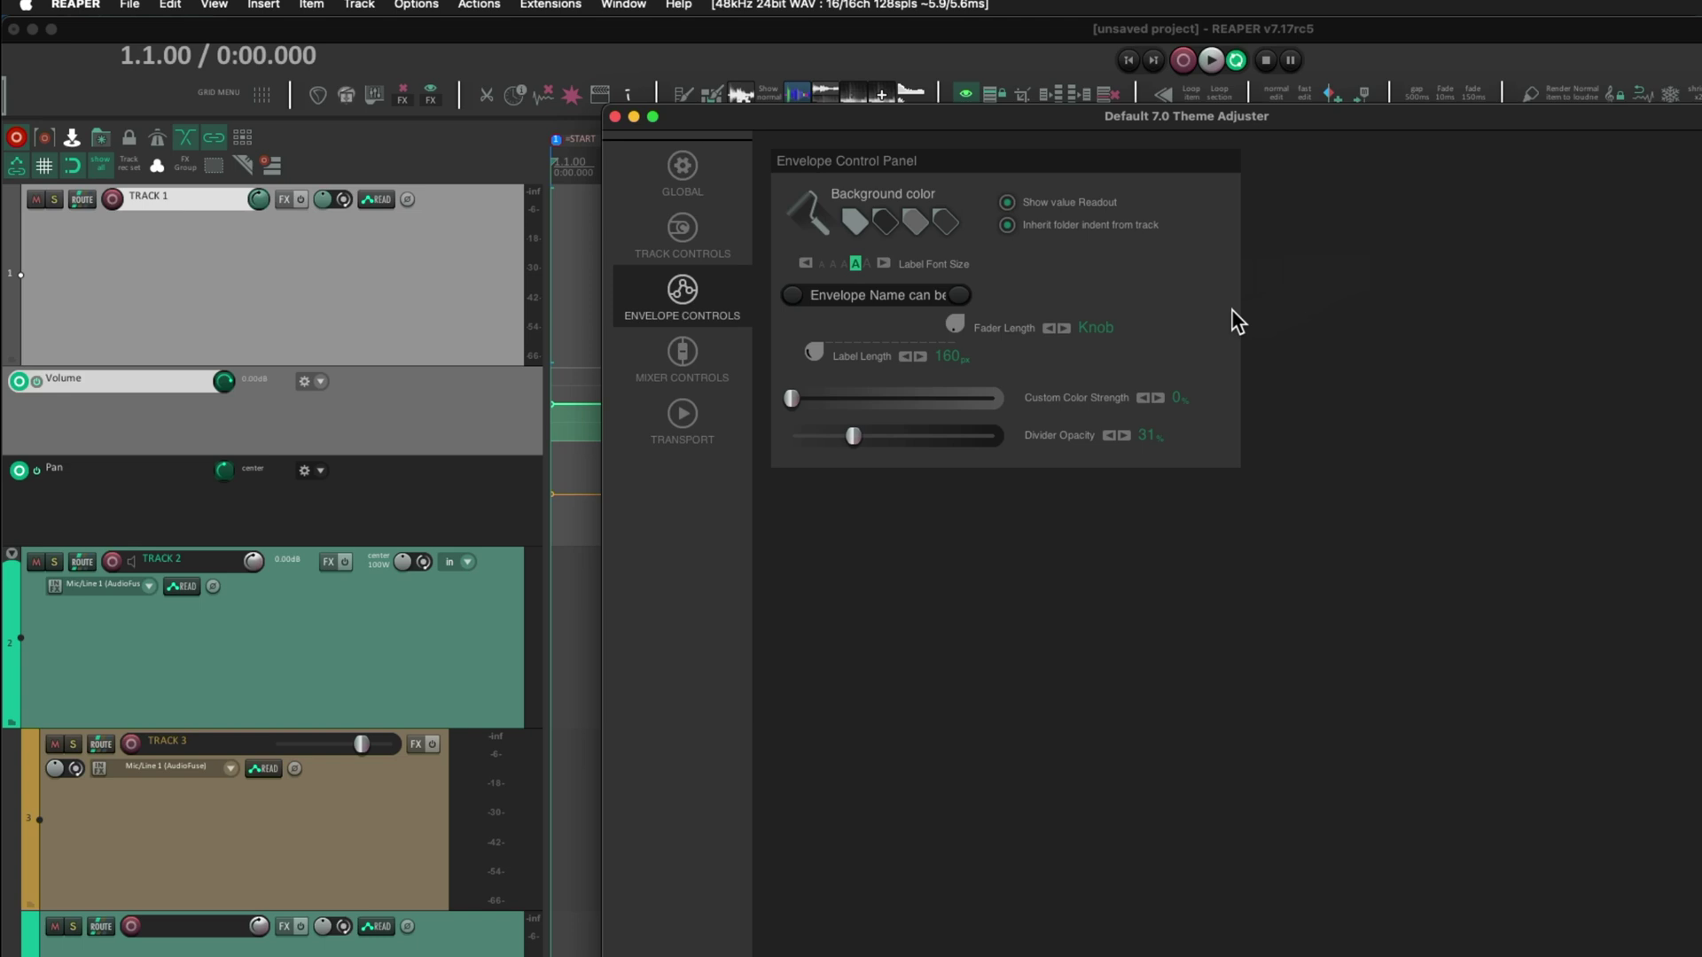
left_click_drag(966, 321, 444, 396)
left_click_drag(807, 349, 959, 406)
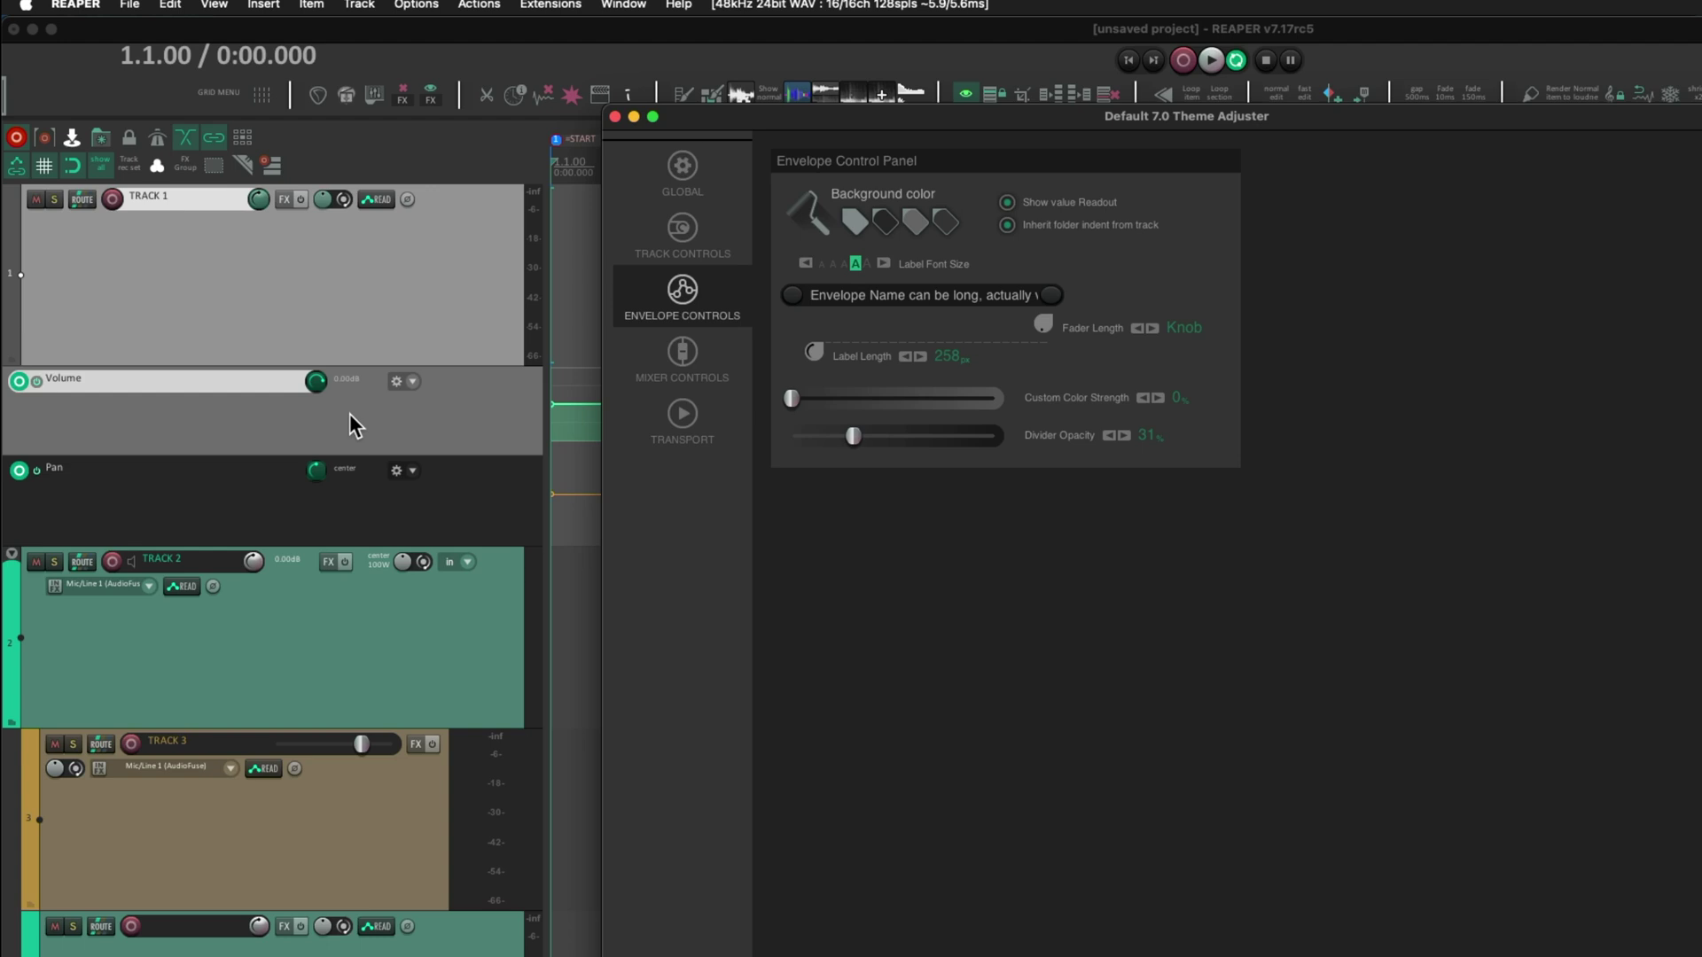
left_click_drag(791, 398, 933, 398)
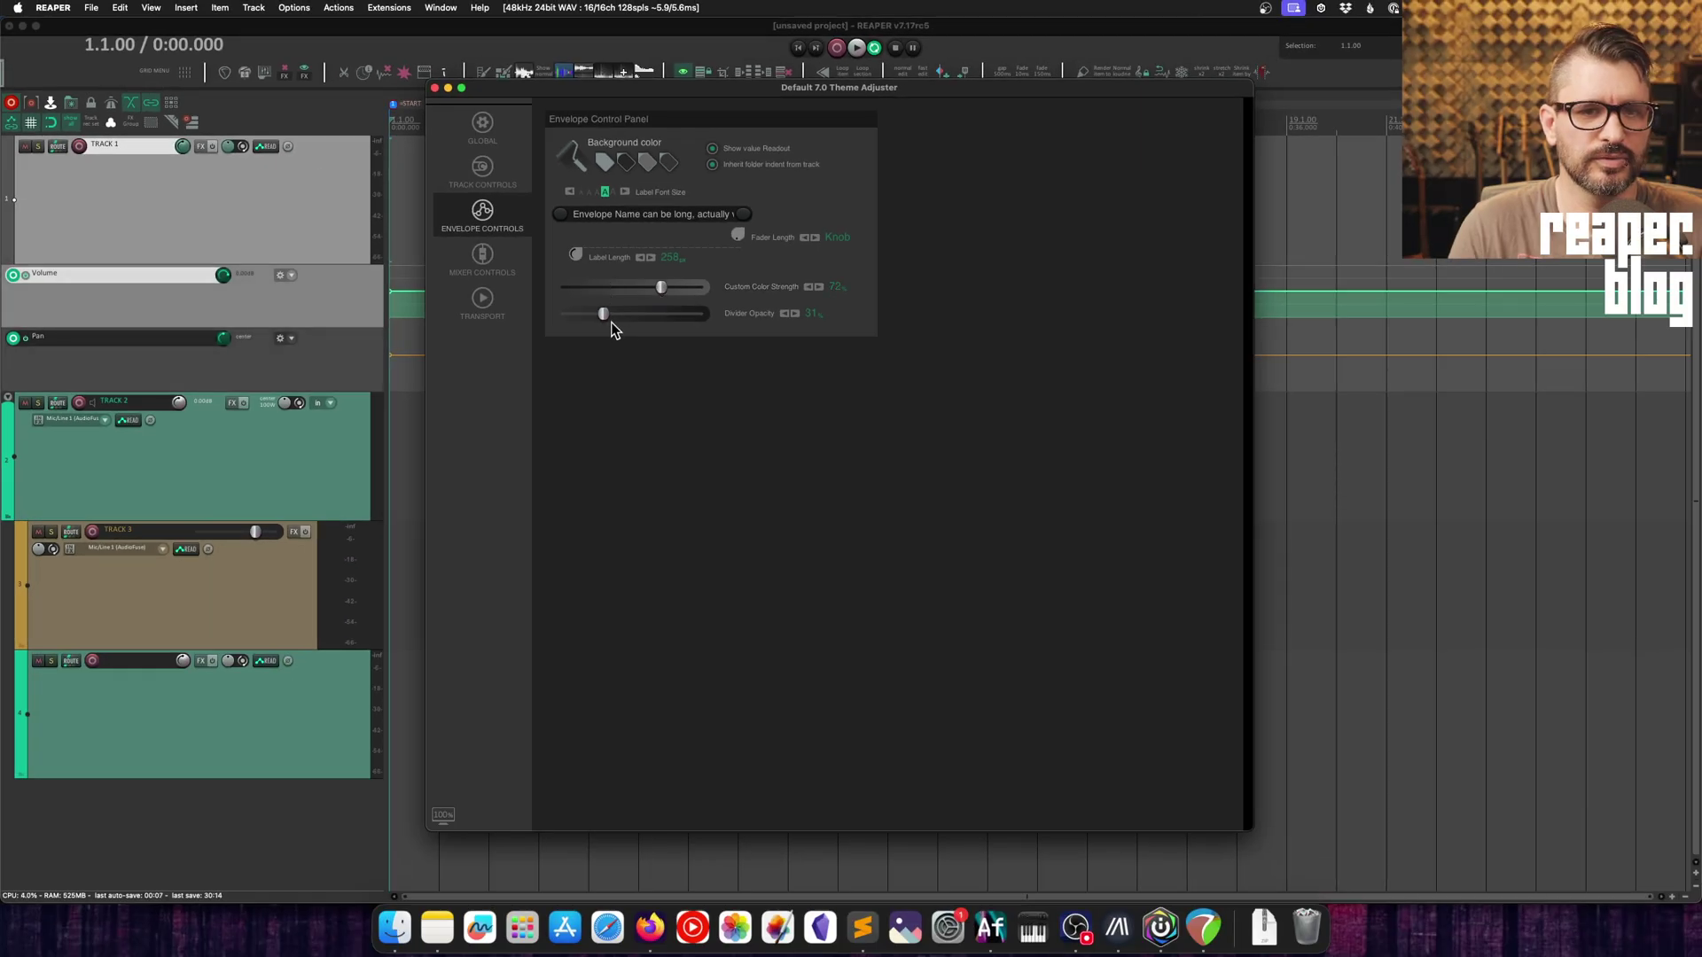
- Compare the Volume and Pan envelope lanes, then lower envelope Custom Color Strength to 43
left_click(229, 228)
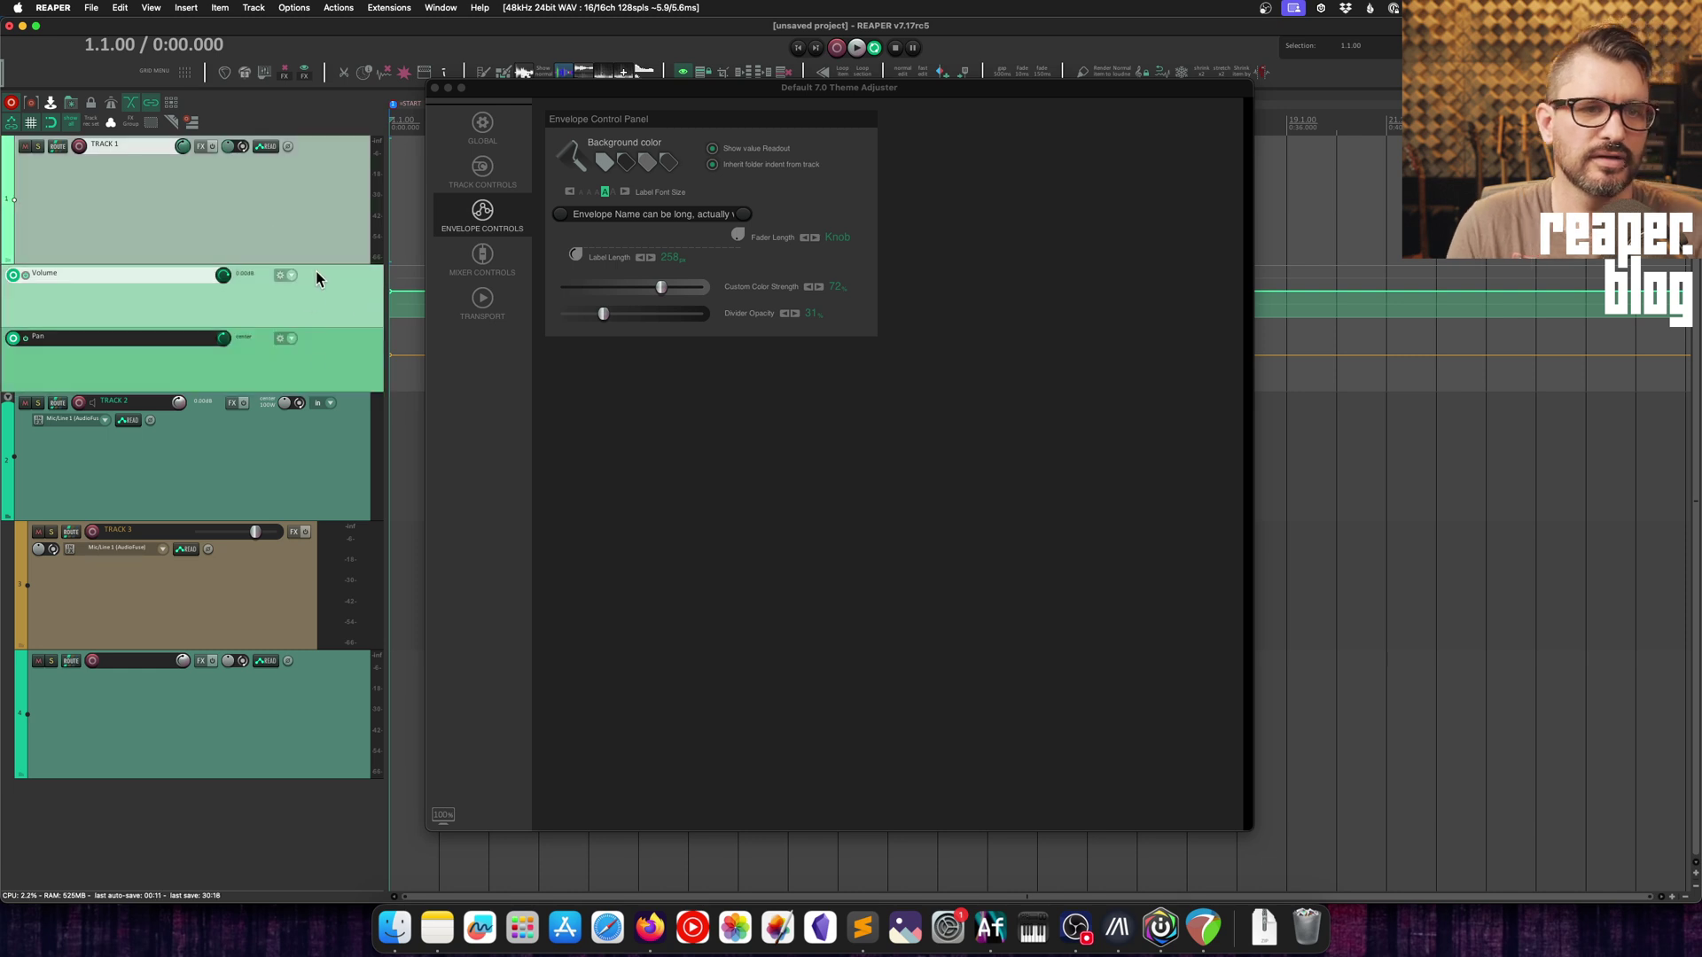
left_click(346, 336)
left_click(345, 321)
left_click(333, 372)
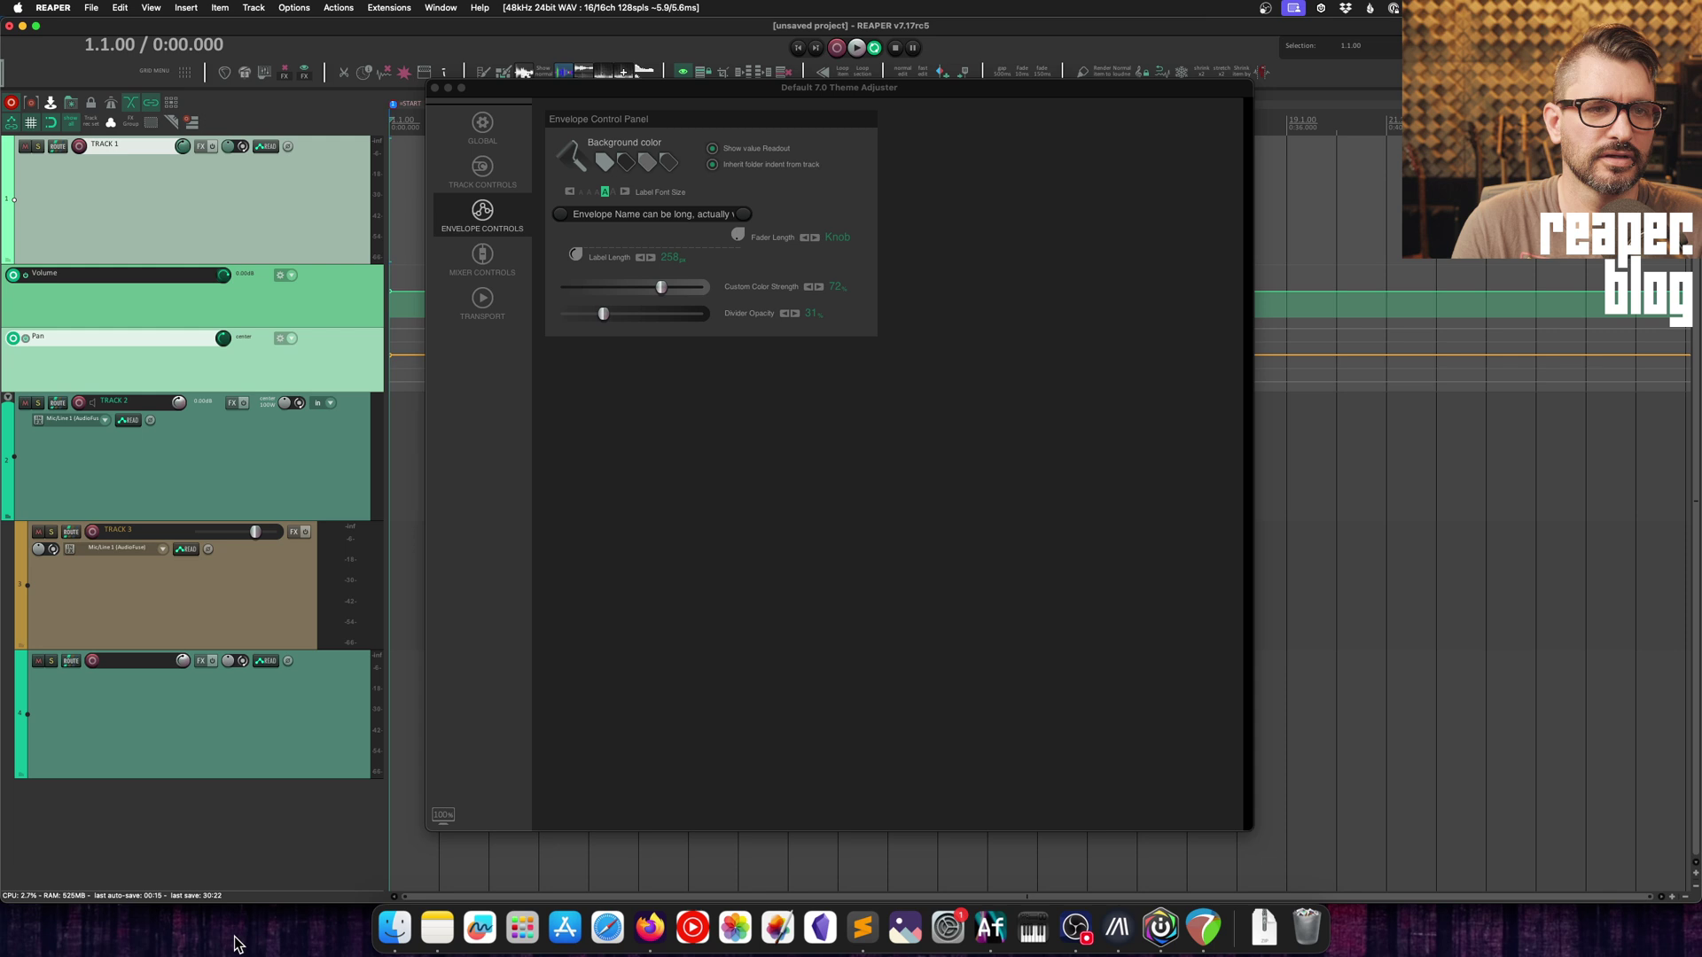
left_click(242, 769)
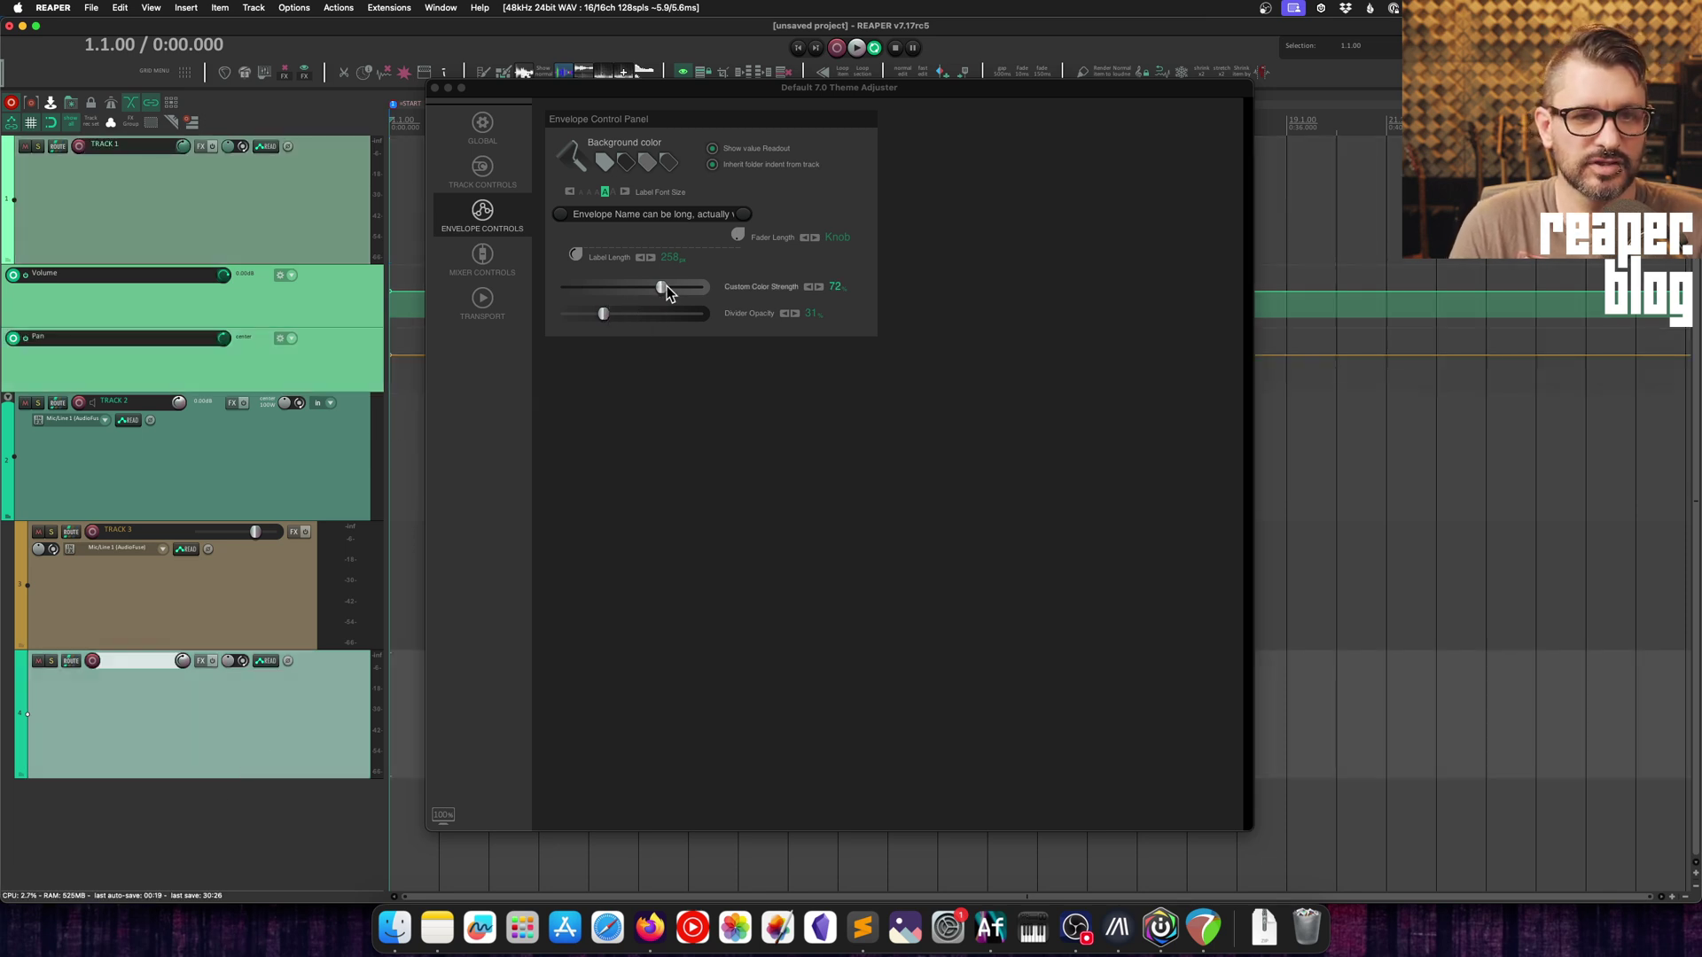
left_click_drag(661, 286, 620, 287)
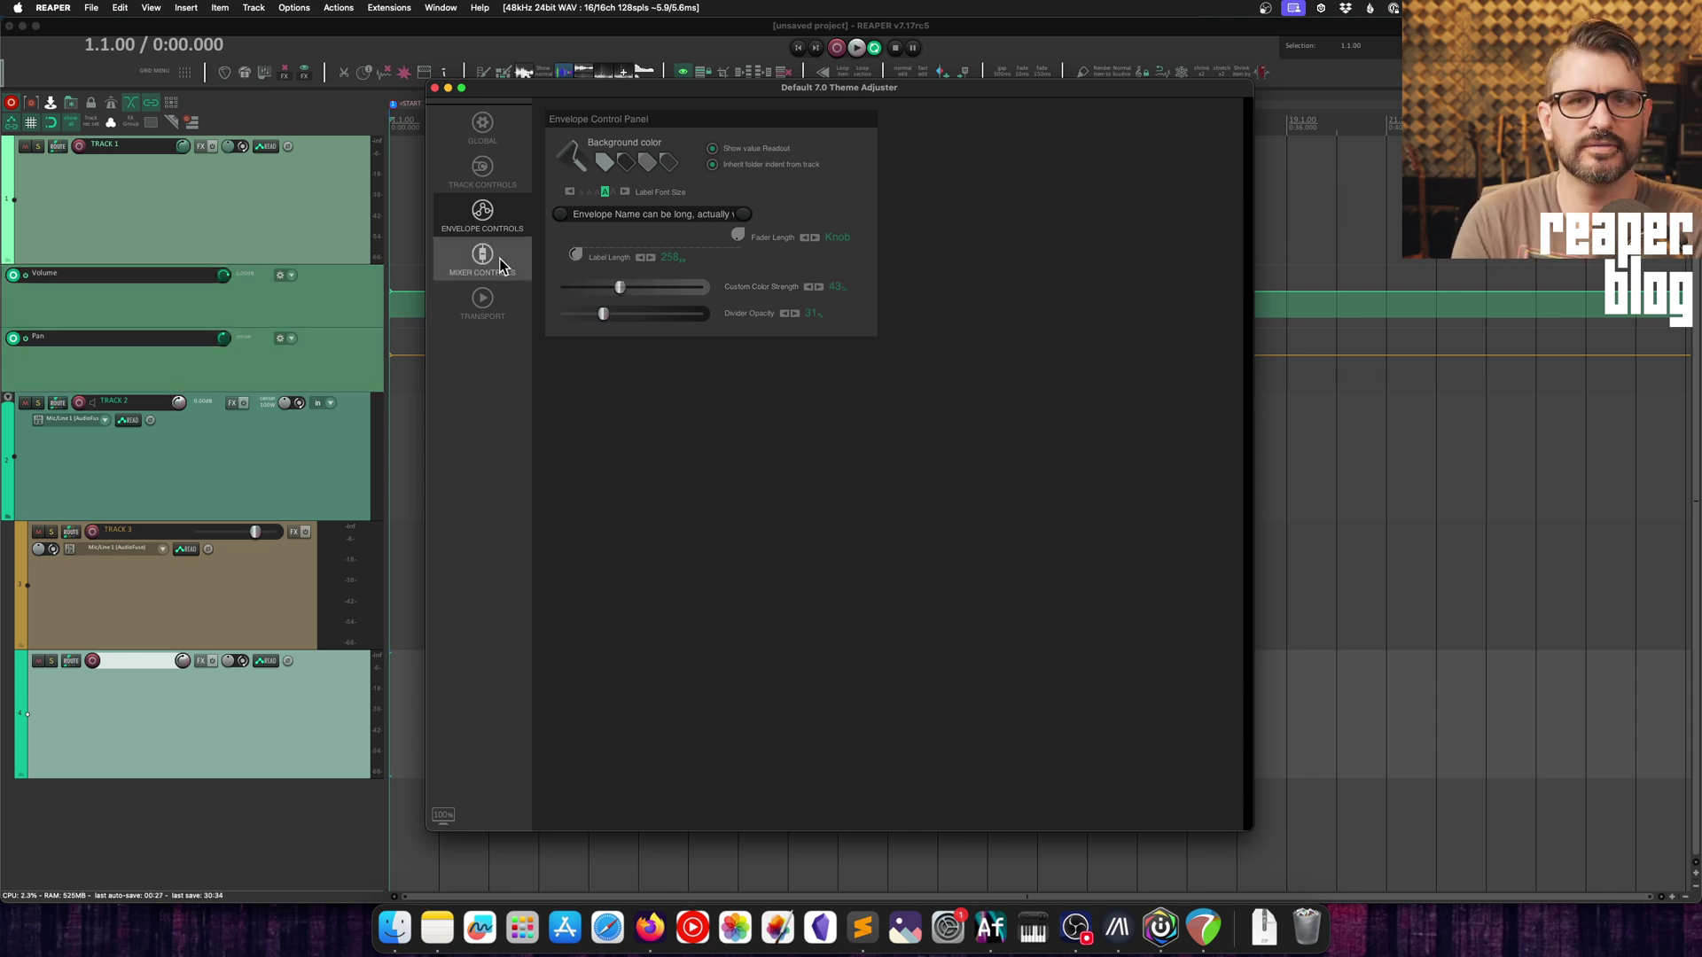
- Show the Mixer Controls settings with the docked Mixer open beside the adjuster
left_click(502, 266)
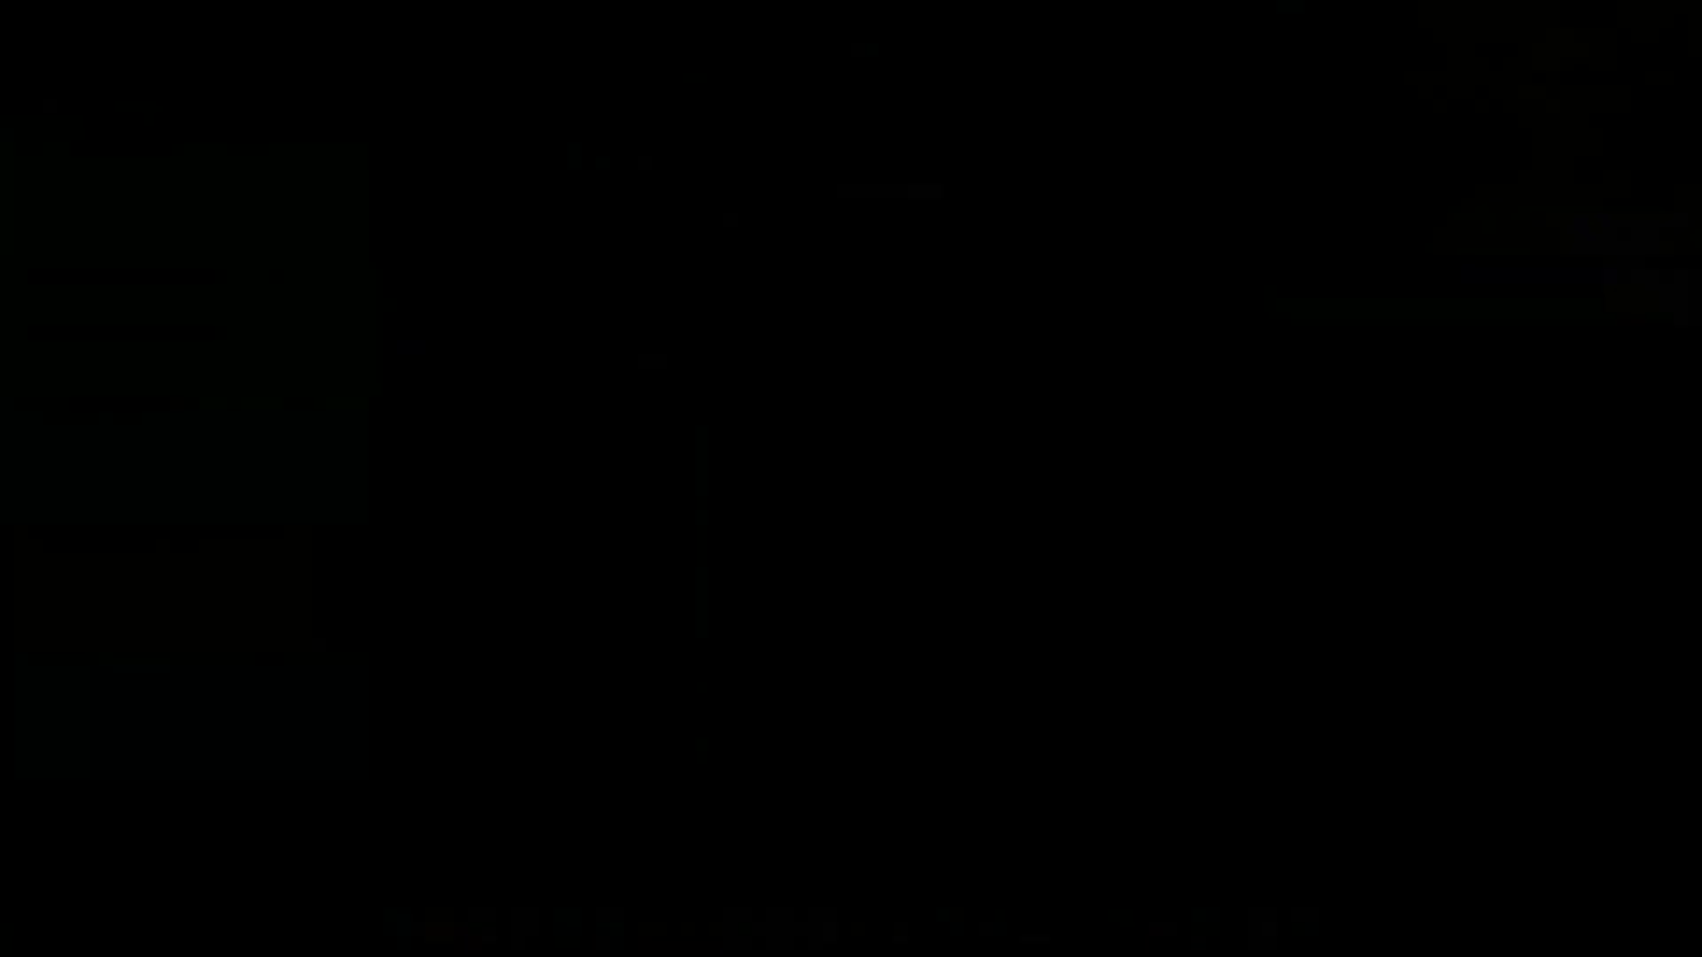
left_click(268, 199)
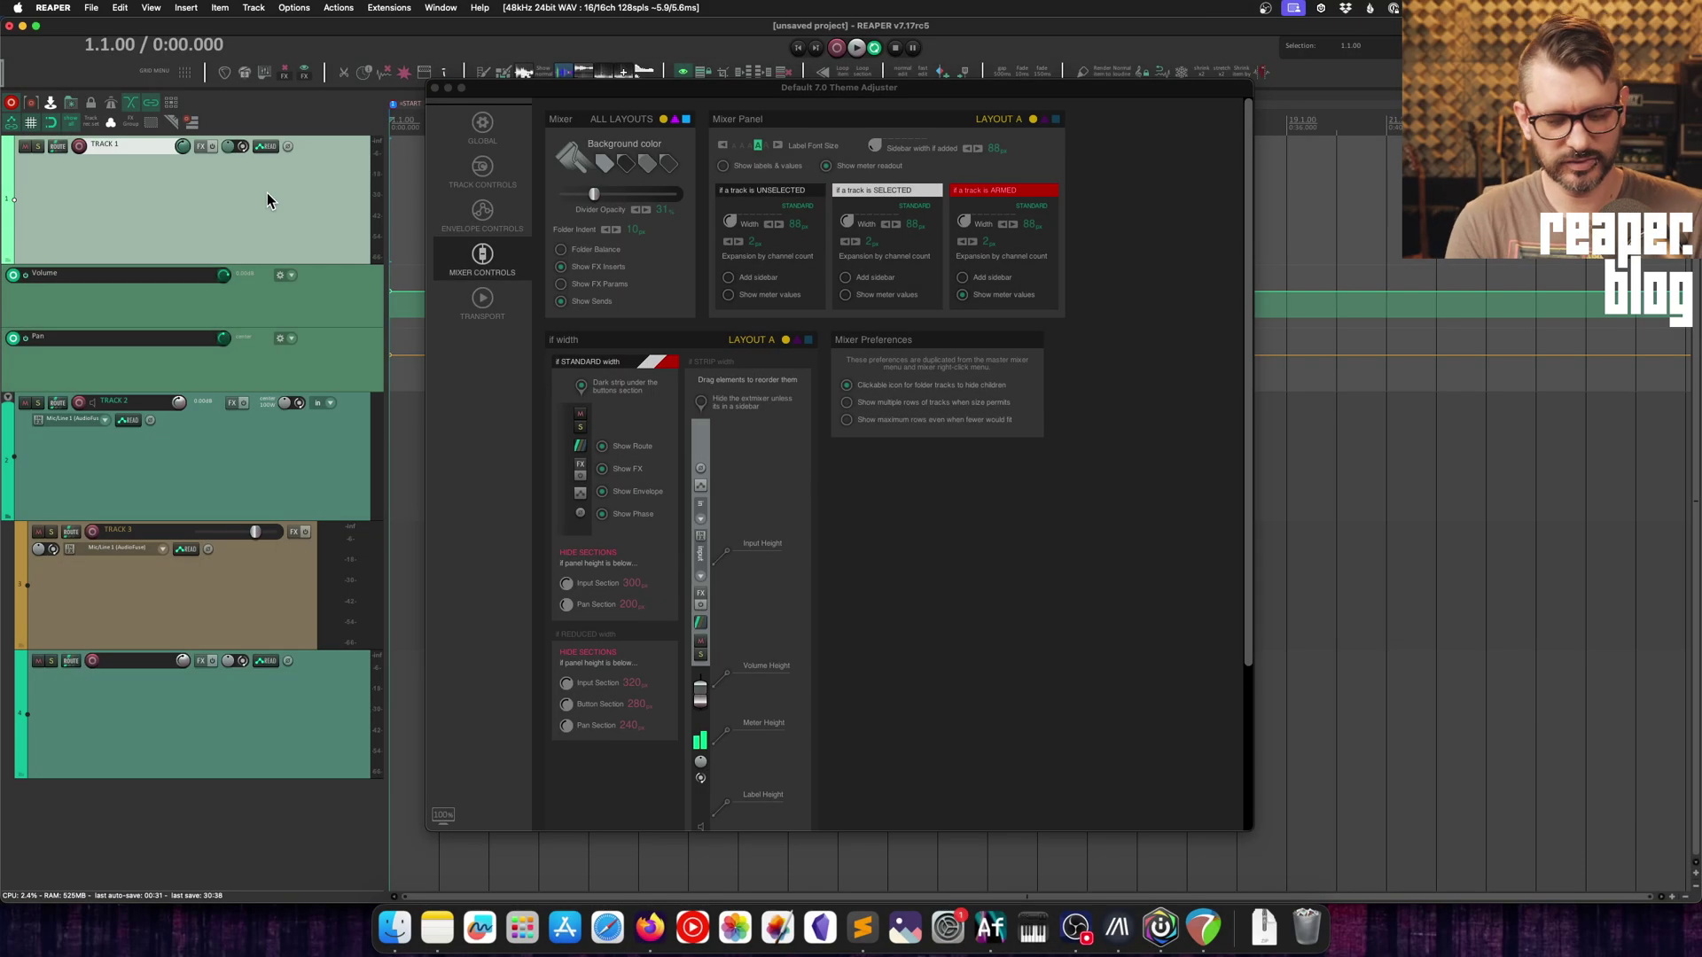
key("super+m")
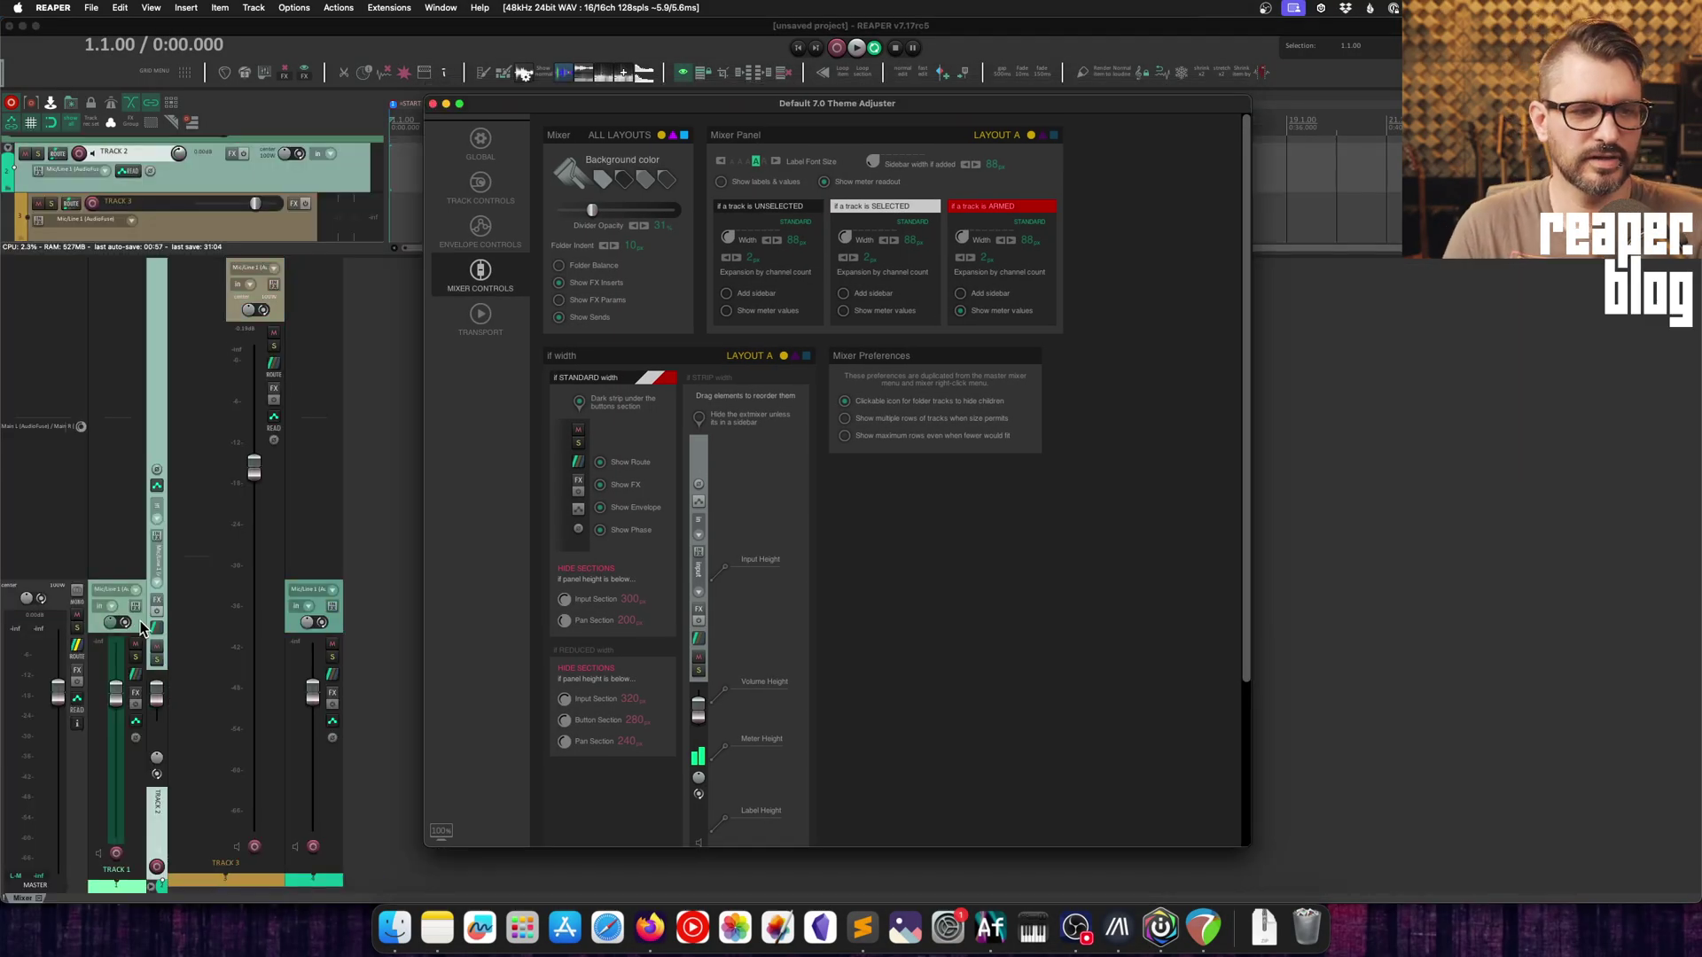
left_click(314, 496)
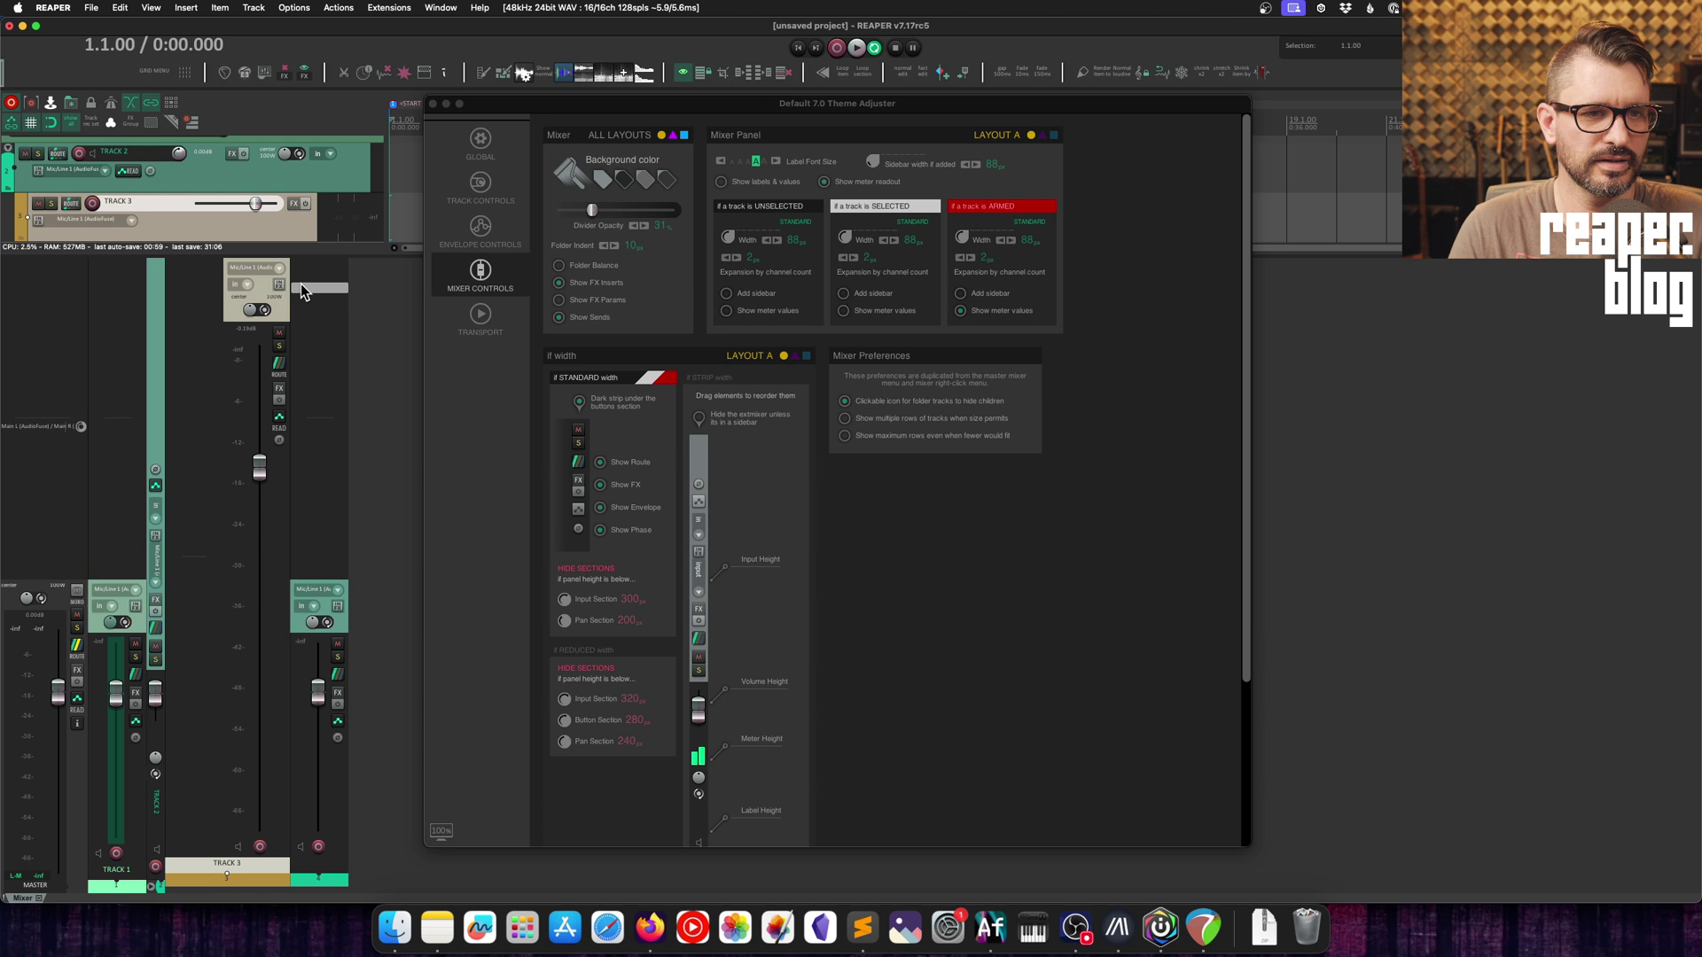
left_click(266, 315)
left_click_drag(685, 109, 704, 94)
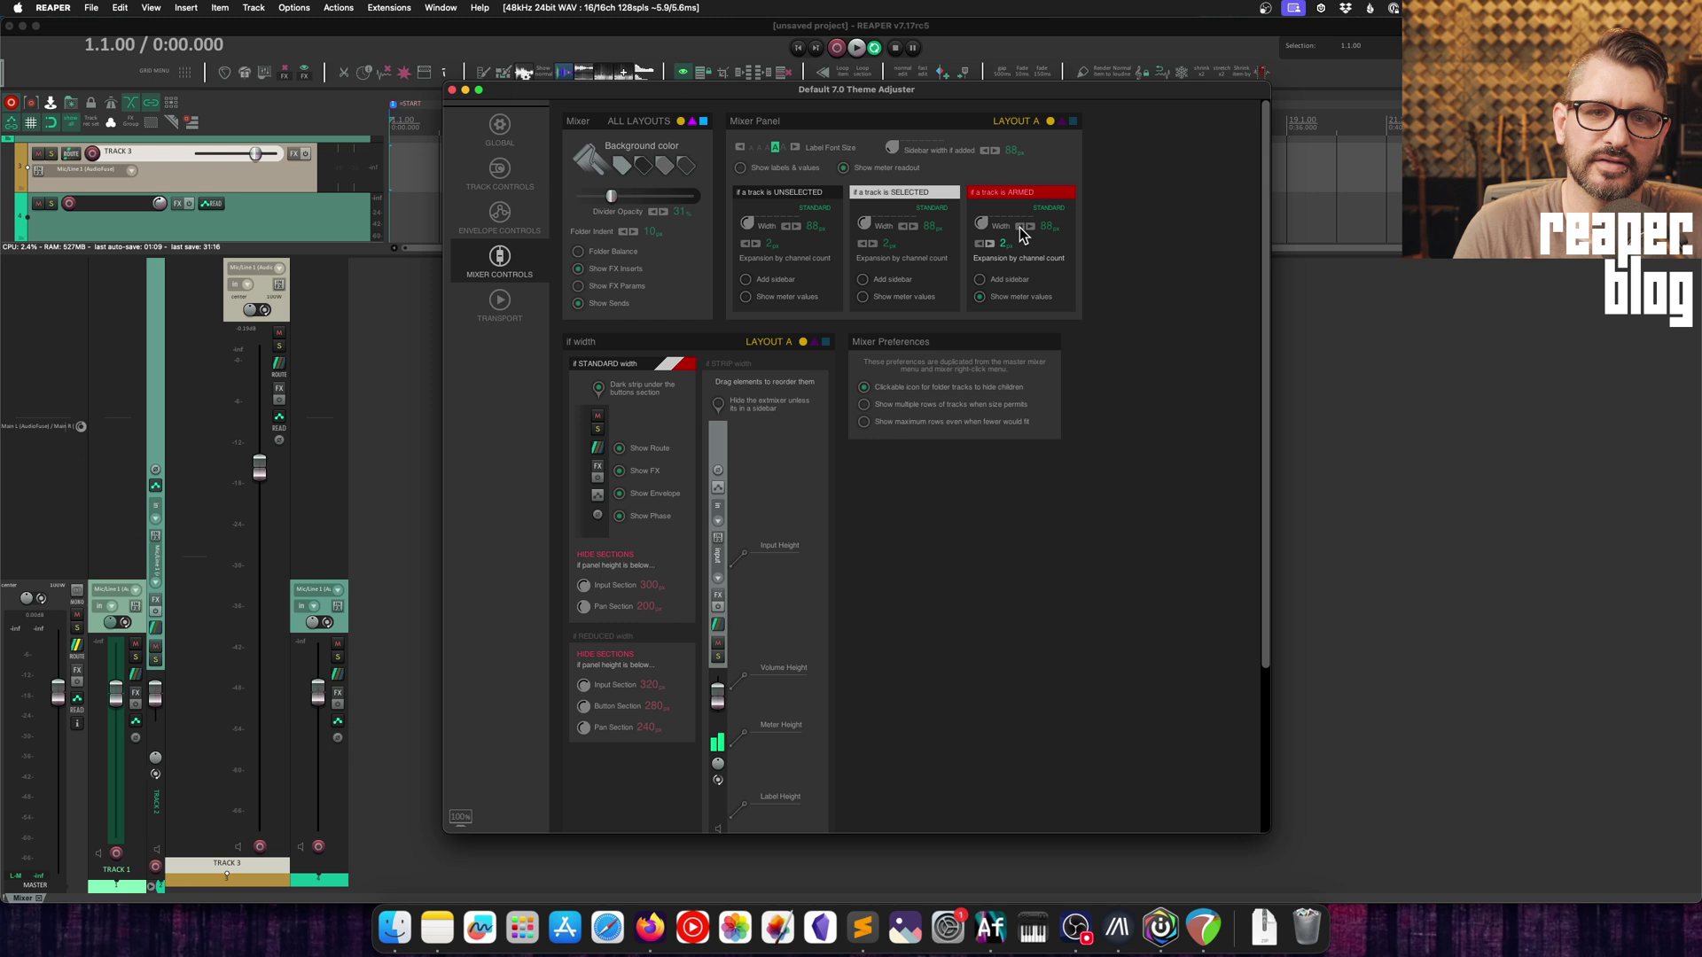
- Turn on Show labels & values for Layout A mixer strips and adjust the Label Font Size
left_click(1063, 122)
left_click(1050, 122)
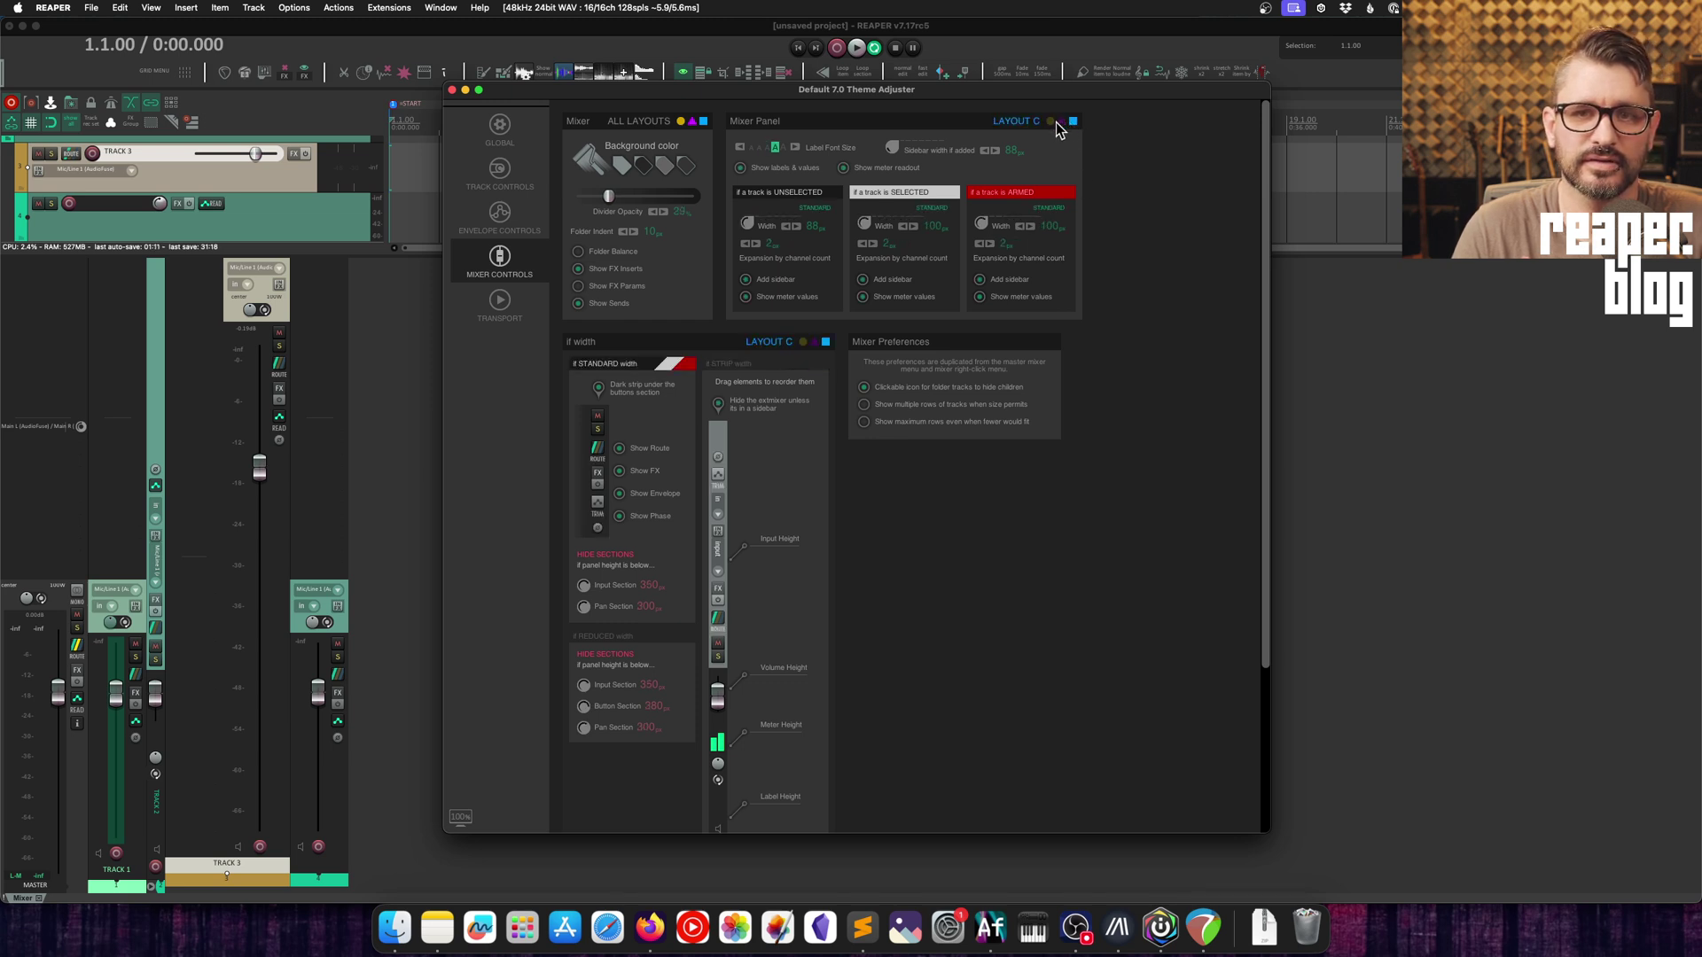
left_click(741, 168)
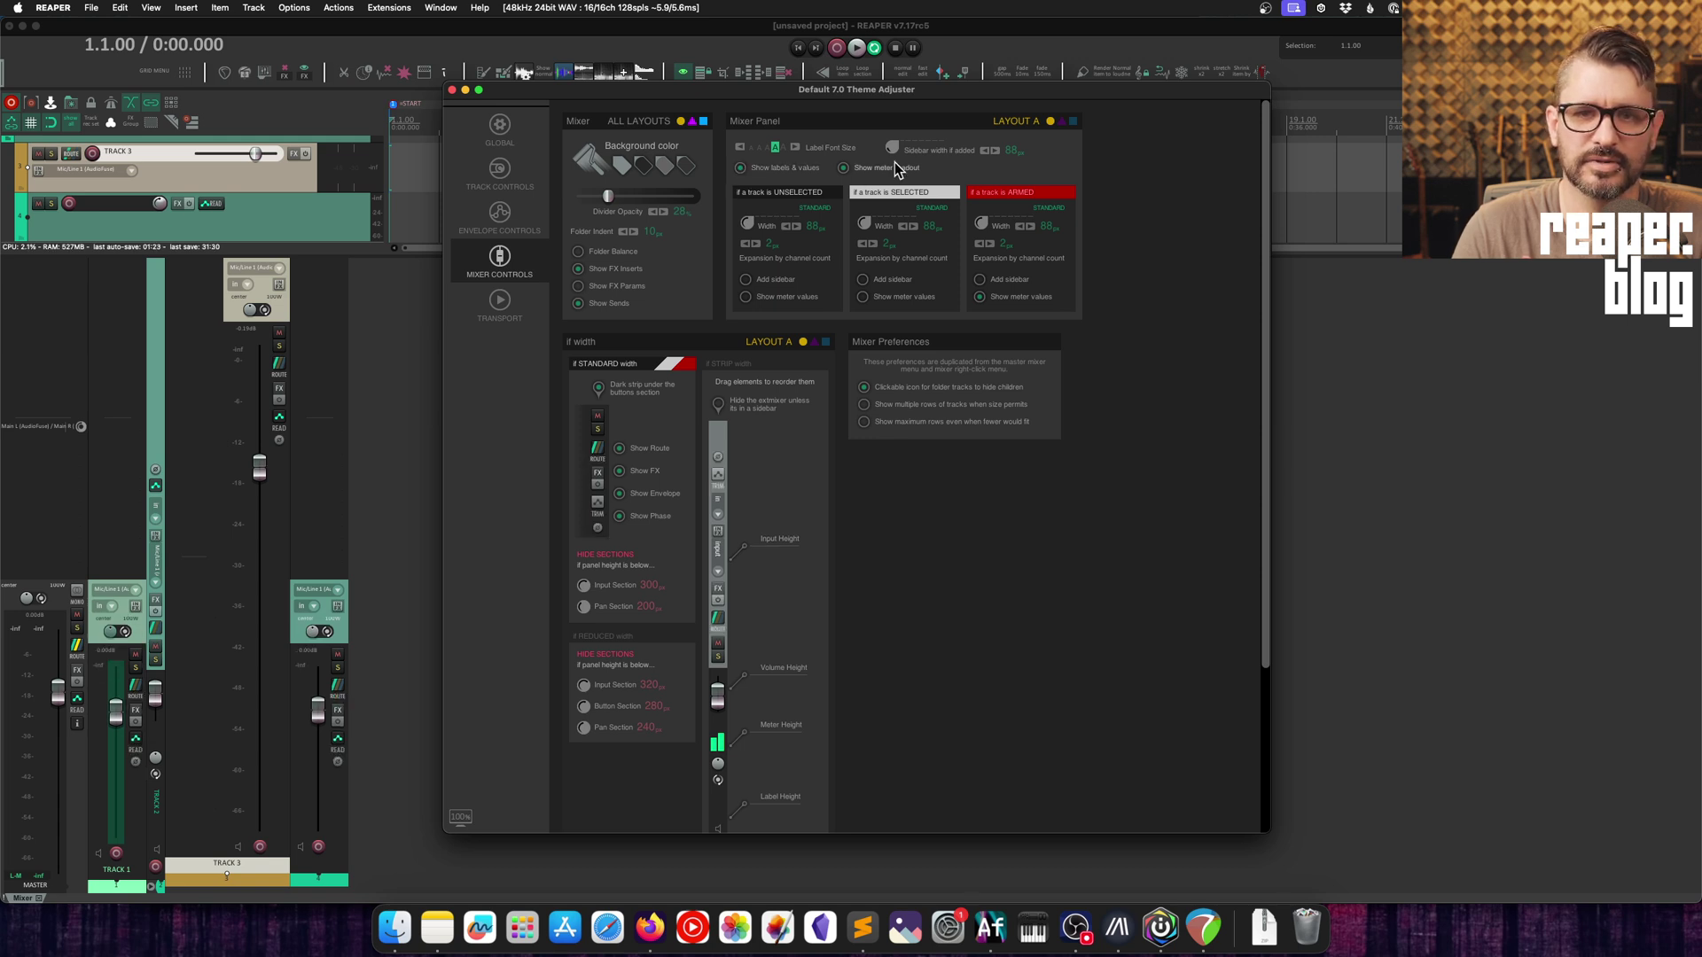
left_click(795, 149)
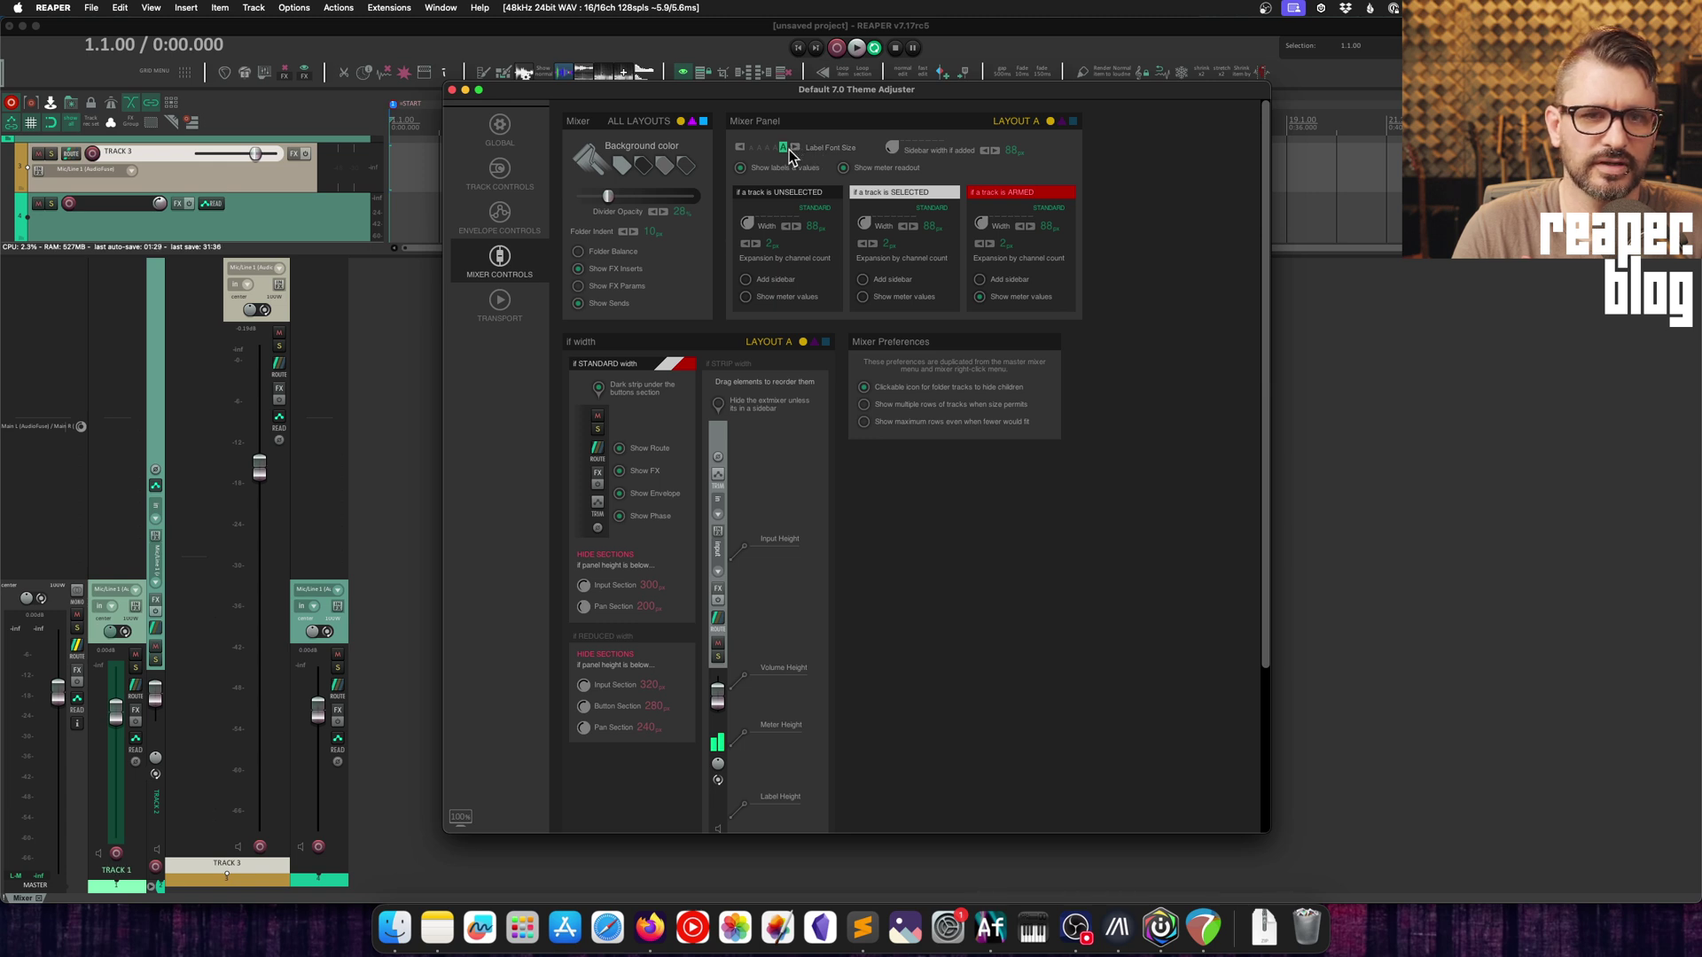
left_click(740, 147)
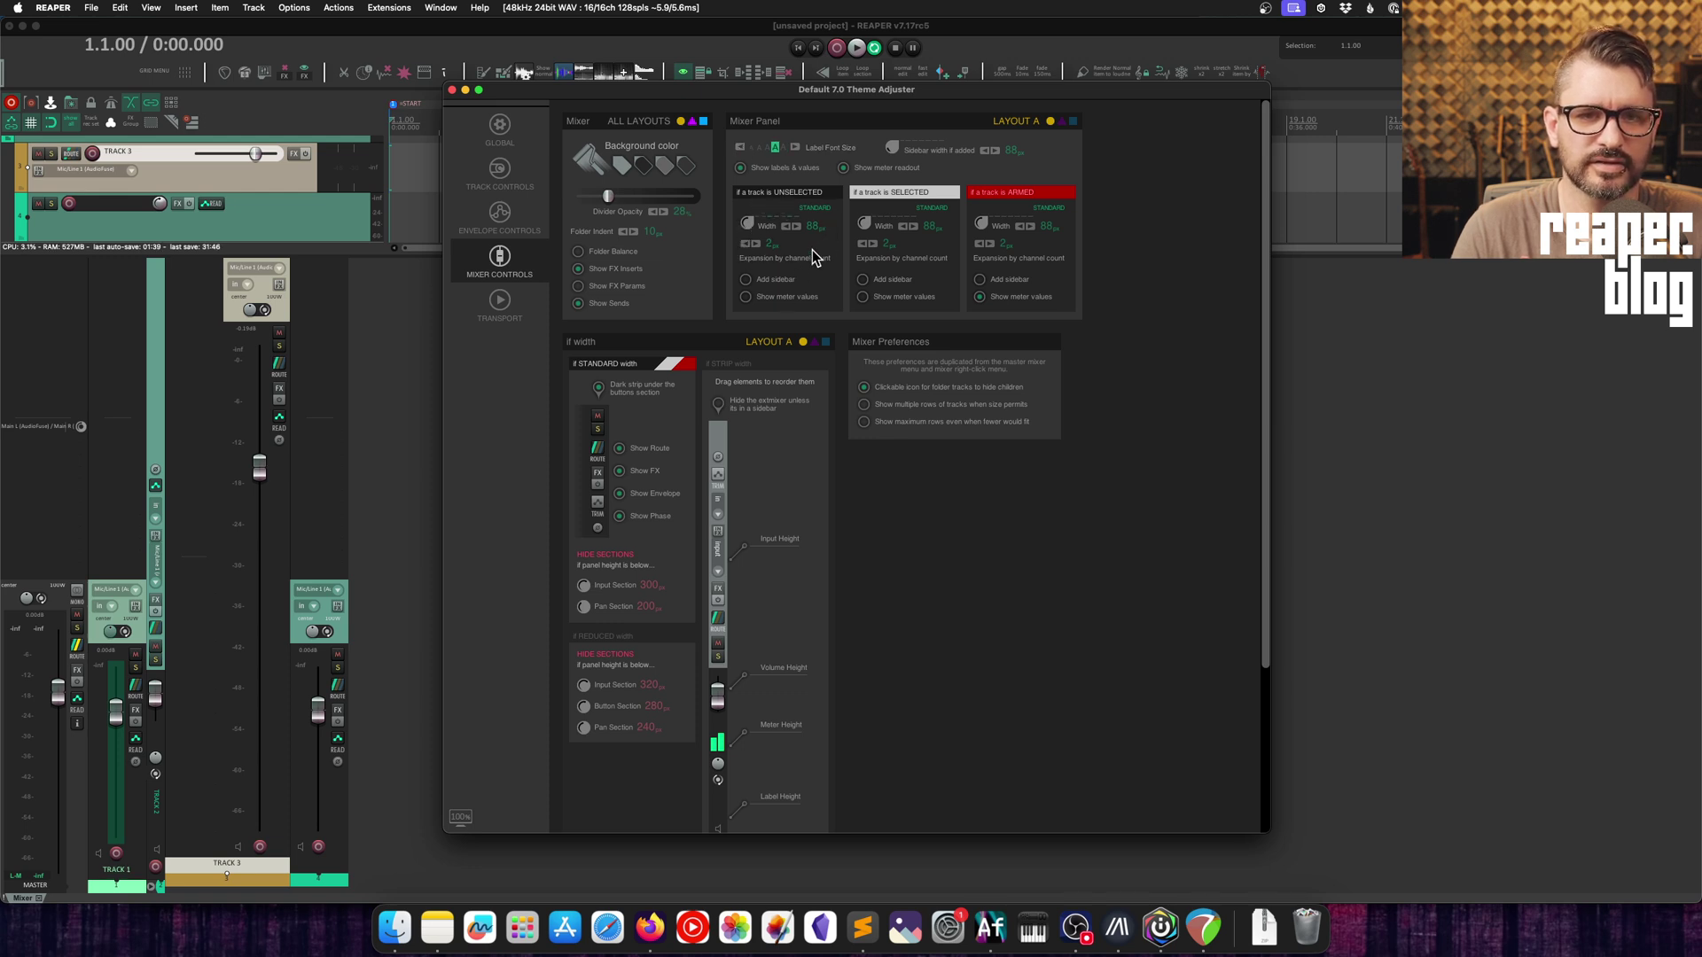
- Widen unselected mixer strips to 140 px and set the SELECTED width to REDUCED
left_click_drag(812, 226, 783, 268)
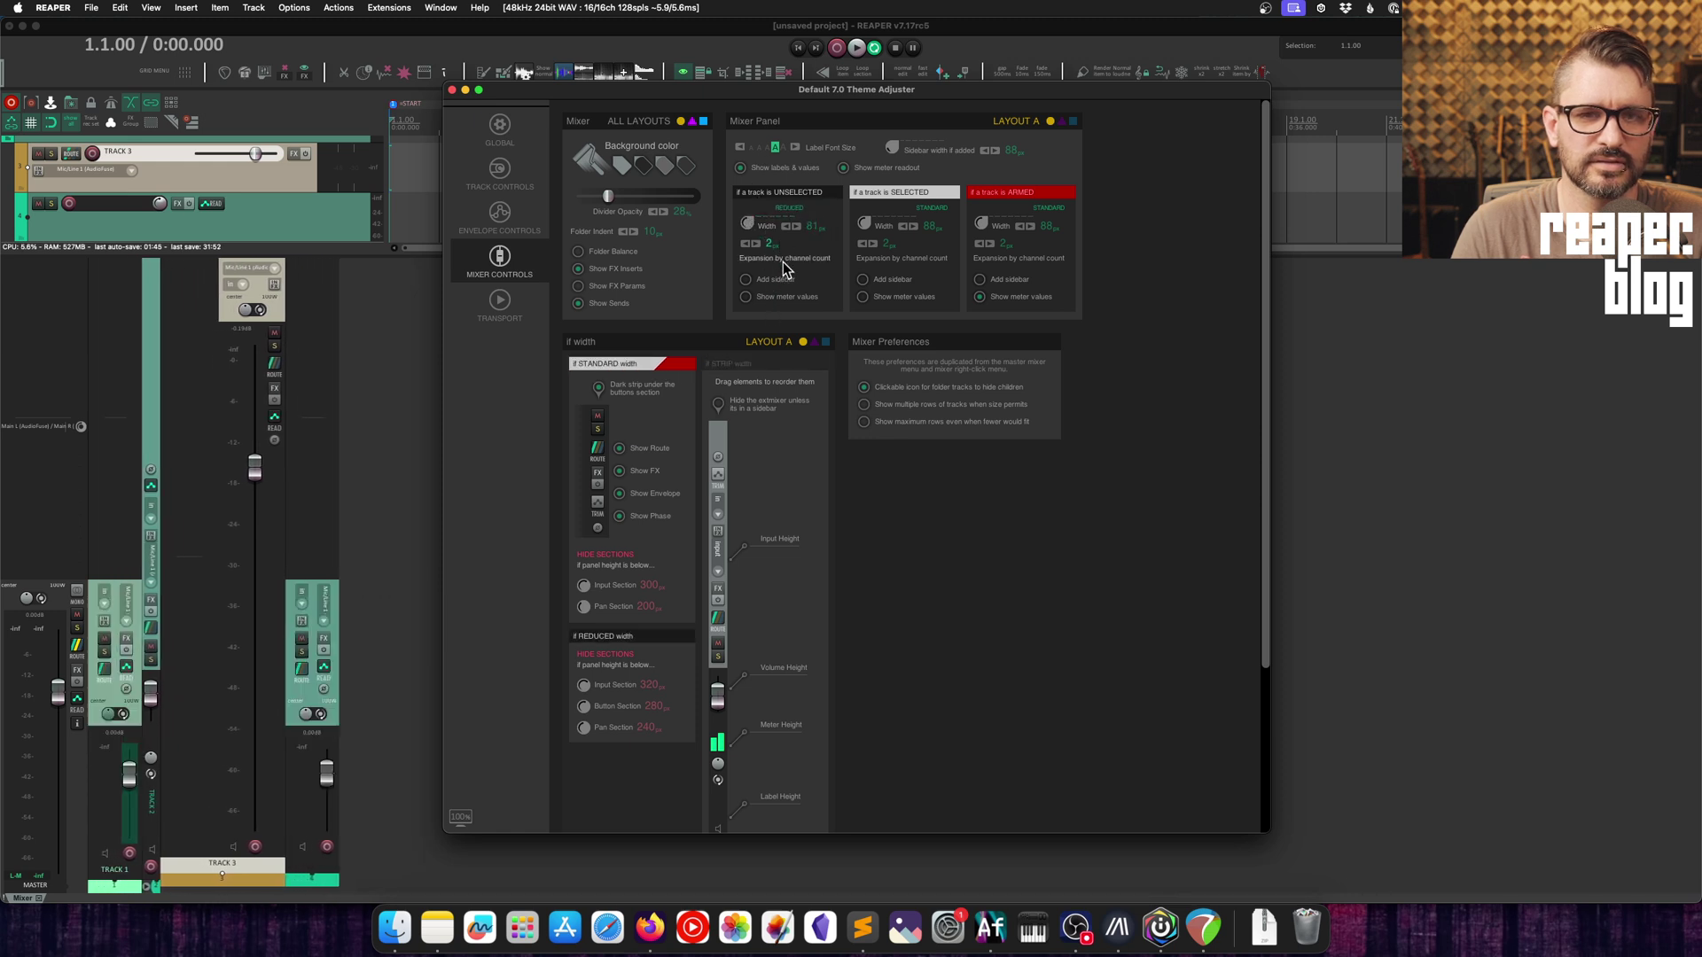
left_click_drag(864, 230, 867, 207)
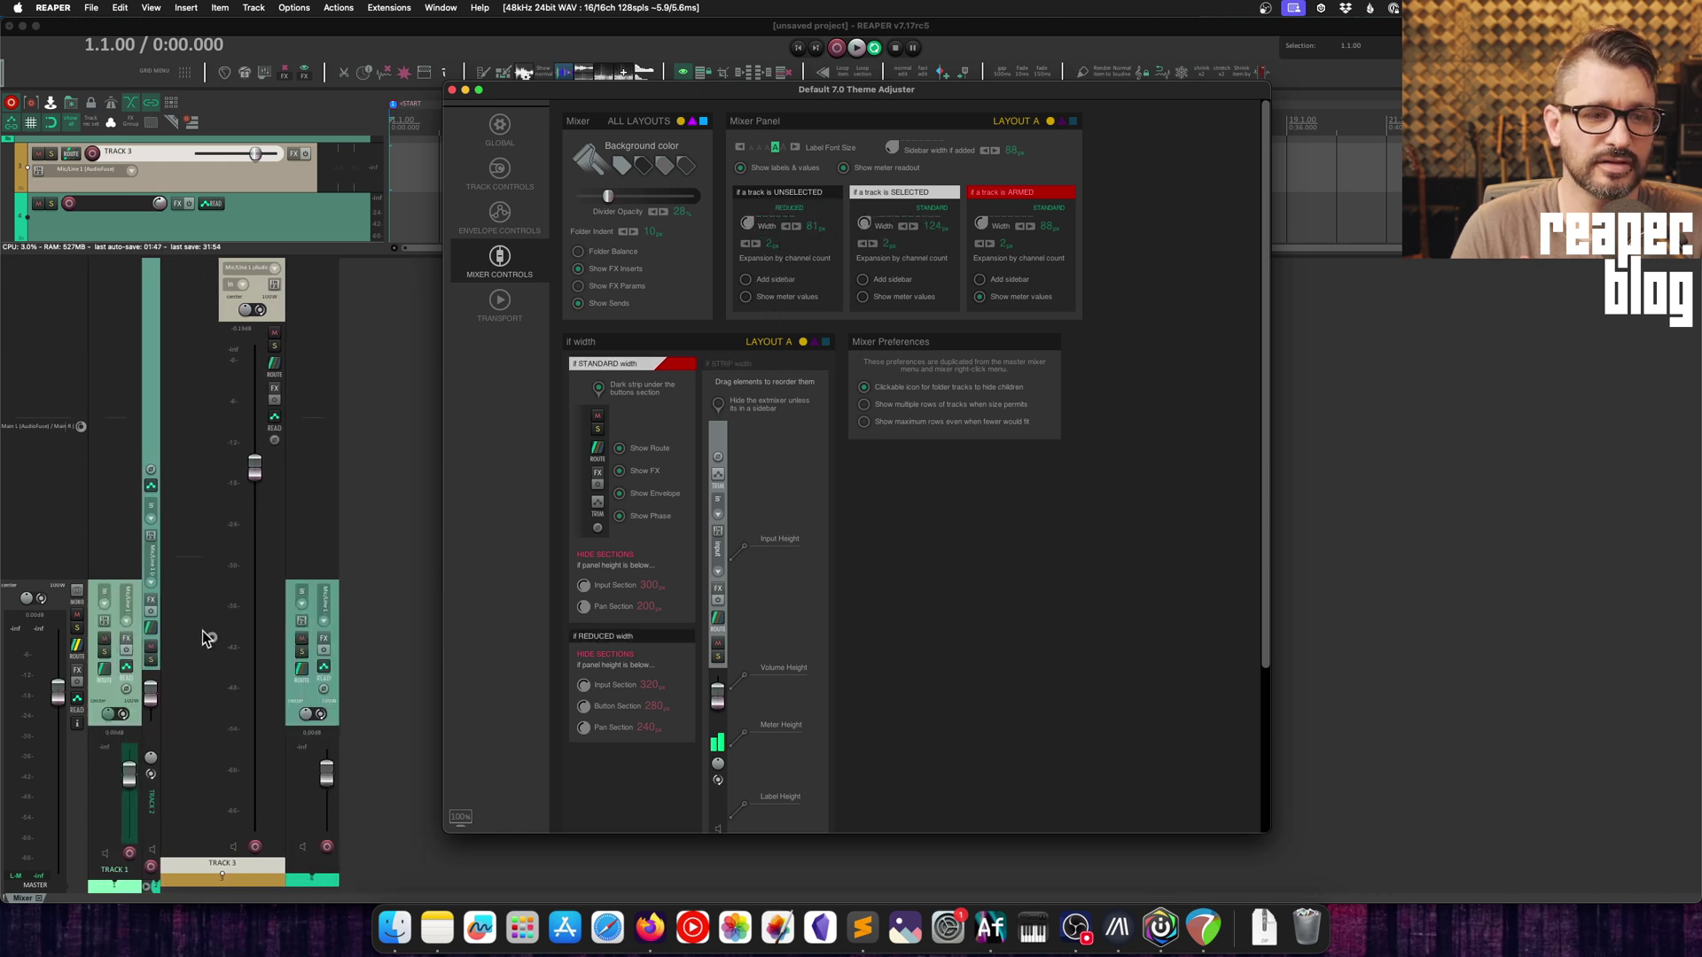
left_click(333, 707)
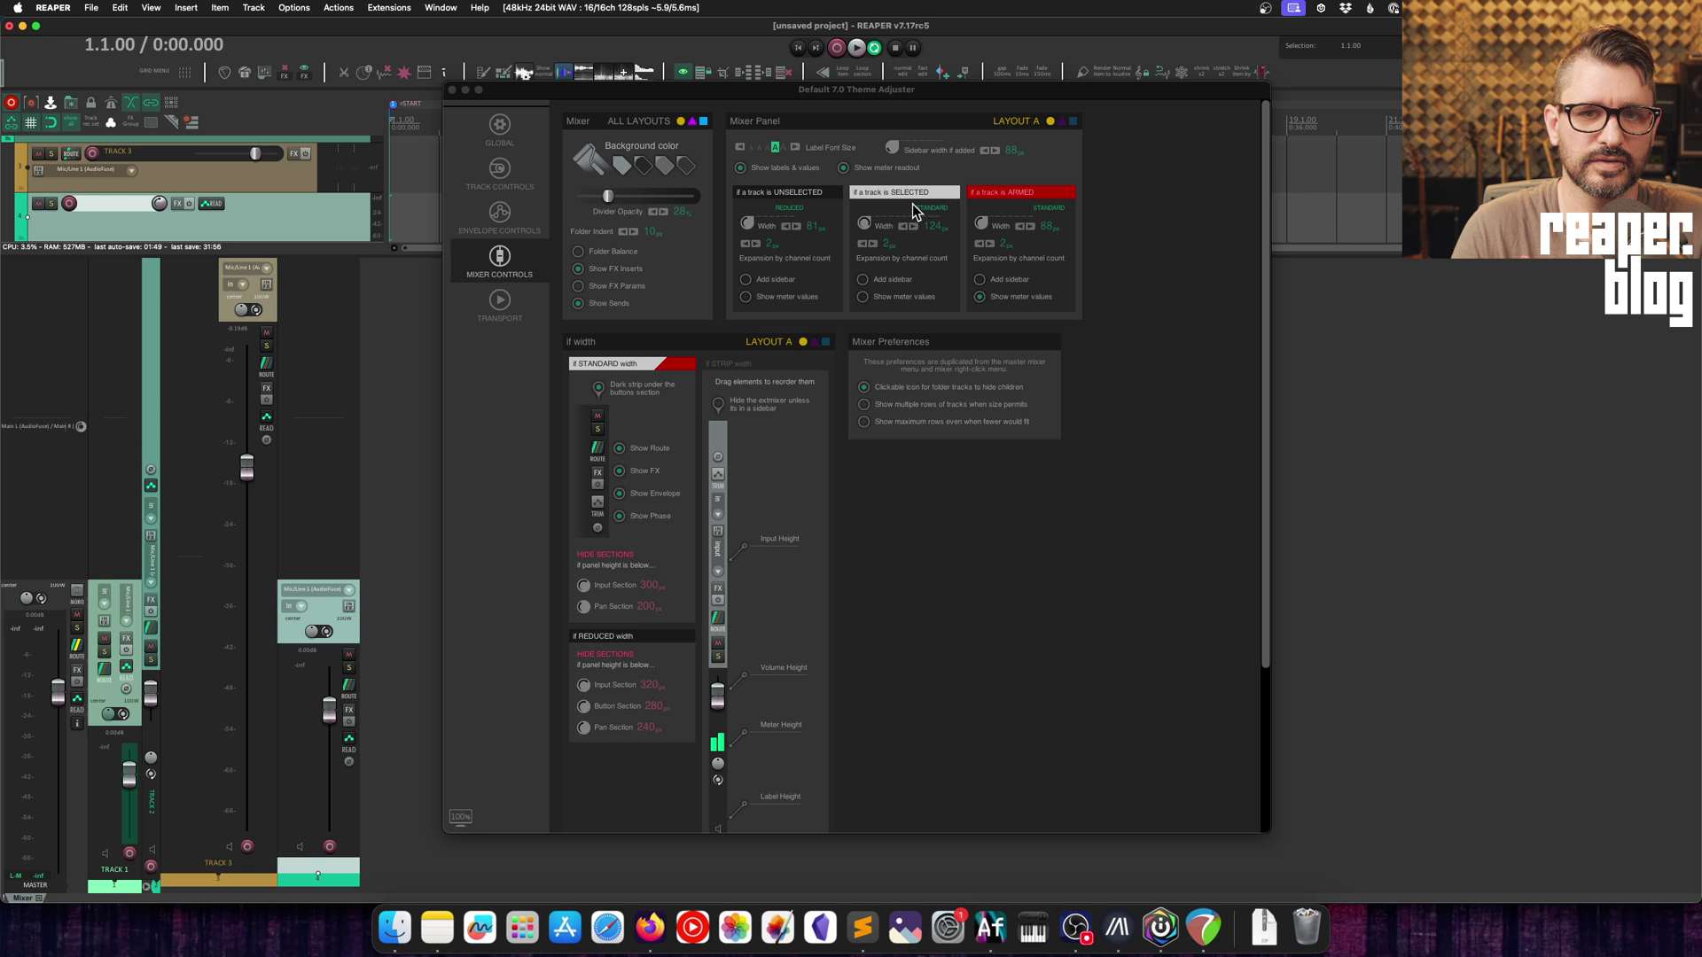
left_click_drag(860, 226, 889, 289)
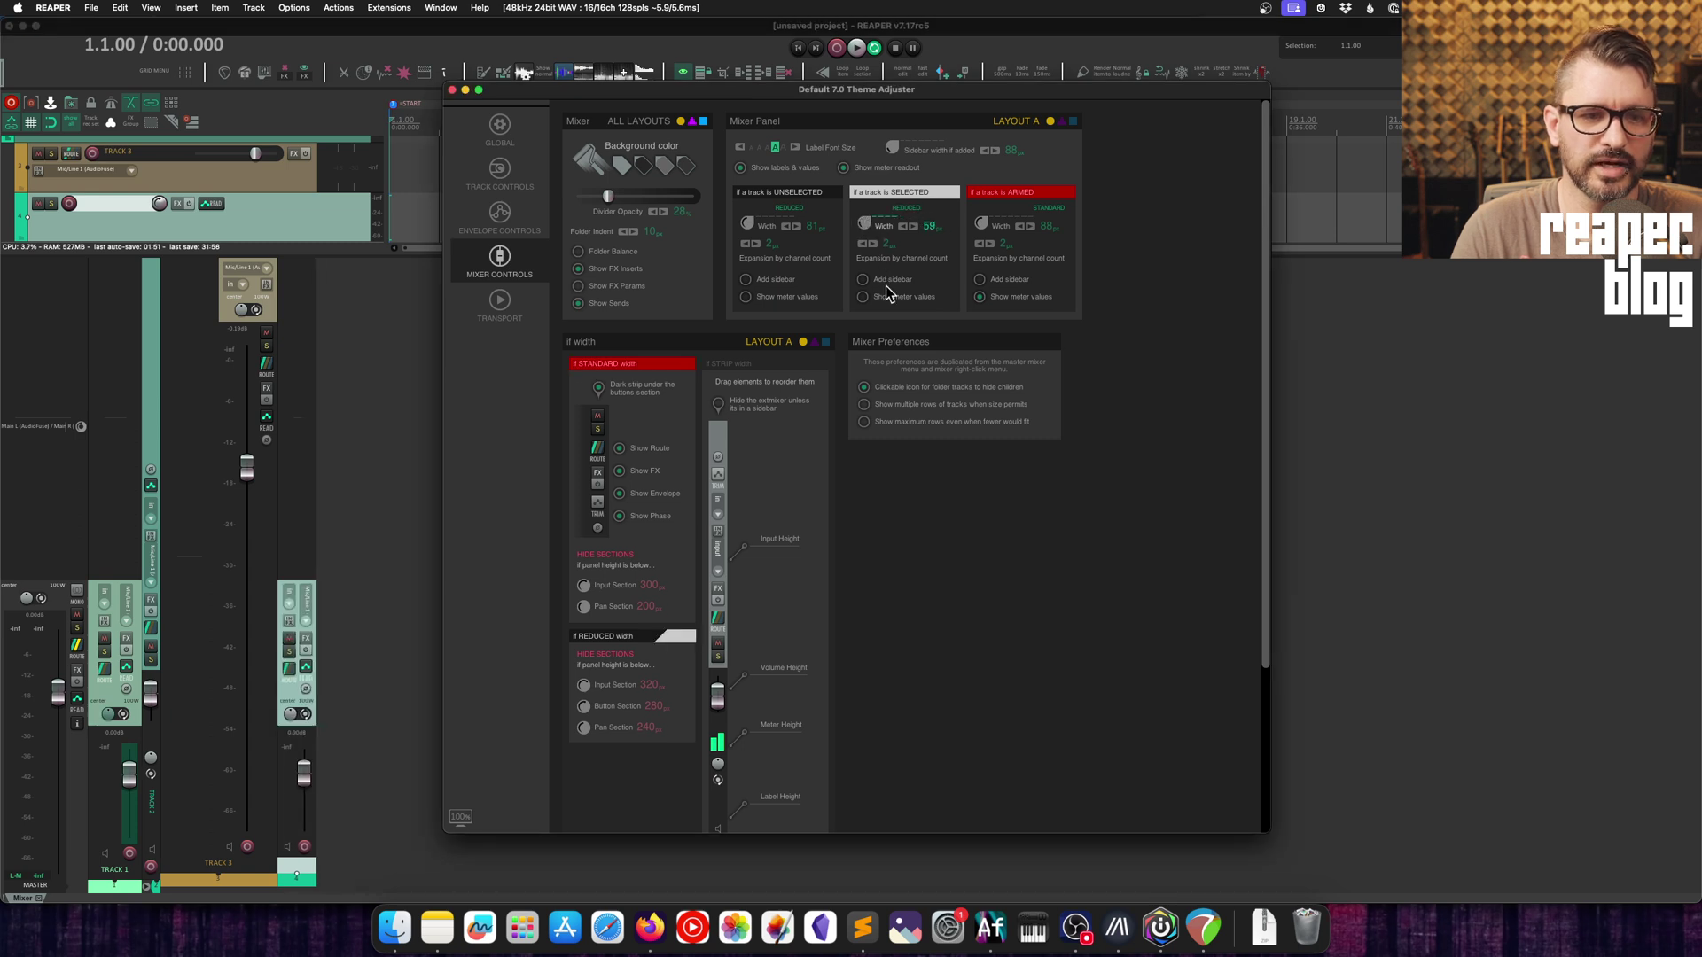
left_click(330, 568)
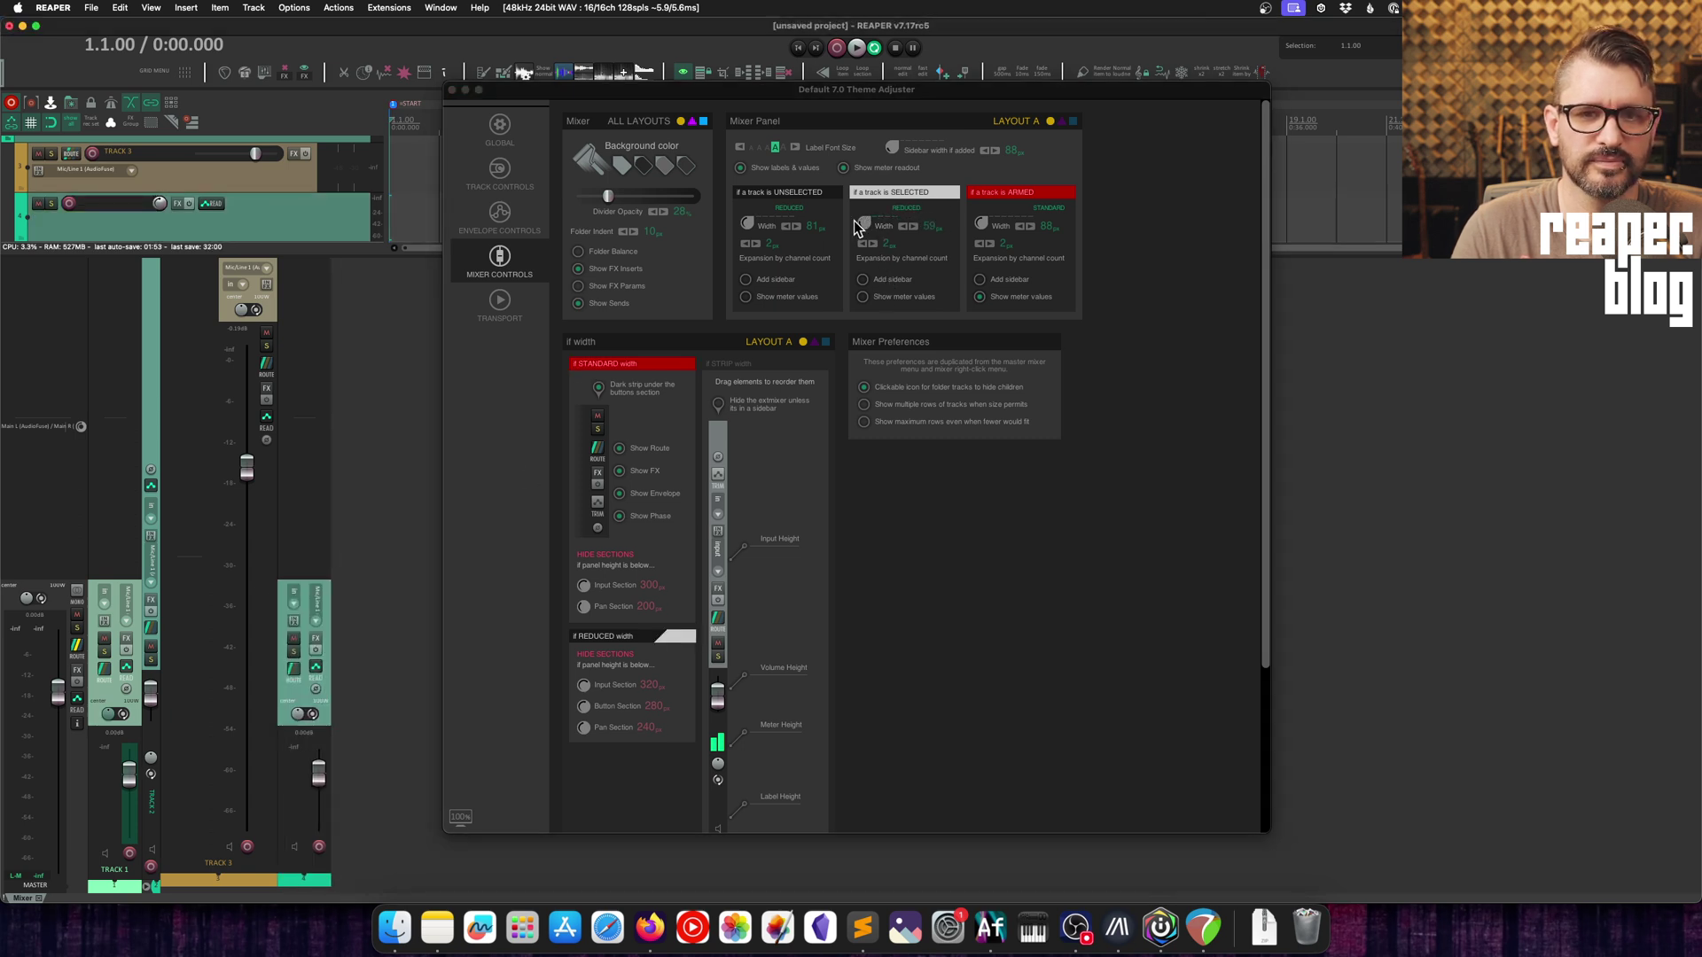
left_click_drag(858, 228, 871, 269)
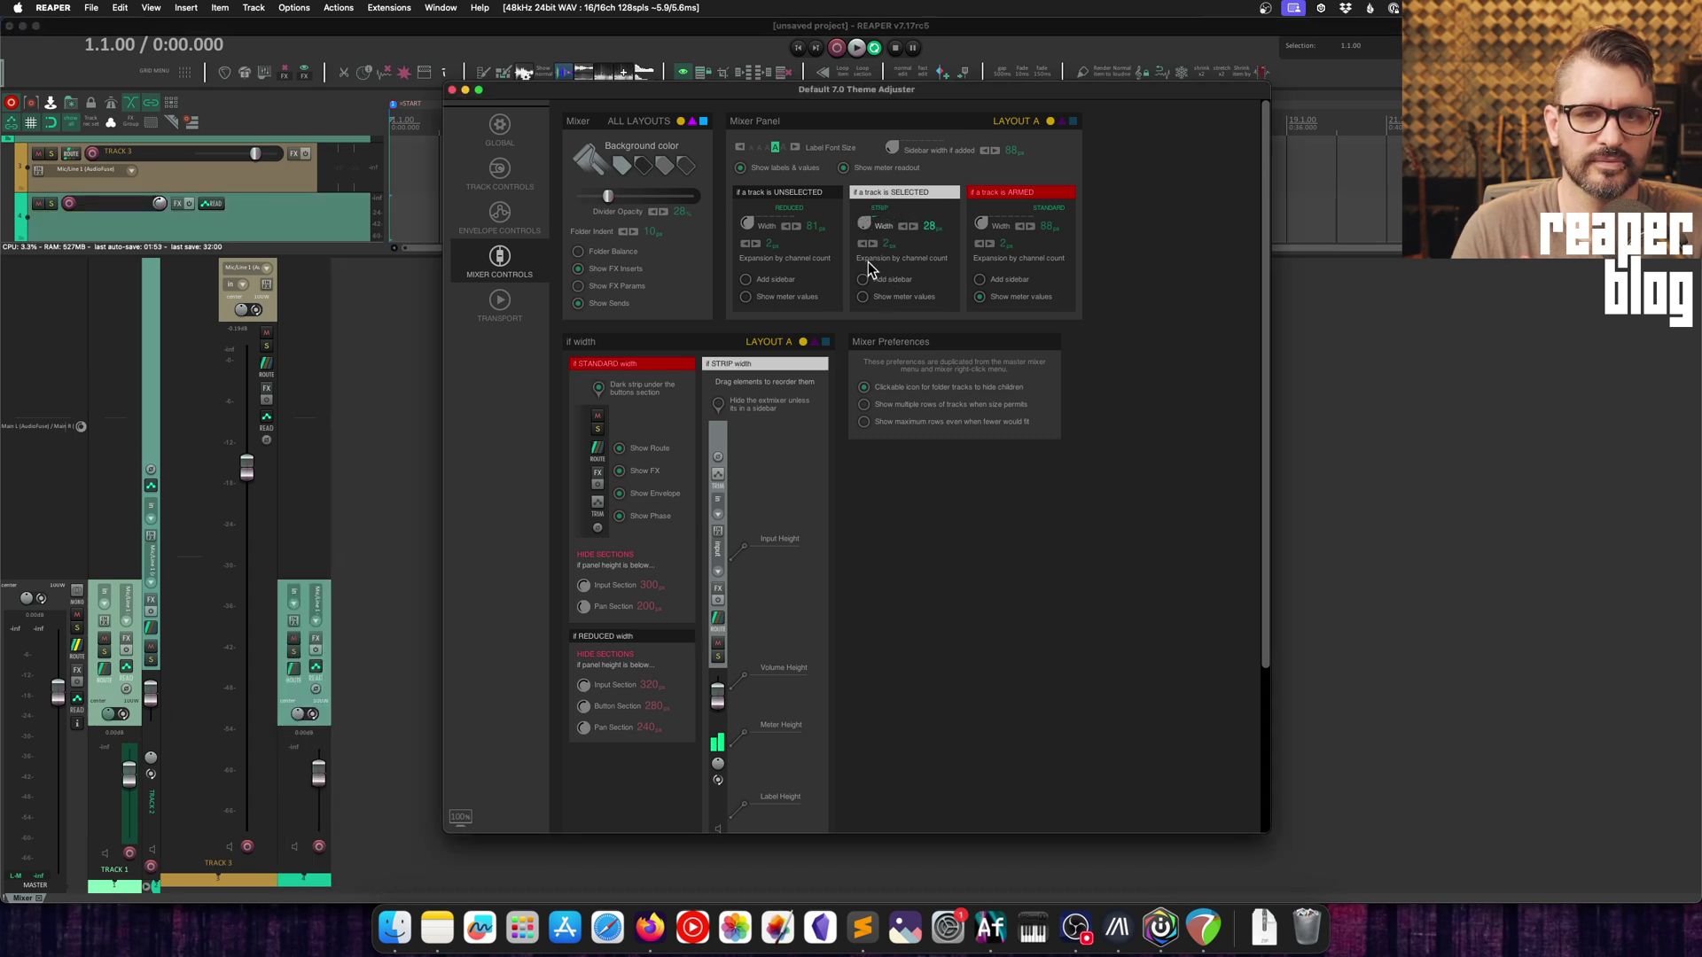
left_click(326, 628)
left_click_drag(859, 222, 870, 202)
left_click(116, 882)
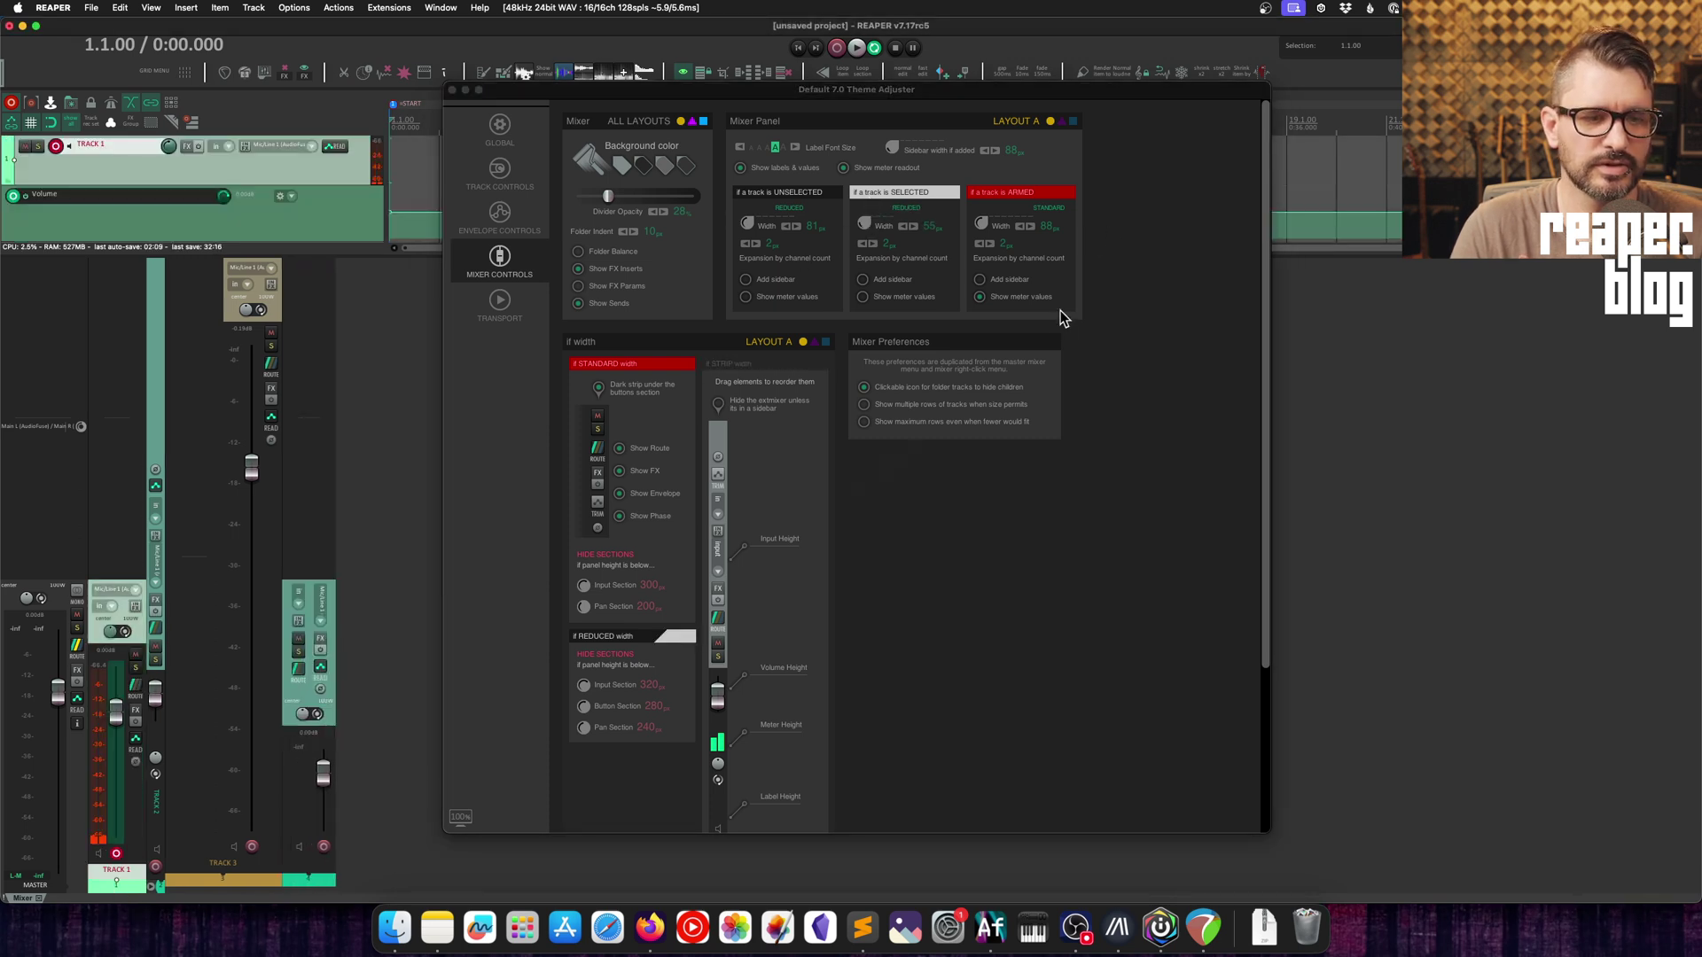
- Set the ARMED strip width to 112, with no sidebar, meter values shown, and expansion up to 6
left_click_drag(982, 225, 873, 208)
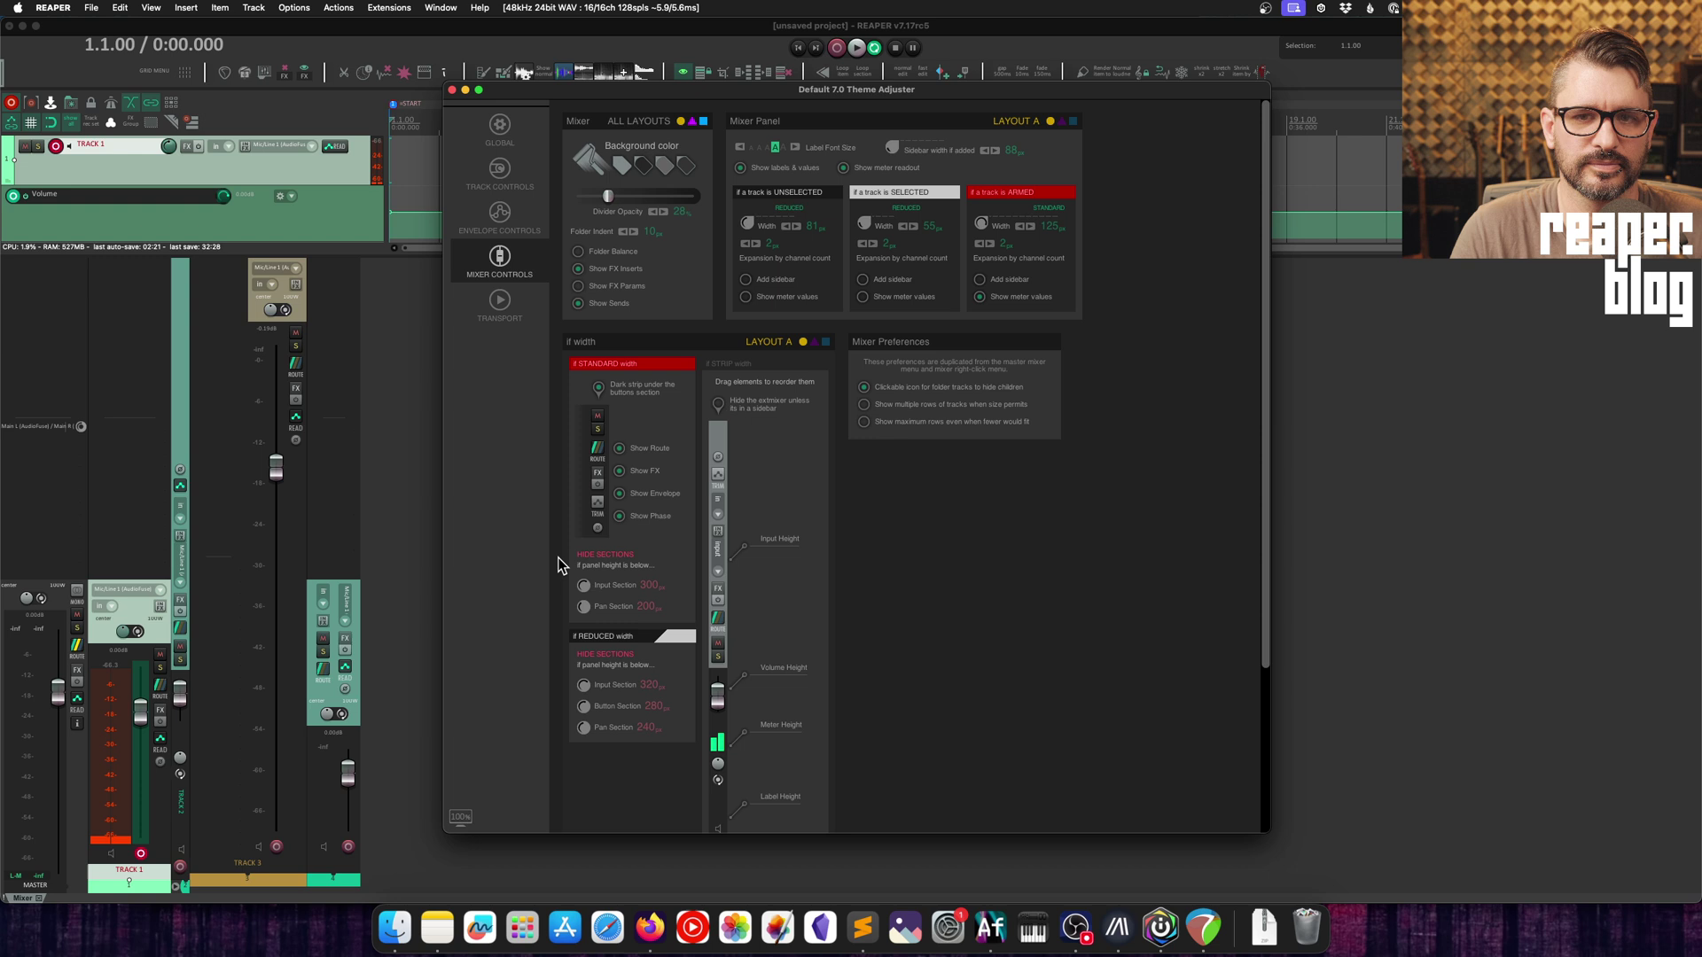
left_click(980, 281)
left_click(981, 281)
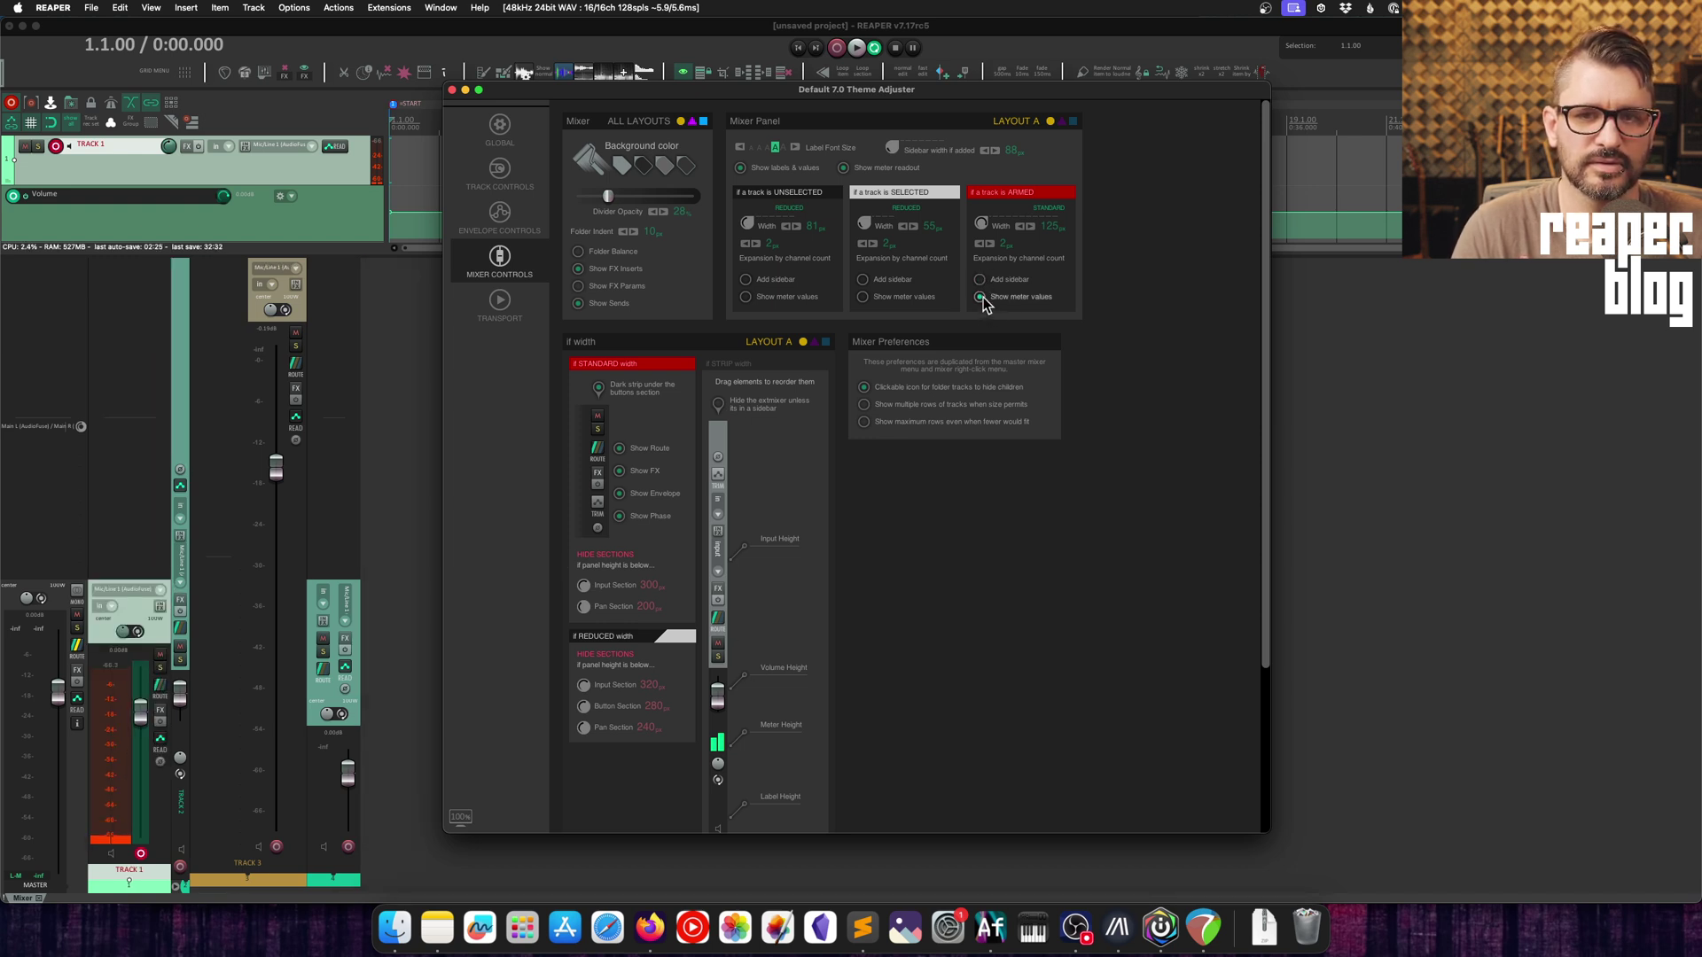
left_click(981, 297)
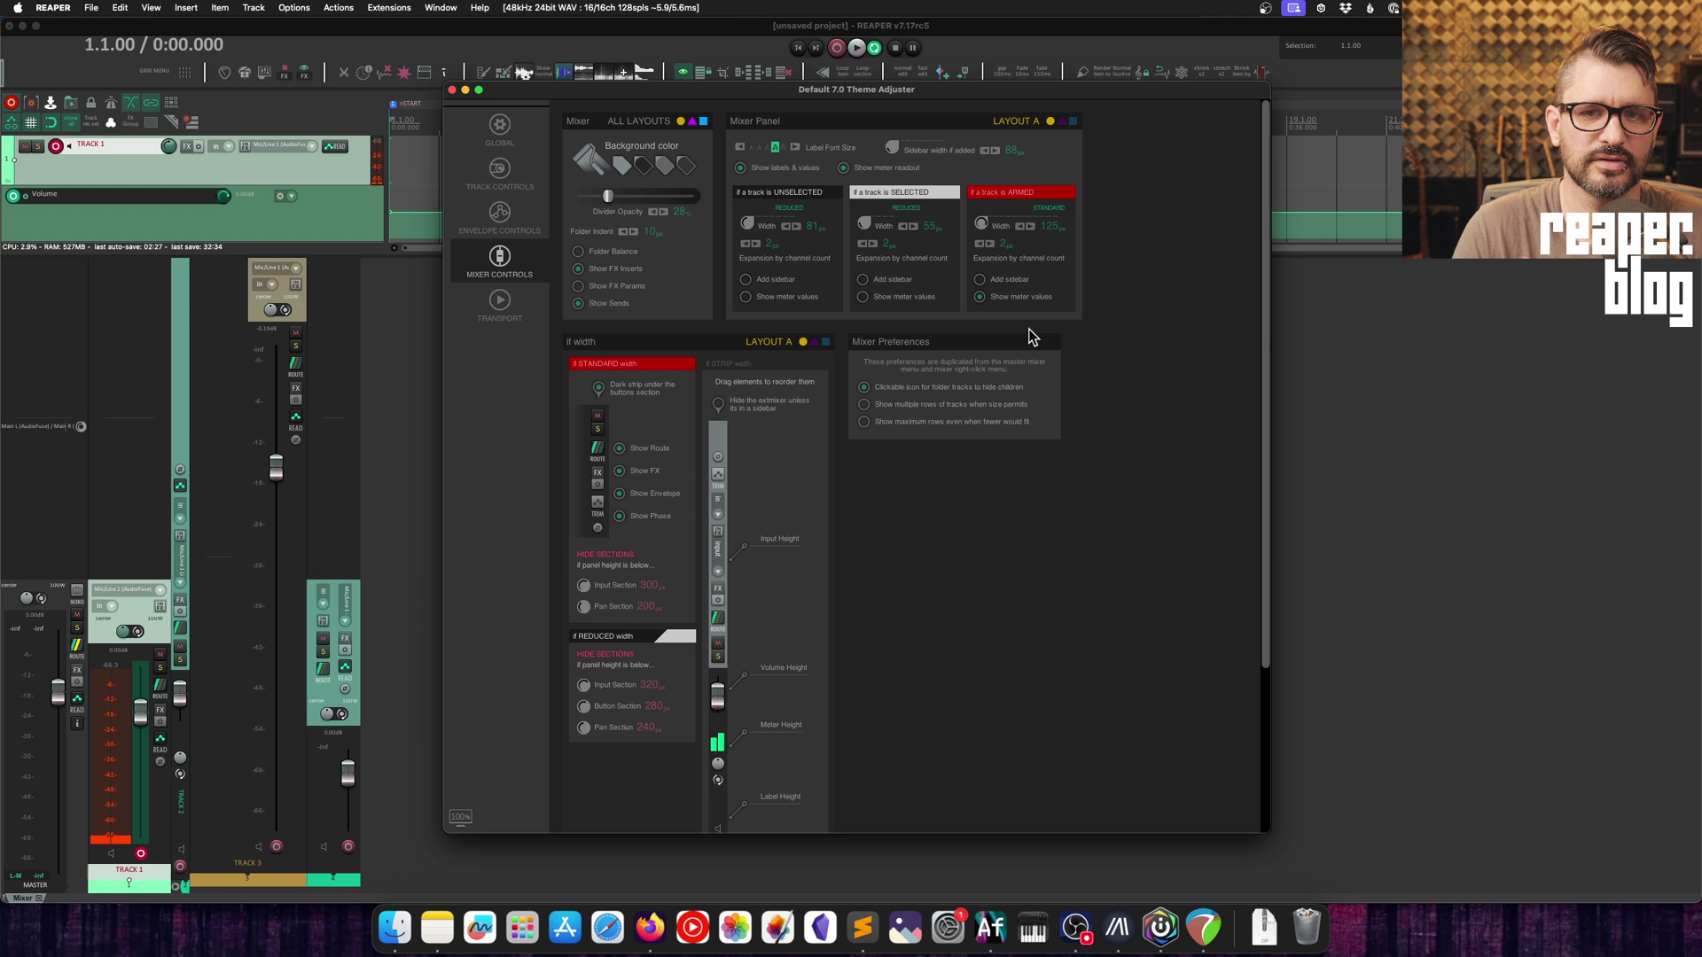
left_click_drag(994, 248, 996, 259)
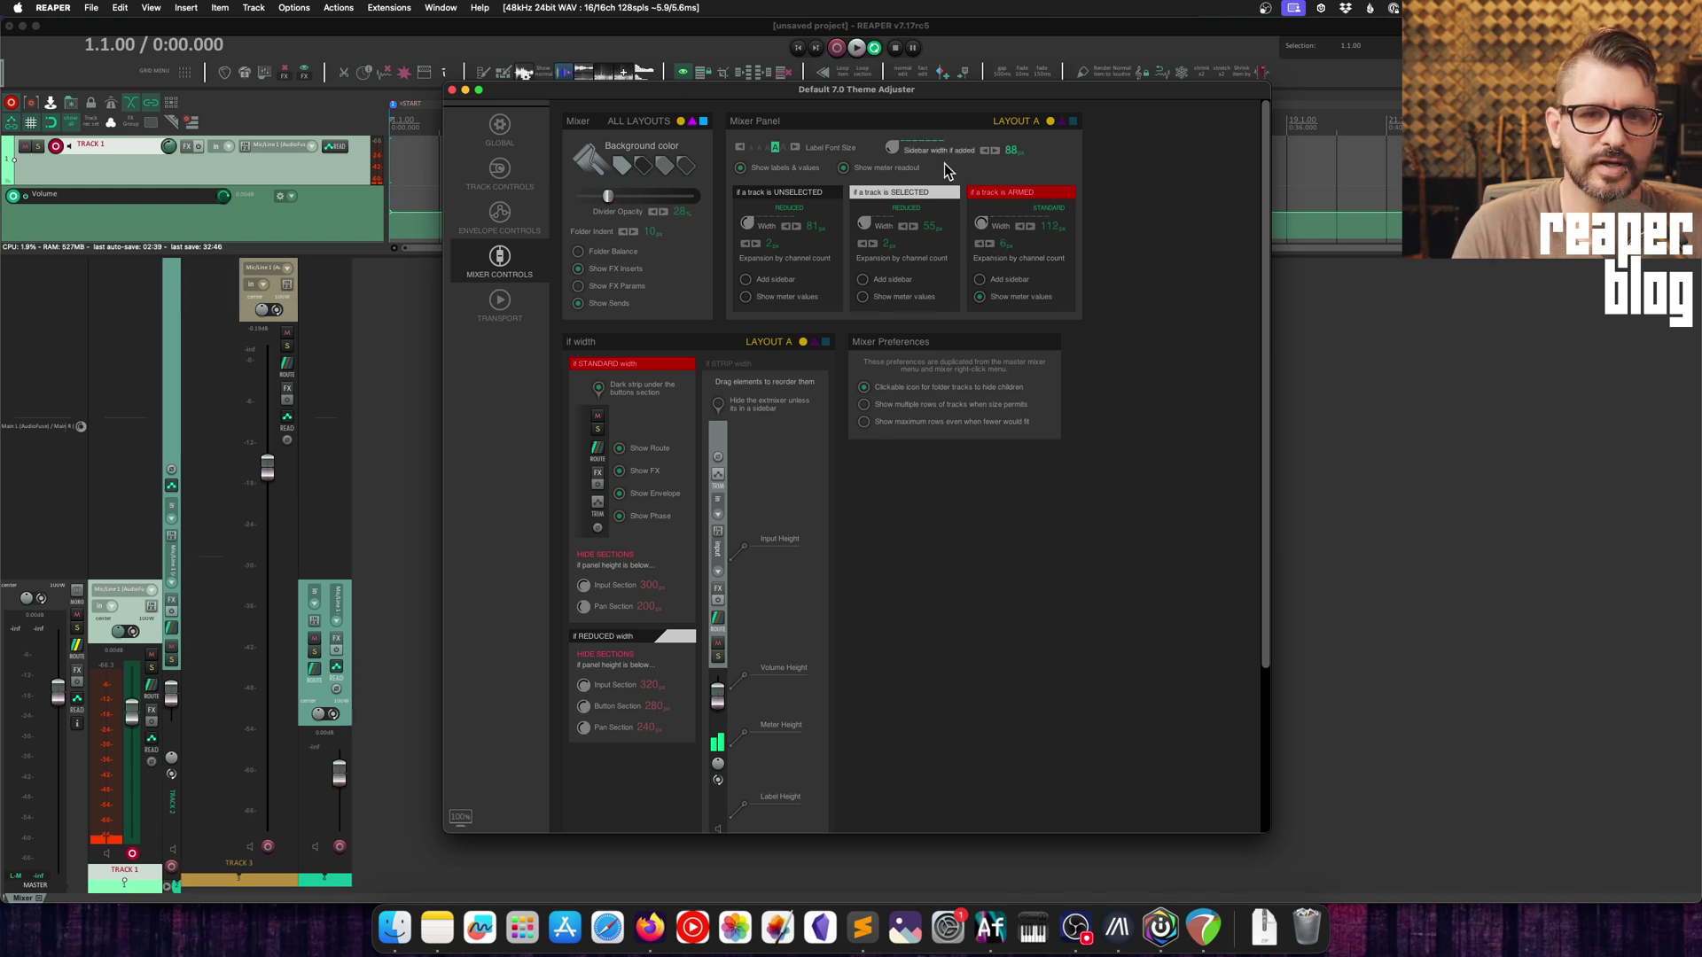
left_click(1062, 122)
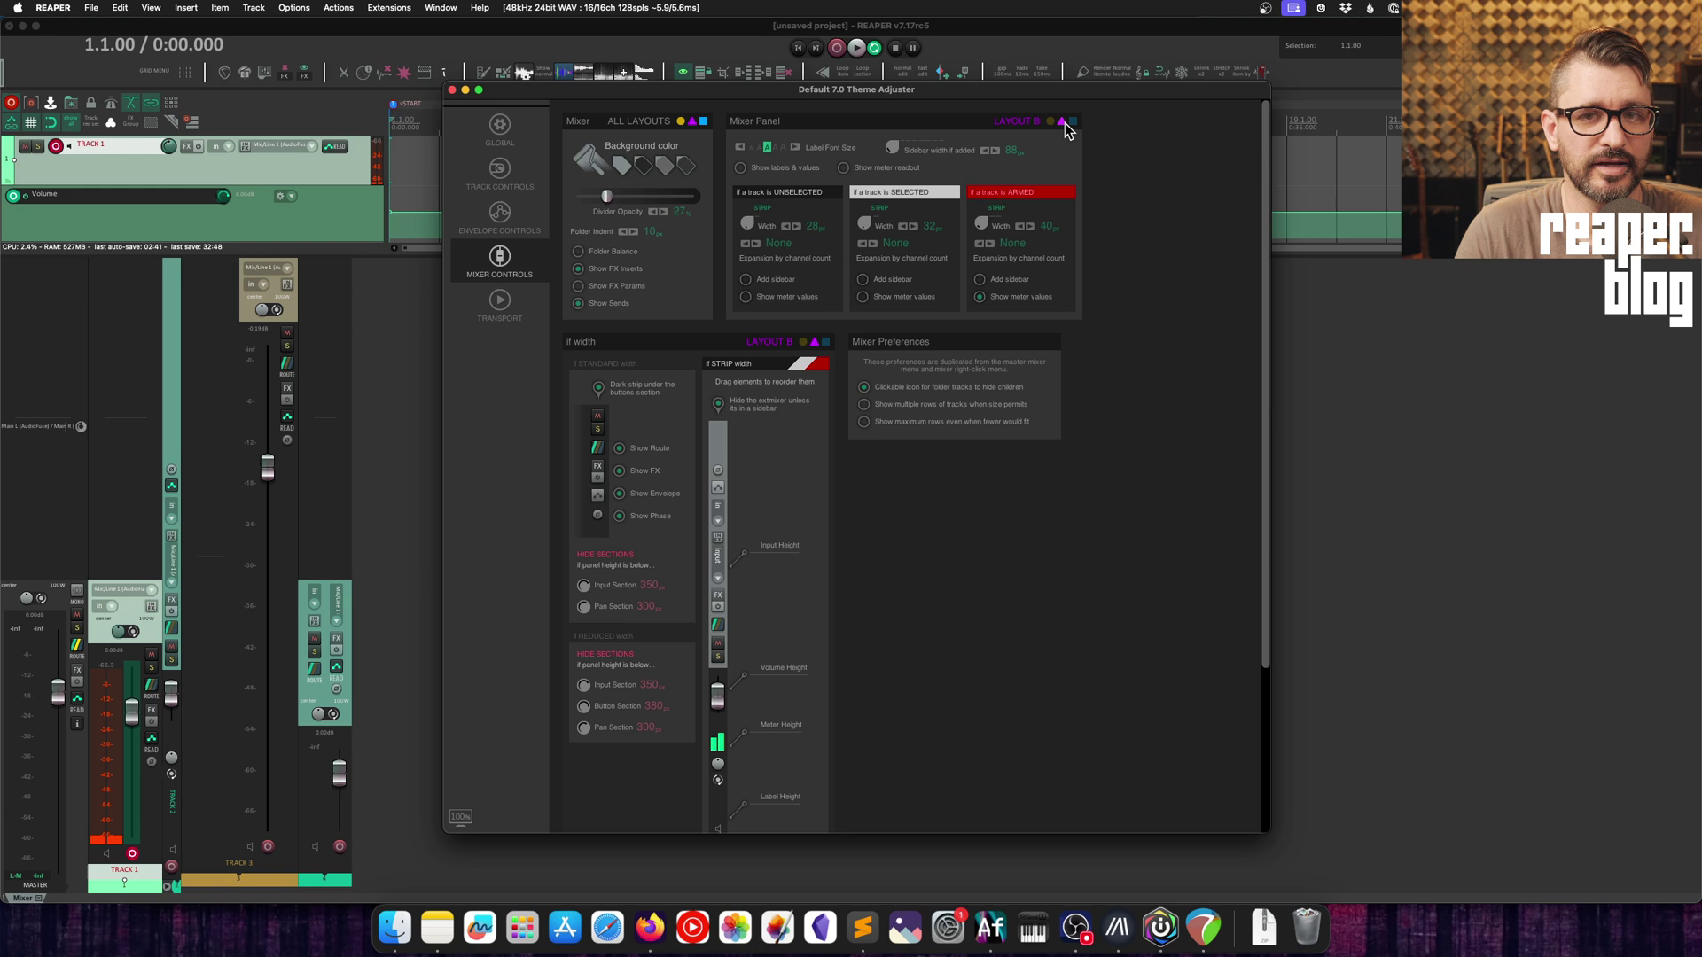
left_click(1051, 121)
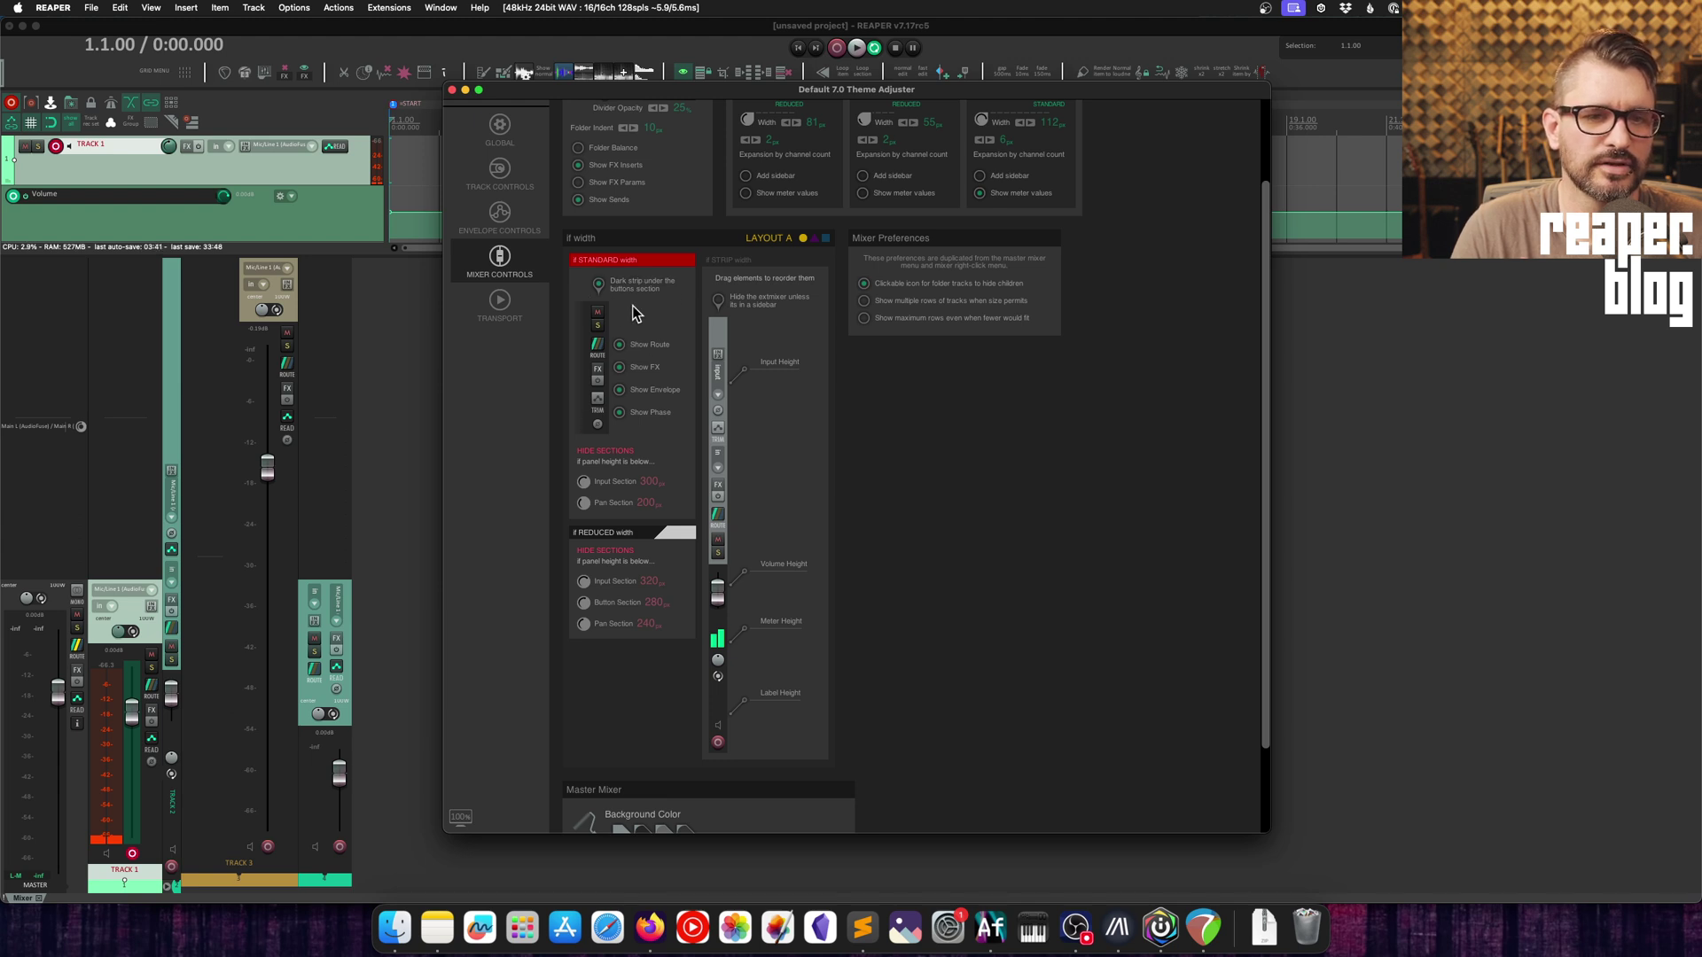
- Toggle Show Route, FX, Envelope and Phase off and back on for standard-width strips
left_click(620, 344)
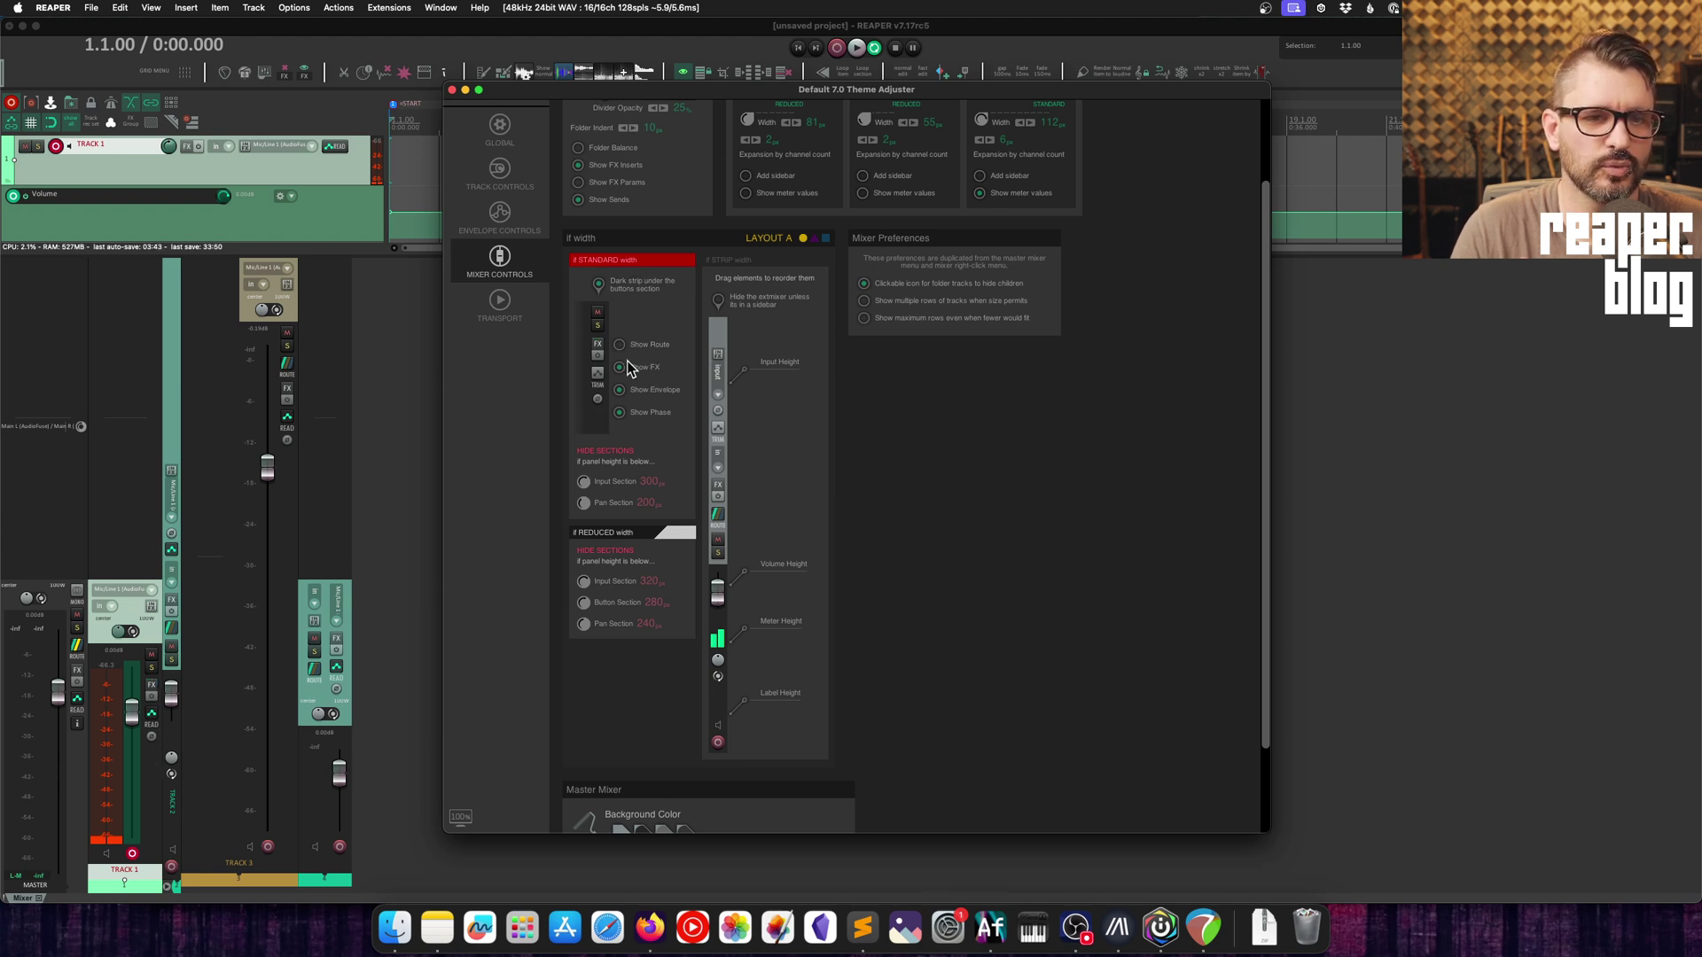
left_click(619, 367)
left_click(620, 391)
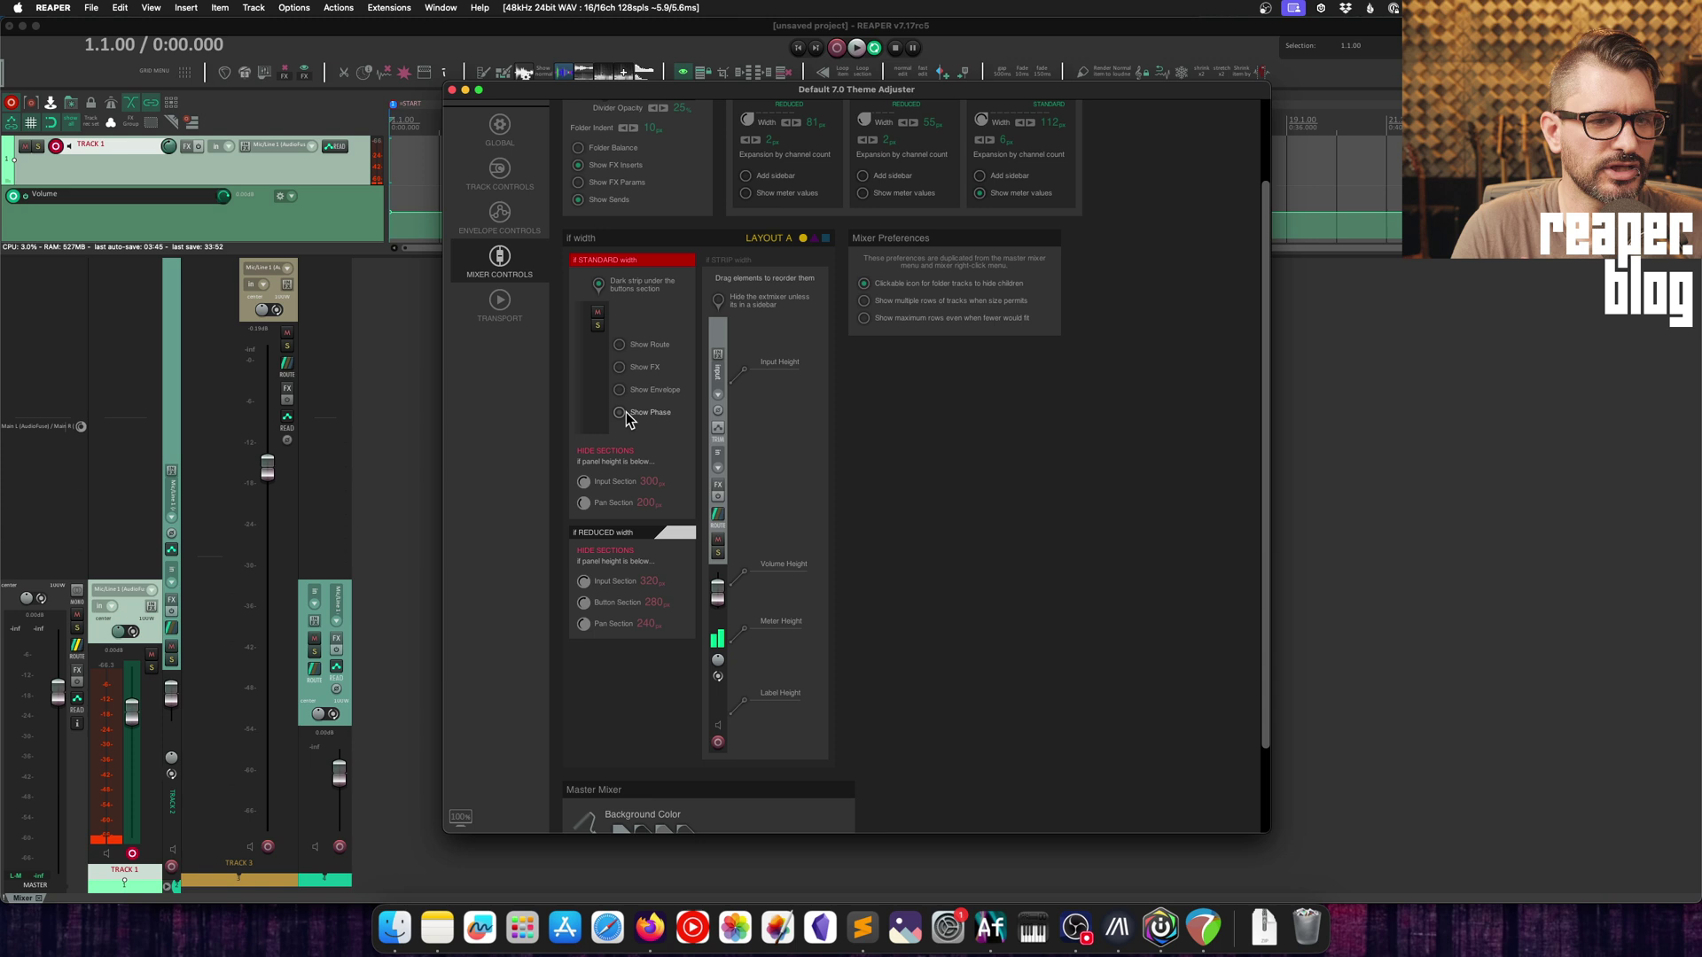
left_click(619, 412)
left_click(619, 390)
left_click(620, 367)
left_click(619, 344)
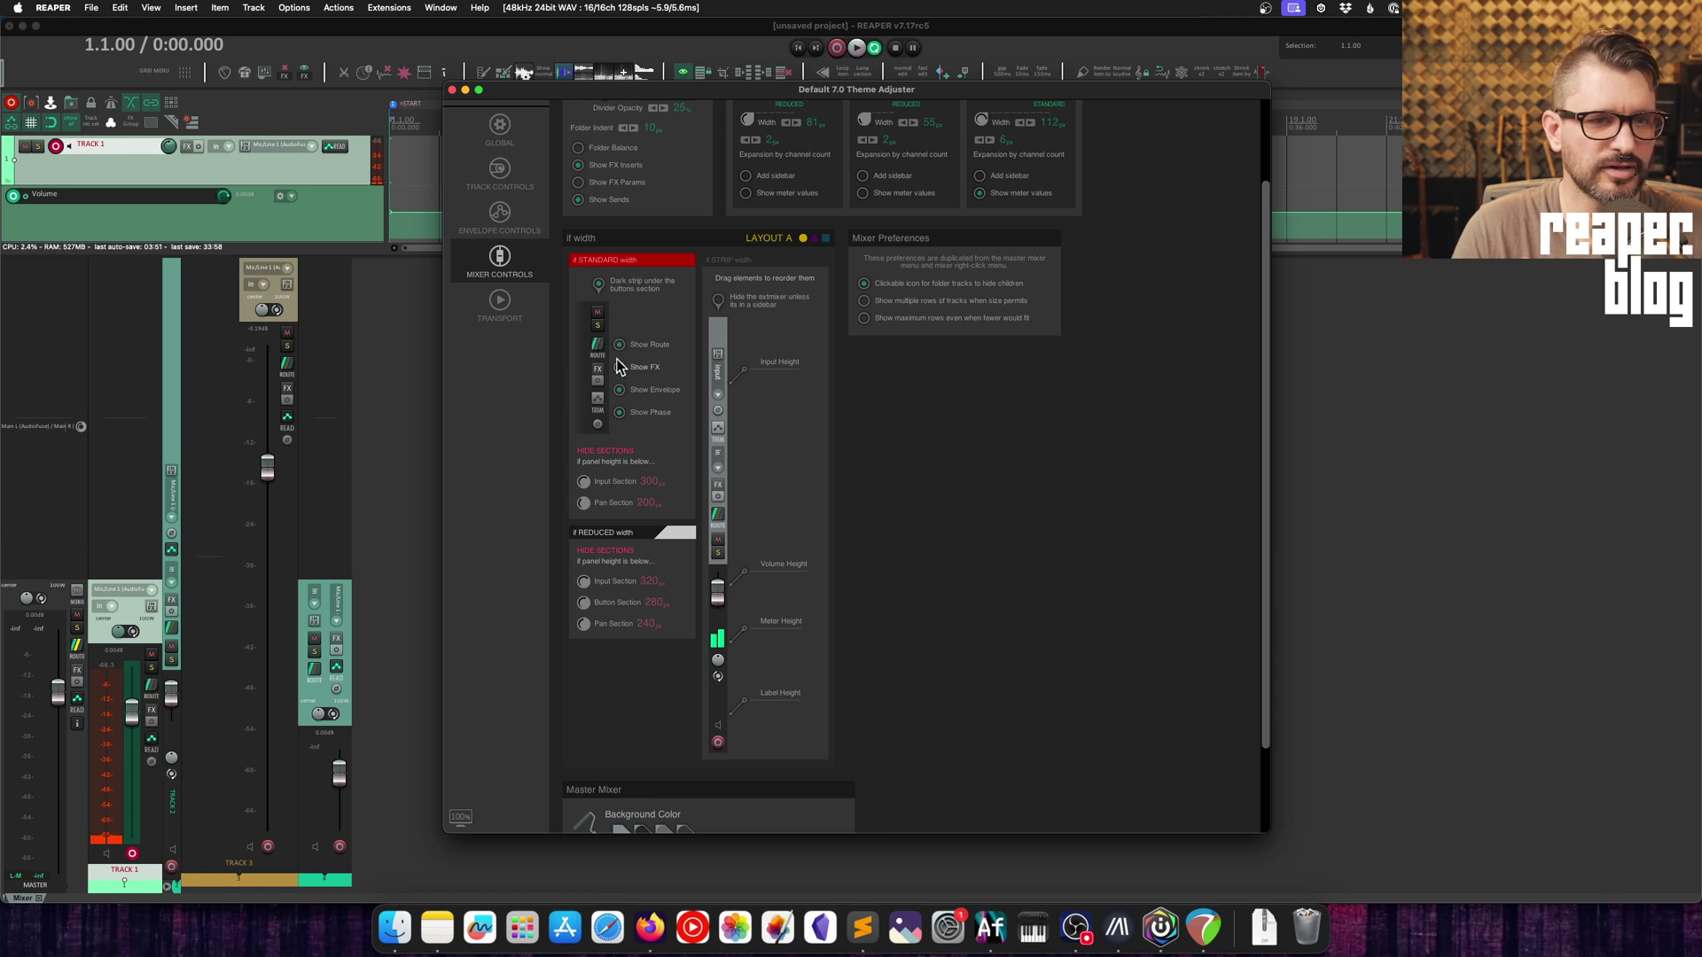
- Untick 'Dark strip under the buttons section' for standard-width strips
left_click(599, 284)
left_click(599, 284)
left_click(599, 285)
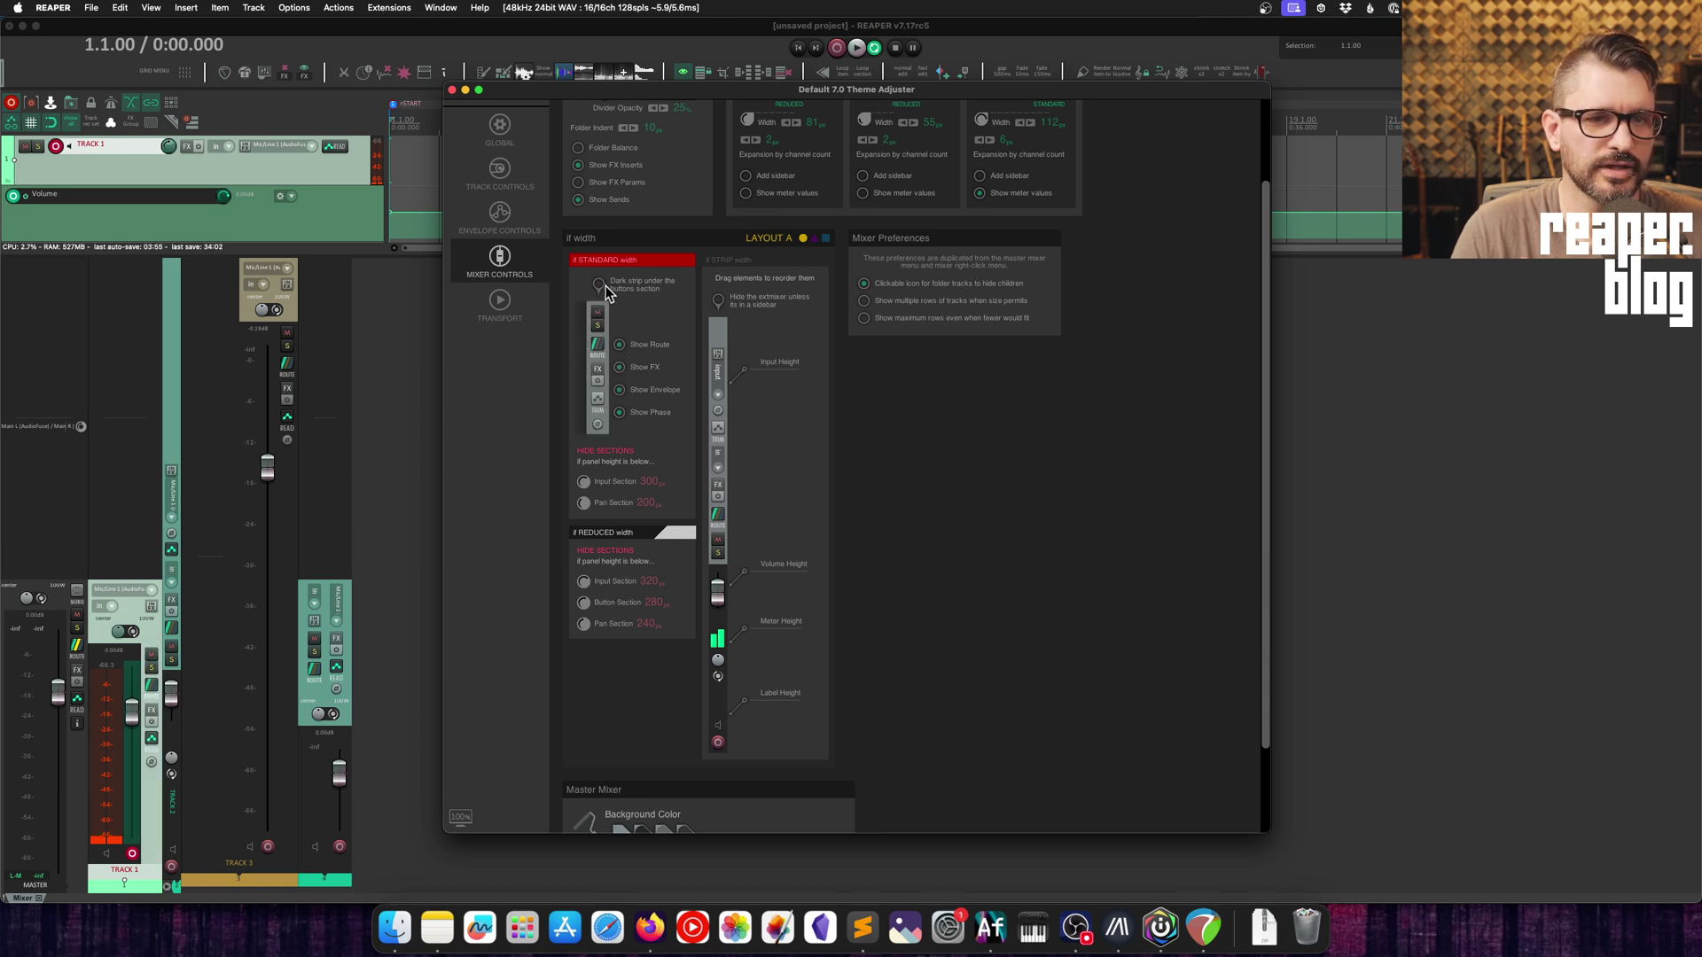
left_click(601, 285)
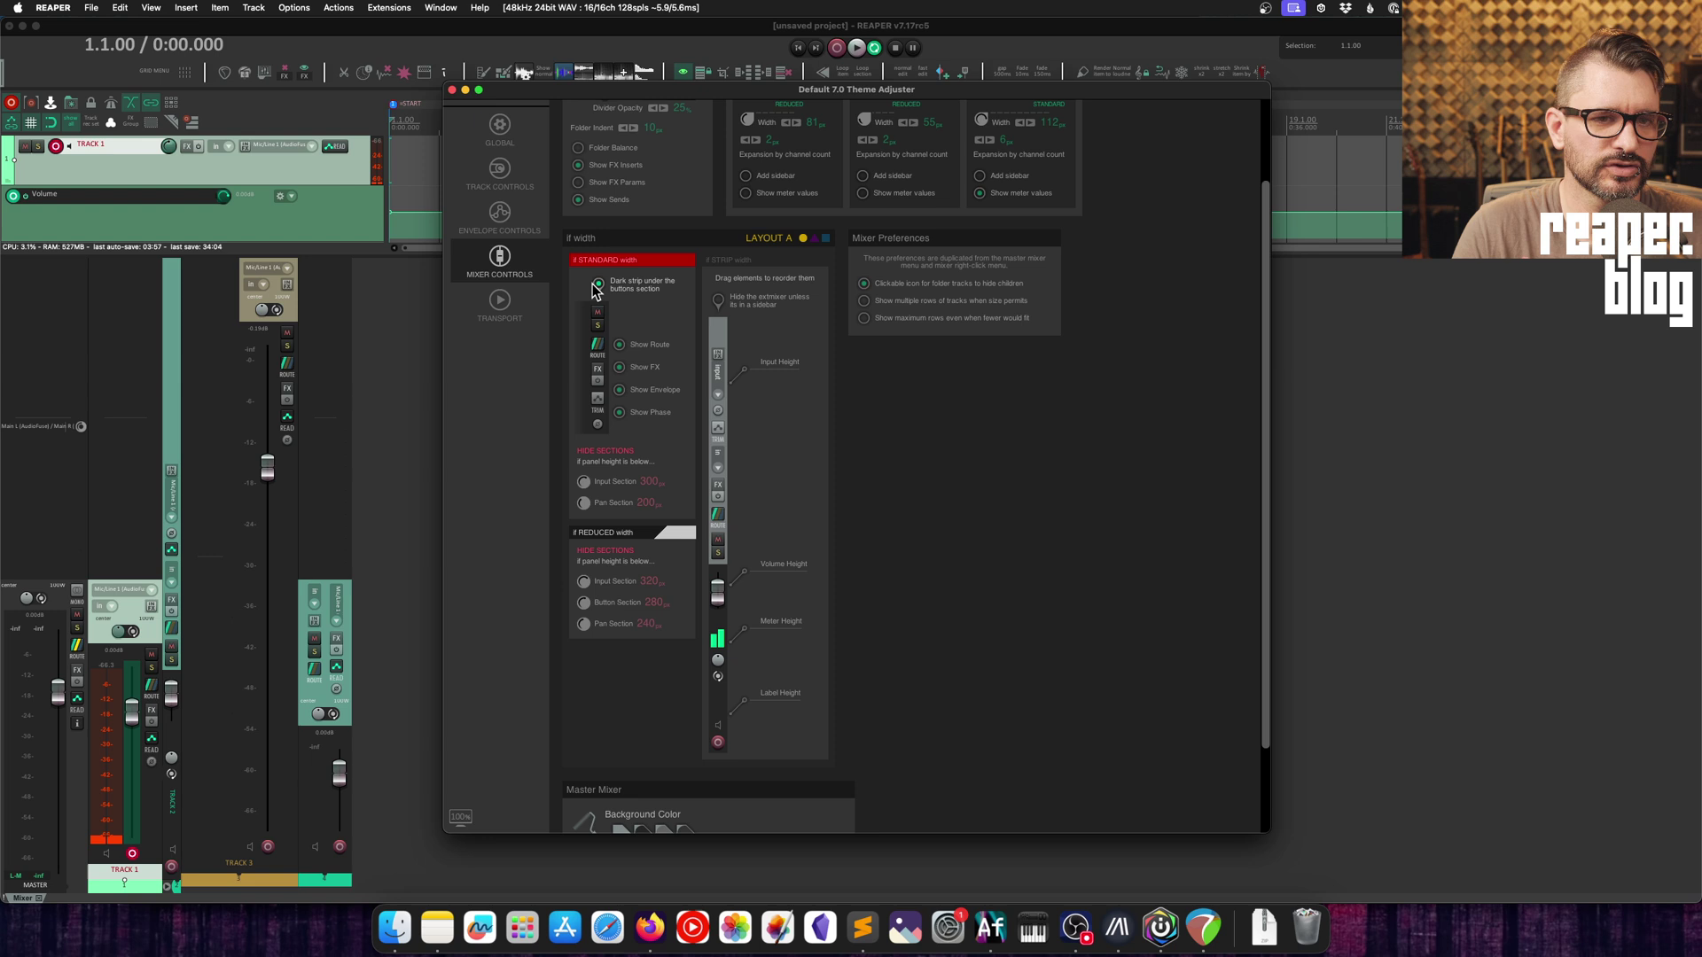
left_click(607, 285)
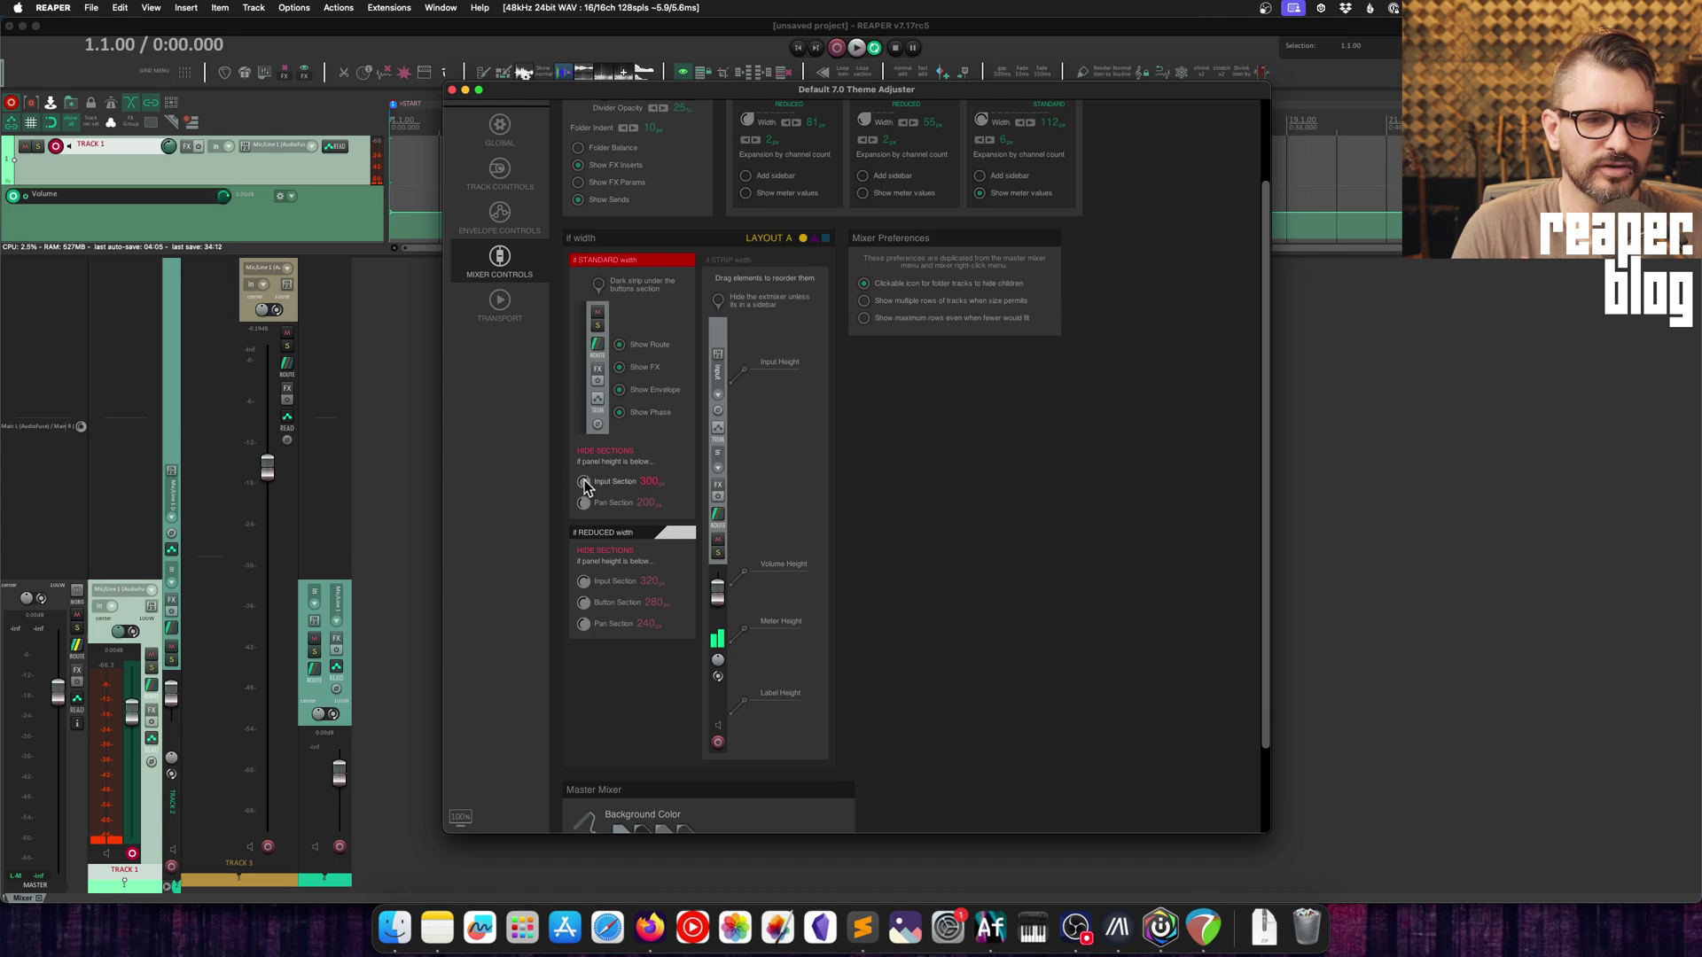
- Set the Input Section hide threshold to 333 px and Pan Section to 320 px, then resize the mixer
left_click_drag(583, 481, 583, 524)
left_click_drag(223, 253, 222, 538)
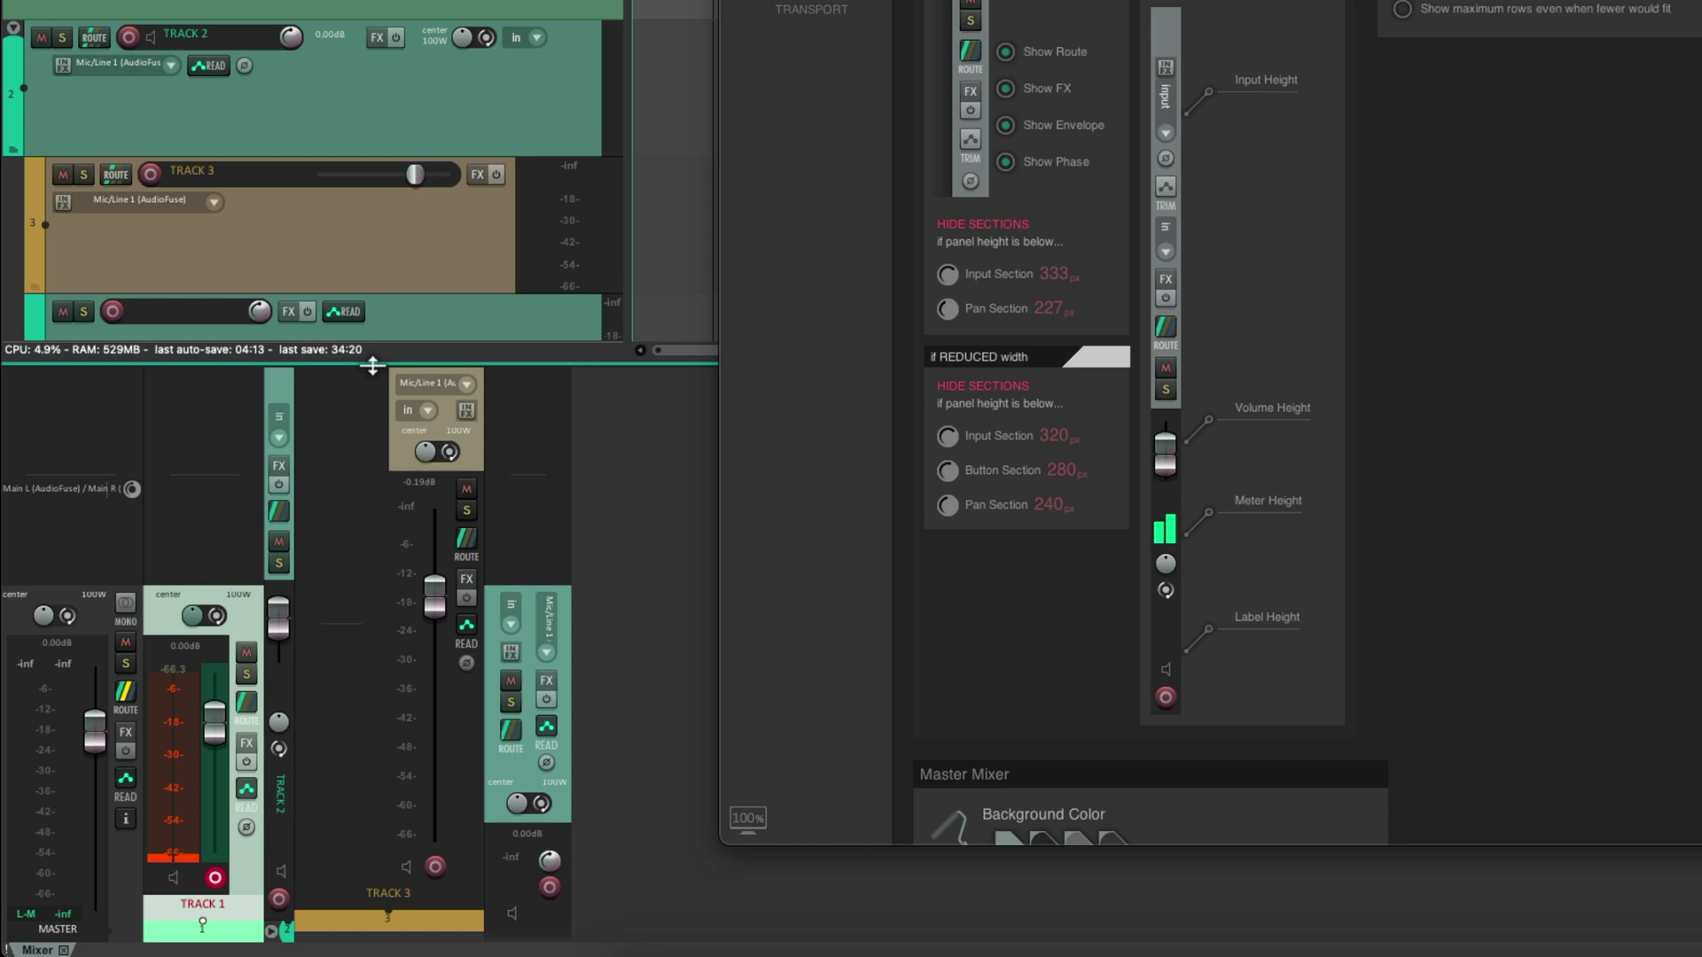
left_click_drag(372, 365, 366, 760)
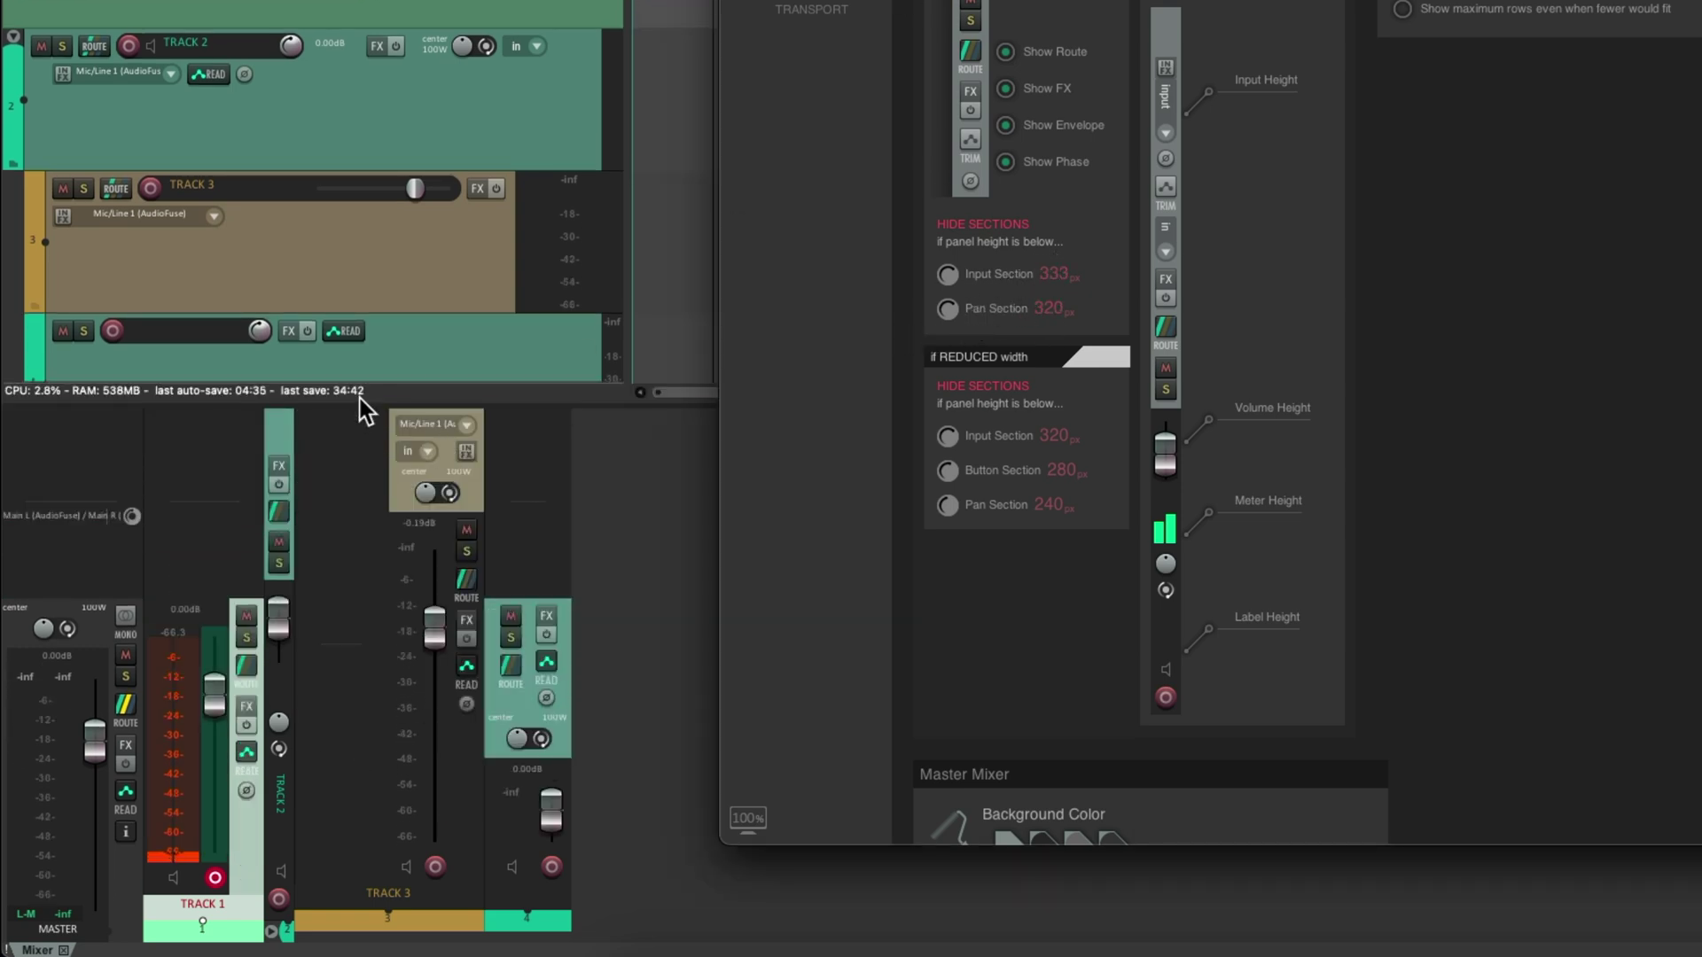
left_click_drag(358, 398, 394, 2)
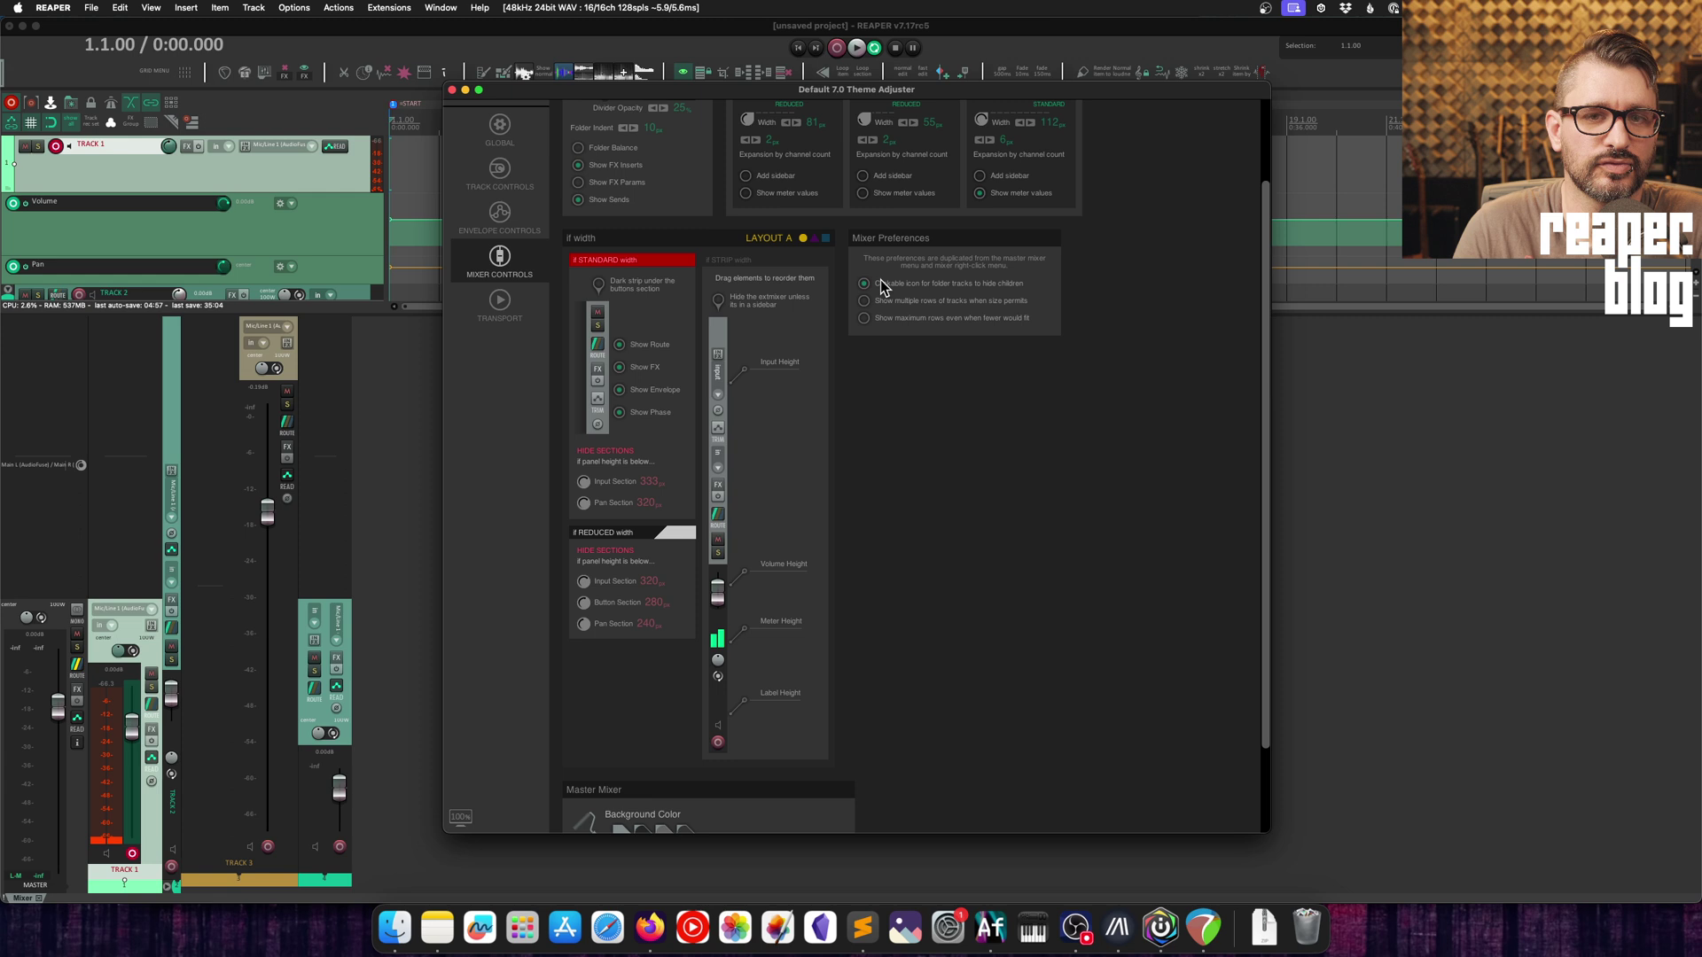
- Try the multiple-rows mixer option and insert many new empty tracks
right_click(390, 345)
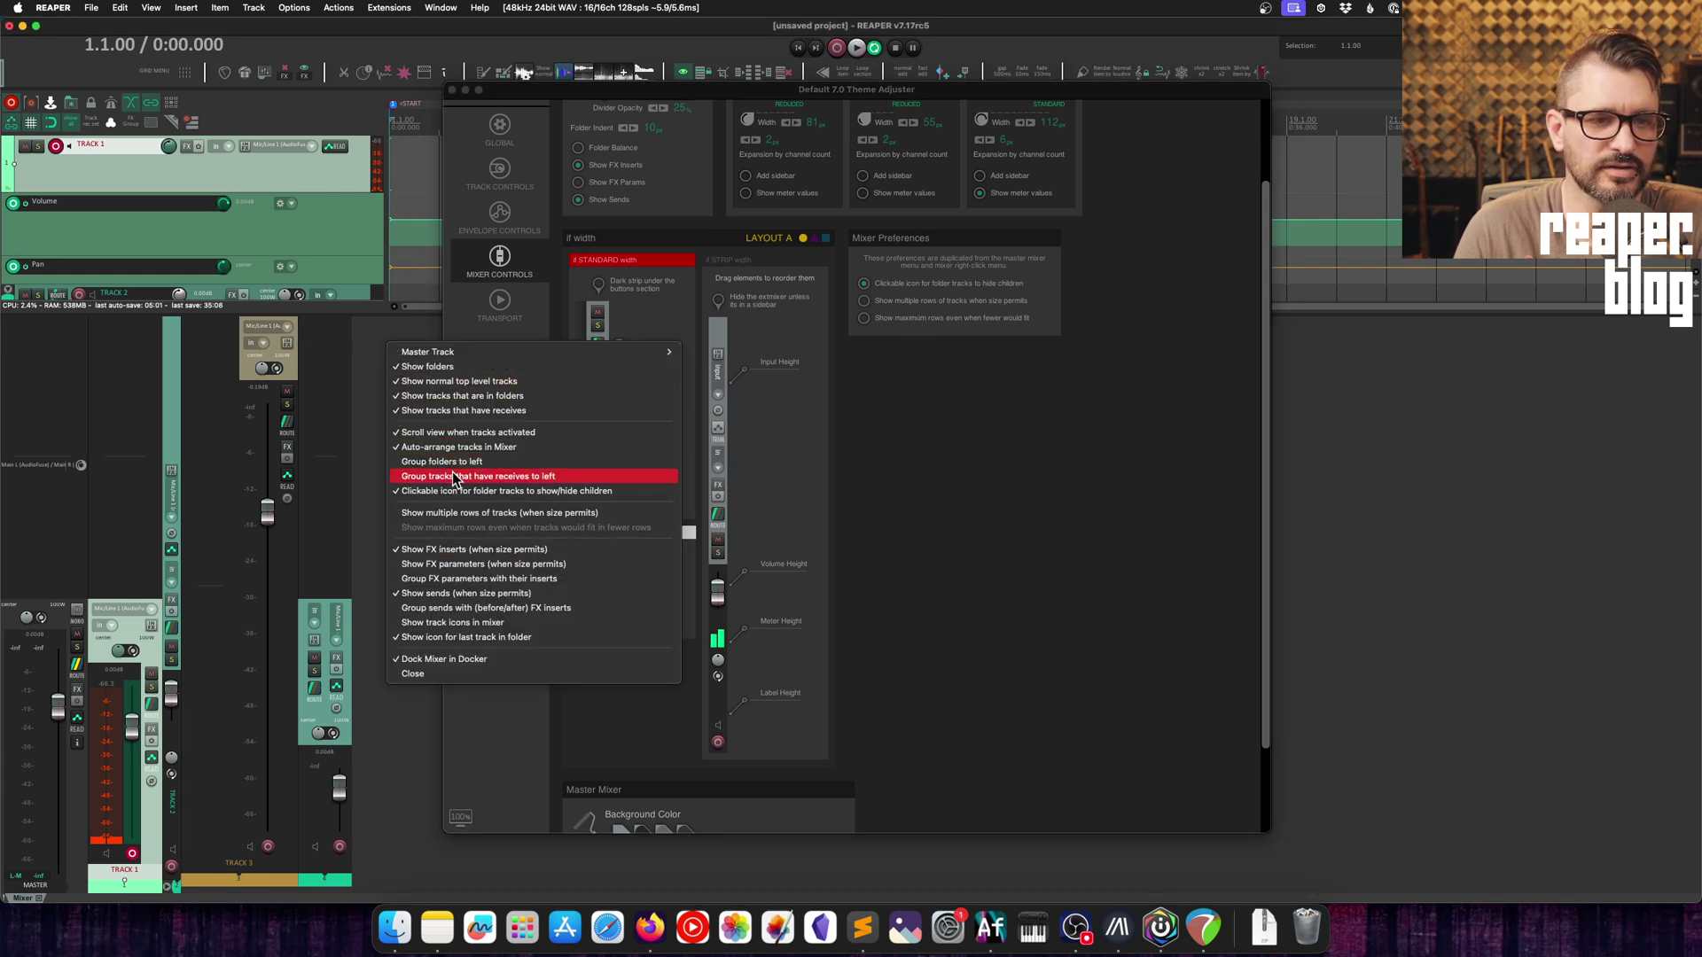
left_click(999, 344)
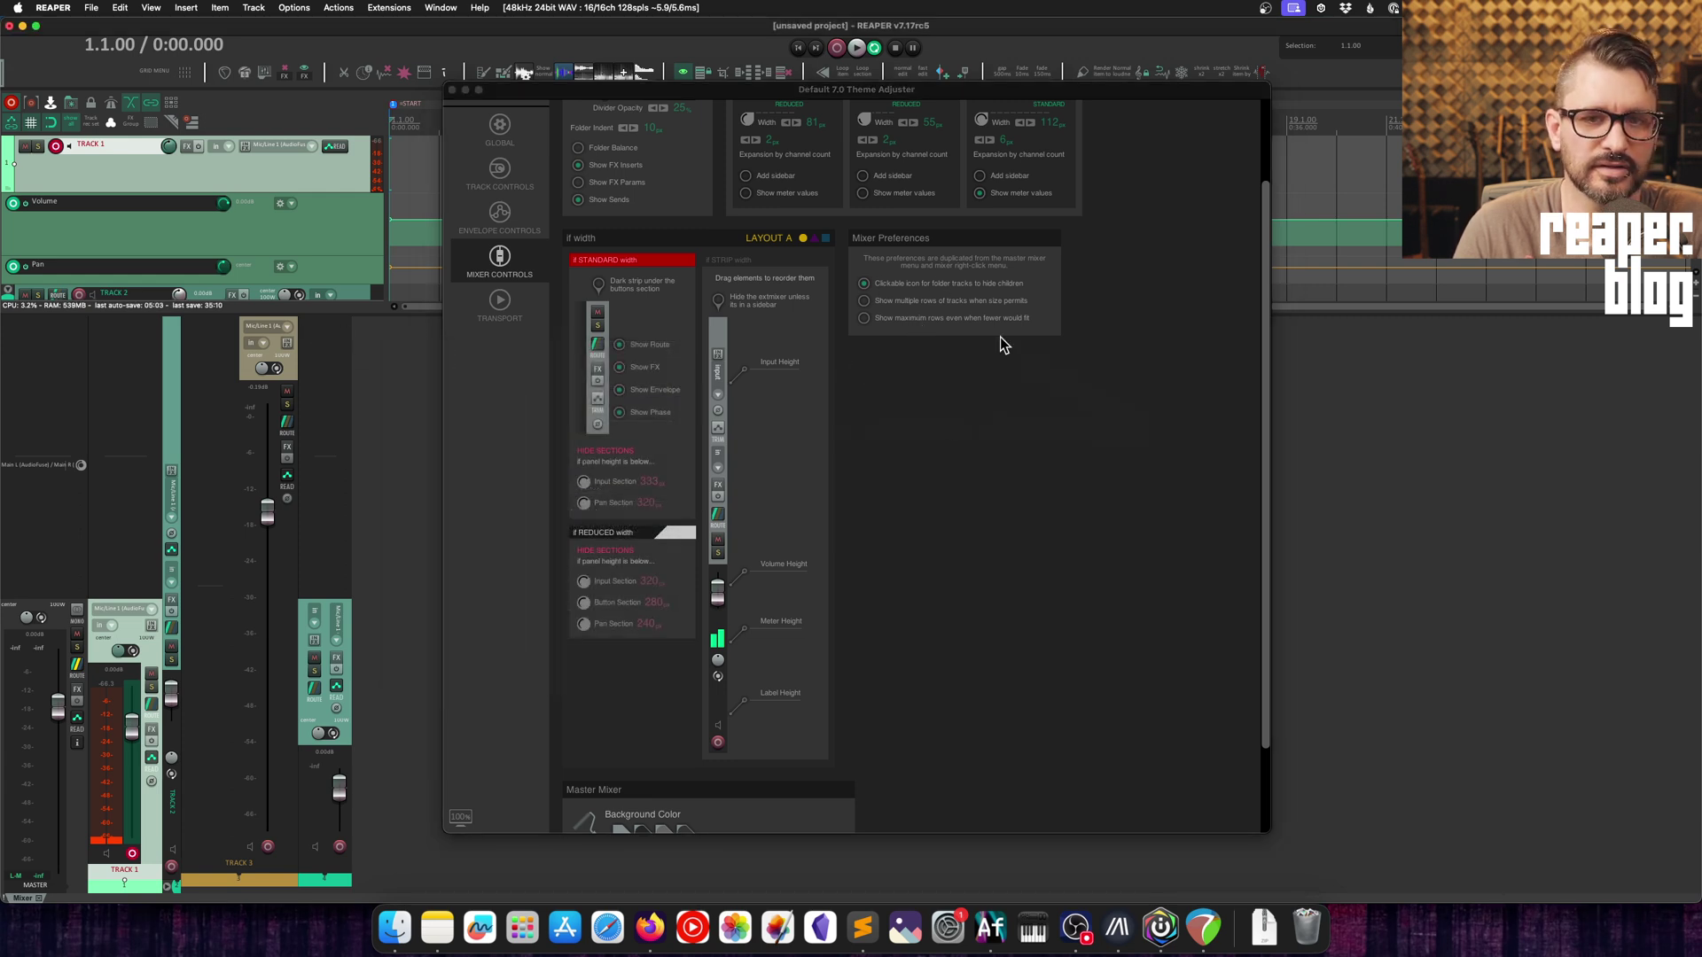
left_click(866, 307)
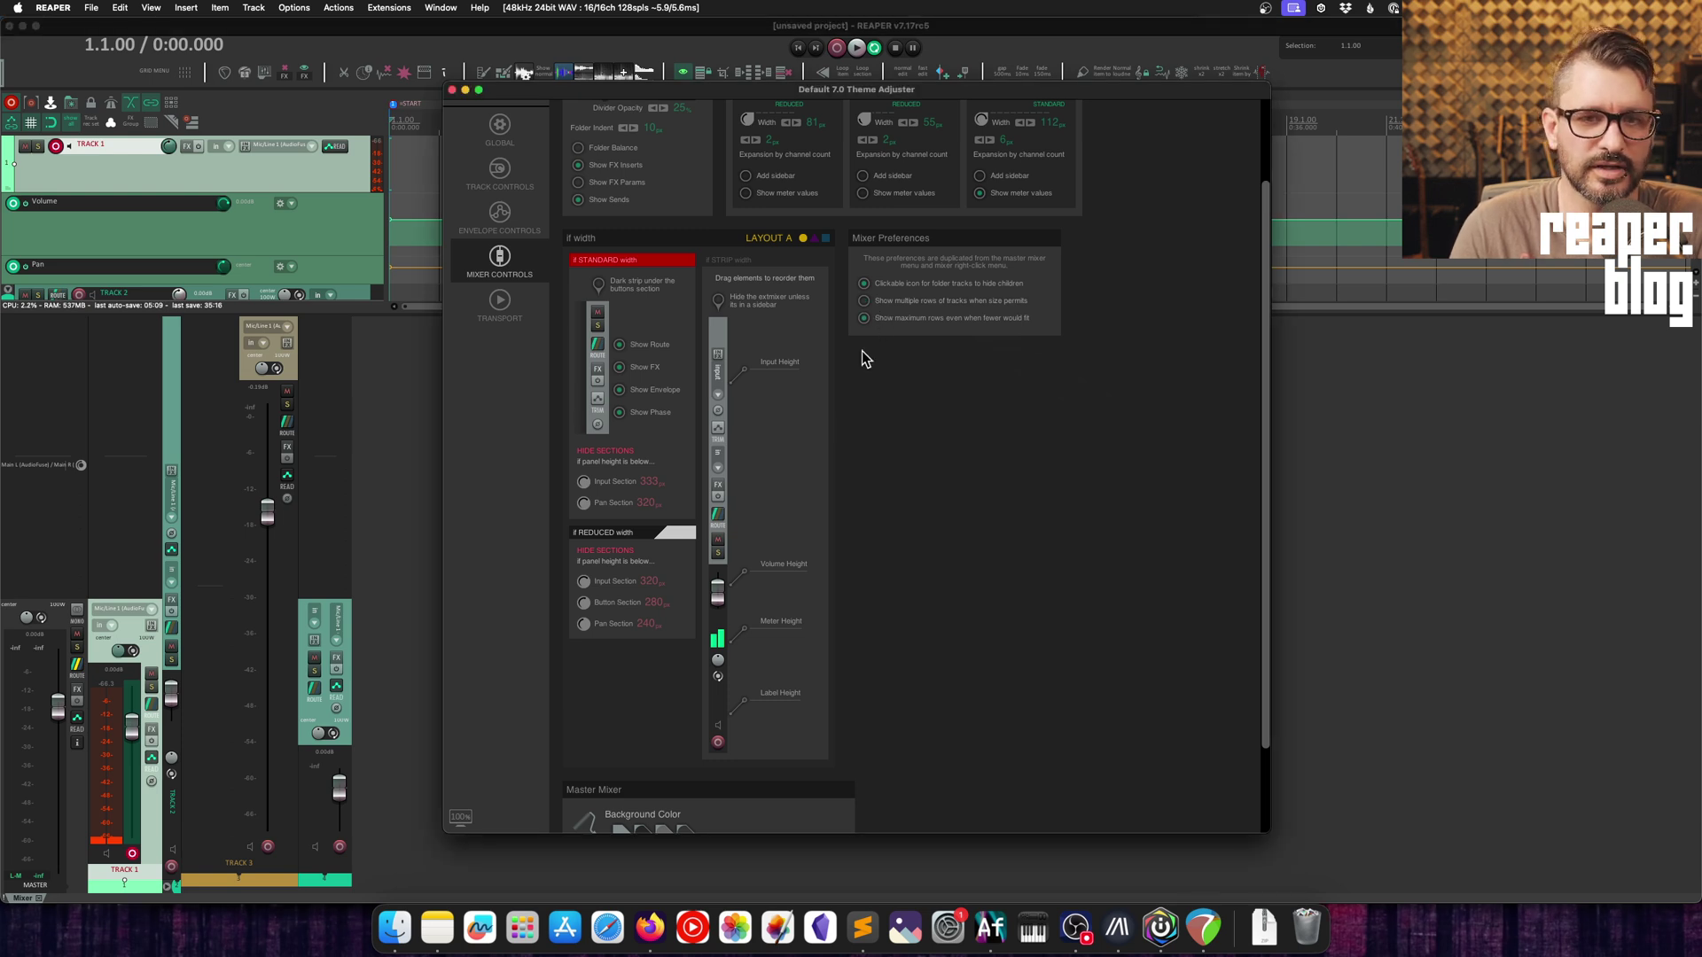
left_click(865, 302)
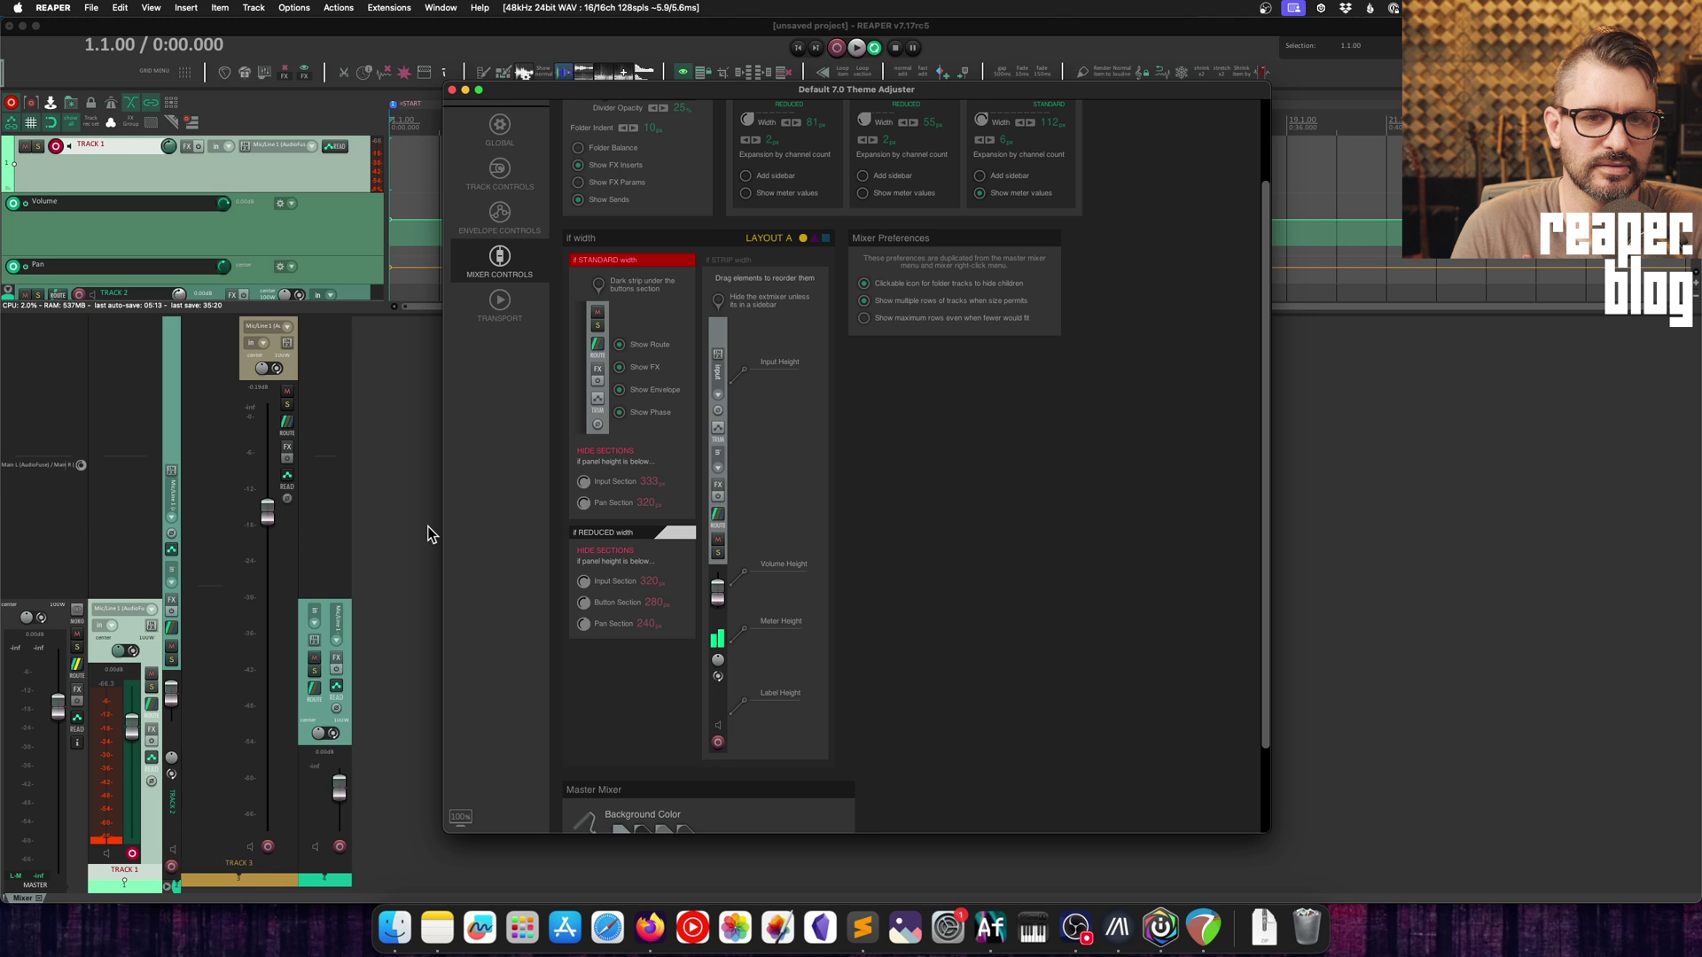
left_click(413, 488)
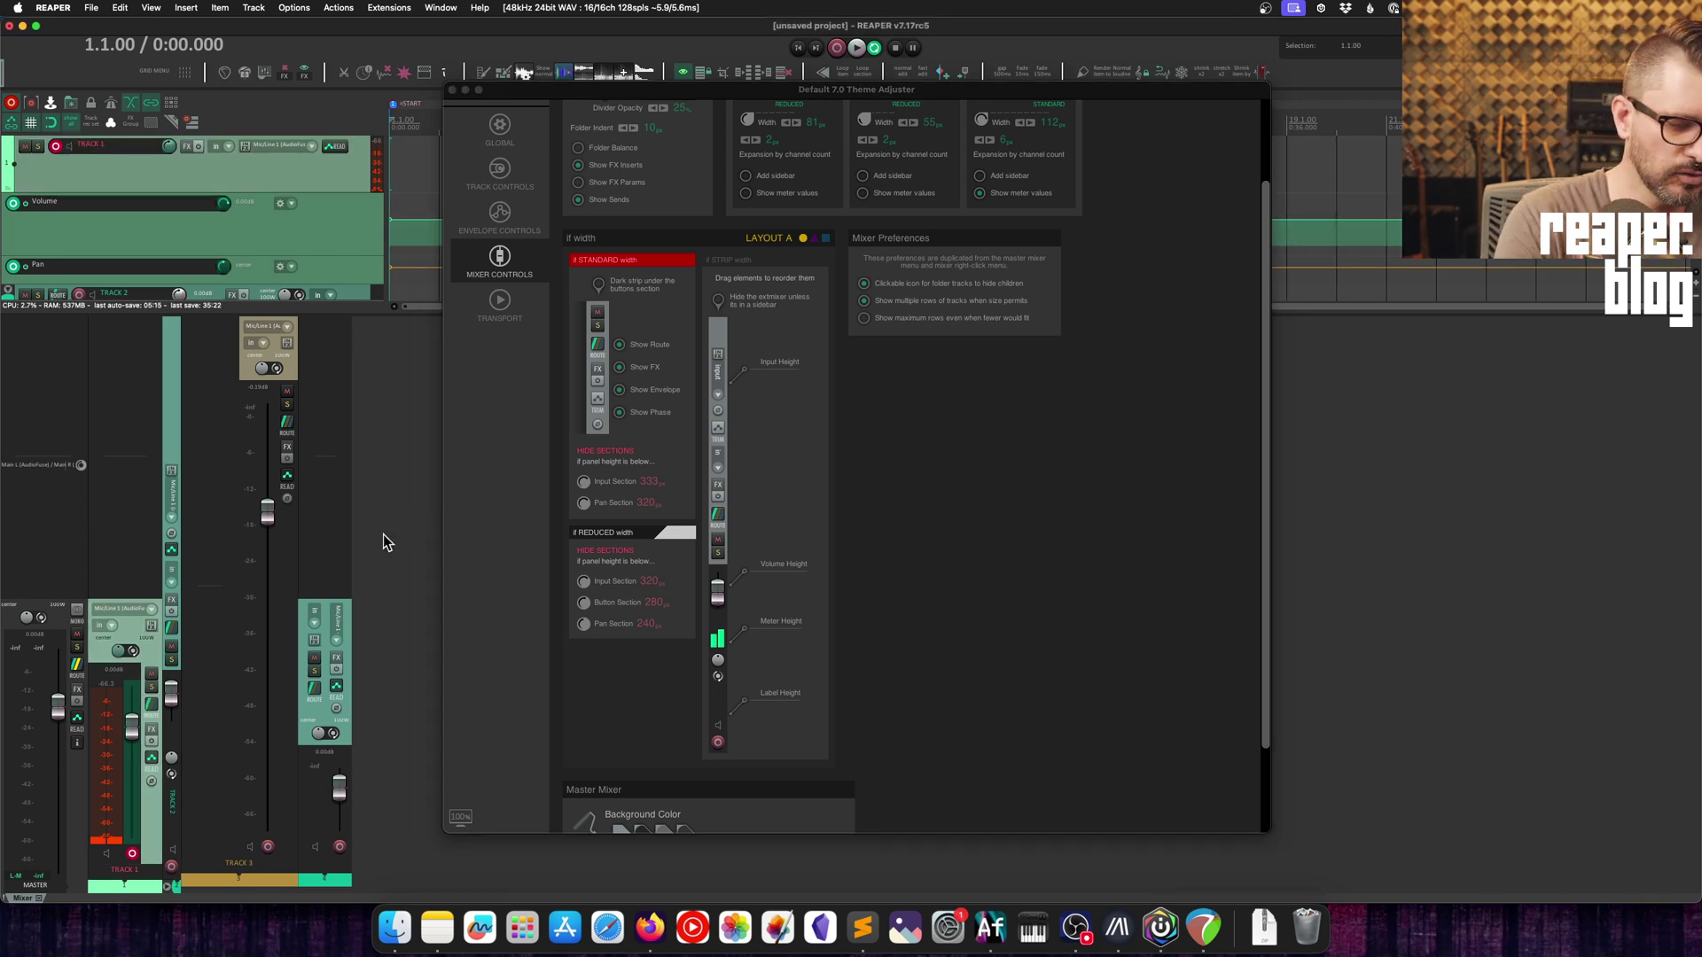
key("super+t")
key("super+t")
key("super+t")
key("super+t")
key("super+t")
key("super+t")
key("super+t")
key("super+t")
key("super+t")
key("super+t")
key("super+t")
key("super+t")
key("super+t")
key("super+t")
key("super+t")
key("super+t")
key("super+t")
key("super+t")
key("super+t")
key("super+t")
key("super+t")
key("super+t")
key("super+t")
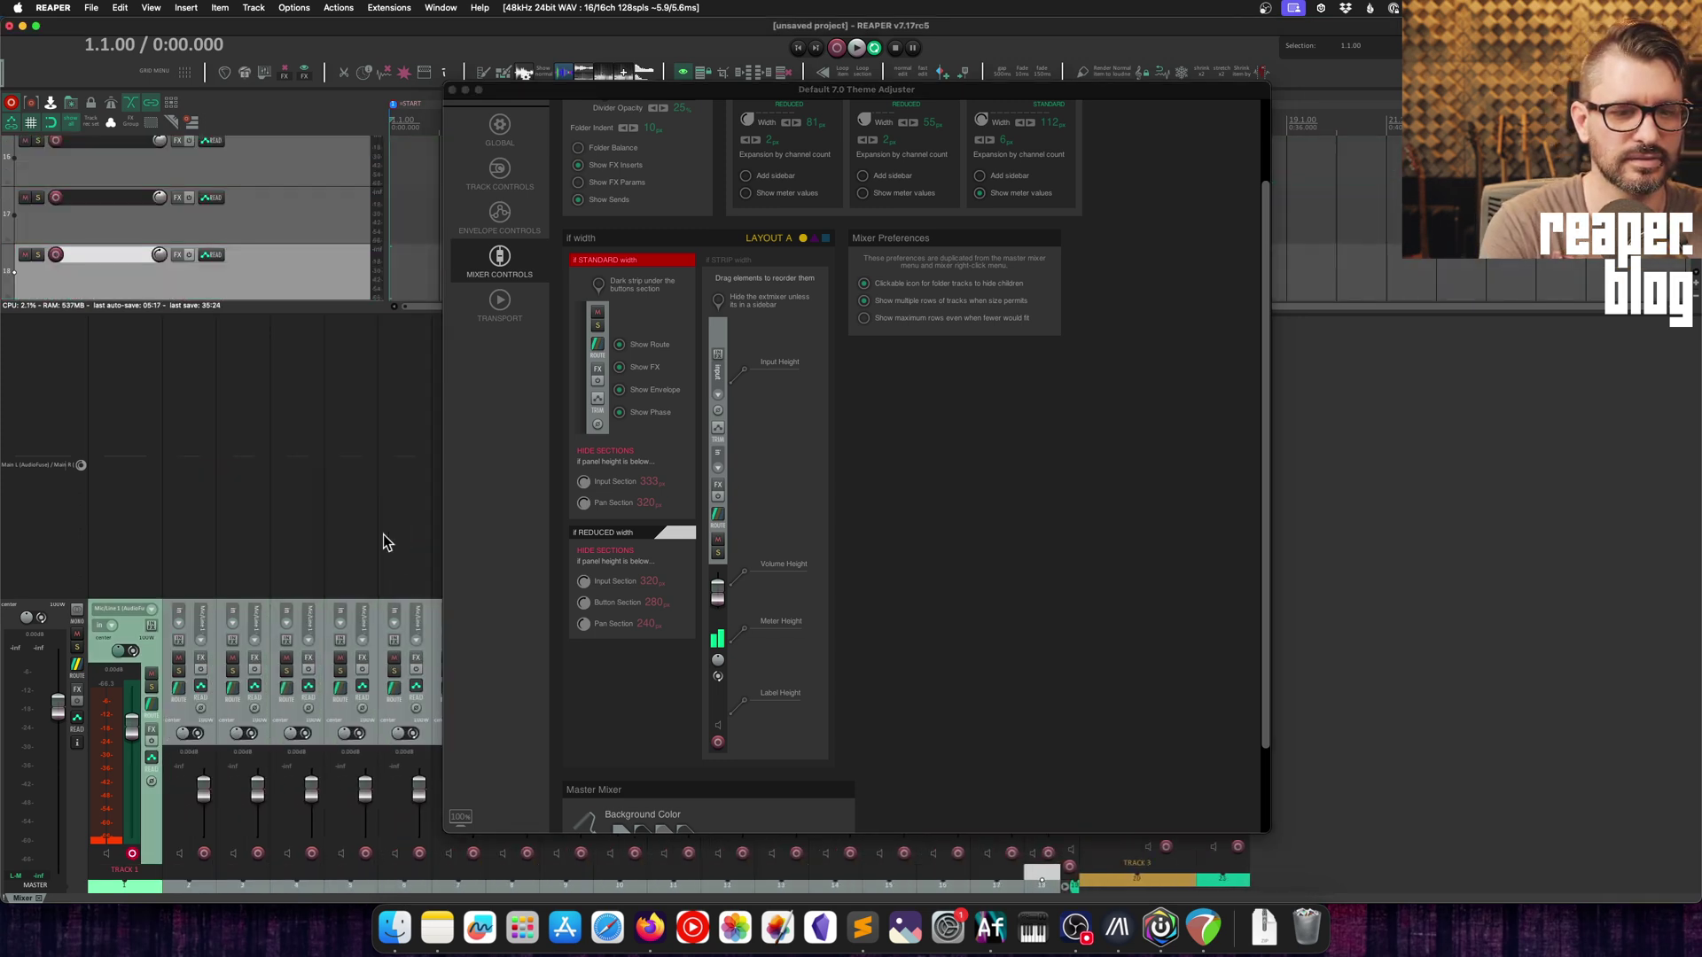
key("super+t")
key("super+t")
key("super+t")
key("super+t")
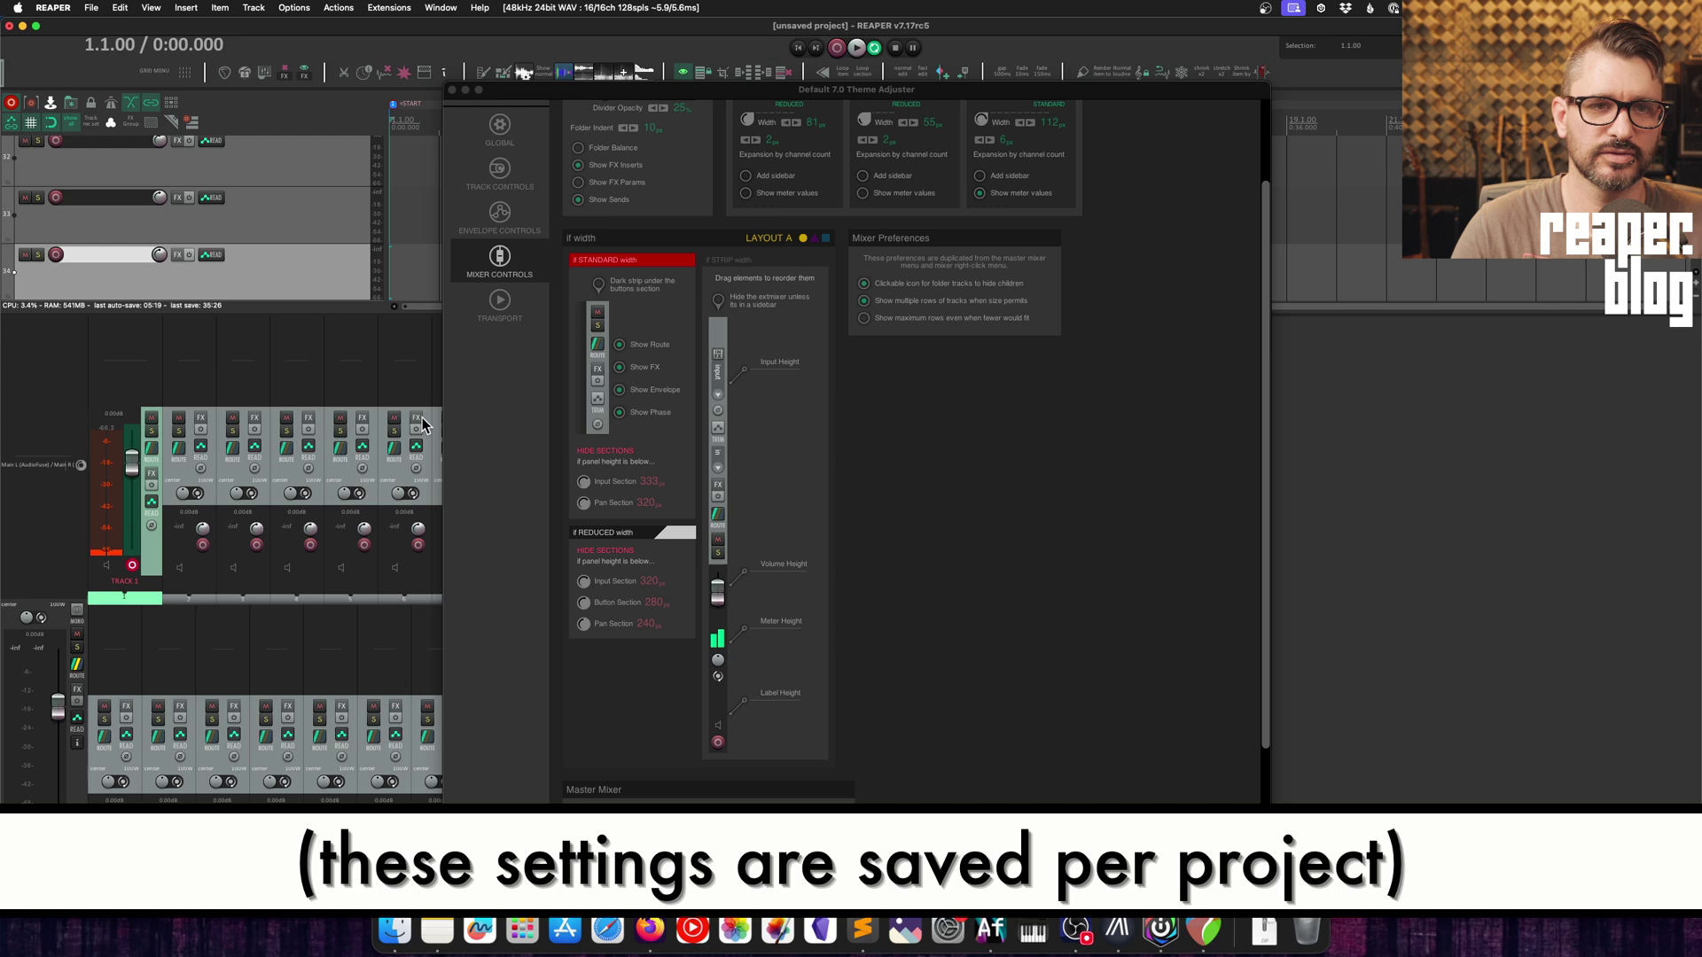
- Enable multiple mixer rows and tick 'Show maximum rows even when fewer would fit'
left_click(548, 90)
left_click_drag(547, 90, 1020, 64)
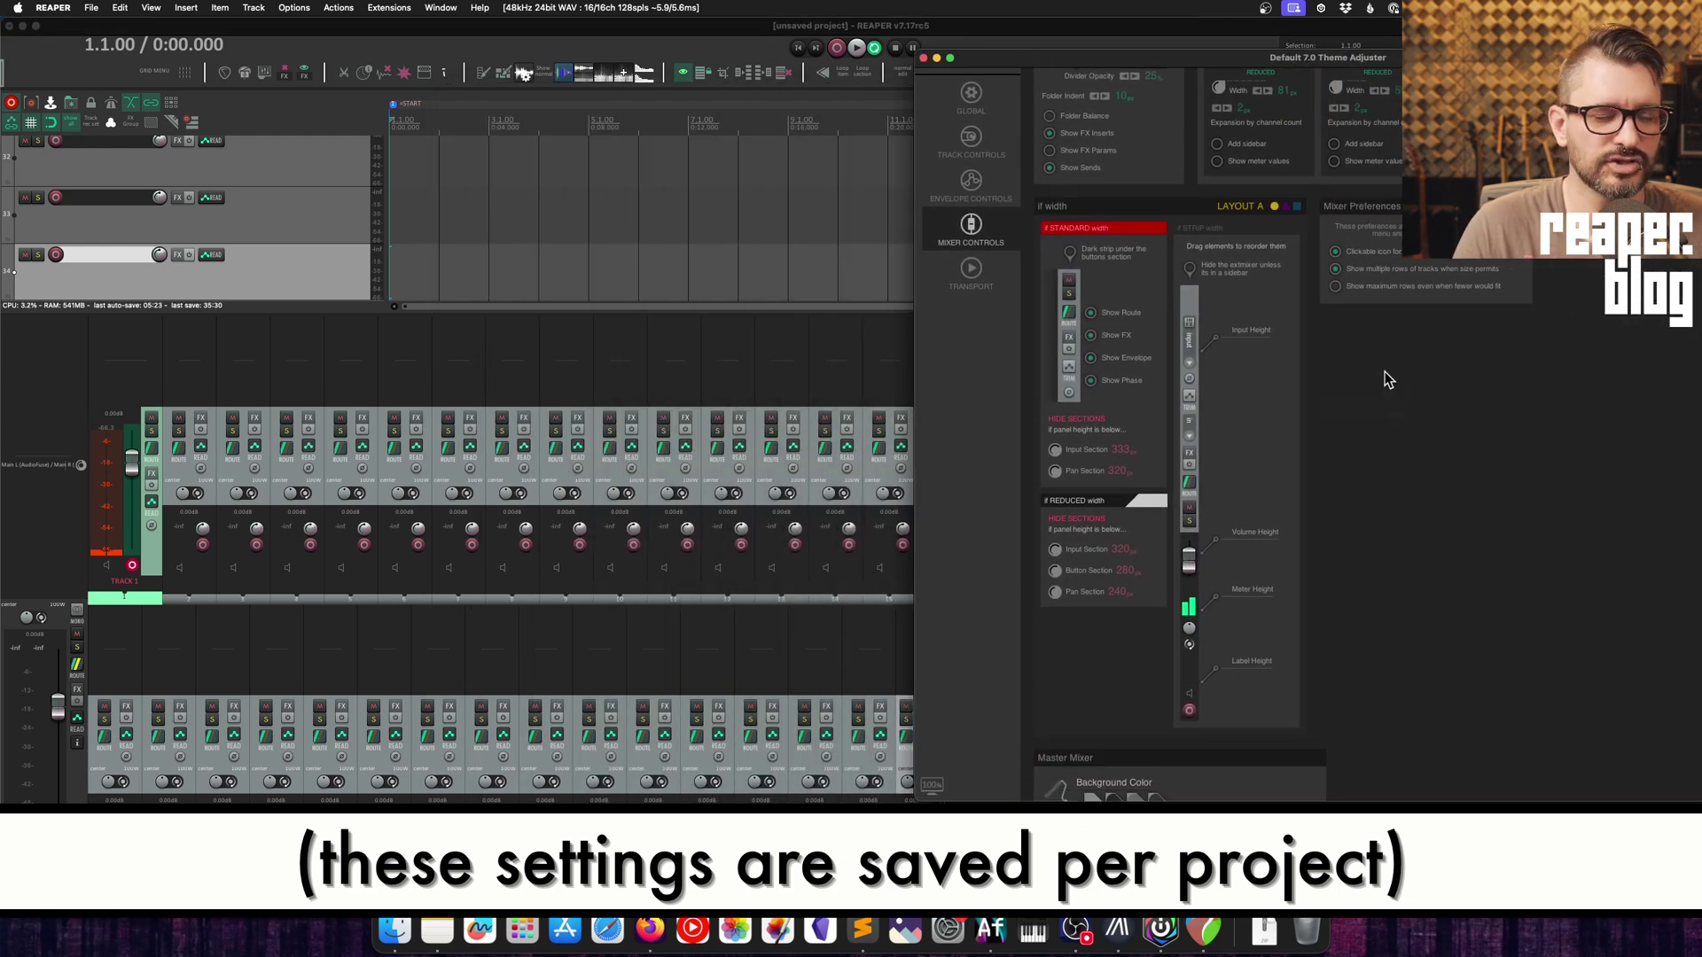
left_click(1335, 269)
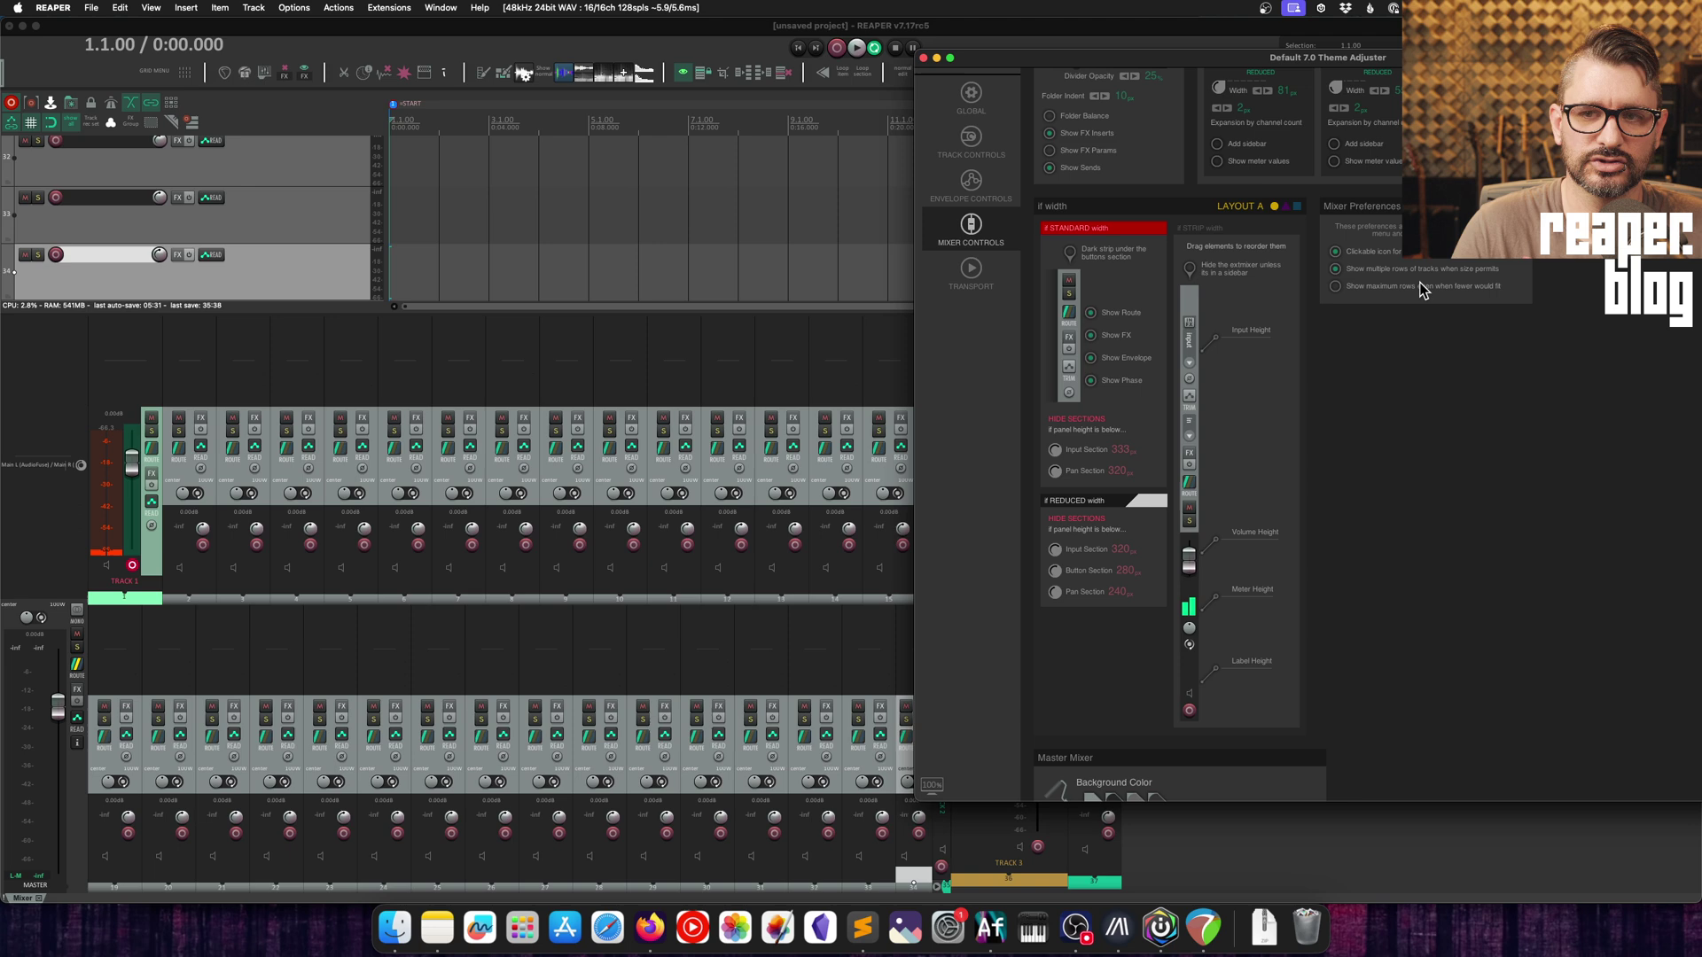
left_click(1340, 288)
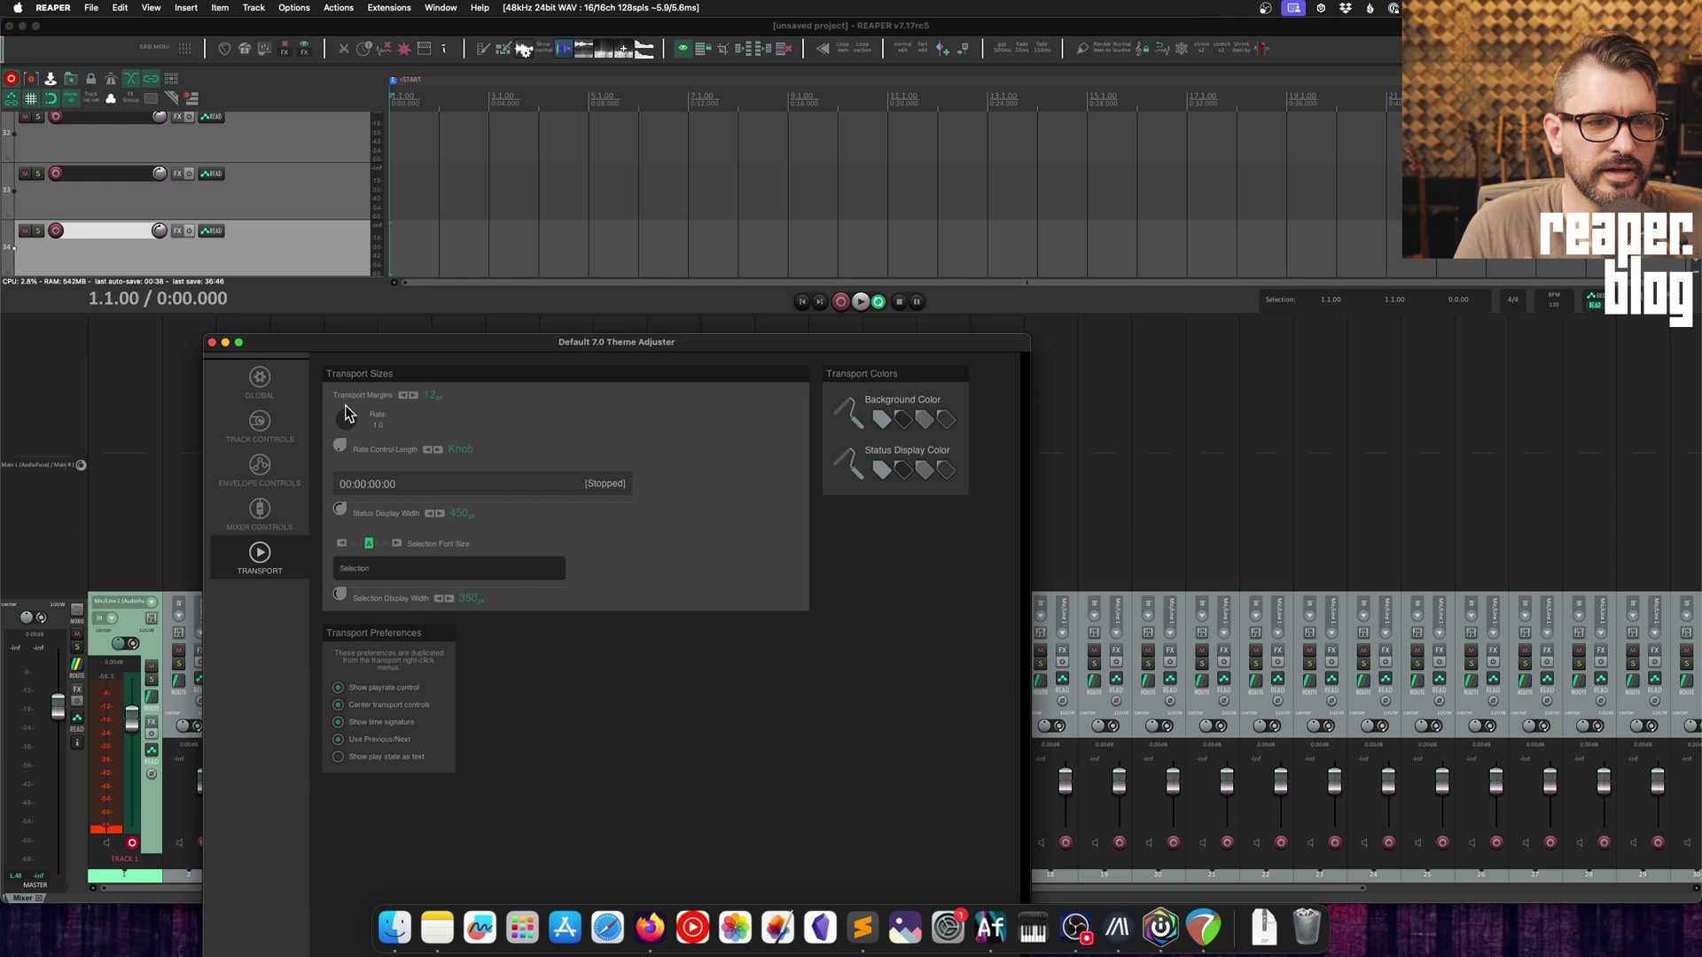
- Adjust the Transport Margins, ending at 12 px
left_click(403, 395)
left_click(413, 397)
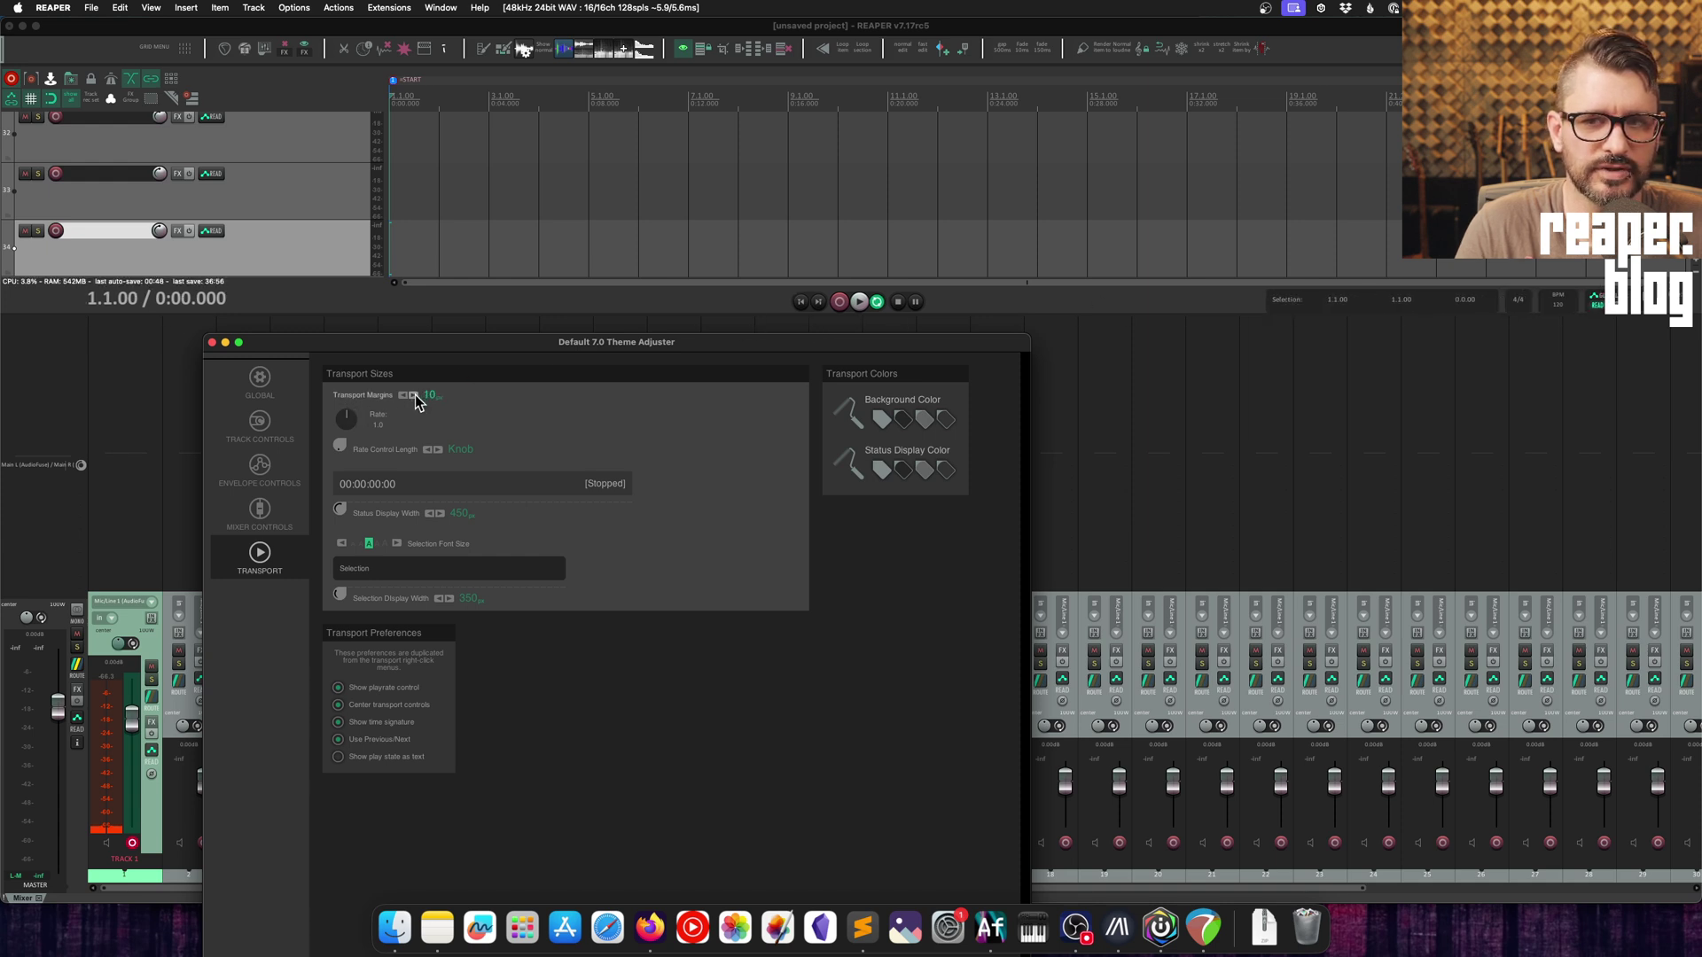
left_click(413, 396)
- Set Rate Control Length 363, Status Display Width 580, Selection Display Width 471, and raise Selection Font Size
left_click_drag(395, 417, 344, 456)
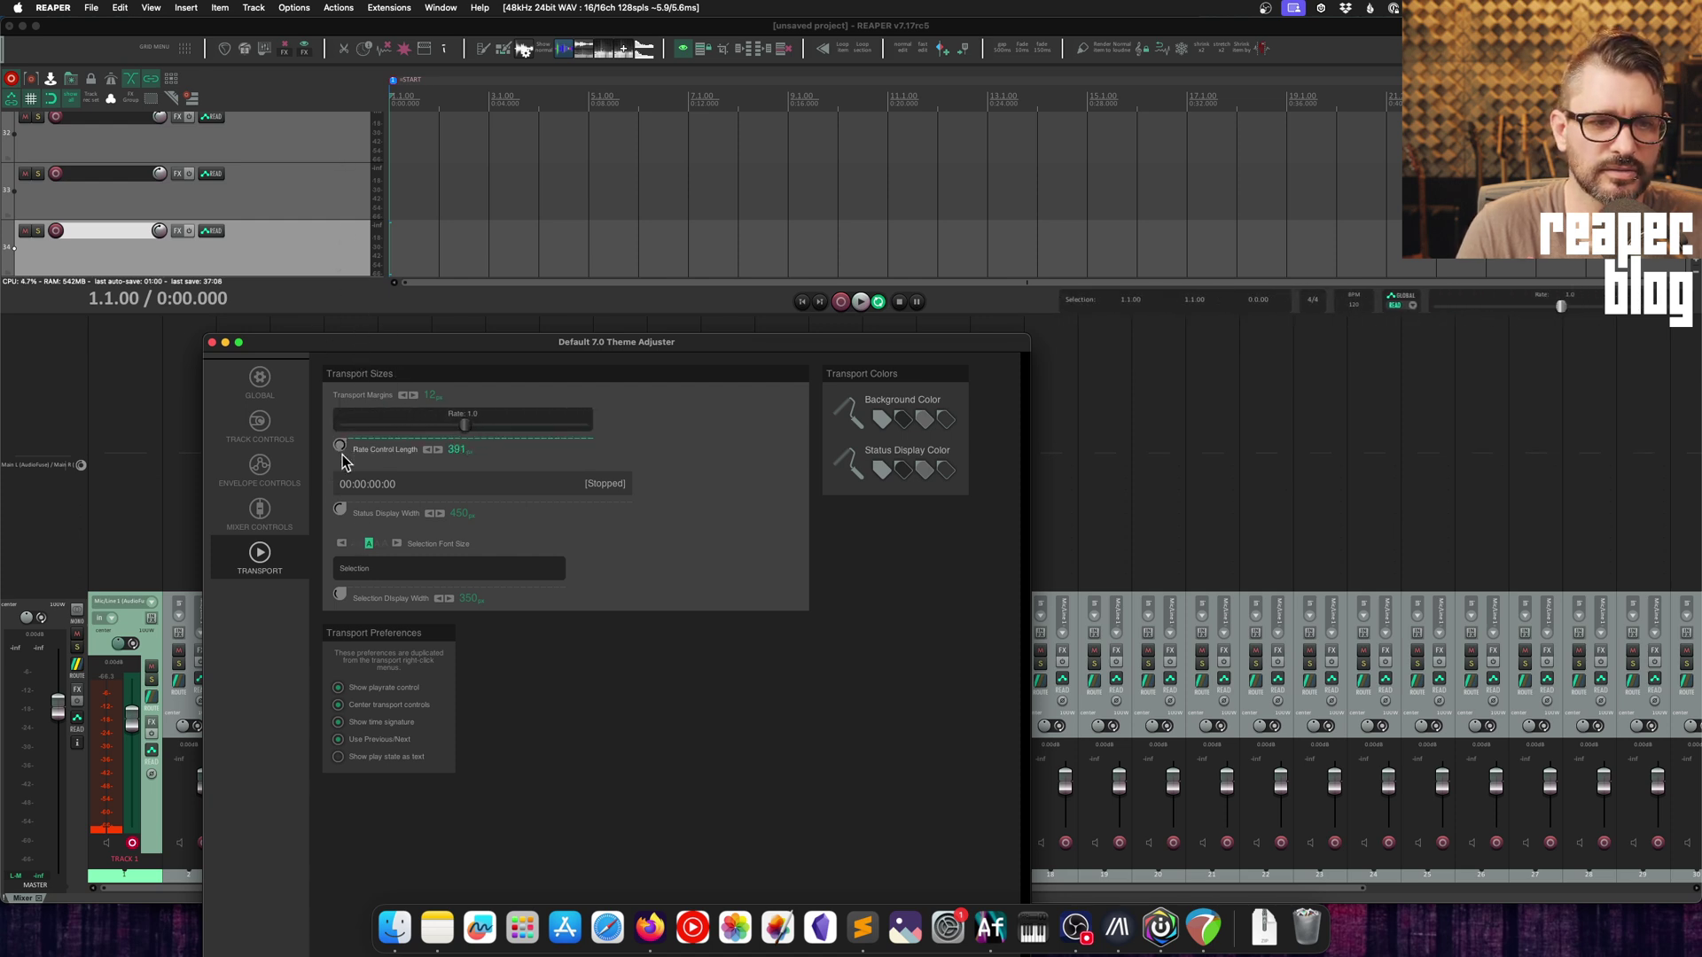
mouse_move(351, 517)
left_mouse_down()
mouse_move(351, 617)
mouse_move(350, 432)
mouse_move(340, 486)
left_mouse_up()
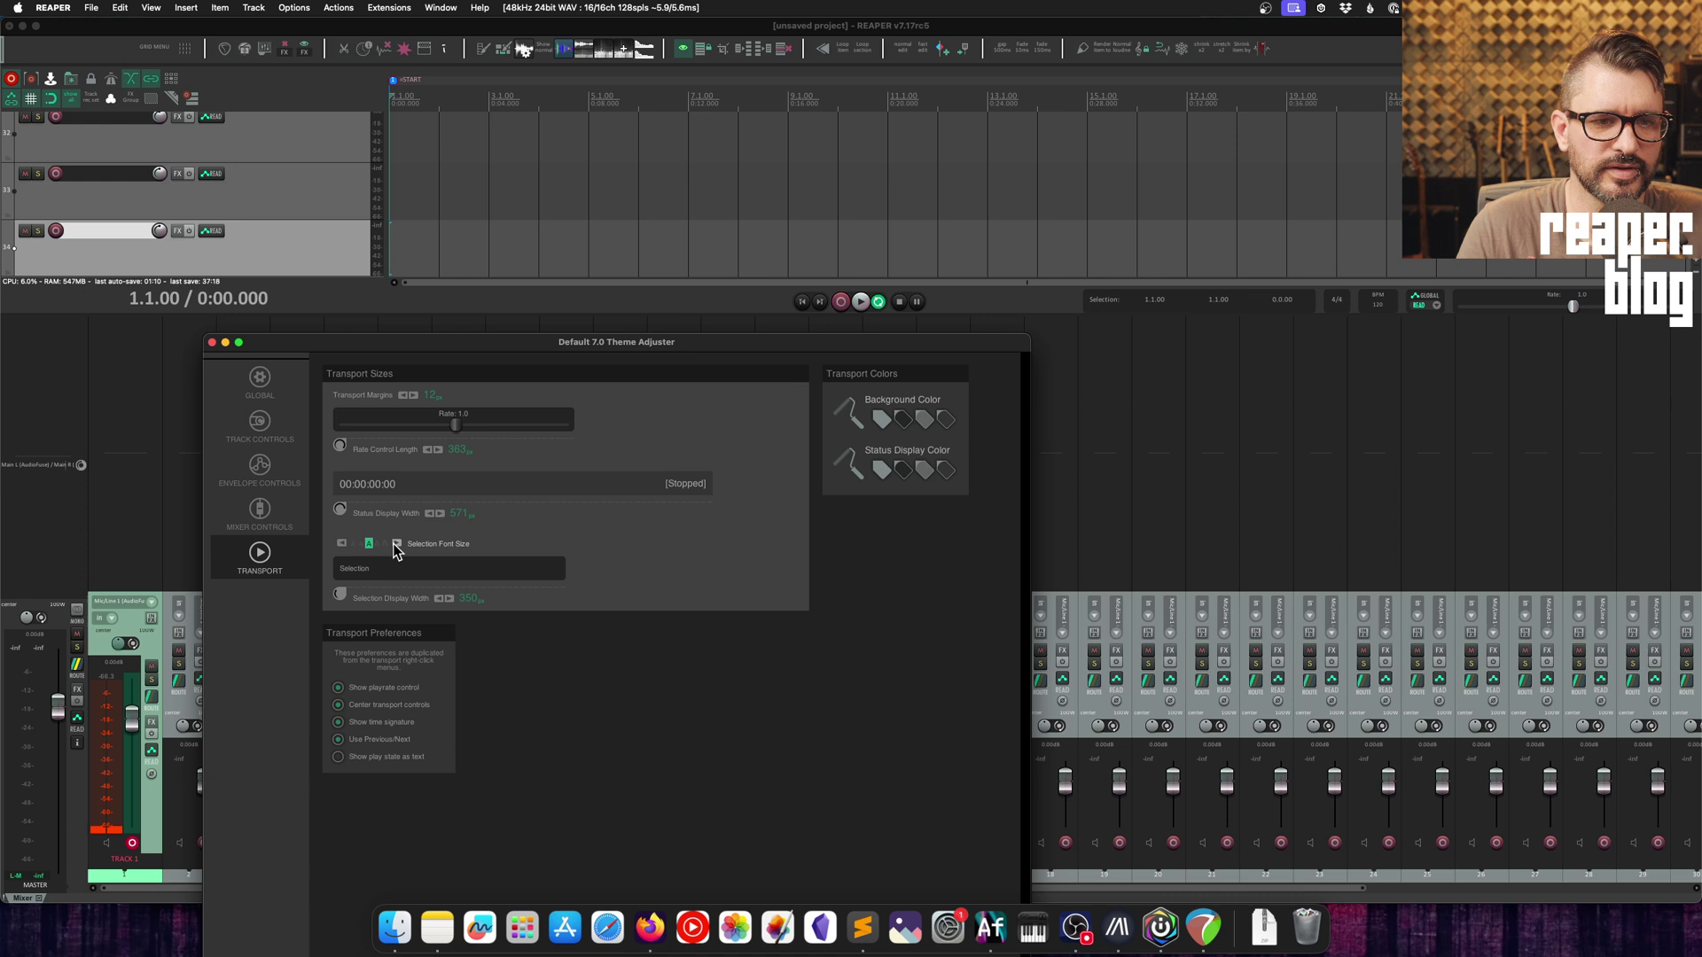
left_click(396, 544)
mouse_move(339, 511)
left_mouse_down()
mouse_move(363, 563)
mouse_move(359, 505)
left_mouse_up()
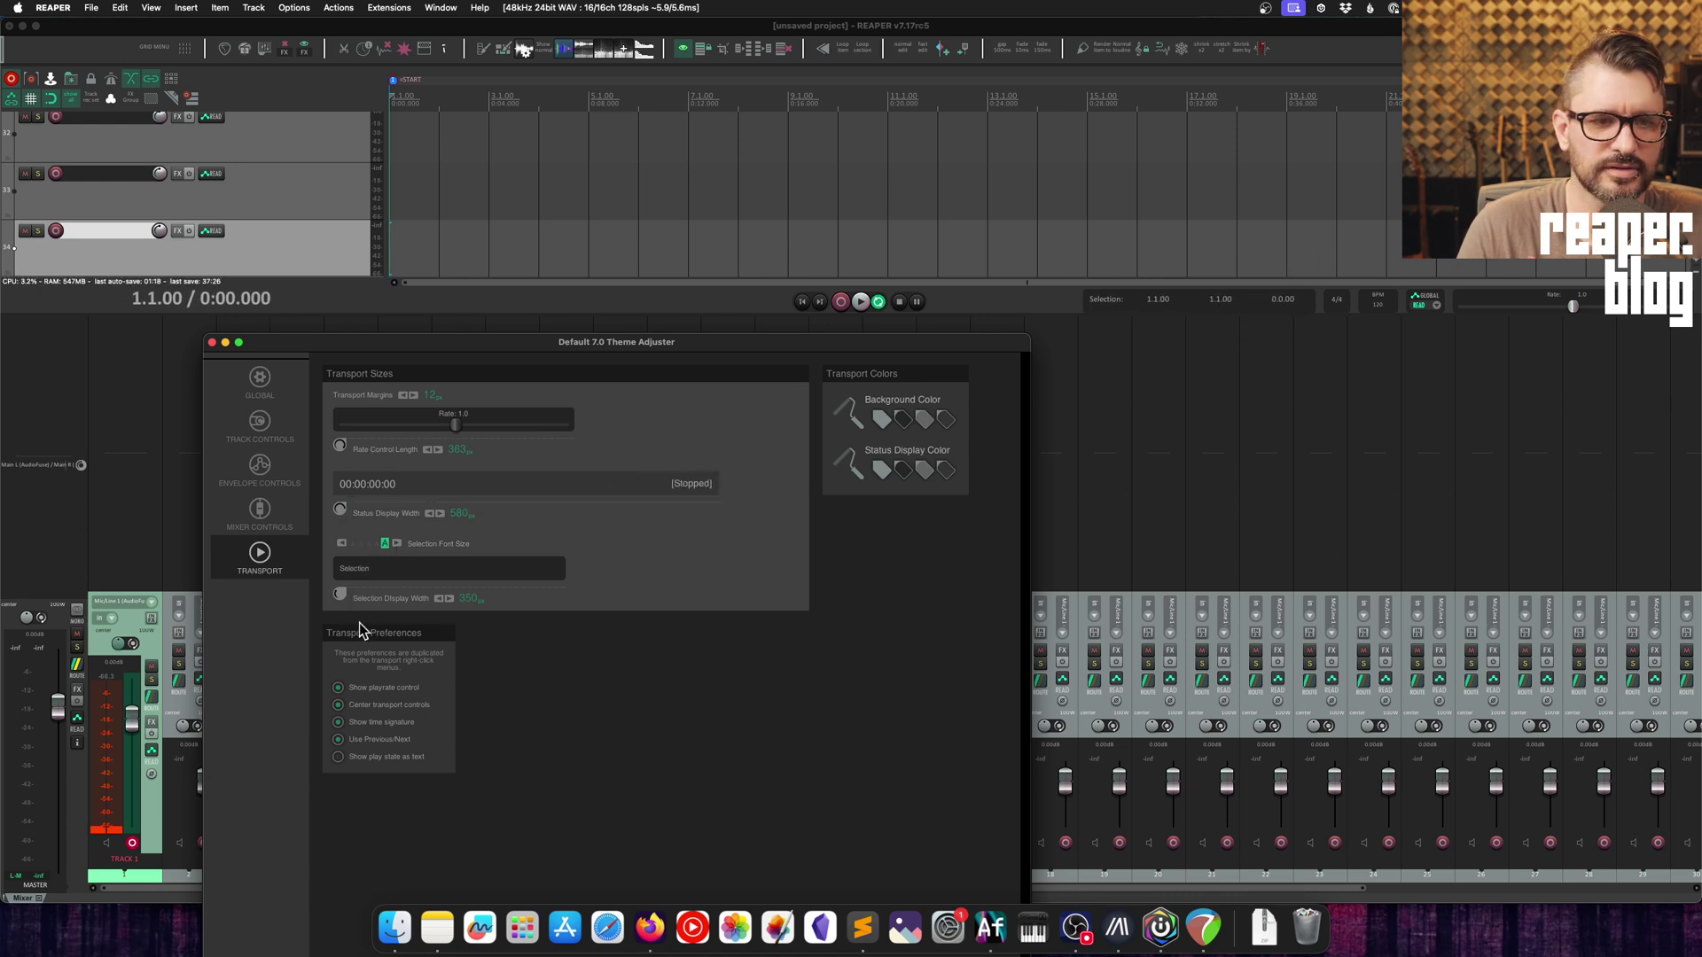
left_click_drag(344, 596, 365, 551)
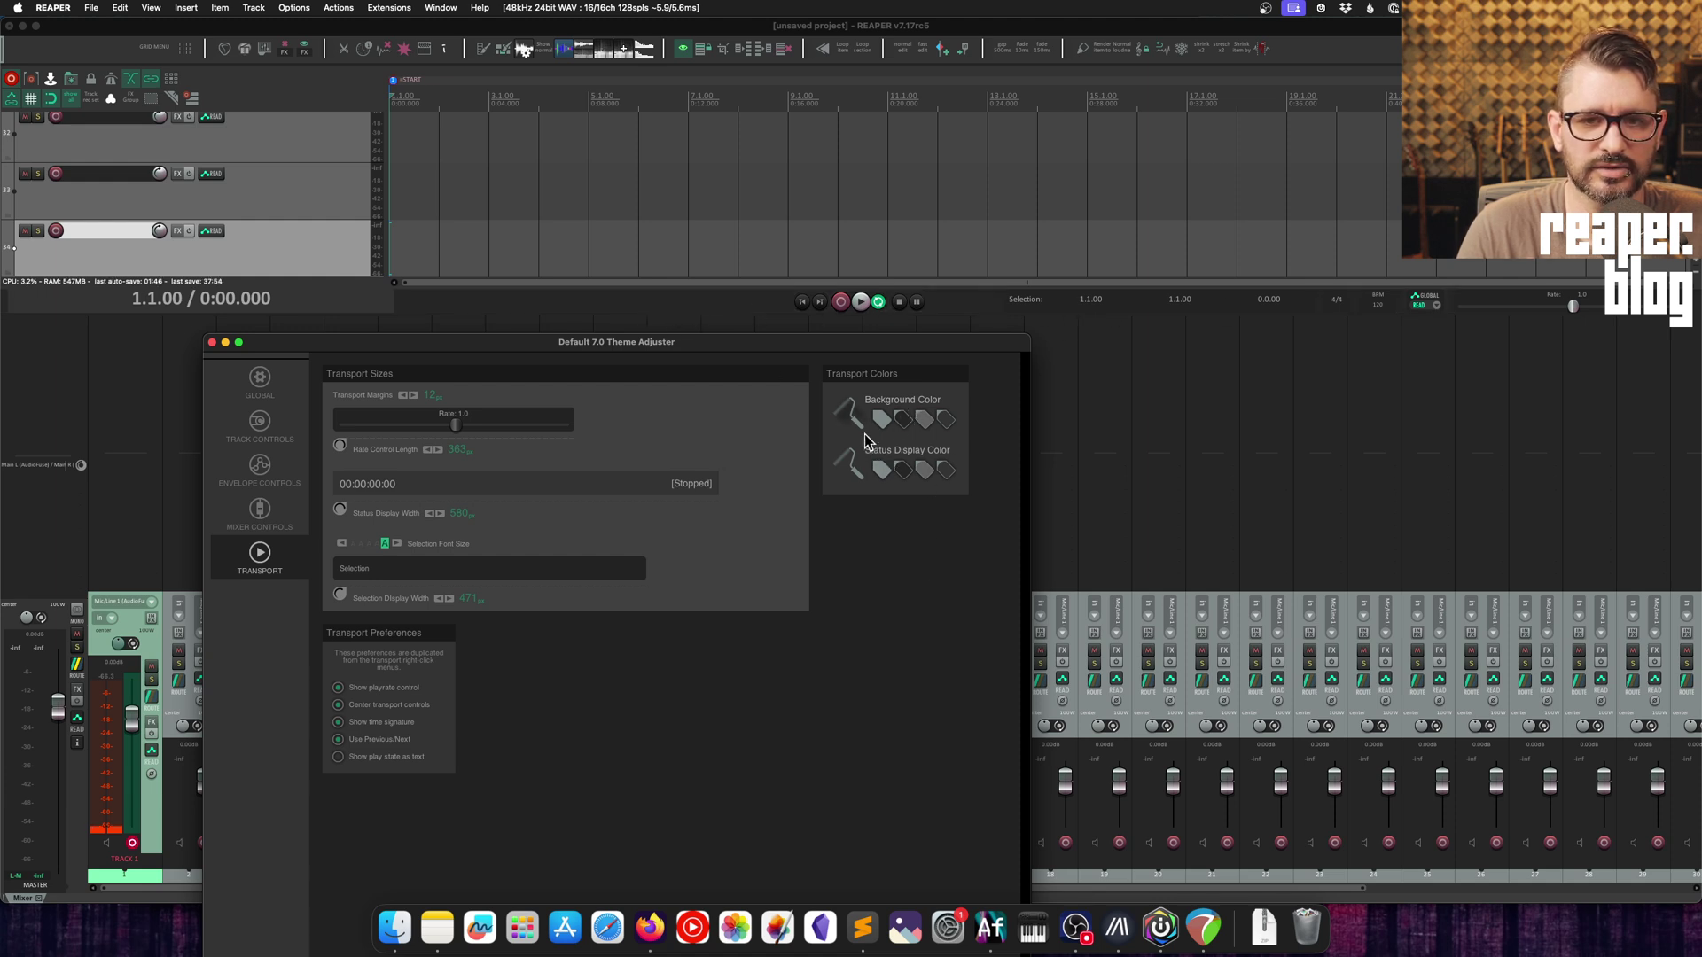
- Lighten the transport background and try light grey and darker status display colours
left_click(883, 418)
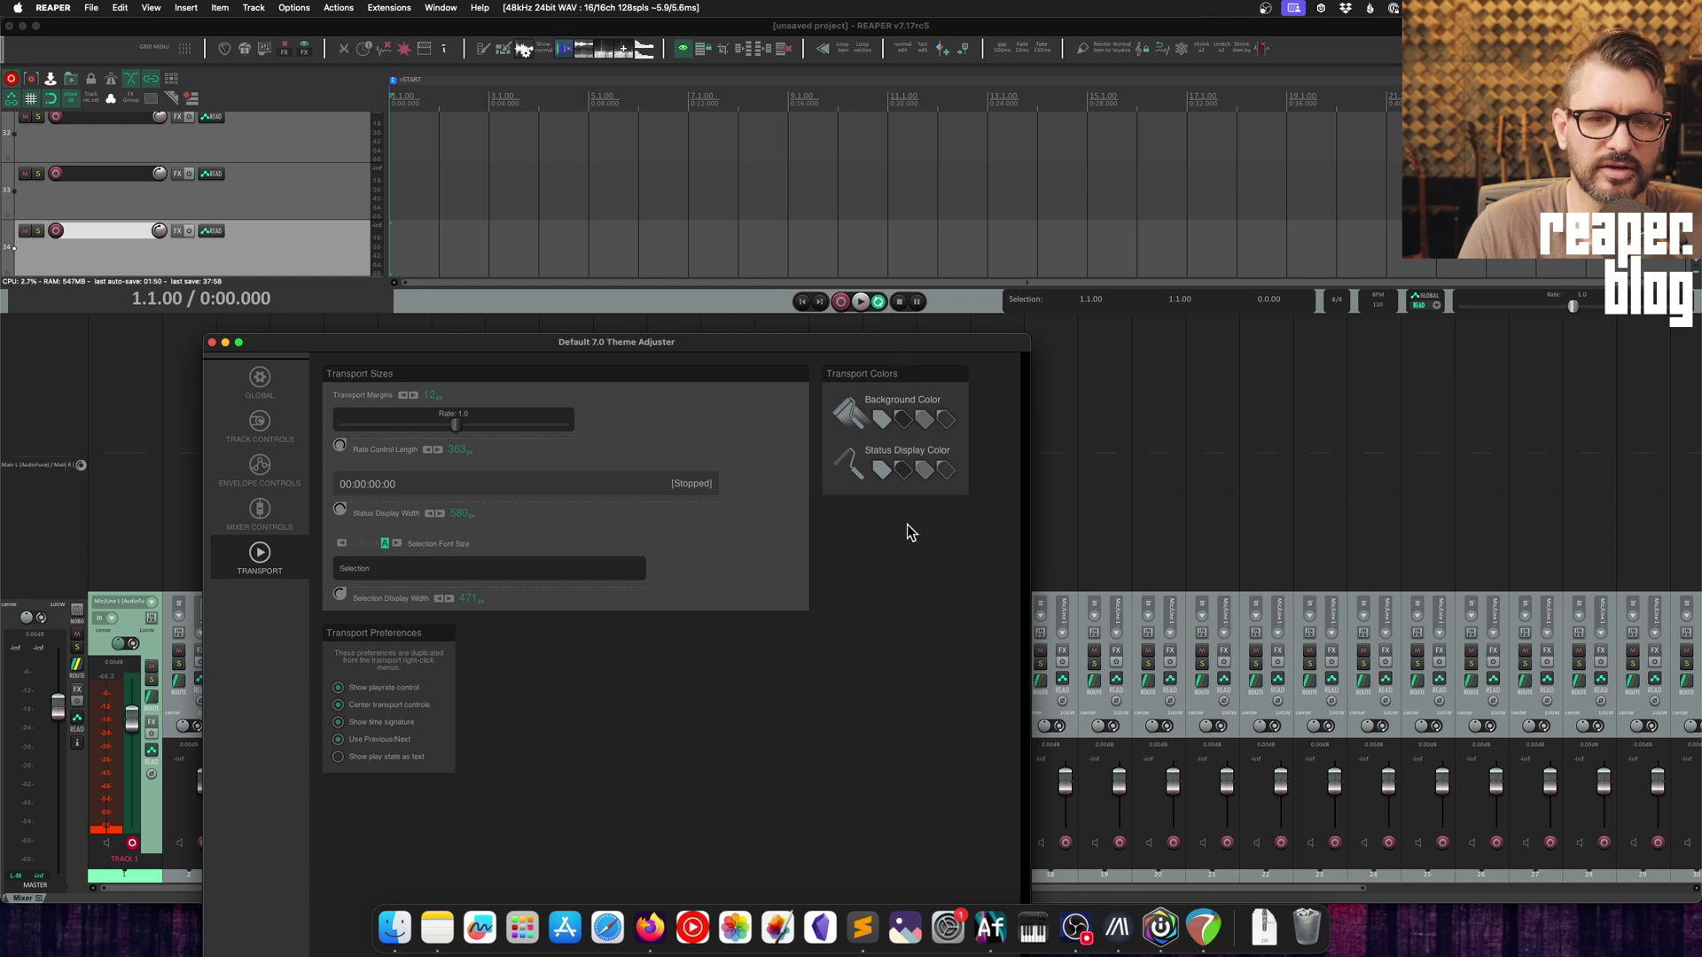
left_click(882, 470)
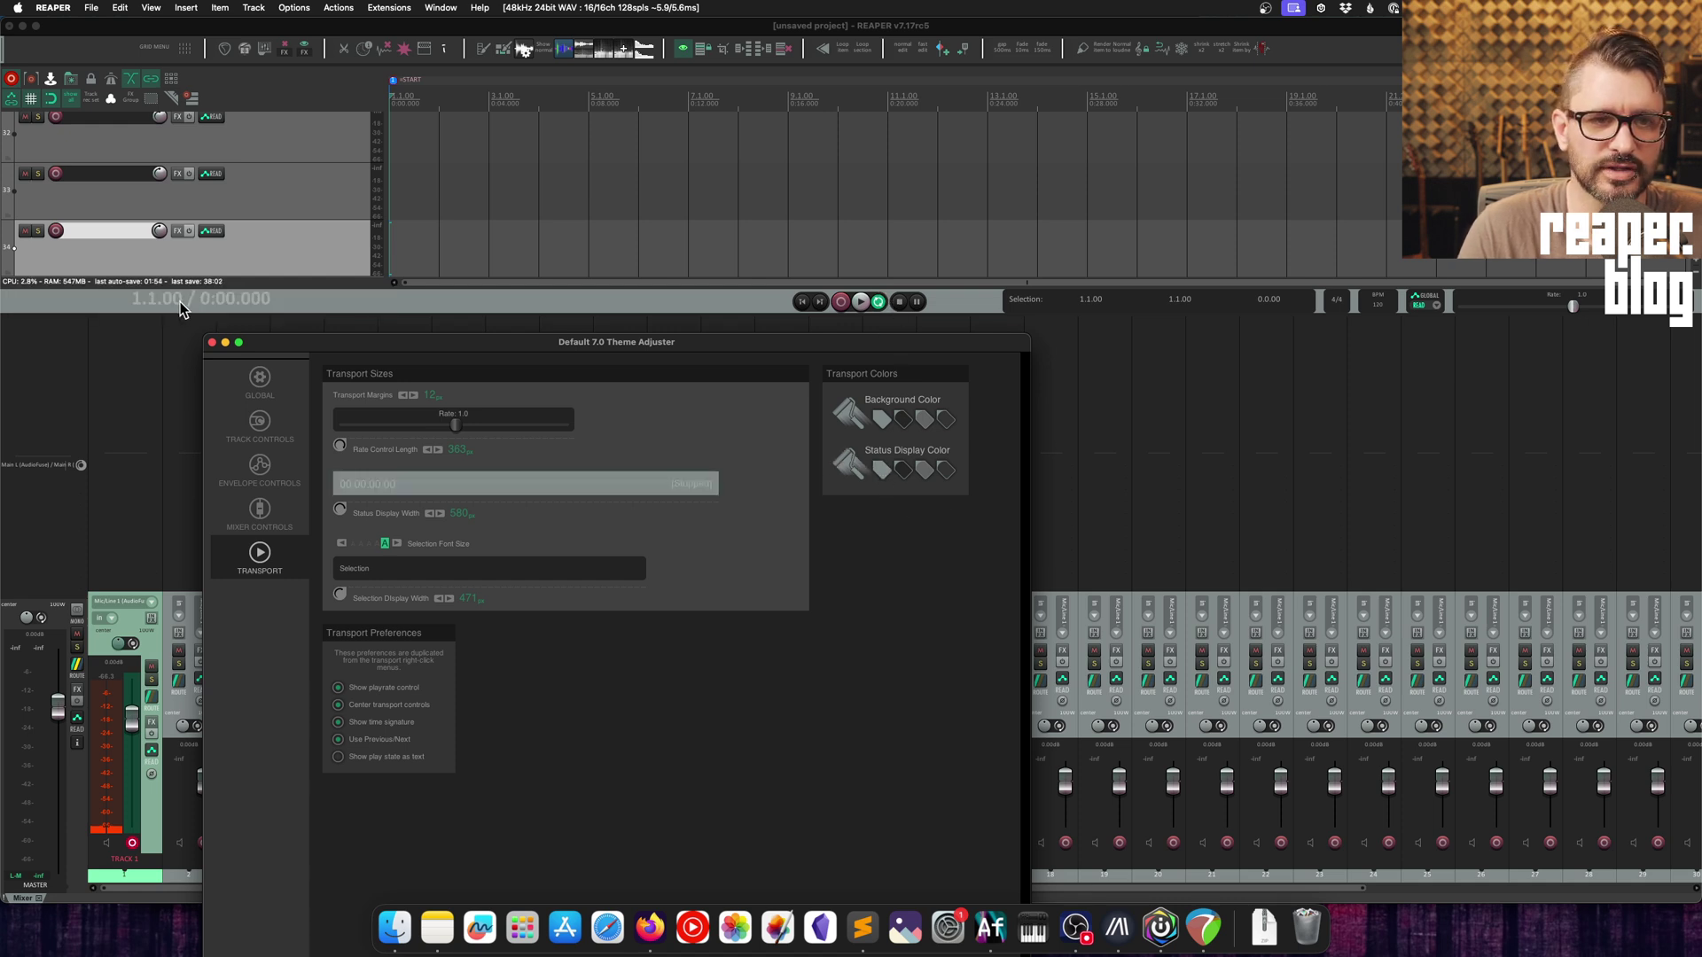
left_click(900, 472)
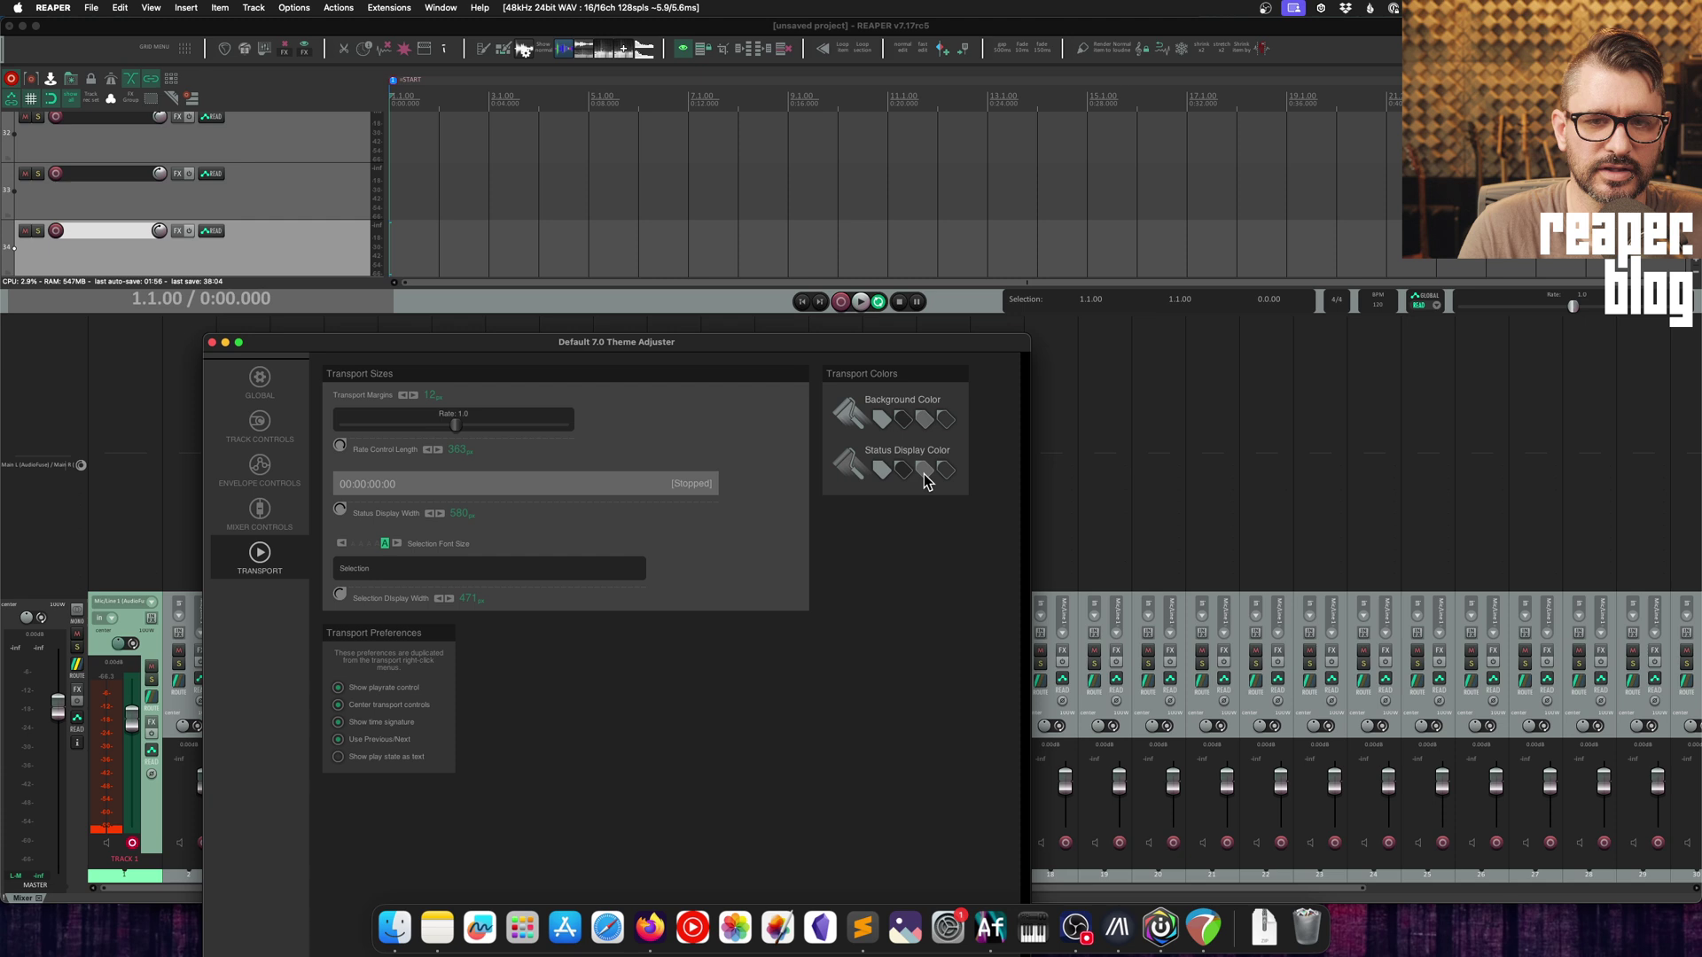
left_click(925, 472)
left_click(883, 473)
left_click(945, 470)
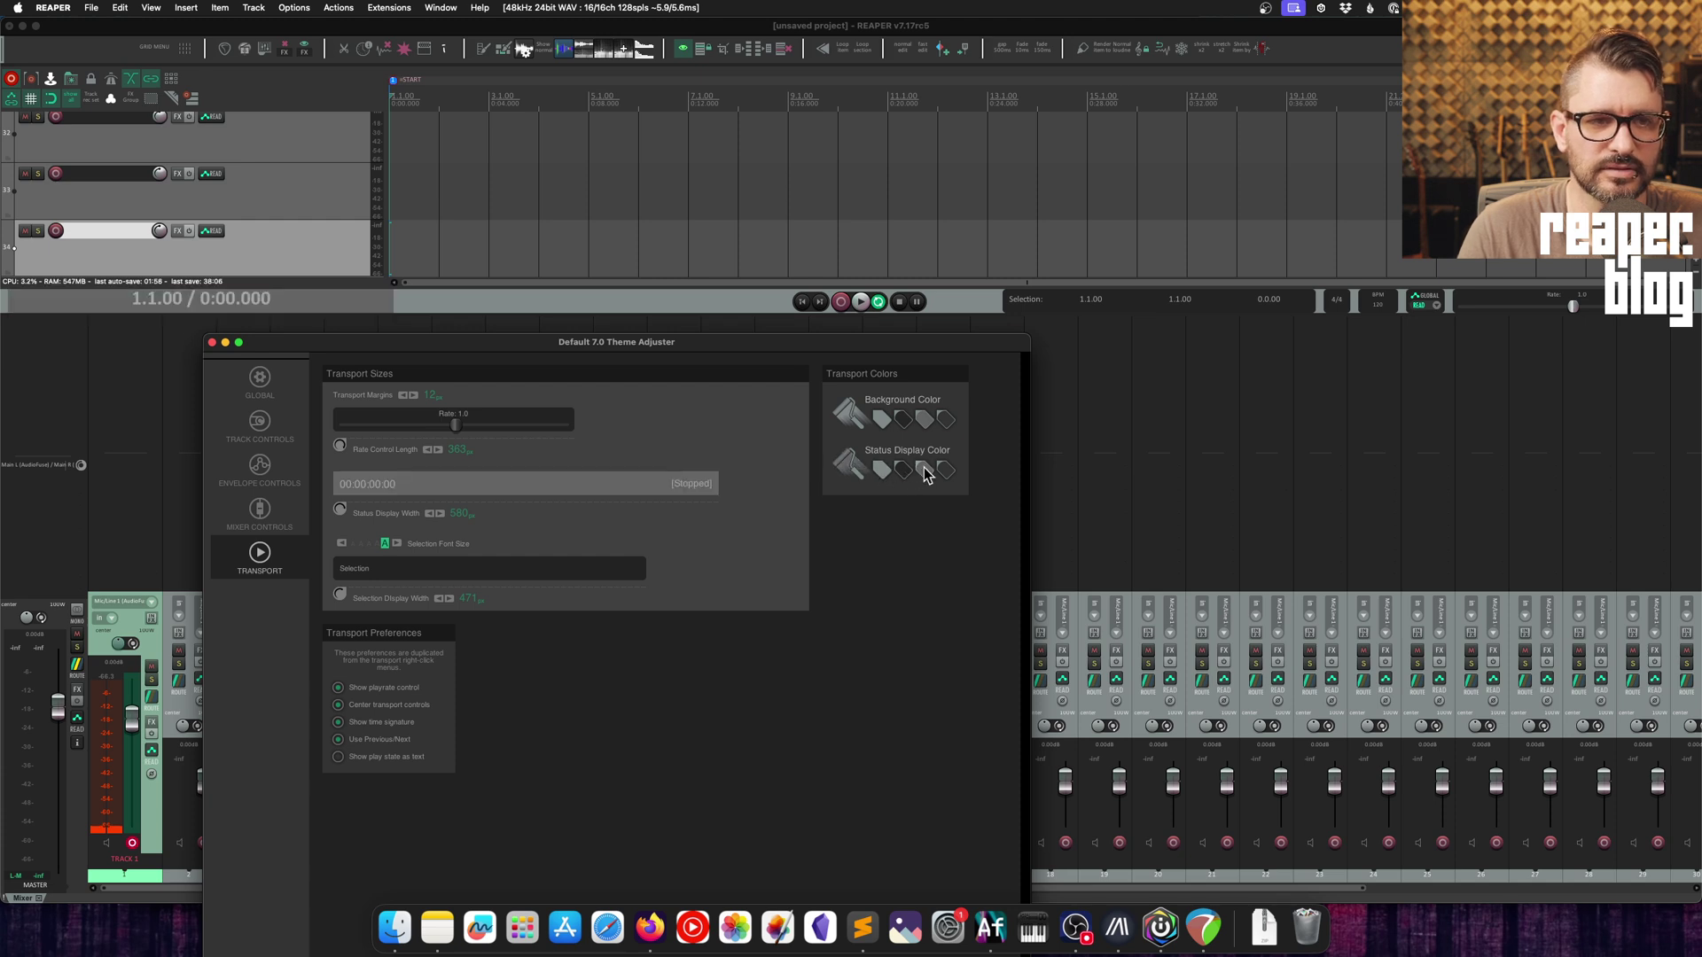
- Apply a custom pink status display colour, then reset it to default
left_click(881, 475)
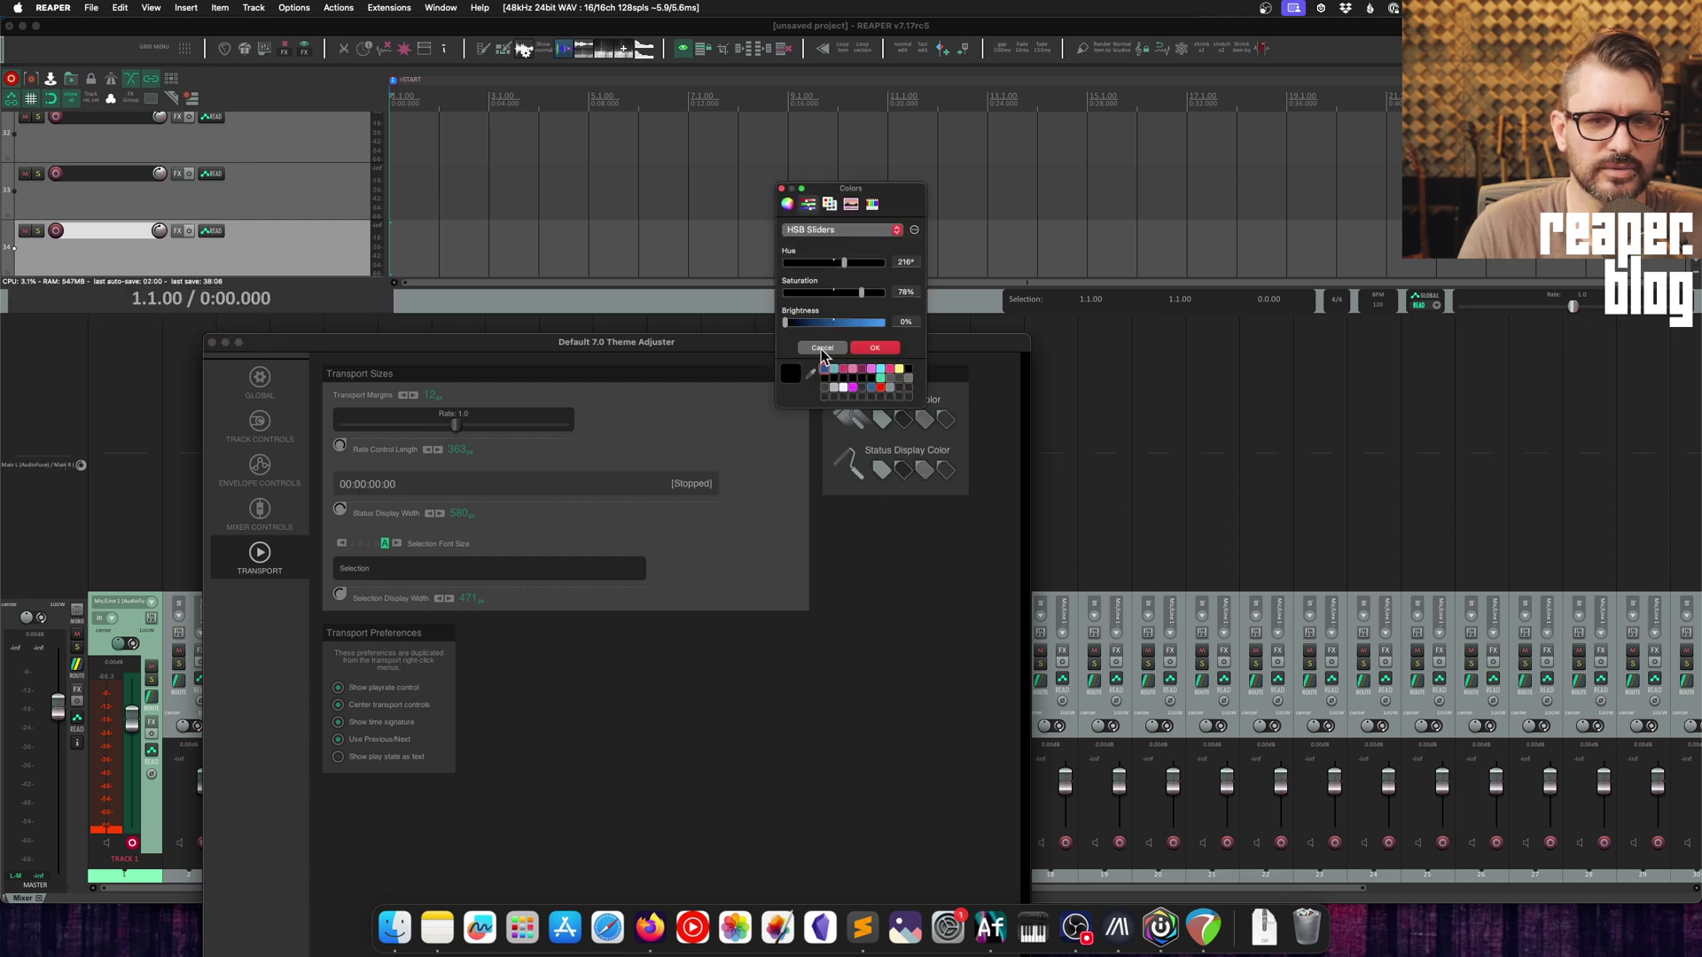
left_click(851, 371)
left_click(875, 347)
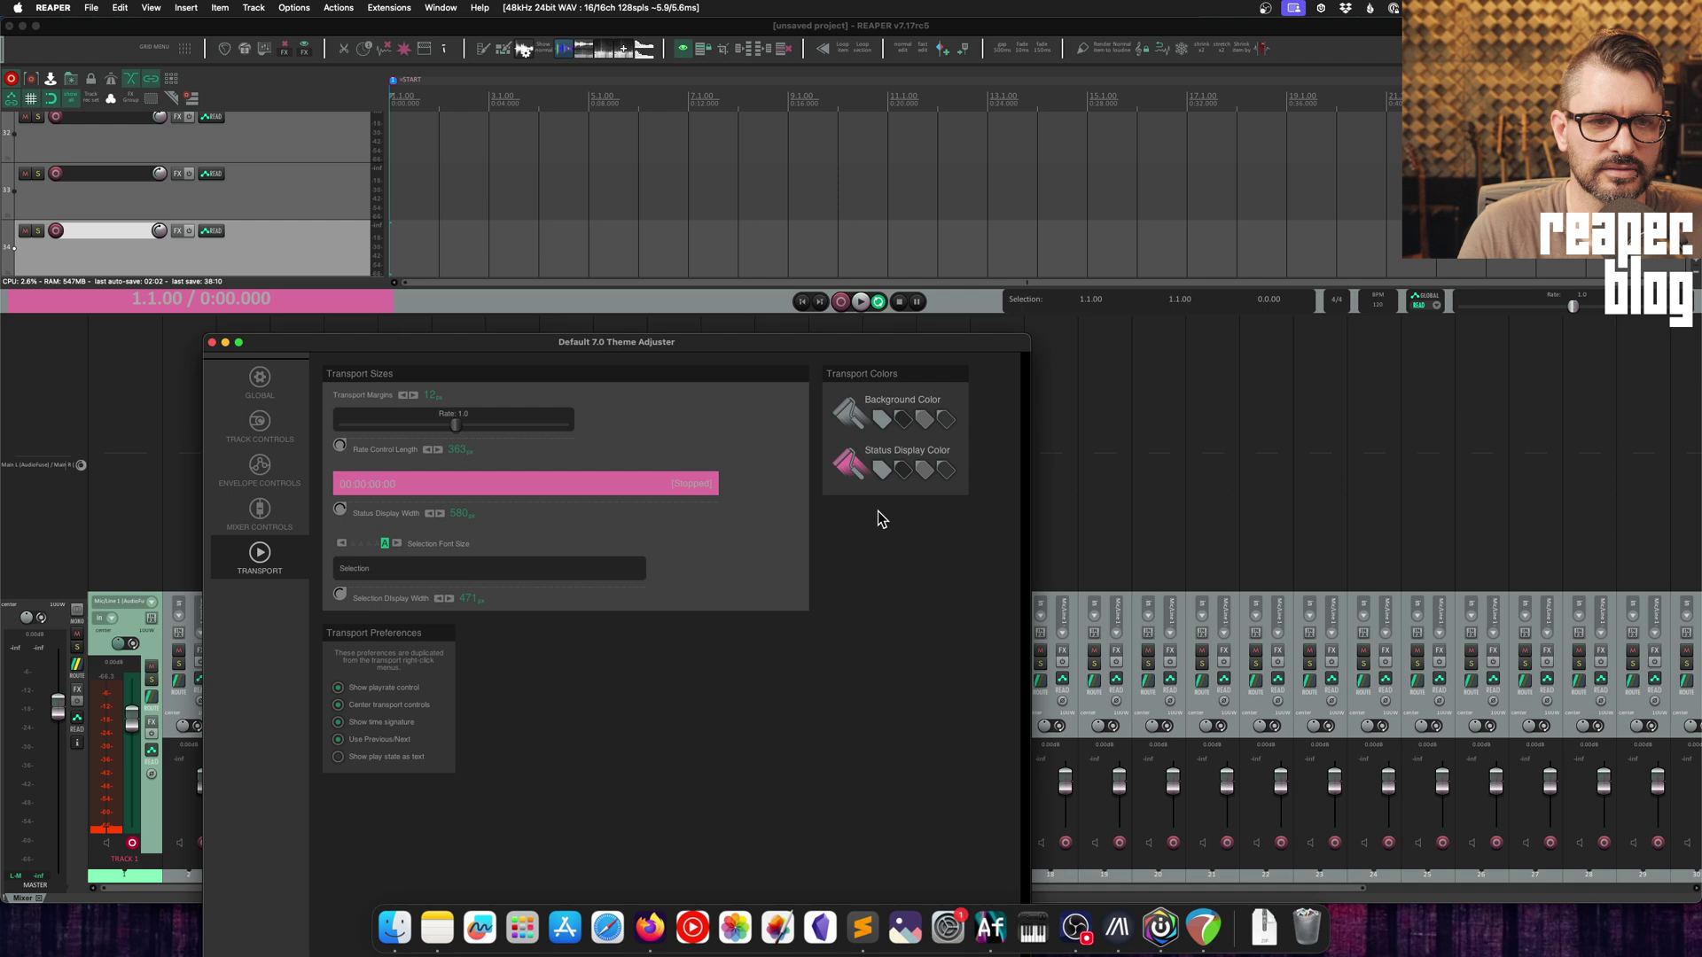
left_click(945, 471)
left_click_drag(615, 406, 699, 163)
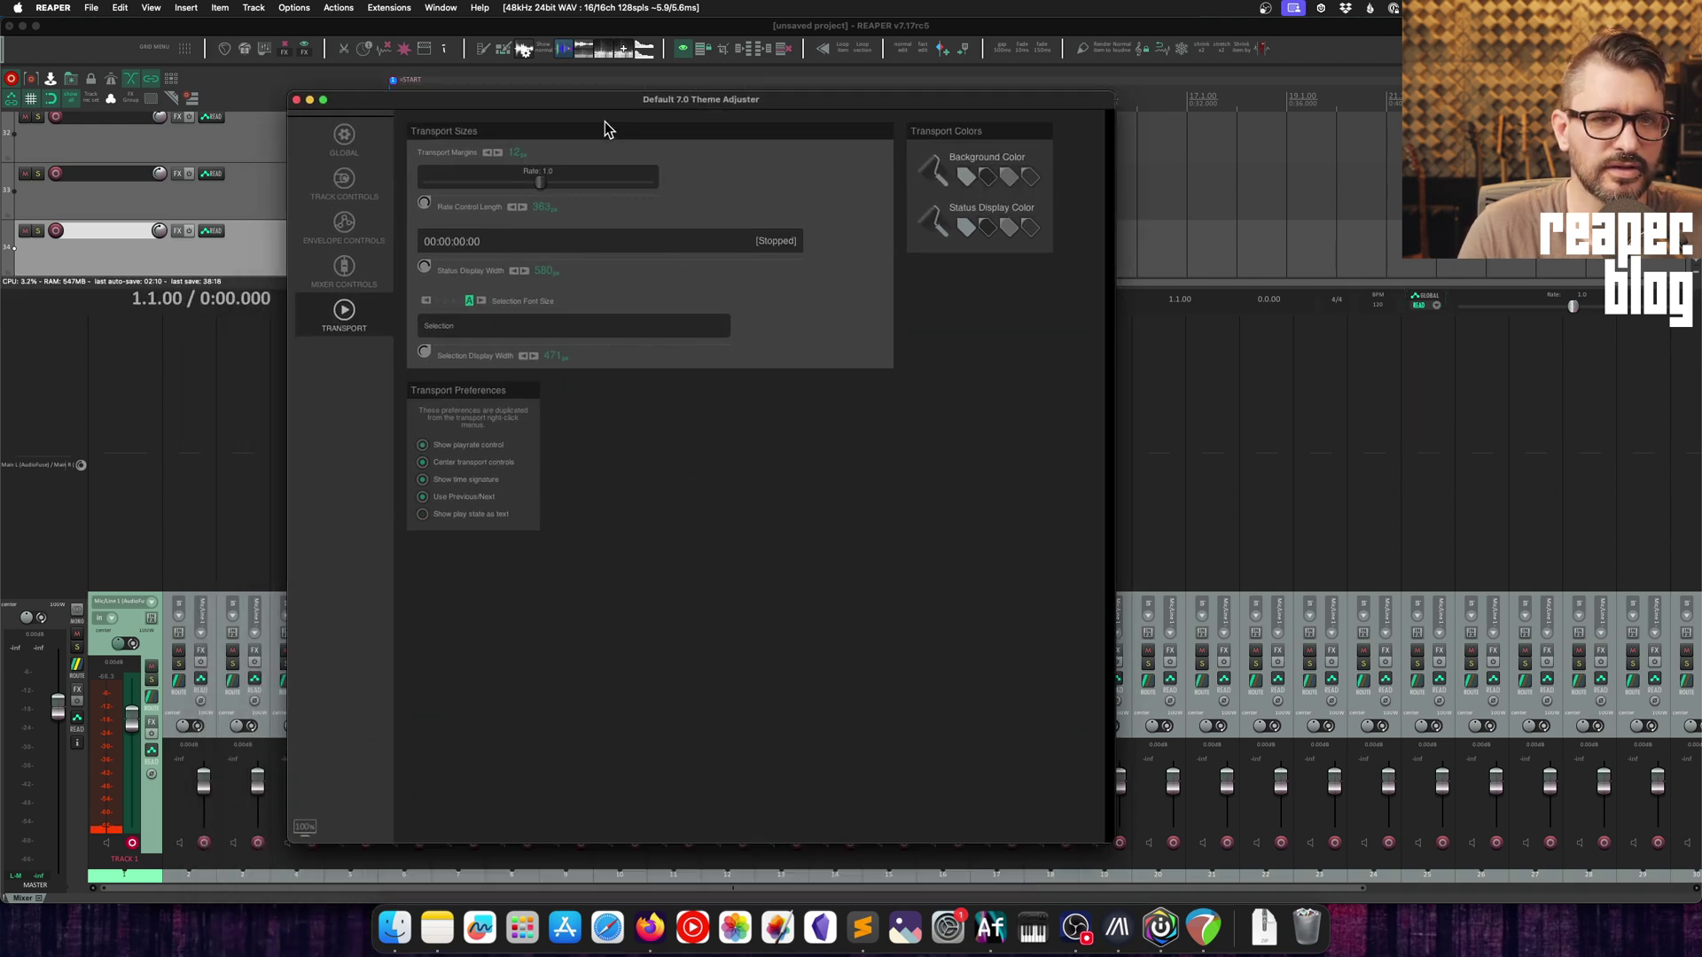
- Turn on 'Show play state as text' so the transport displays [Stopped]
left_click_drag(606, 129, 513, 560)
right_click(653, 301)
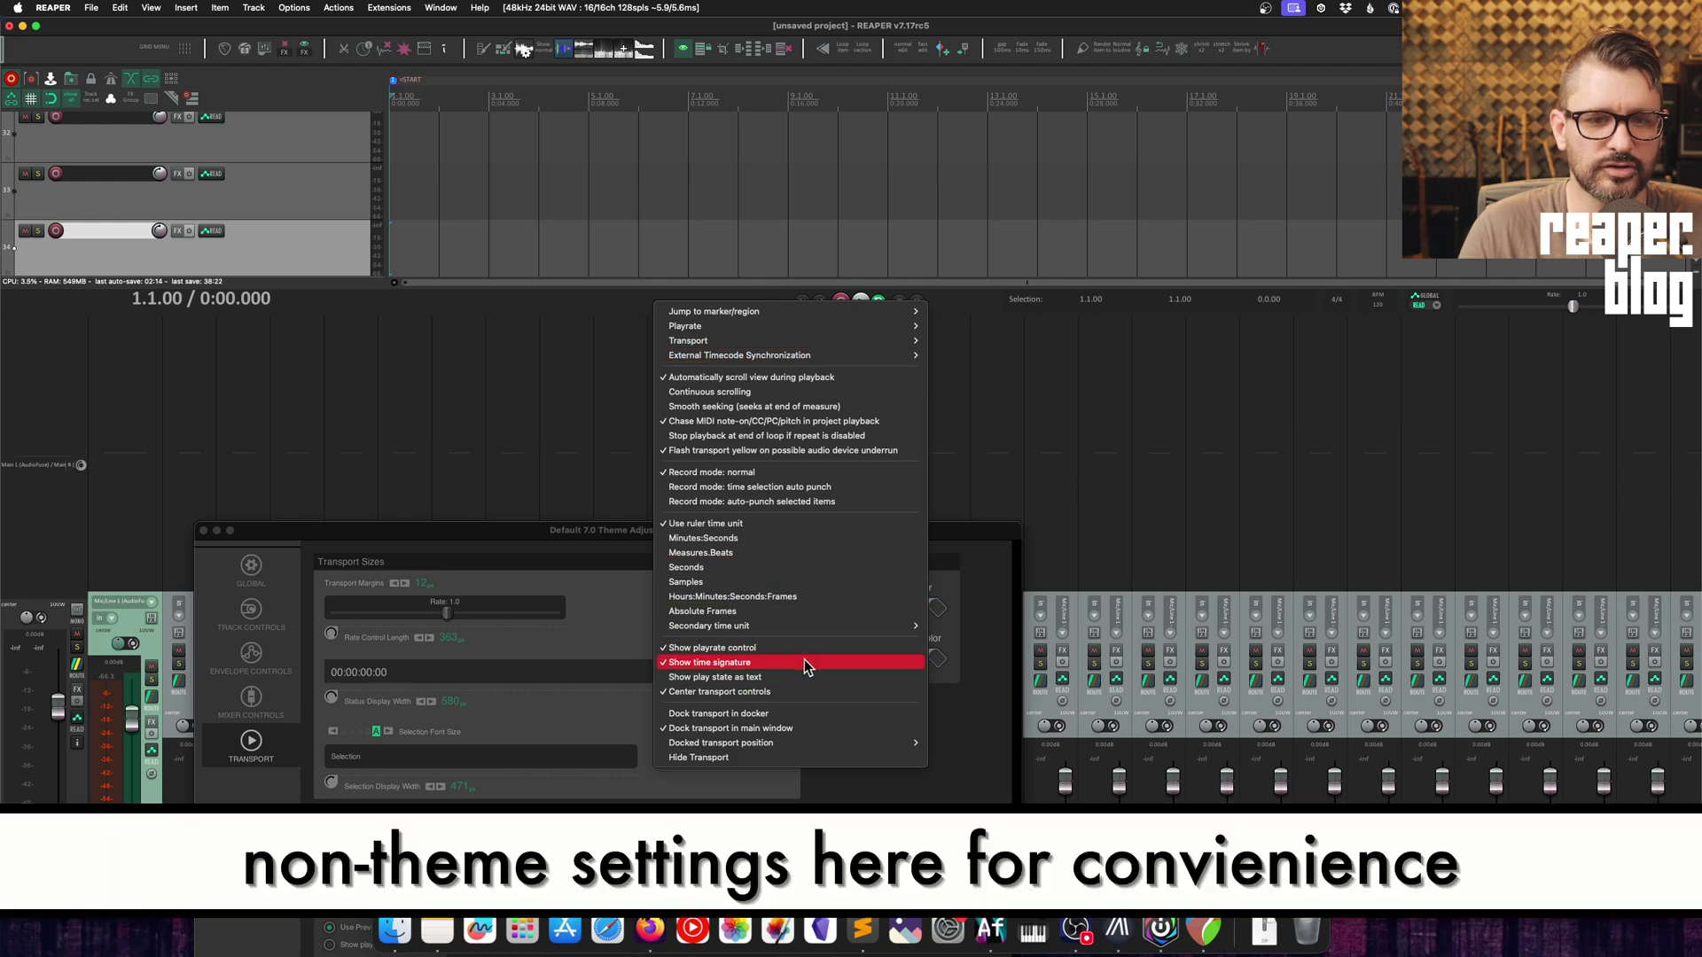
left_click(699, 679)
left_click_drag(581, 529, 809, 114)
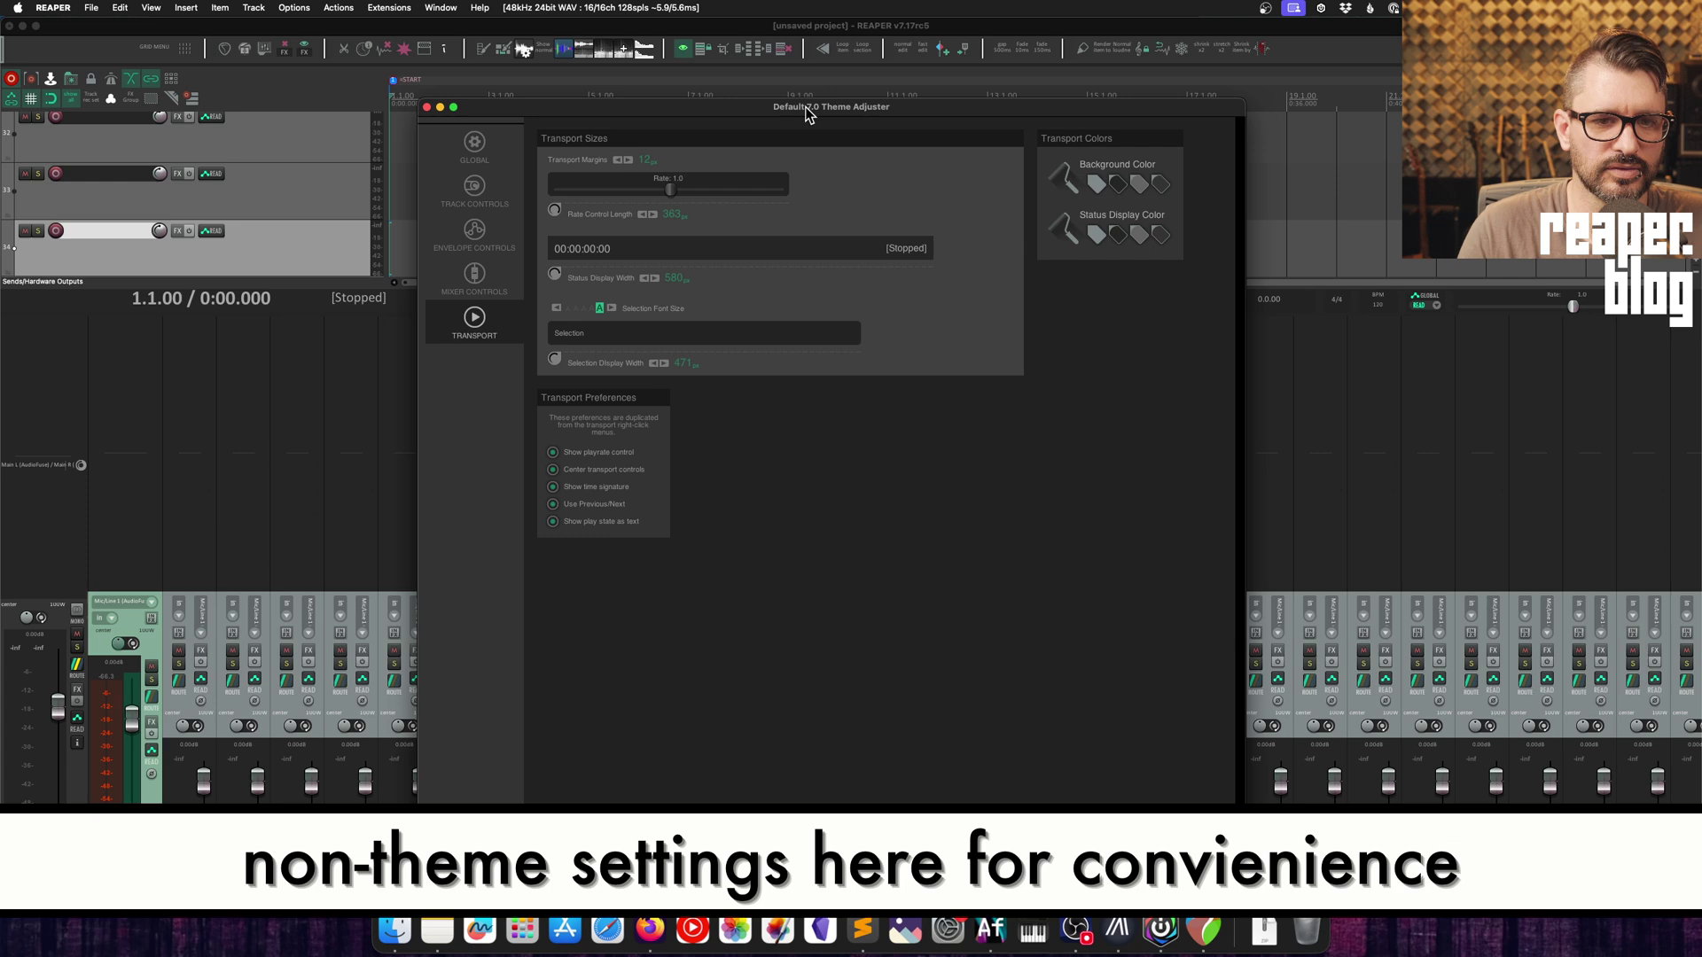
left_click(554, 522)
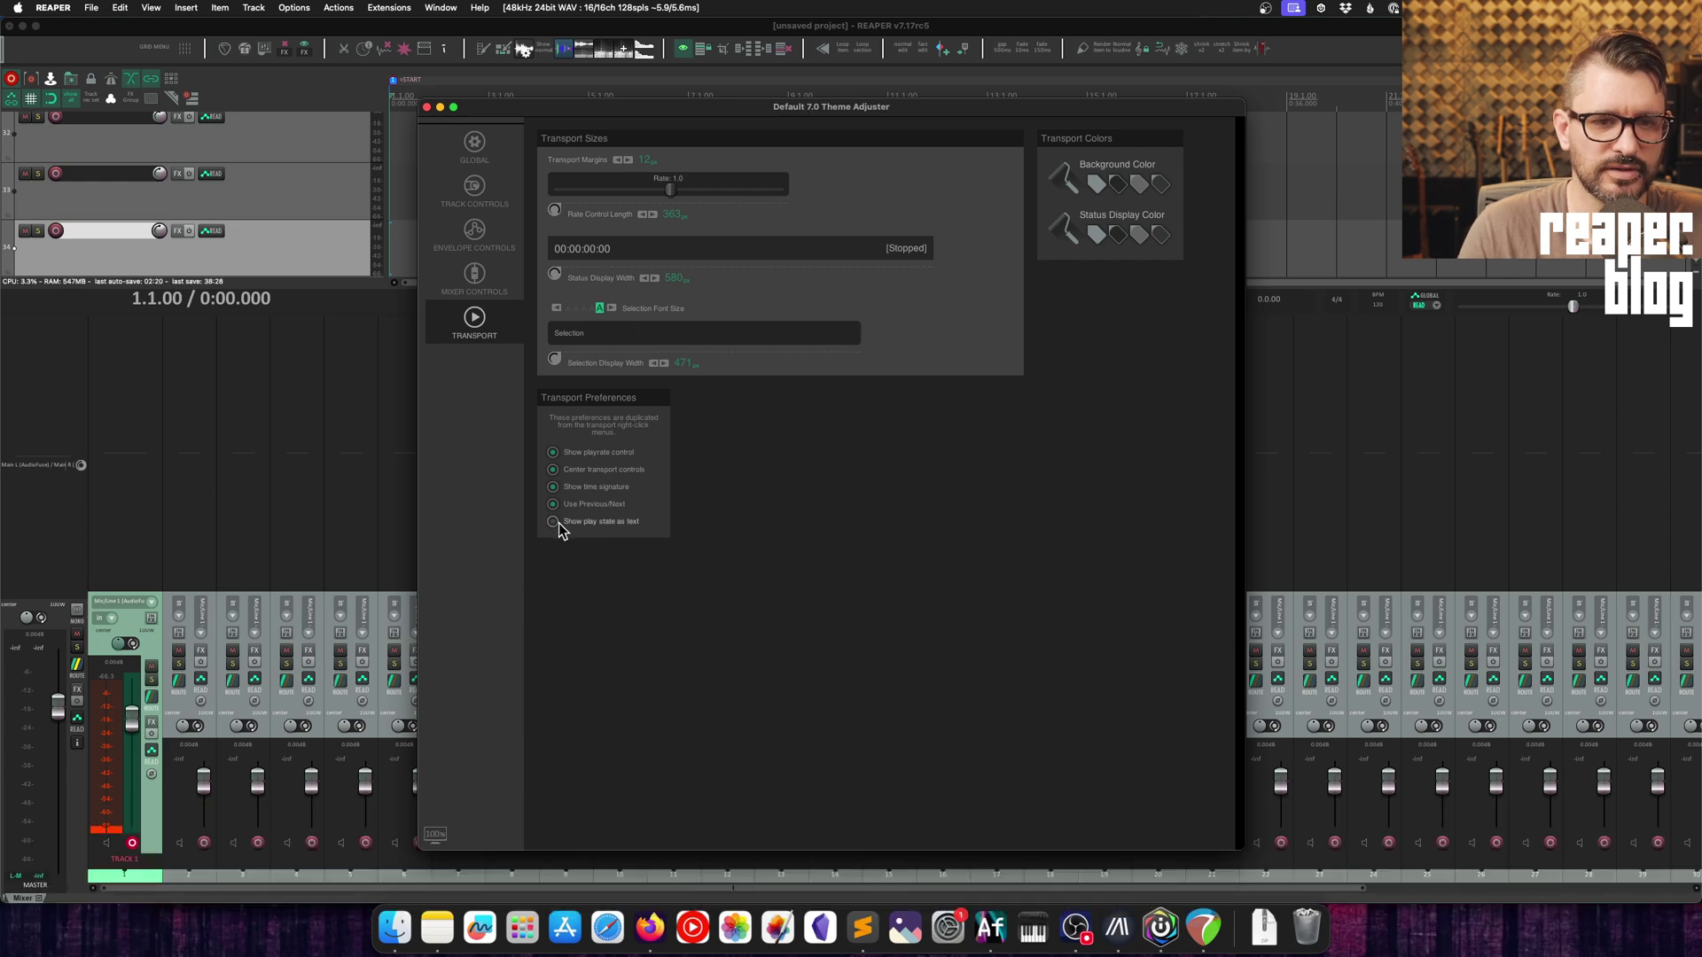
left_click(555, 525)
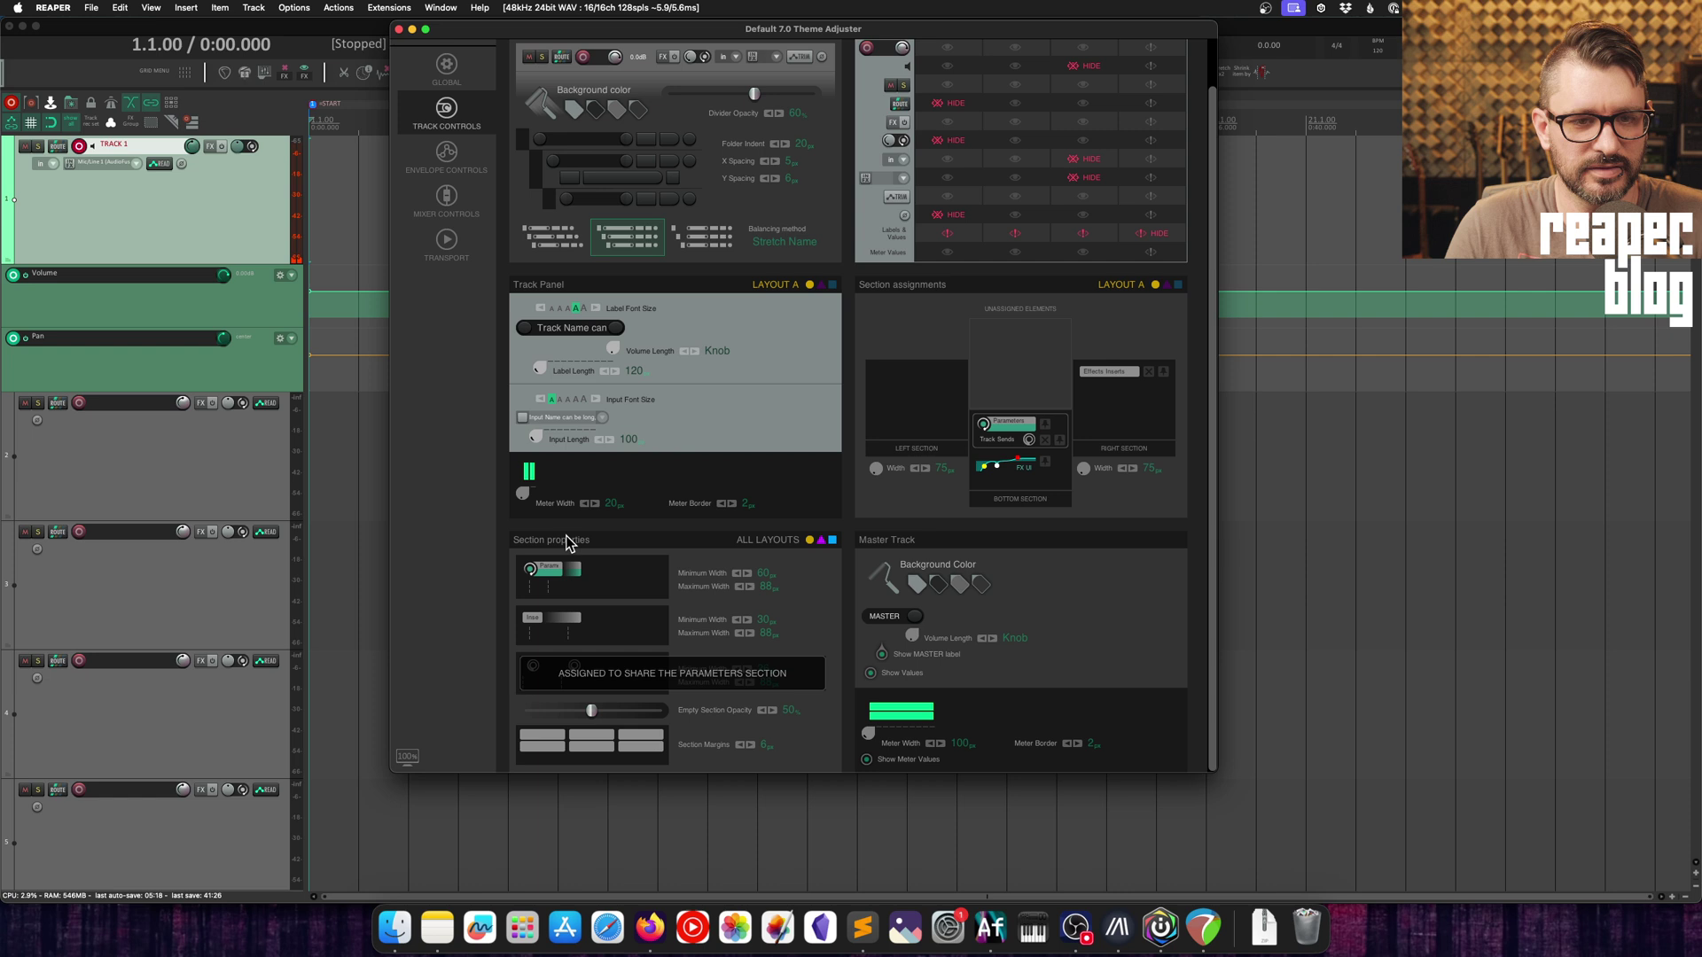
- Insert ReaEQ on Track 1, select its first band node, and resize the track panel
left_click(203, 233)
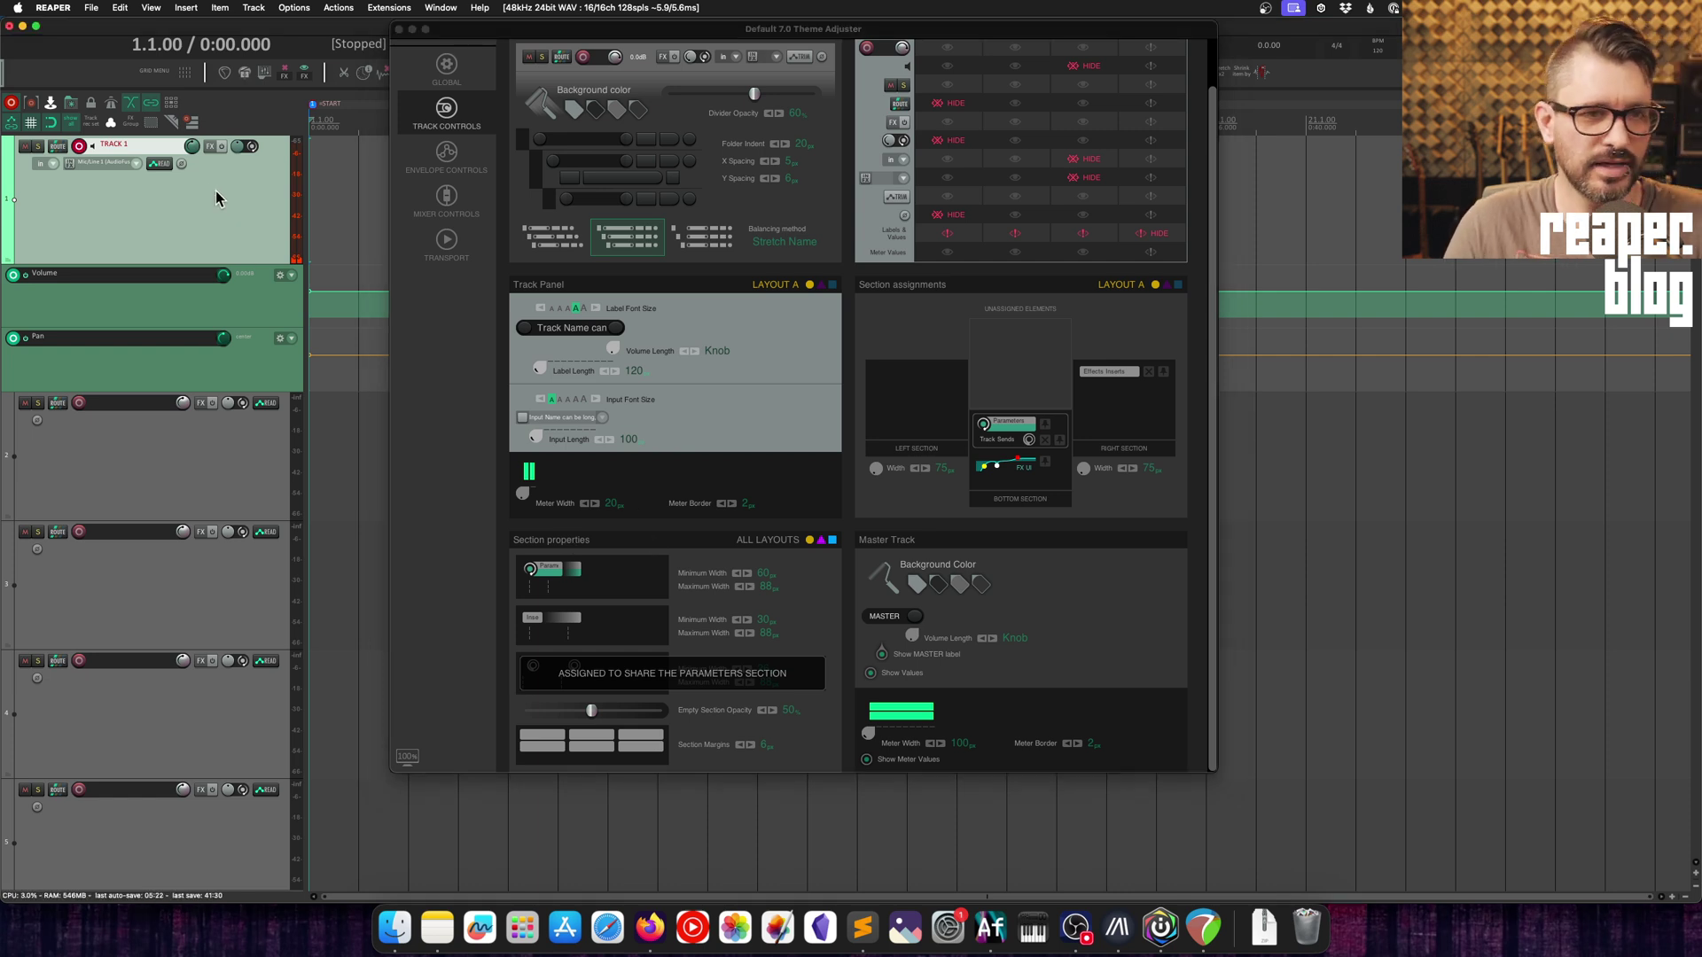
right_click(211, 147)
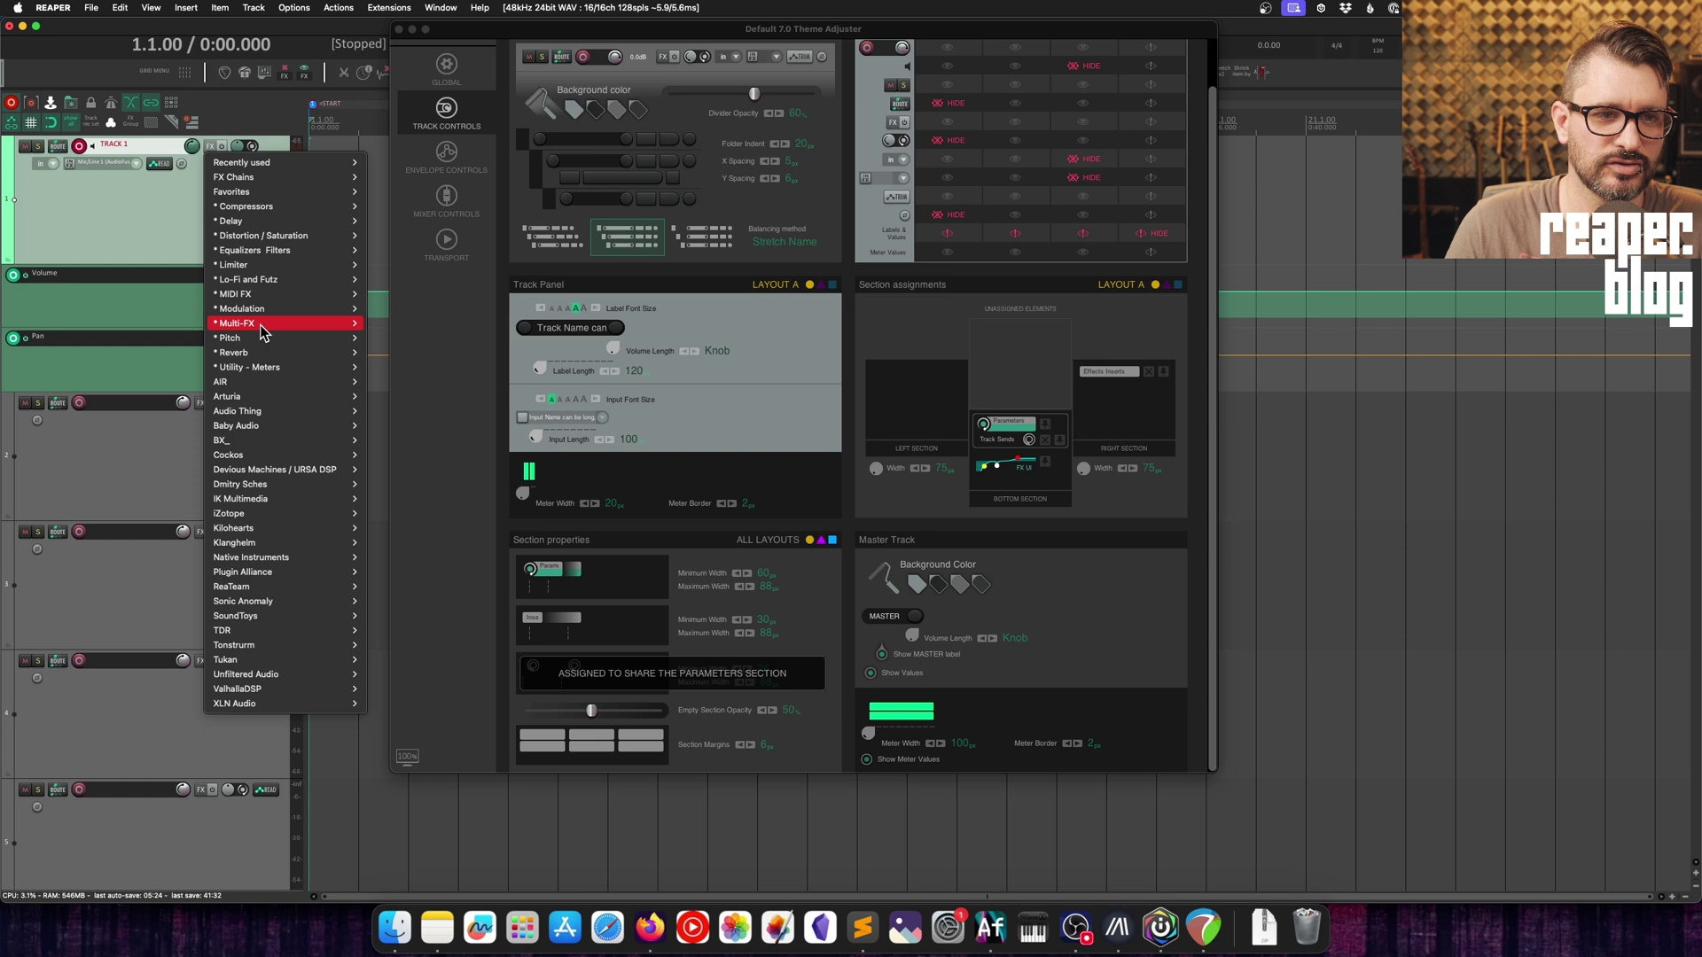
mouse_move(266, 323)
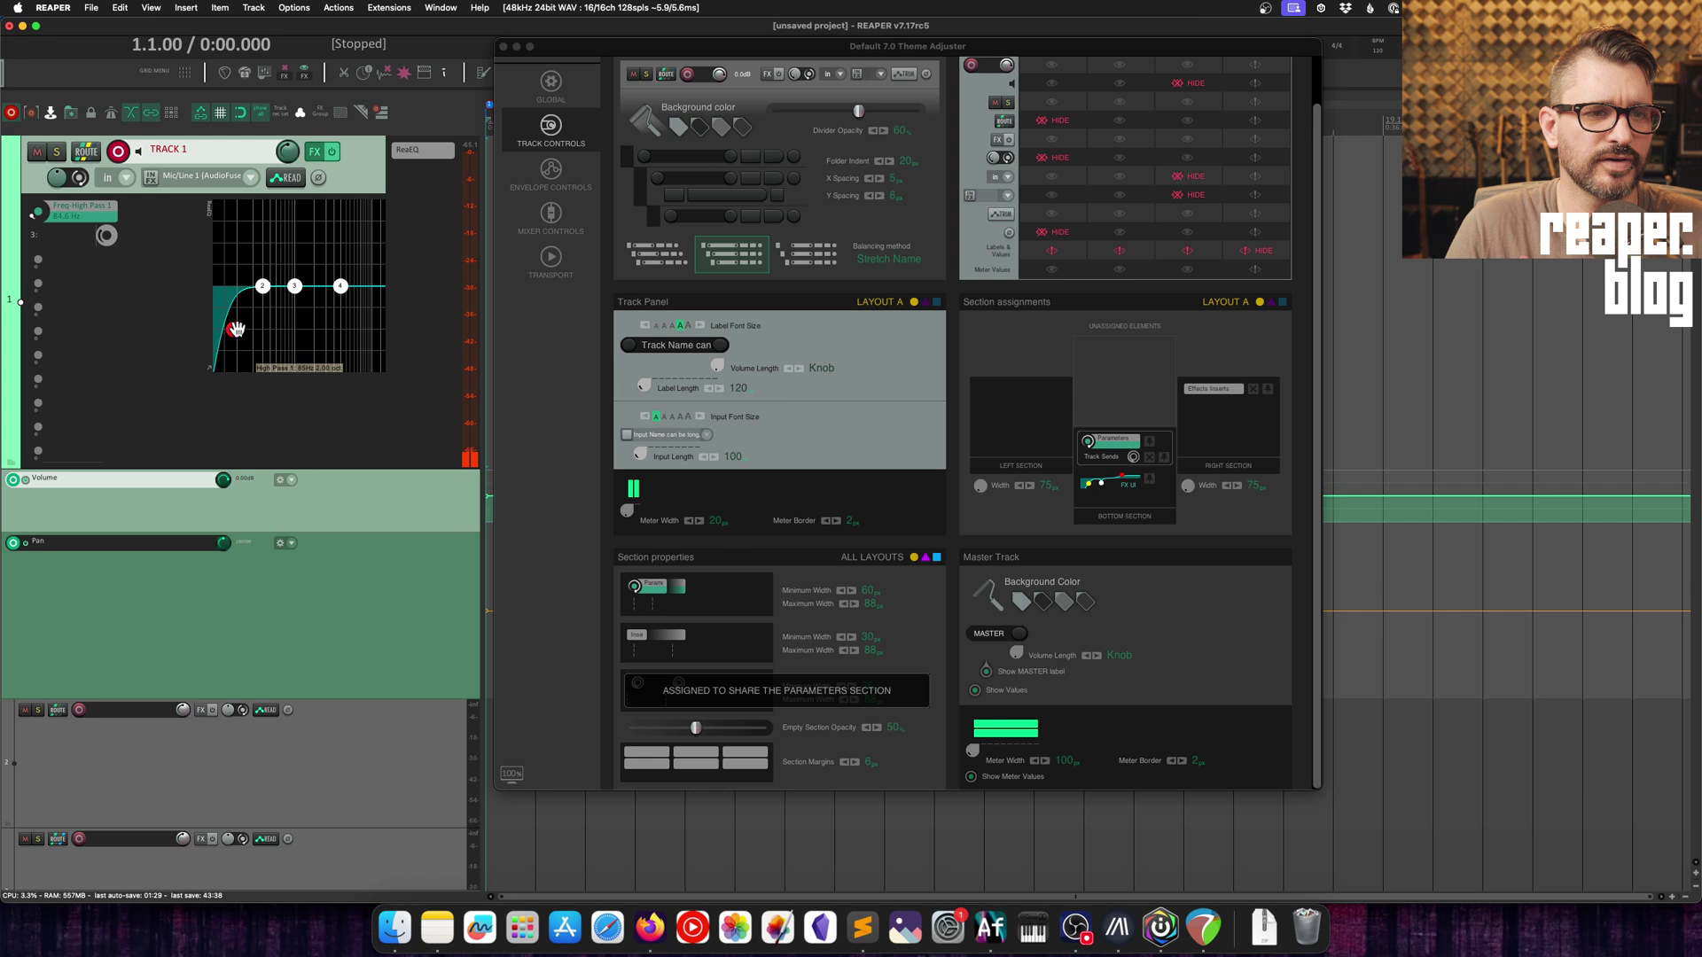
left_click(235, 330)
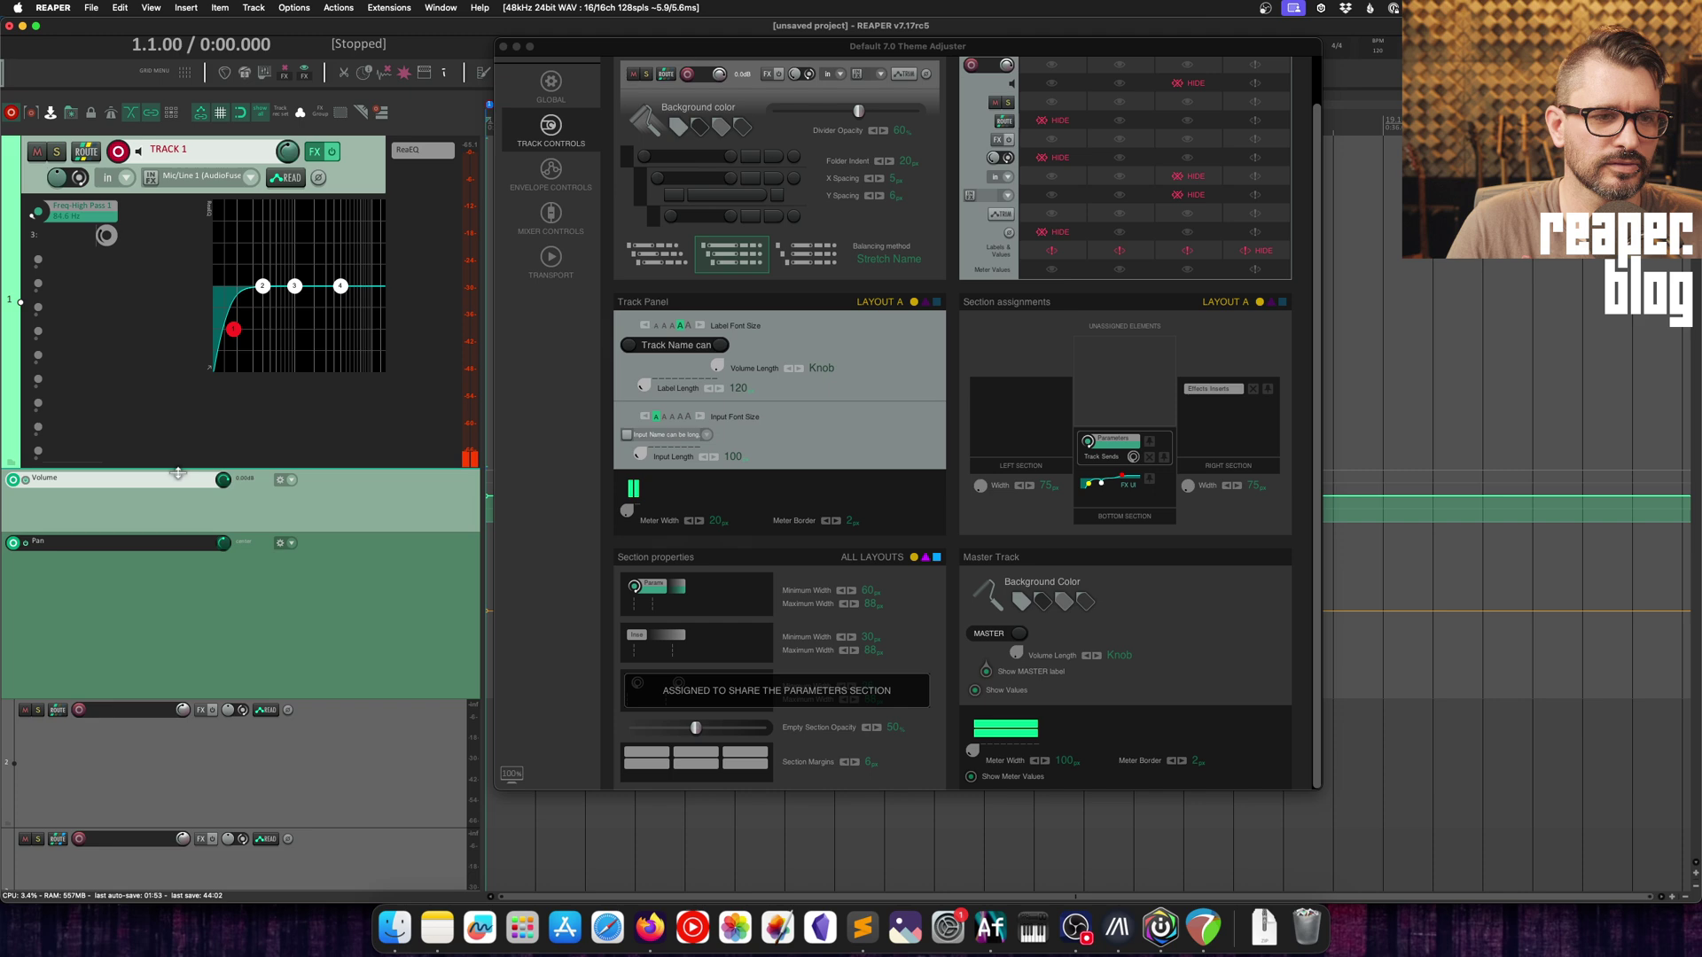
left_click_drag(178, 474, 269, 478)
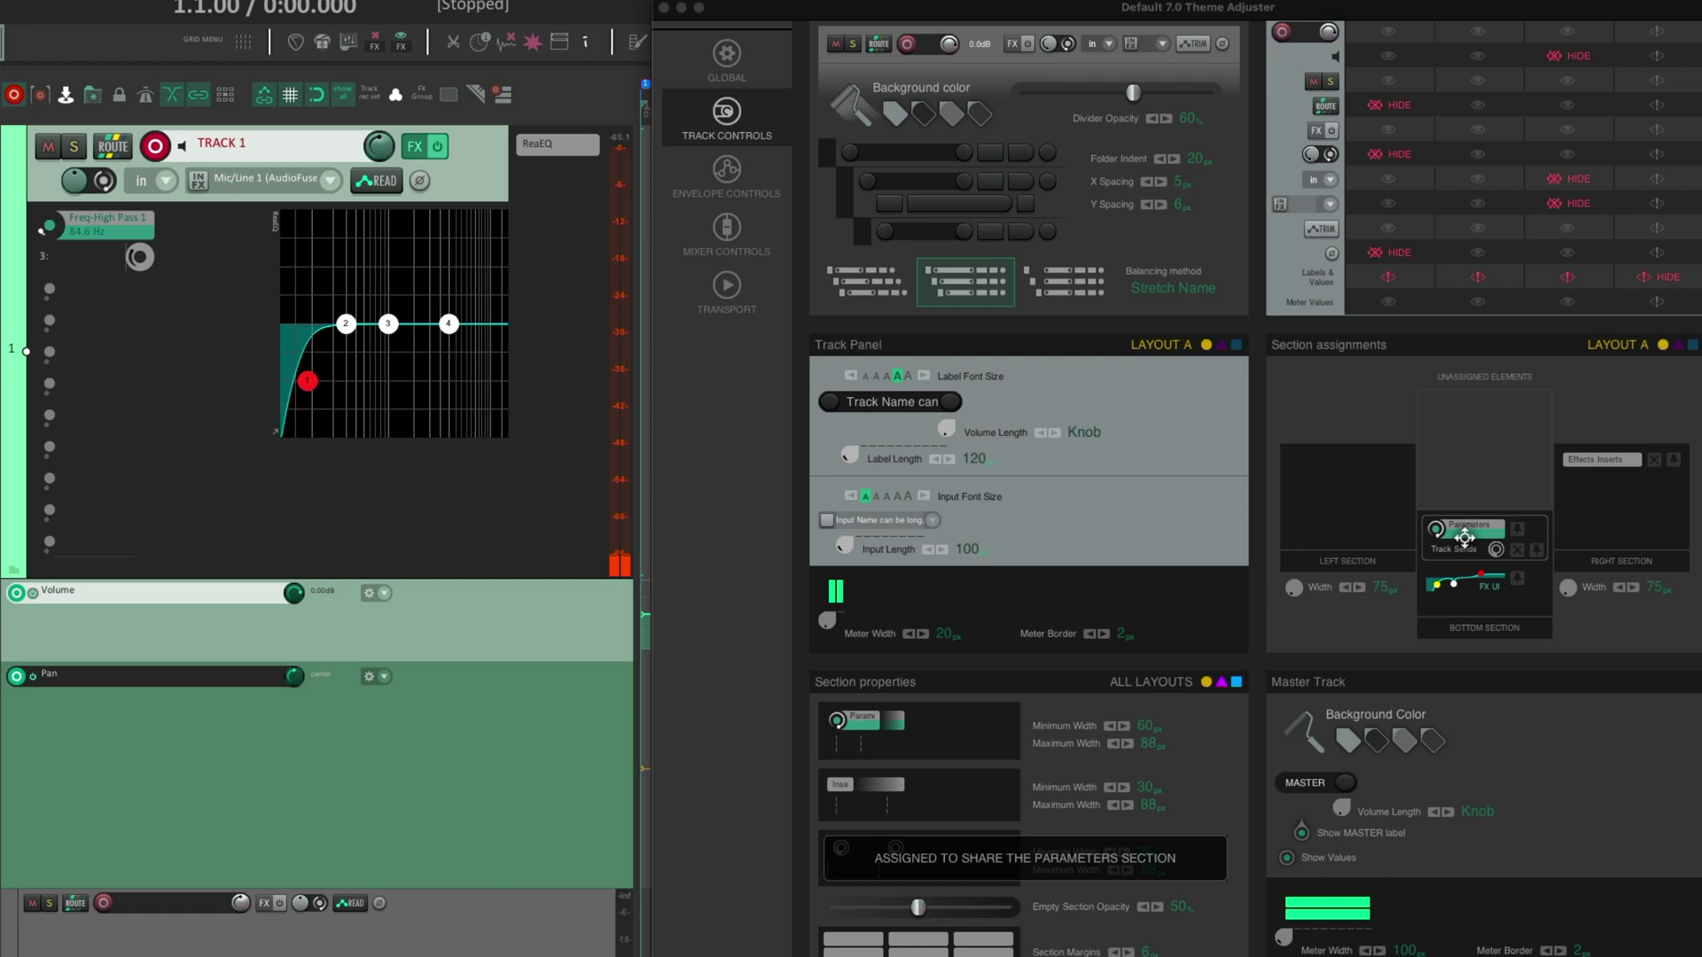
- Drag Parameters, Effects Inserts and Track Sends between the Left, Right and Bottom section boxes
left_click_drag(1465, 537, 1328, 485)
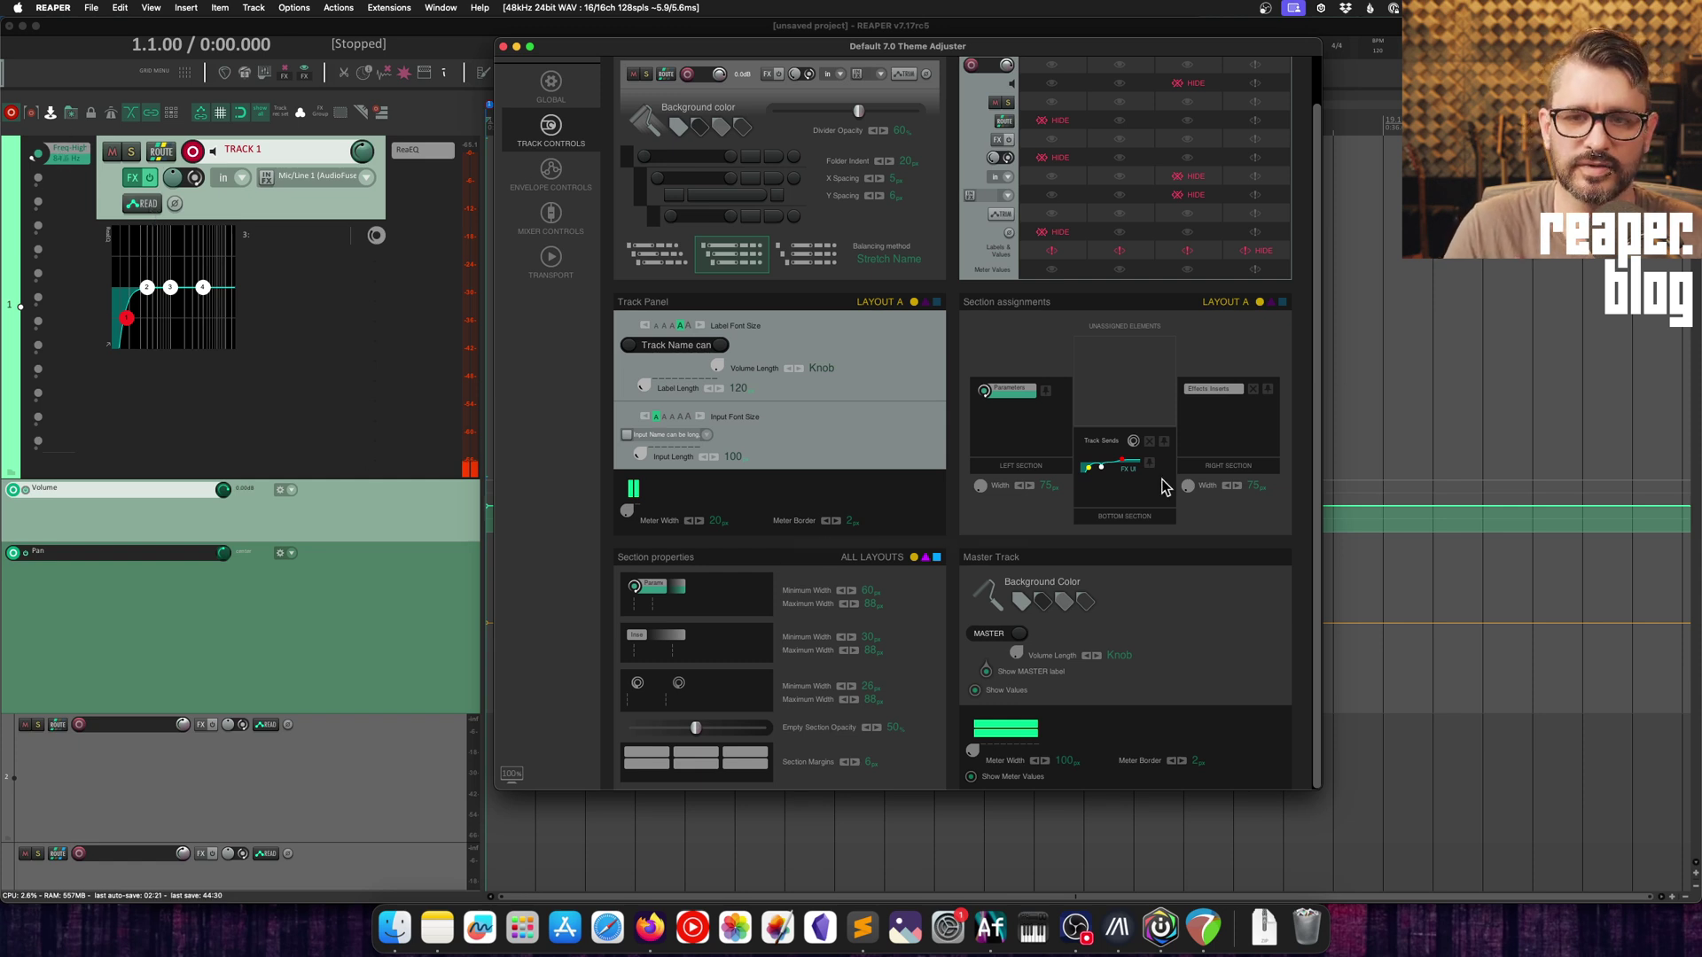
left_click_drag(1212, 390, 997, 413)
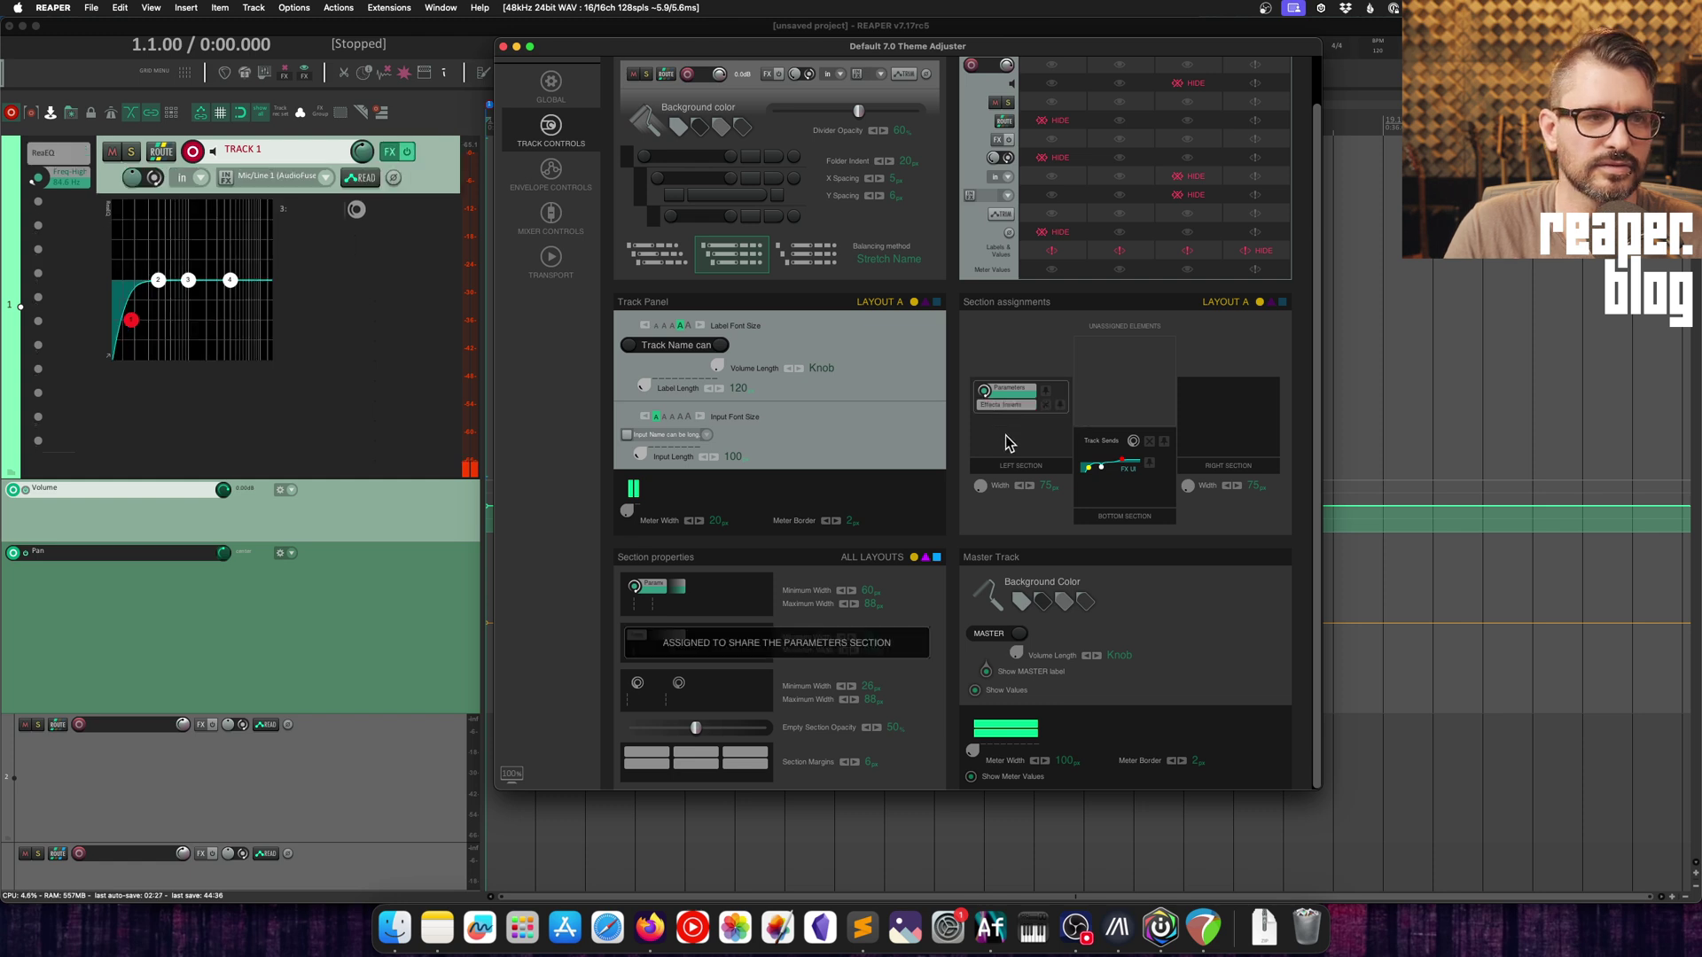
left_click_drag(1102, 441, 1000, 418)
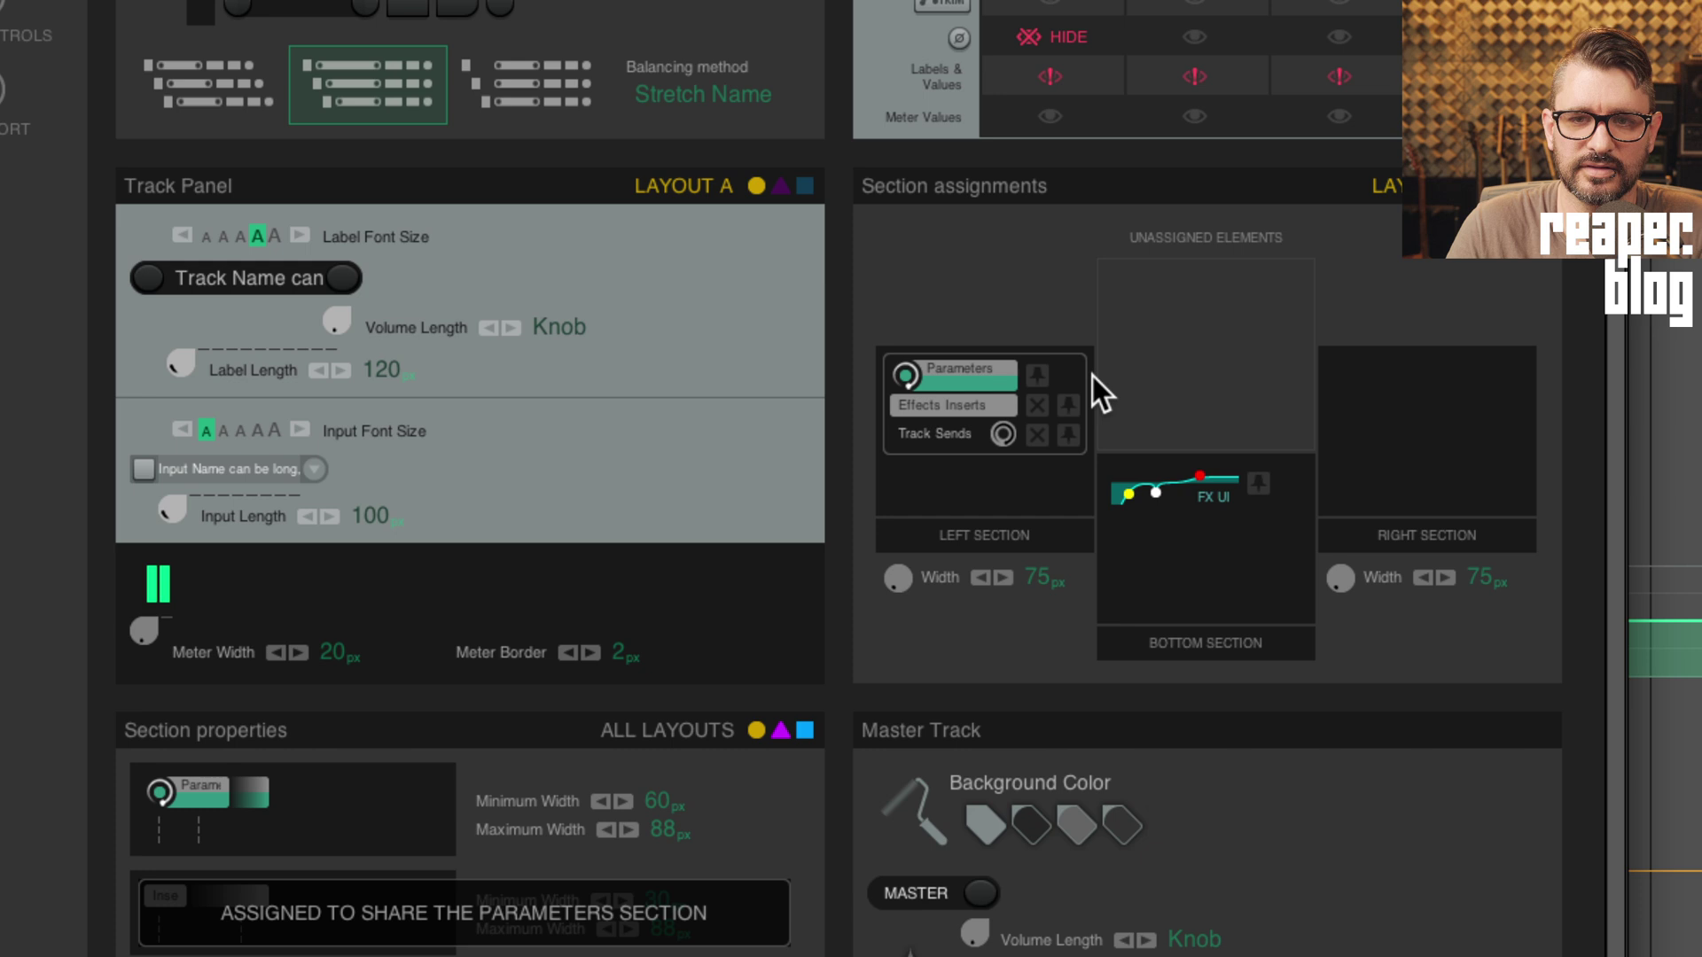
mouse_move(959, 409)
left_mouse_down()
mouse_move(1166, 368)
mouse_move(1462, 390)
mouse_move(1411, 371)
mouse_move(988, 409)
left_mouse_up()
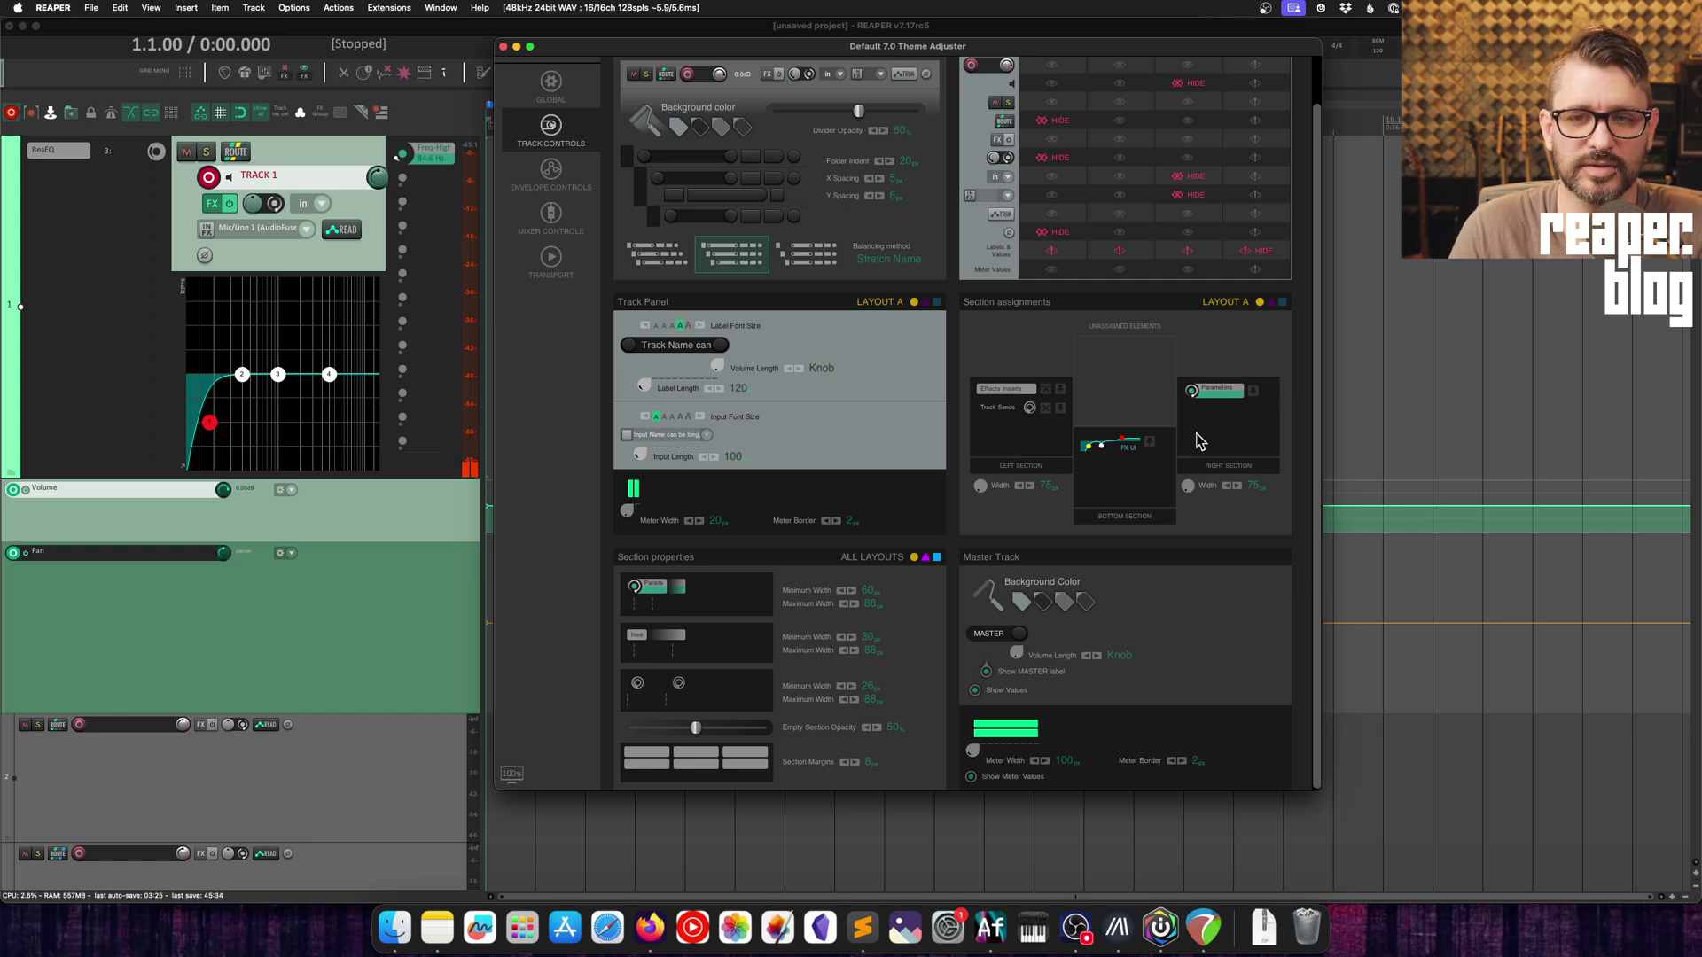
- Put Effects Inserts and Track Sends in the right section and Parameters in the bottom section
left_click_drag(1222, 393, 1223, 407)
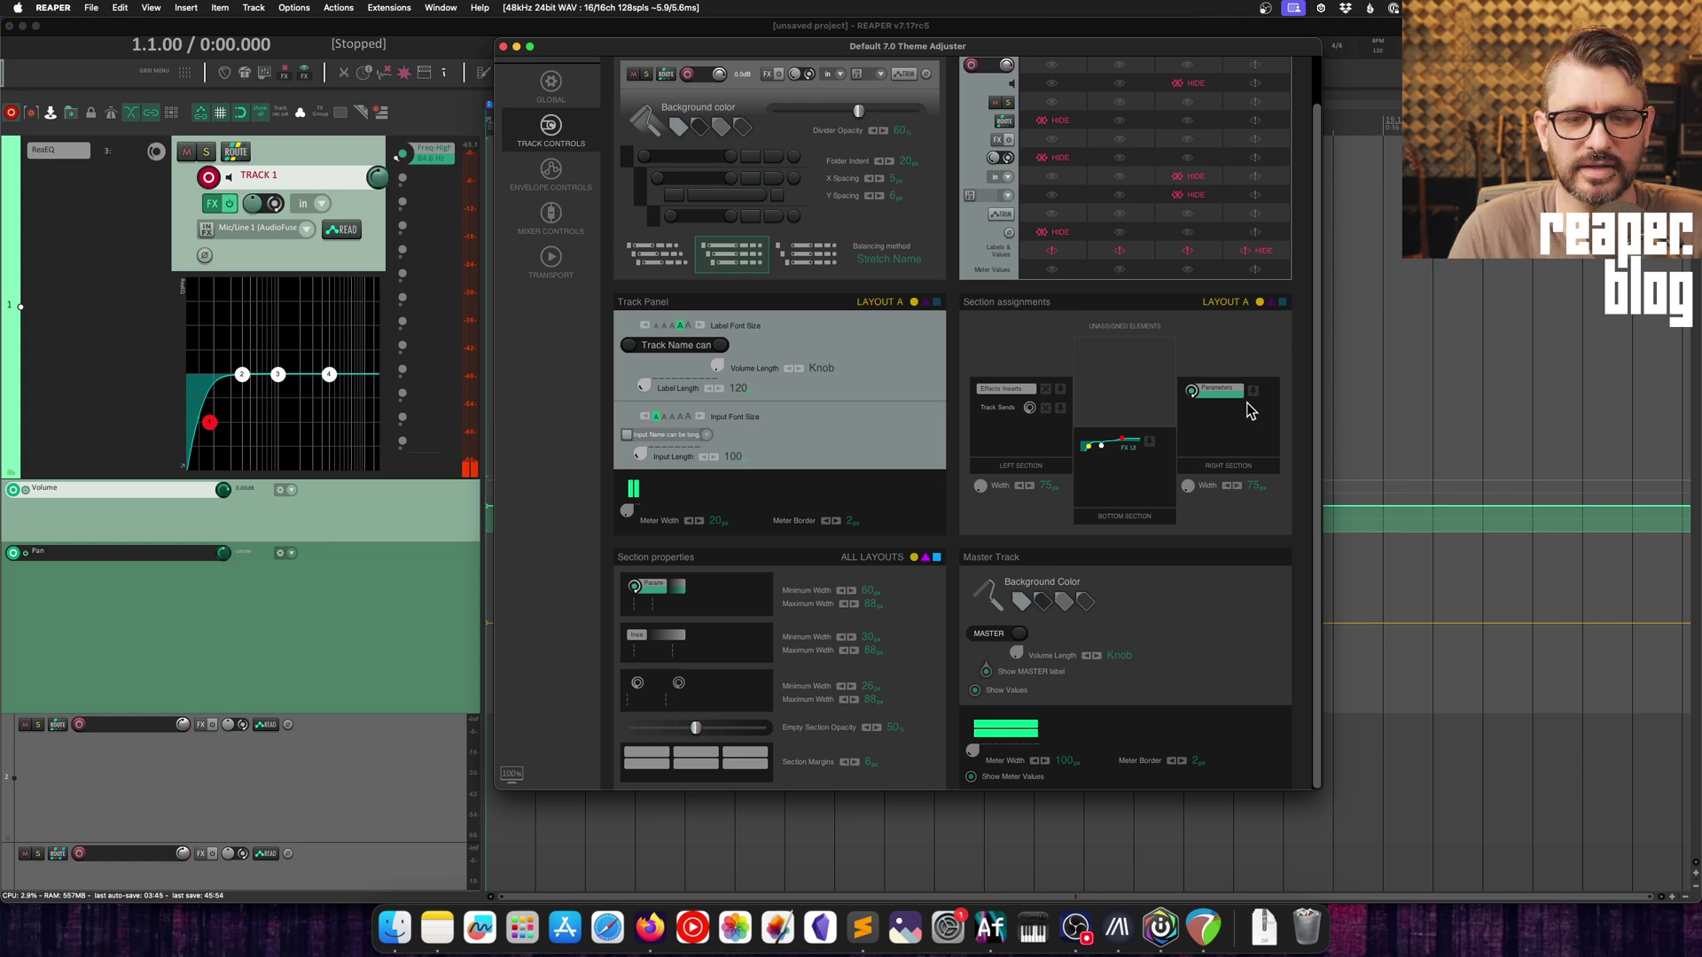
left_click_drag(1006, 388, 1197, 435)
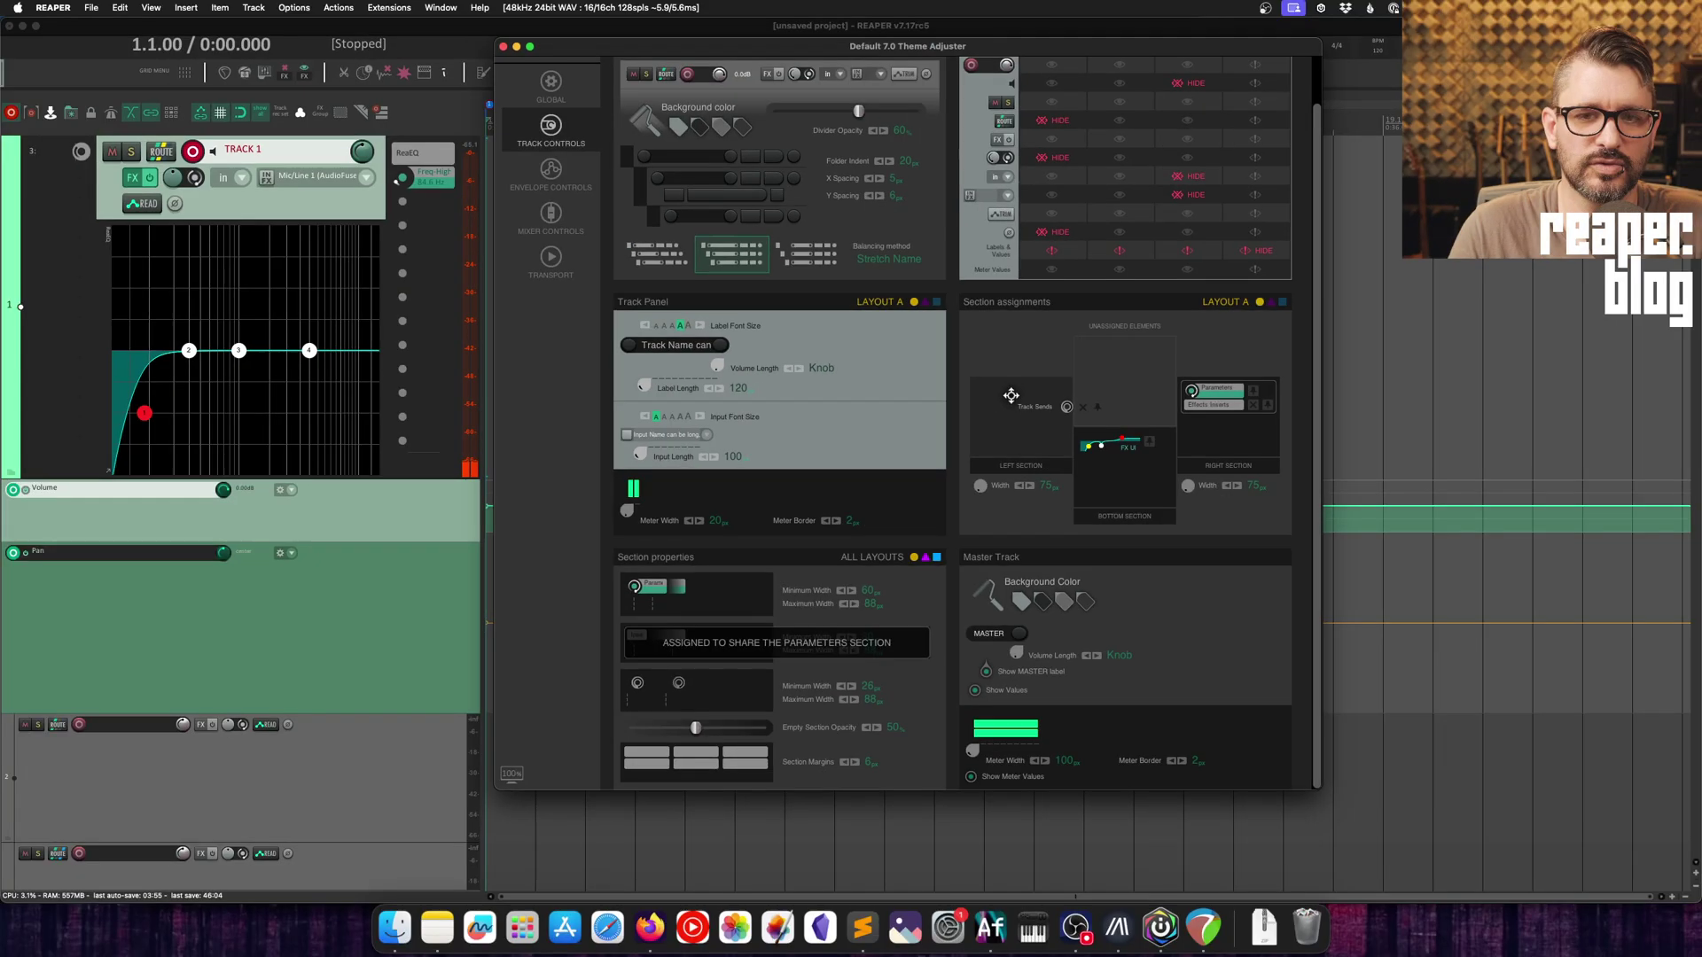
left_click_drag(854, 388, 1324, 503)
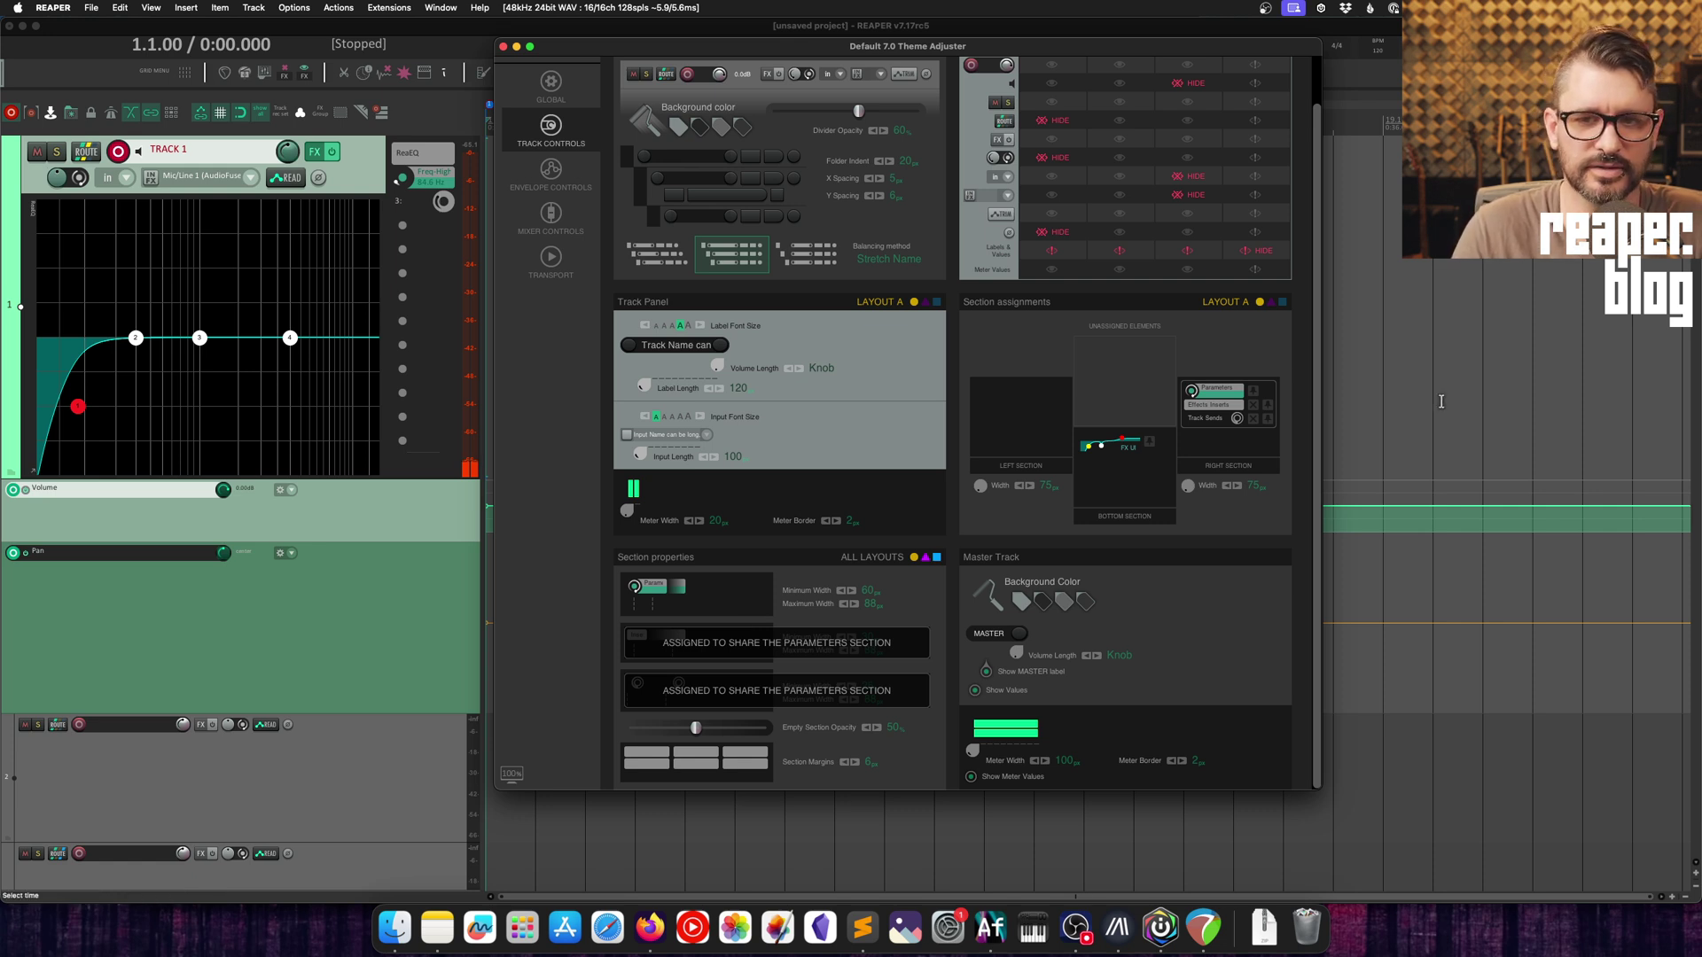
left_click_drag(1210, 389, 1112, 441)
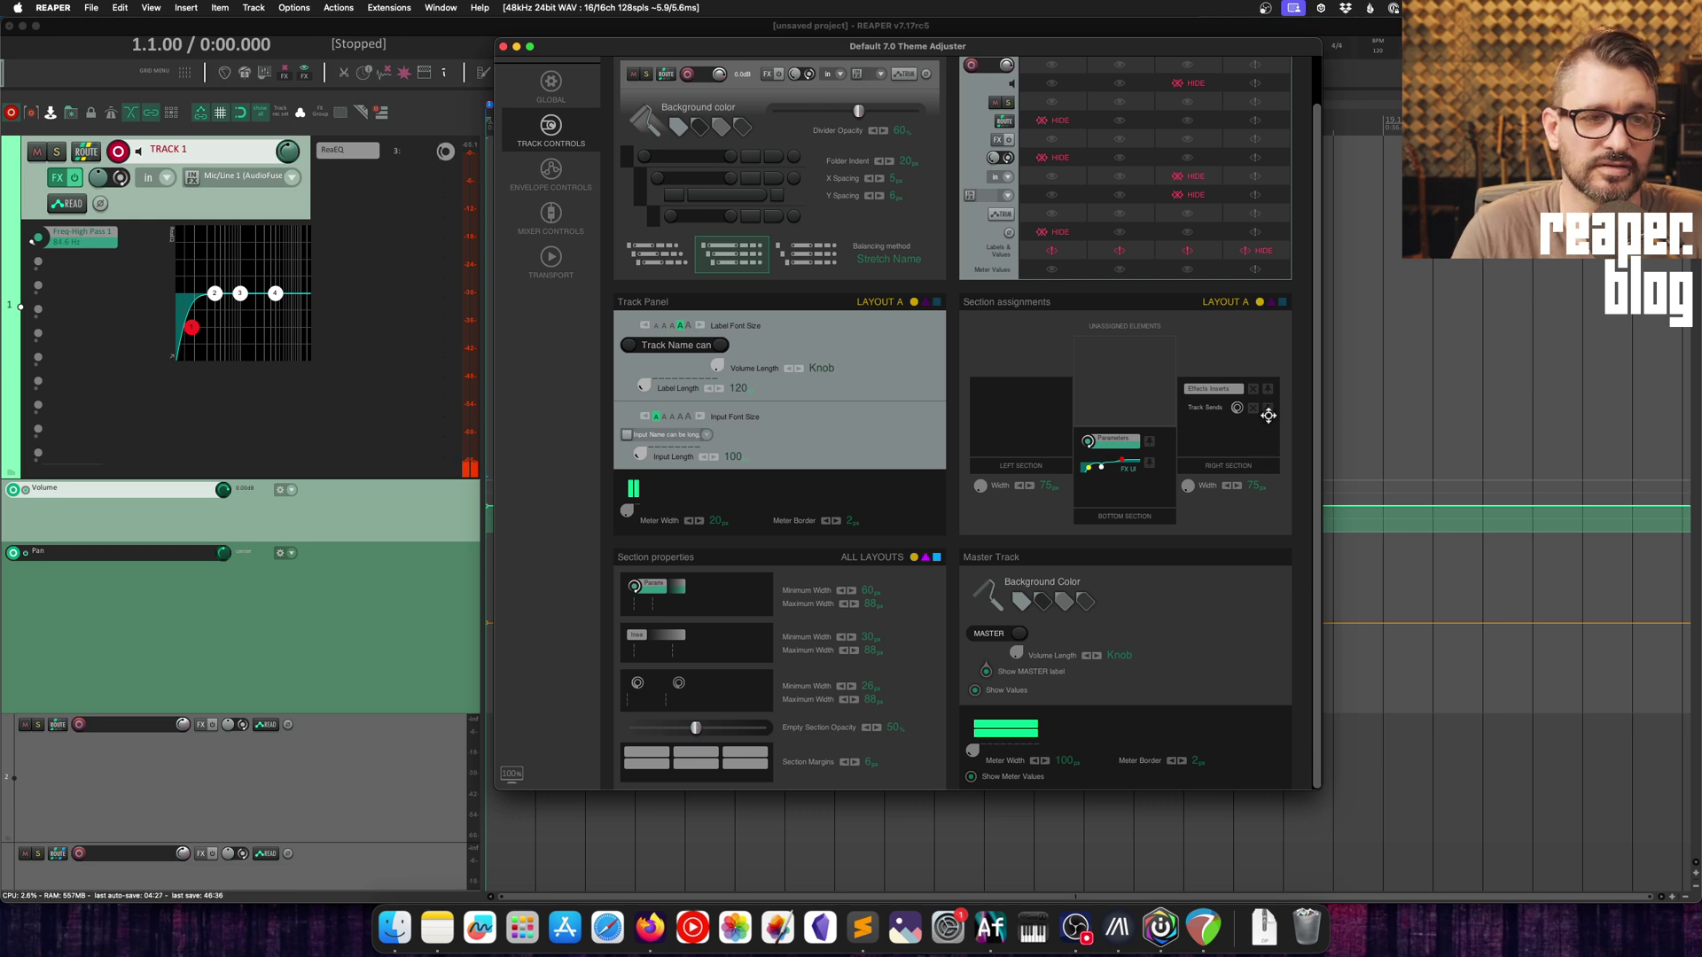
- Move Effects Inserts and Track Sends into Bottom Section and Parameters into Unassigned Elements
left_click_drag(1268, 414, 1139, 414)
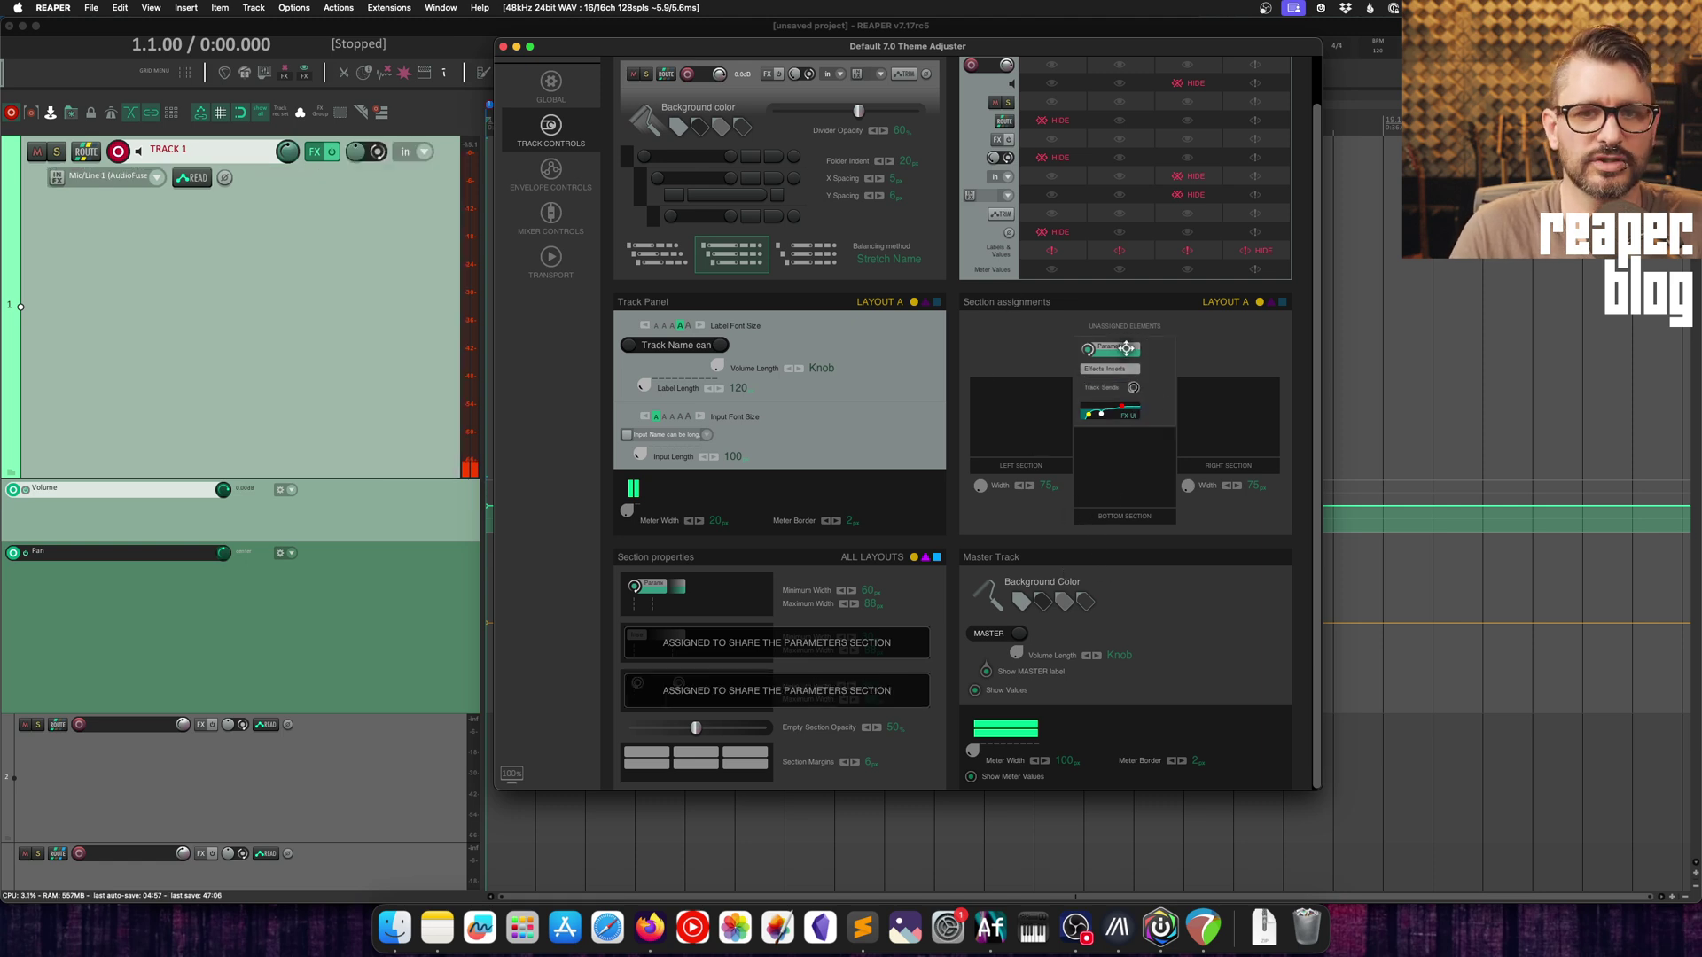
left_click_drag(1125, 349, 1128, 501)
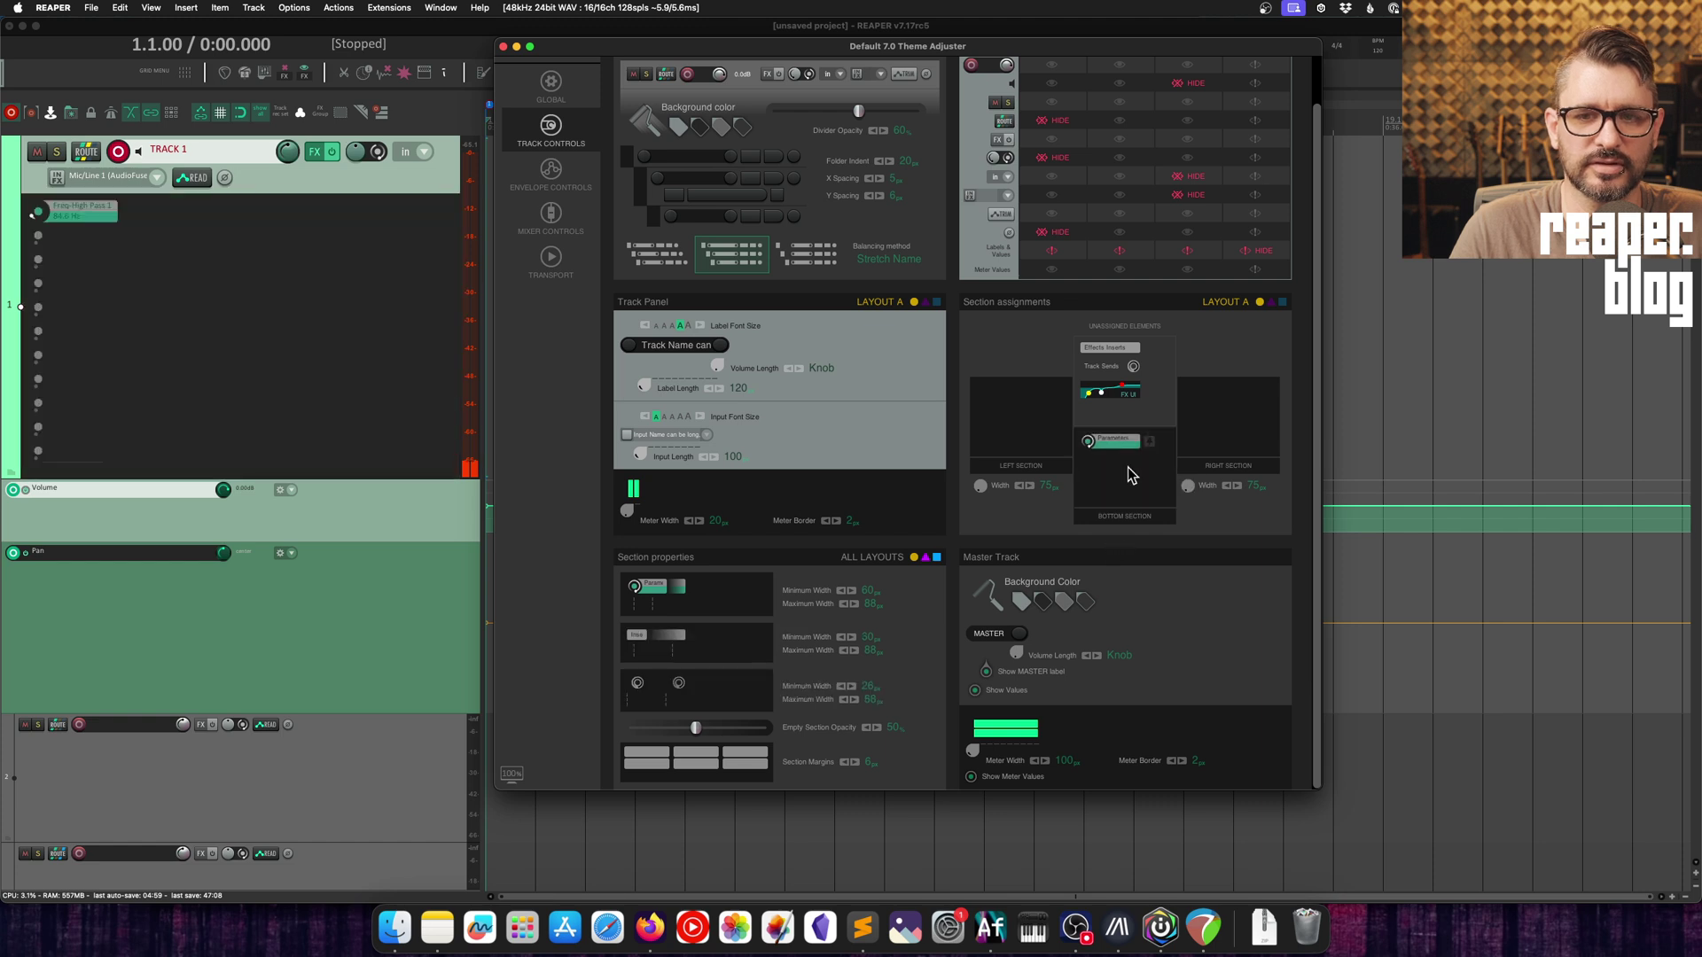
left_click_drag(1106, 359, 1214, 392)
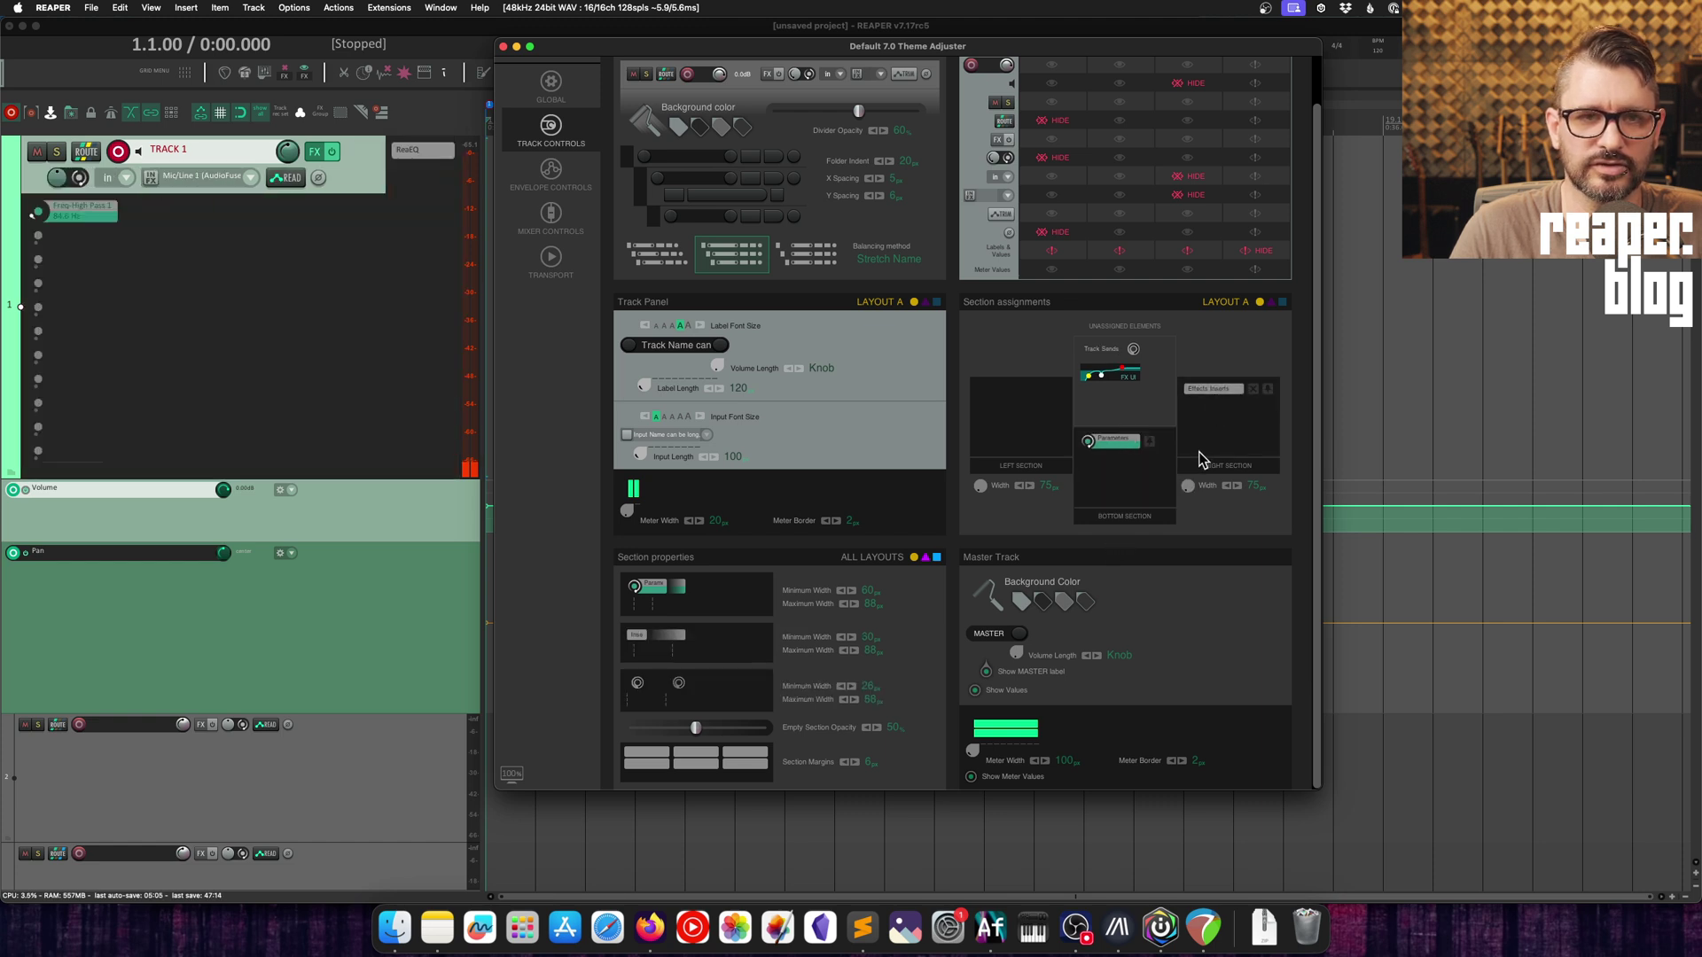
left_click_drag(1117, 347, 1222, 431)
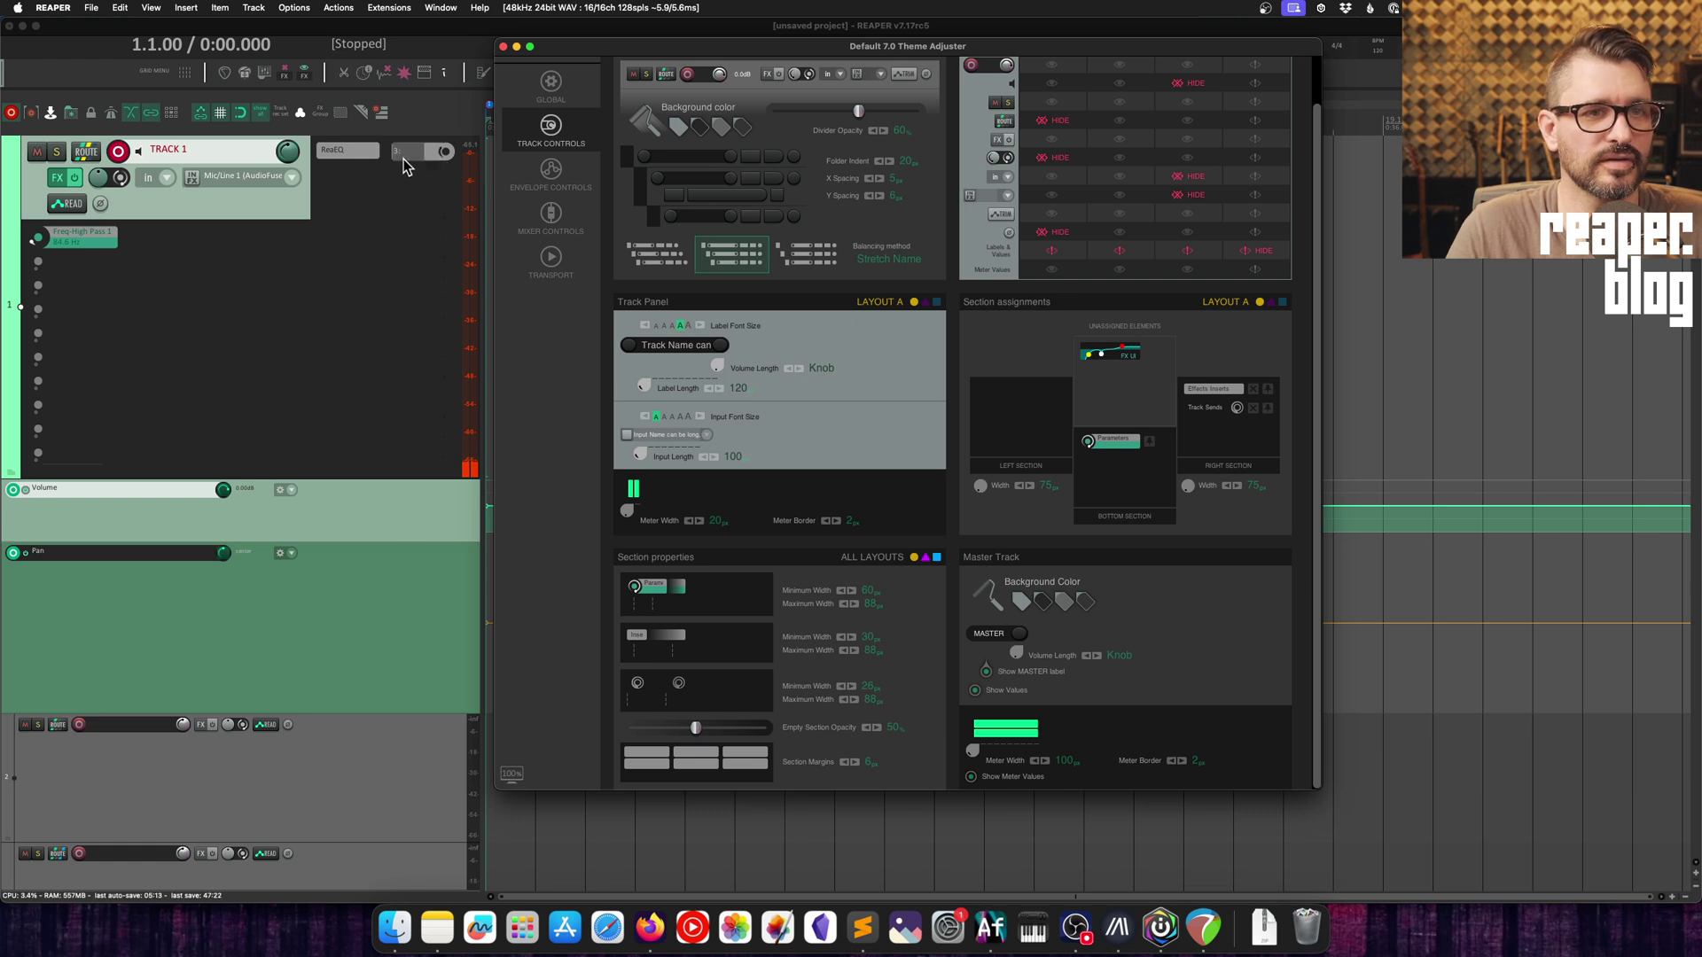
left_click_drag(1213, 388, 1104, 494)
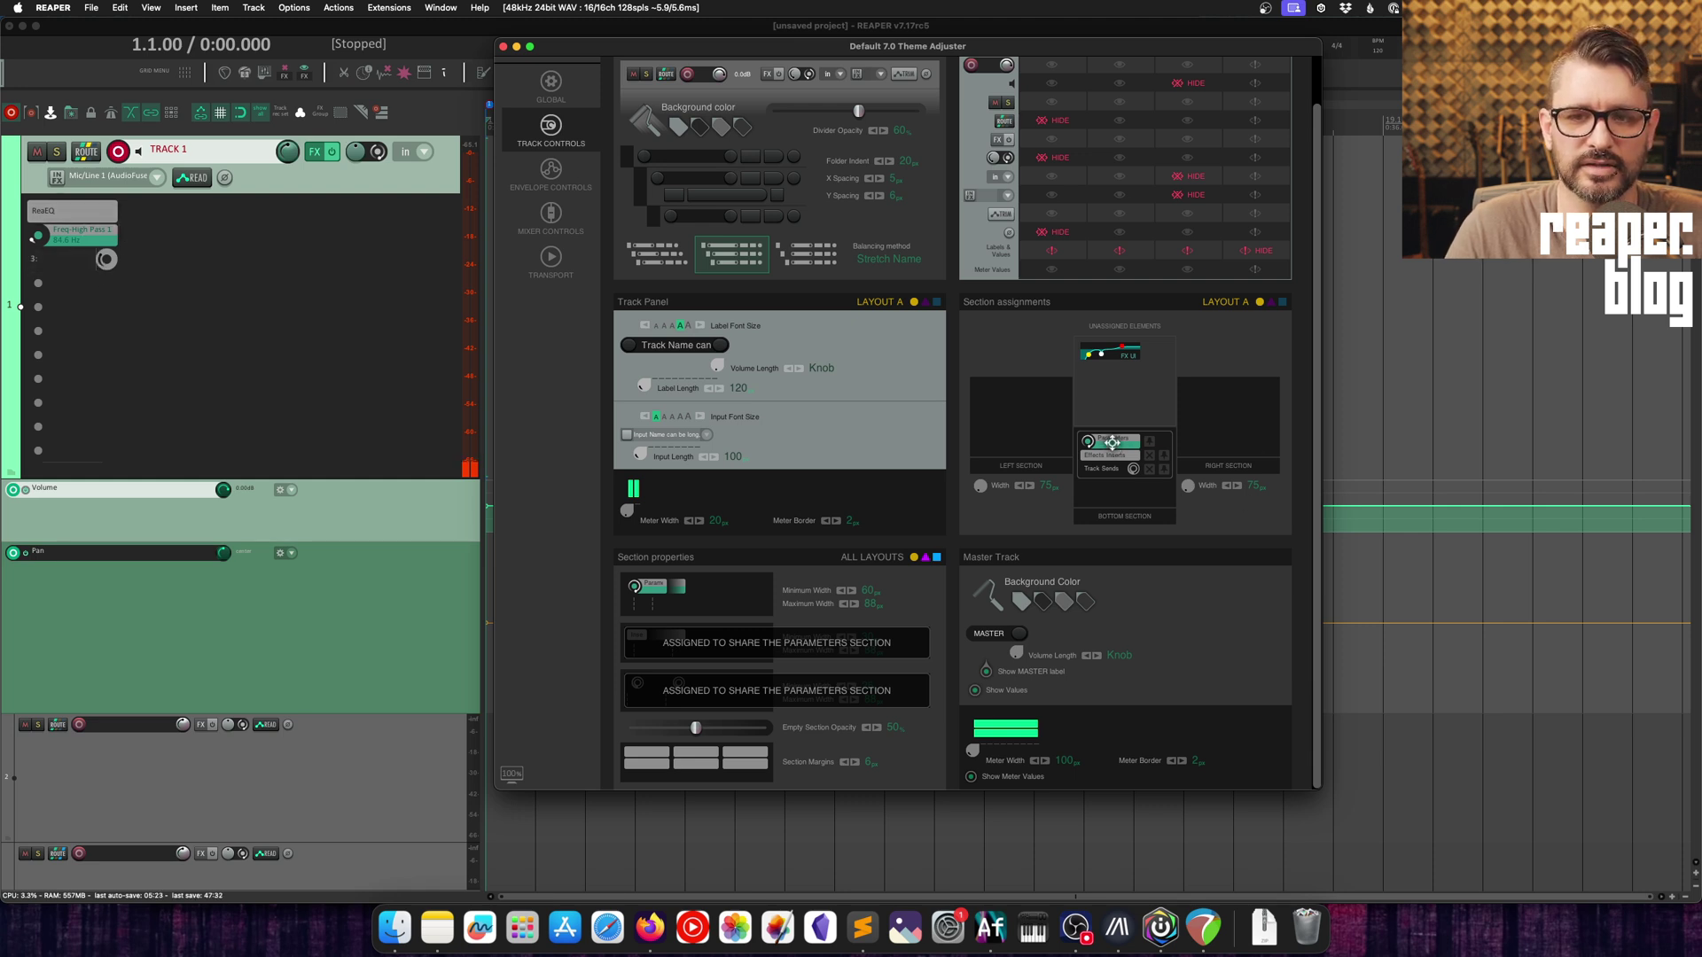
left_click_drag(1113, 441, 1119, 403)
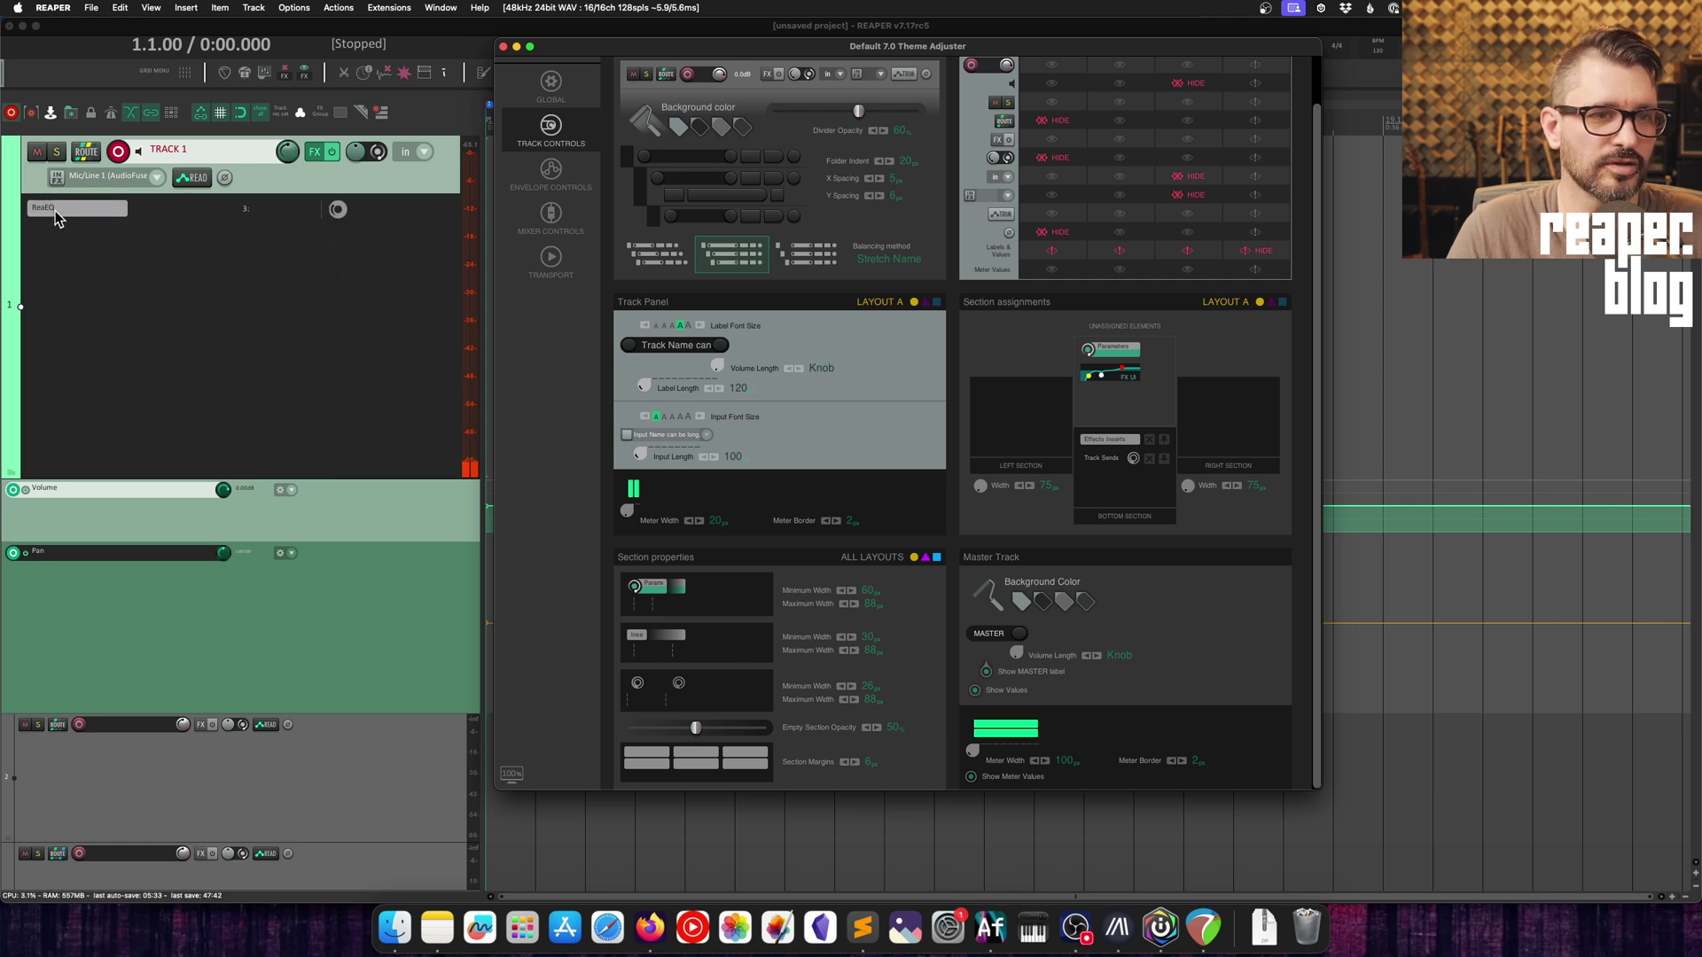
left_click_drag(172, 213, 186, 262)
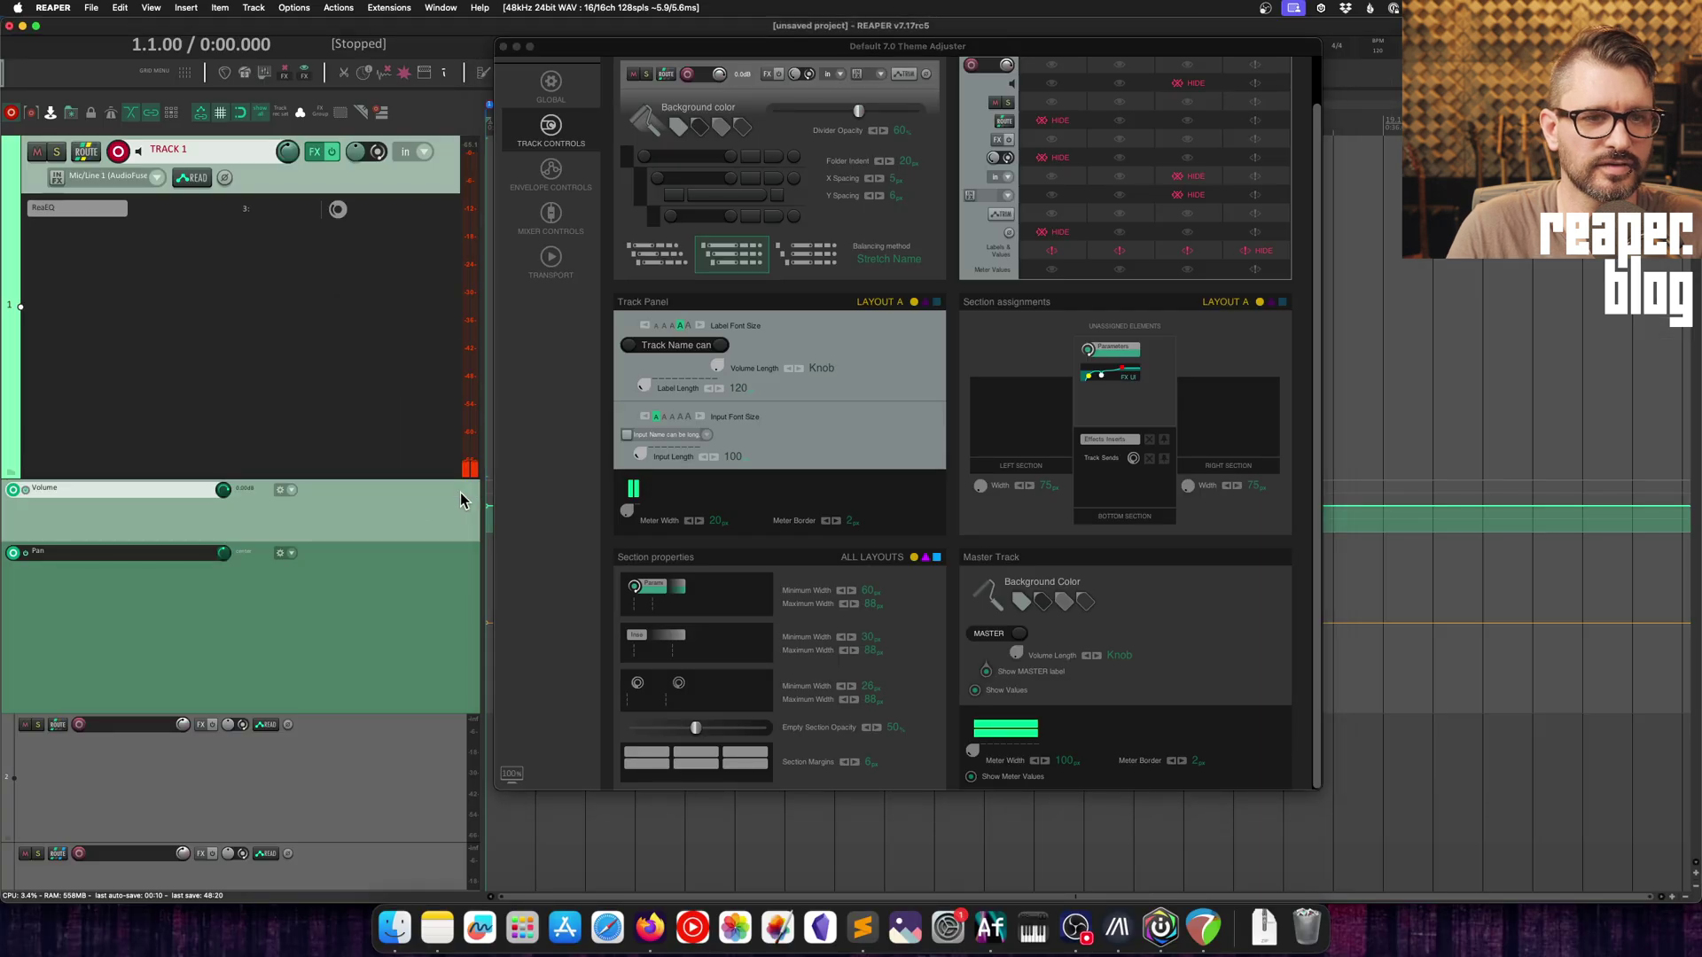
- Narrow the track panel, briefly resize track 1, and widen the parameter name width
left_click_drag(484, 471, 232, 443)
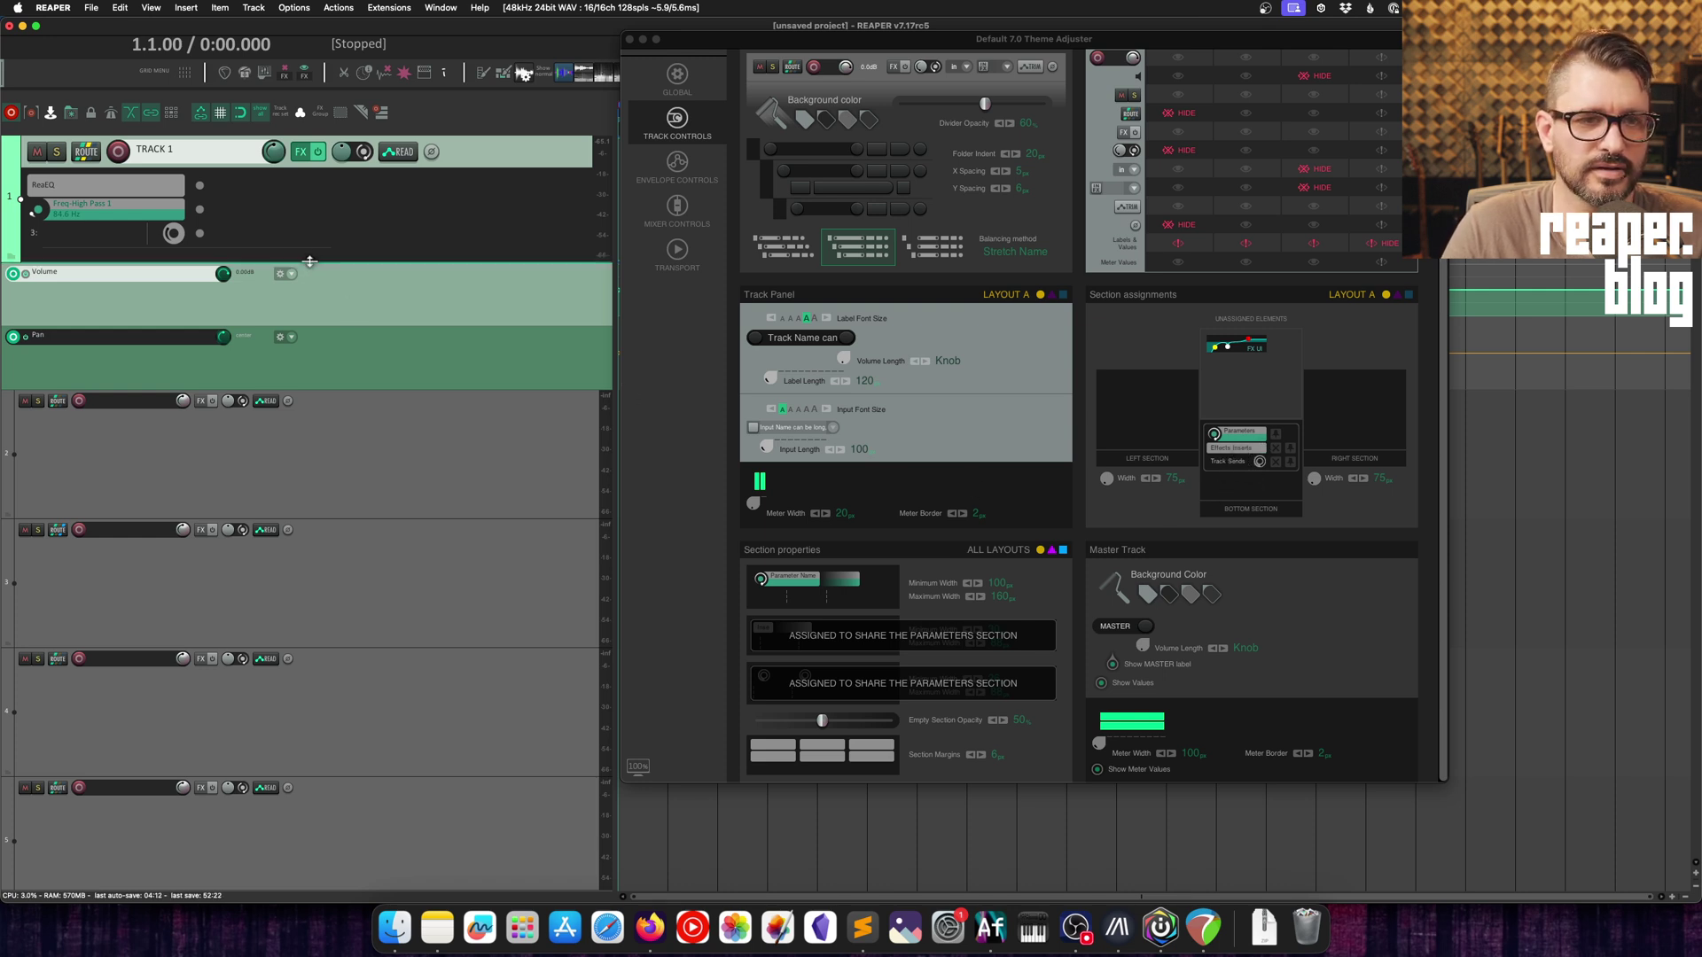
left_click_drag(311, 264, 313, 345)
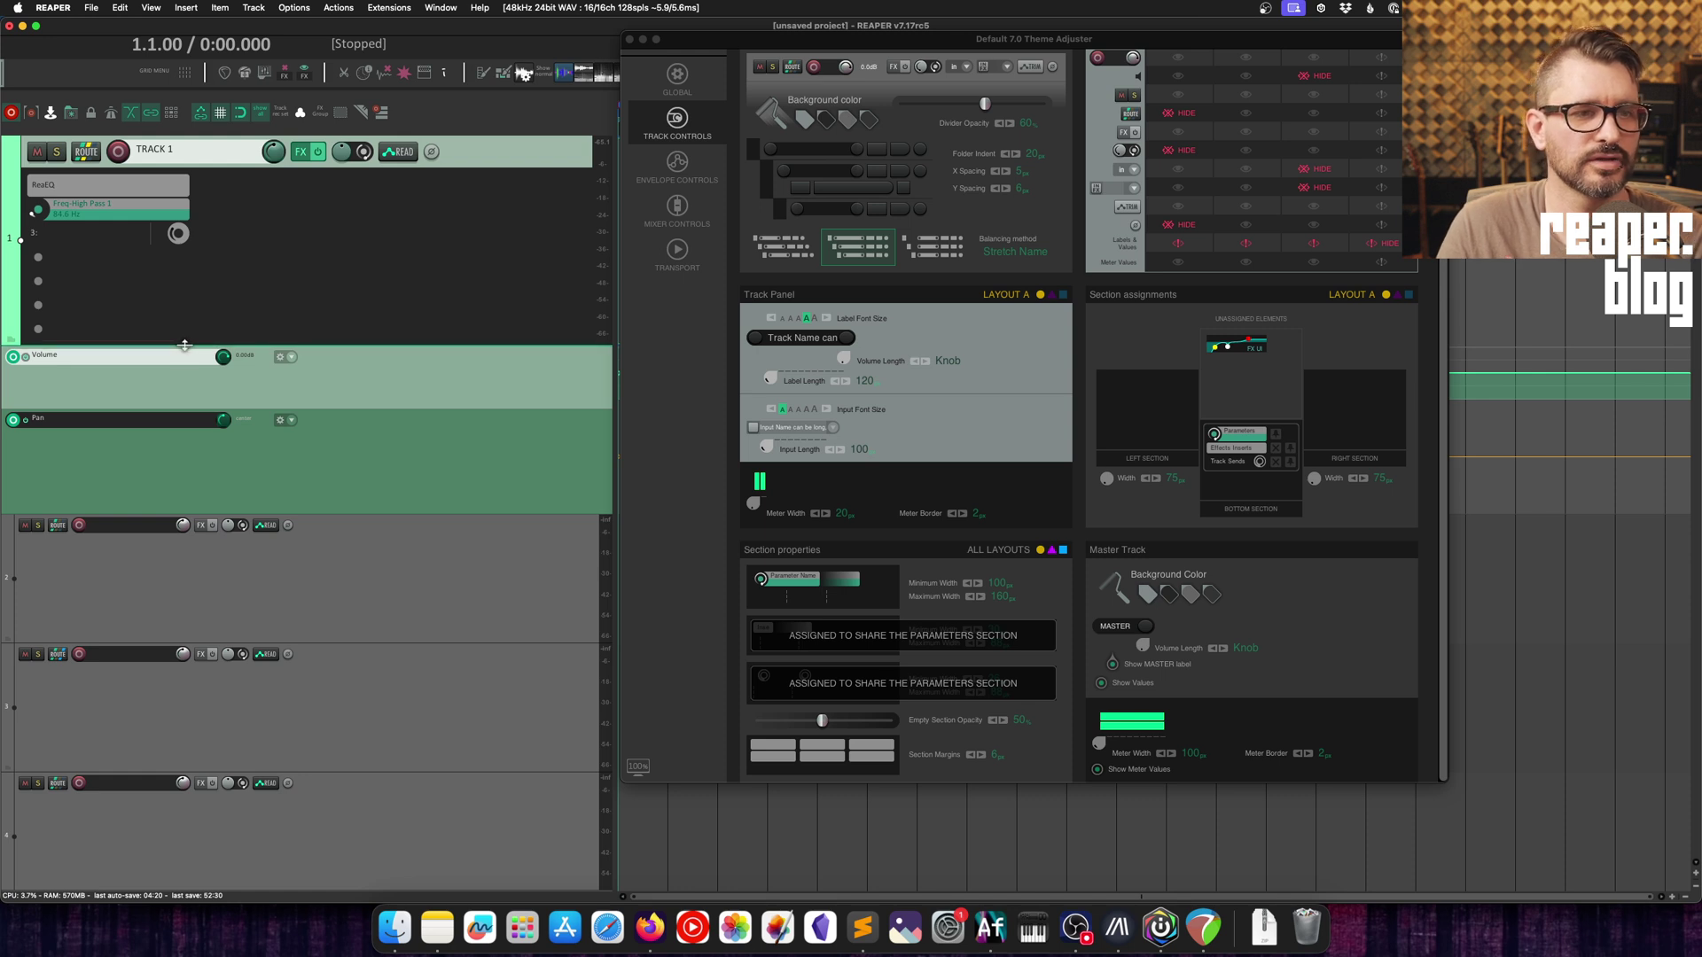
left_click_drag(184, 345, 191, 186)
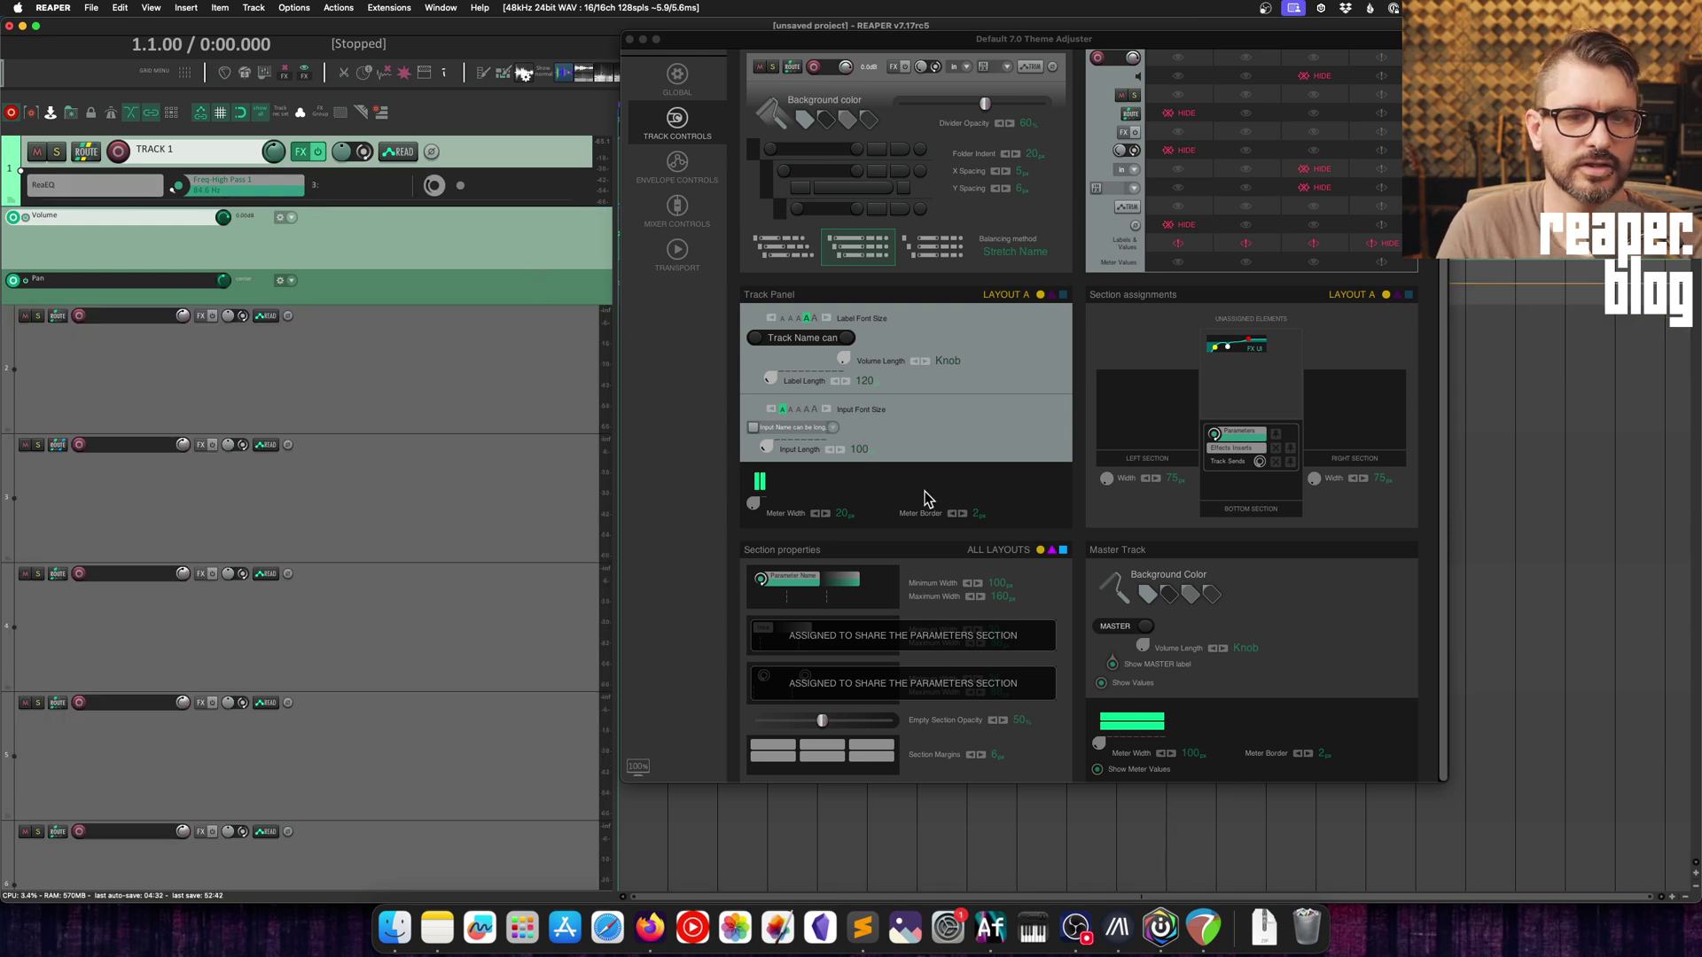
mouse_move(840, 599)
left_mouse_down()
mouse_move(758, 601)
mouse_move(822, 600)
left_mouse_up()
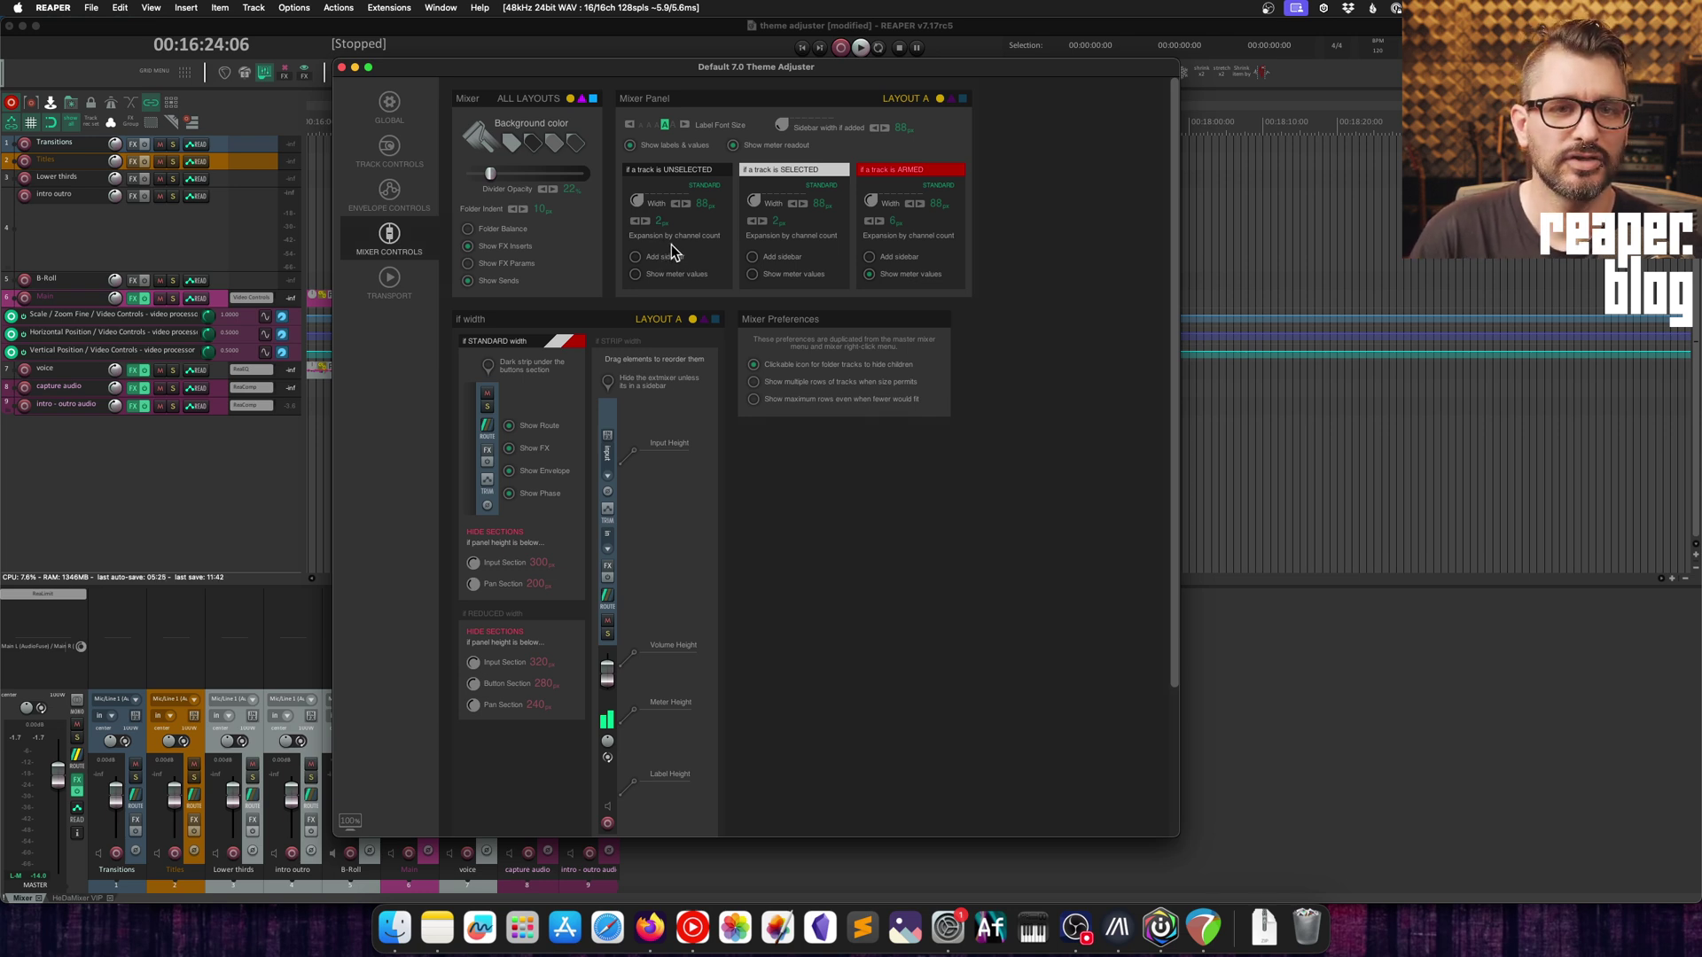
- Try strip width 32 for unselected mixer tracks, restore standard width, then edit the Expansion value
left_click(636, 202)
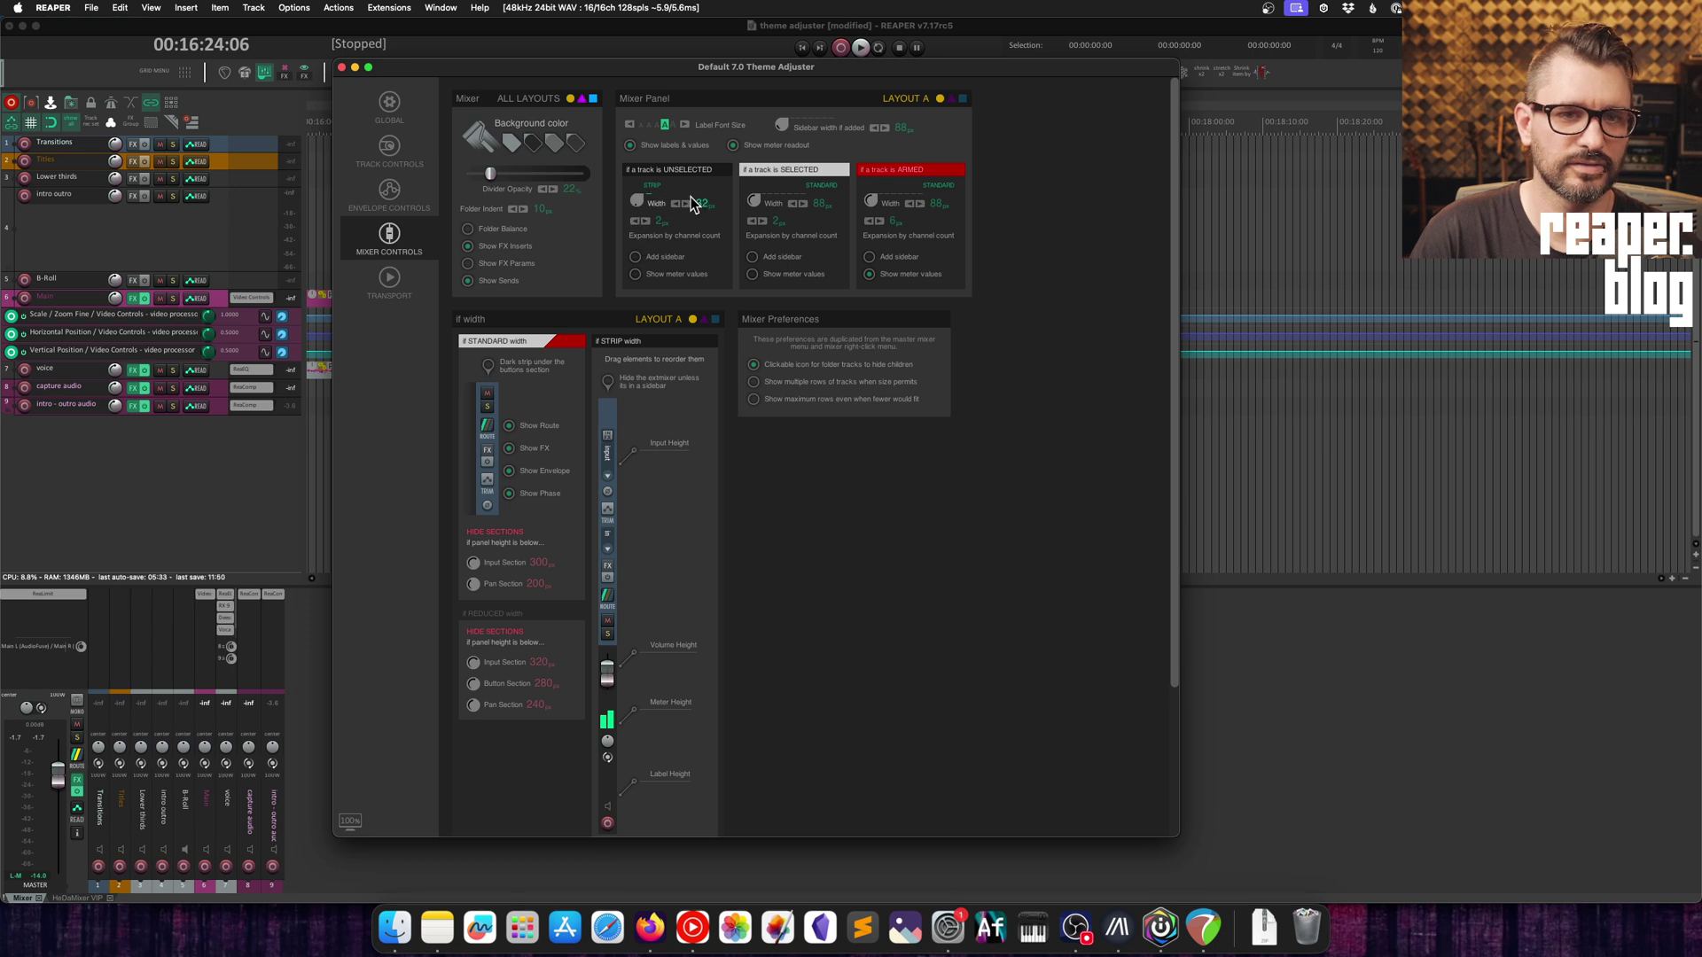
left_click_drag(696, 204, 709, 252)
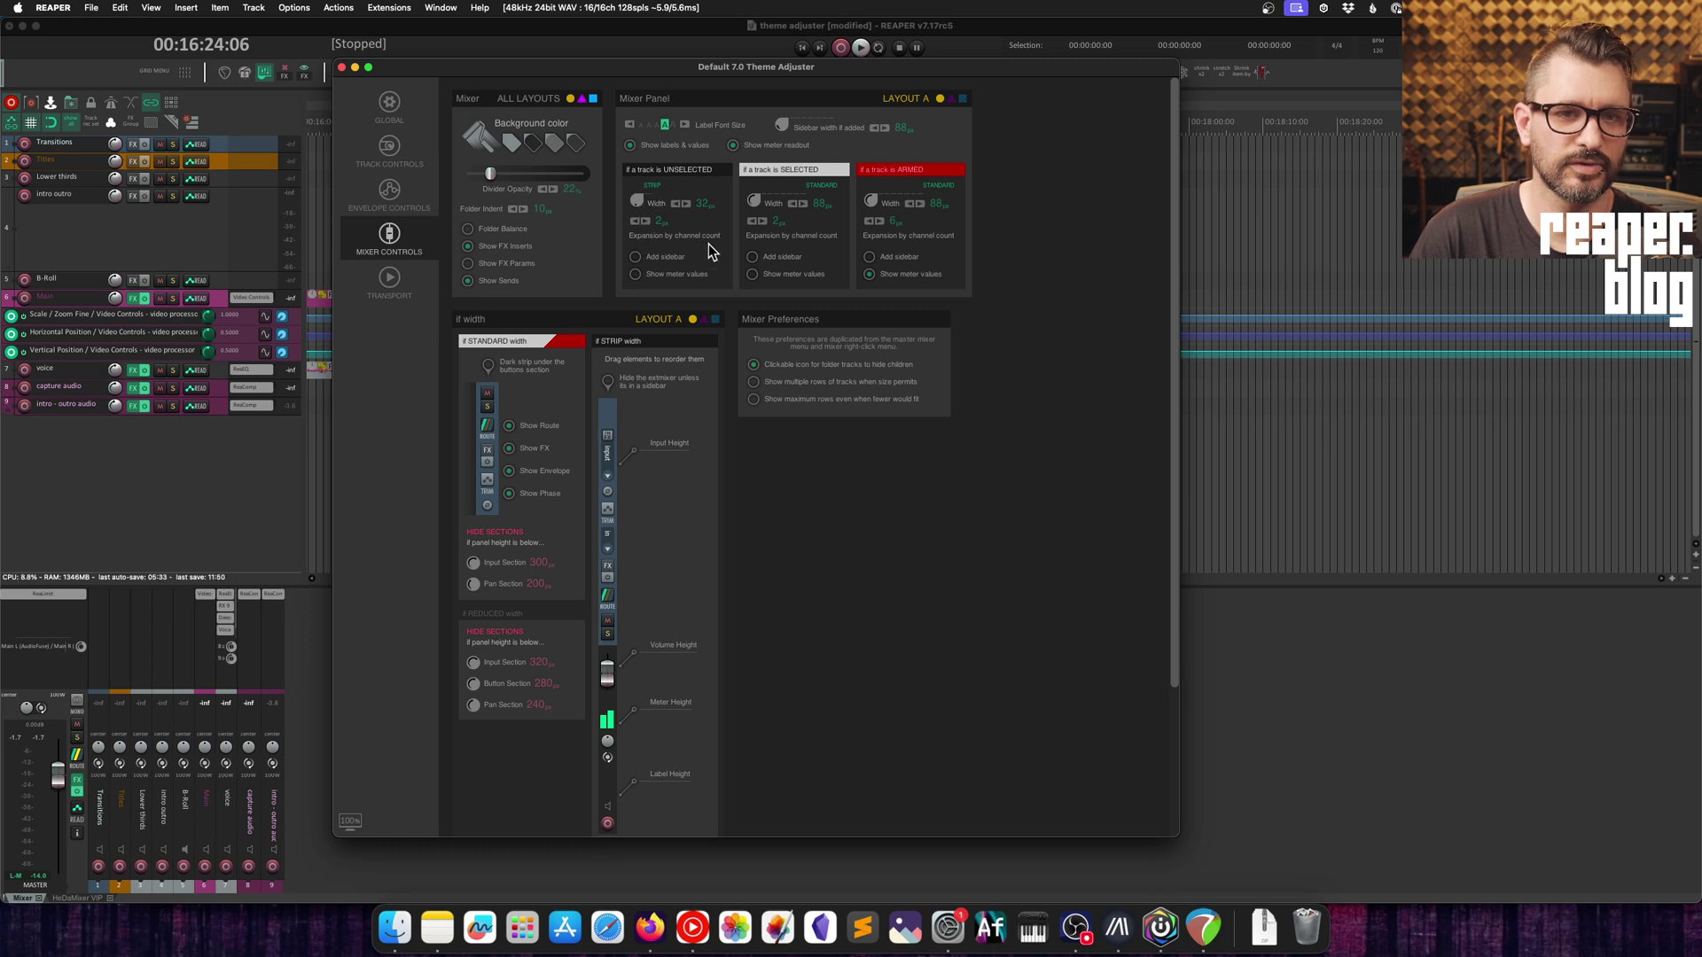
left_click(637, 203)
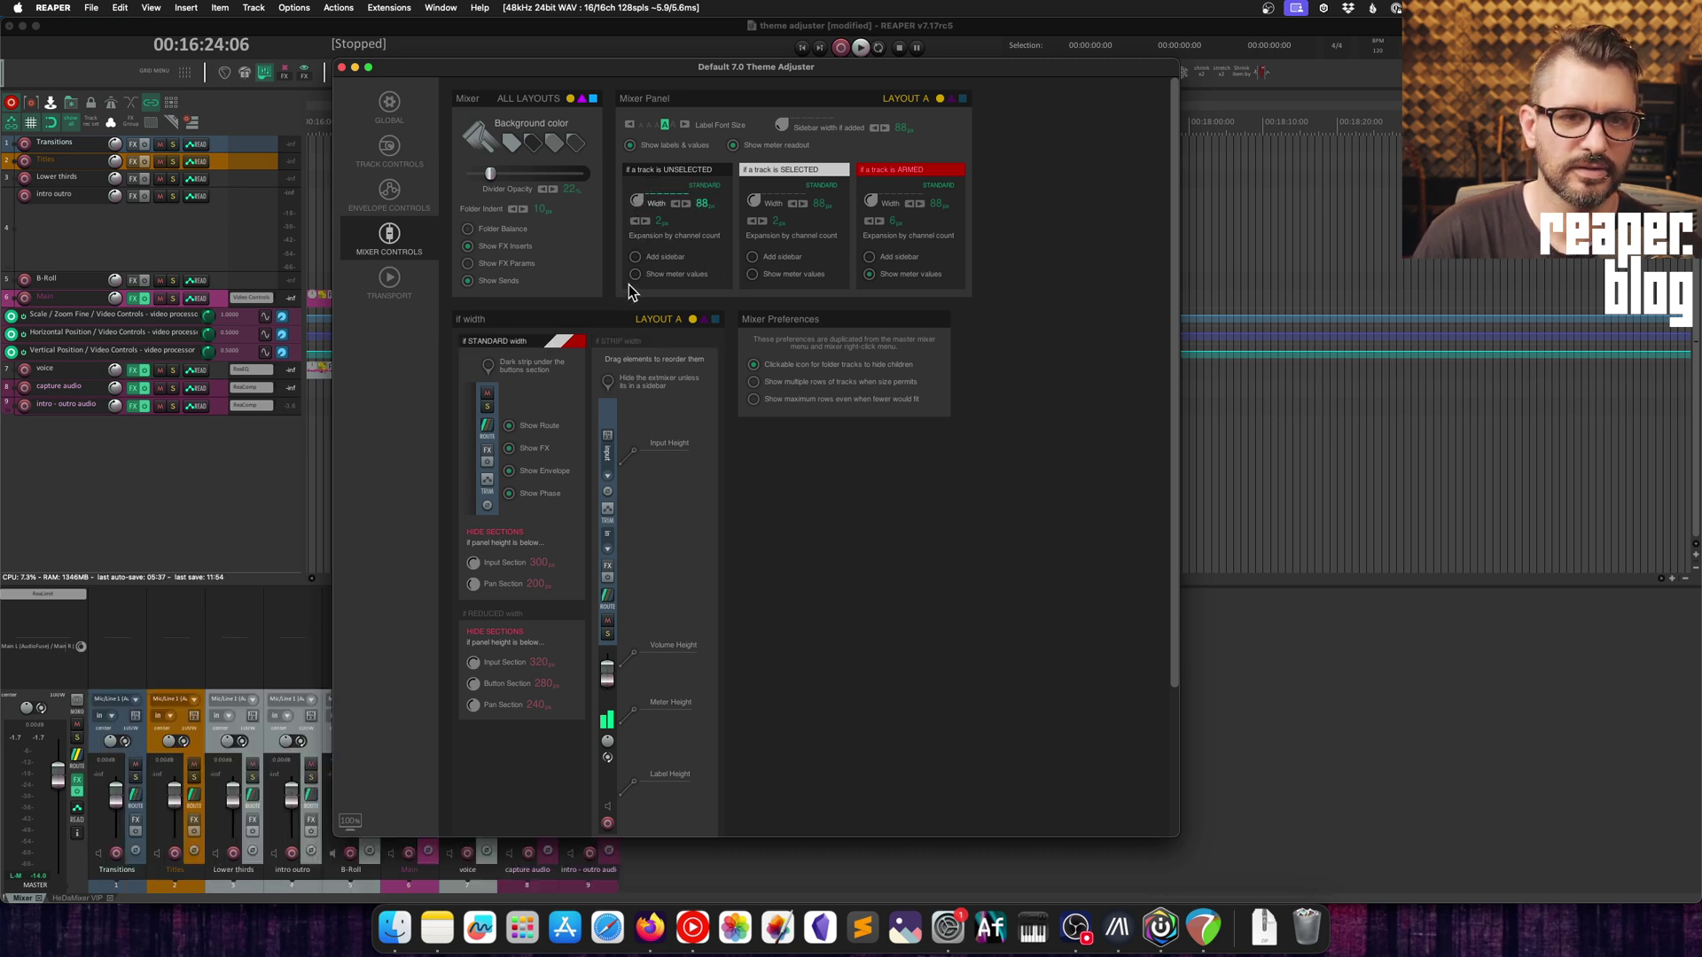
left_click(662, 221)
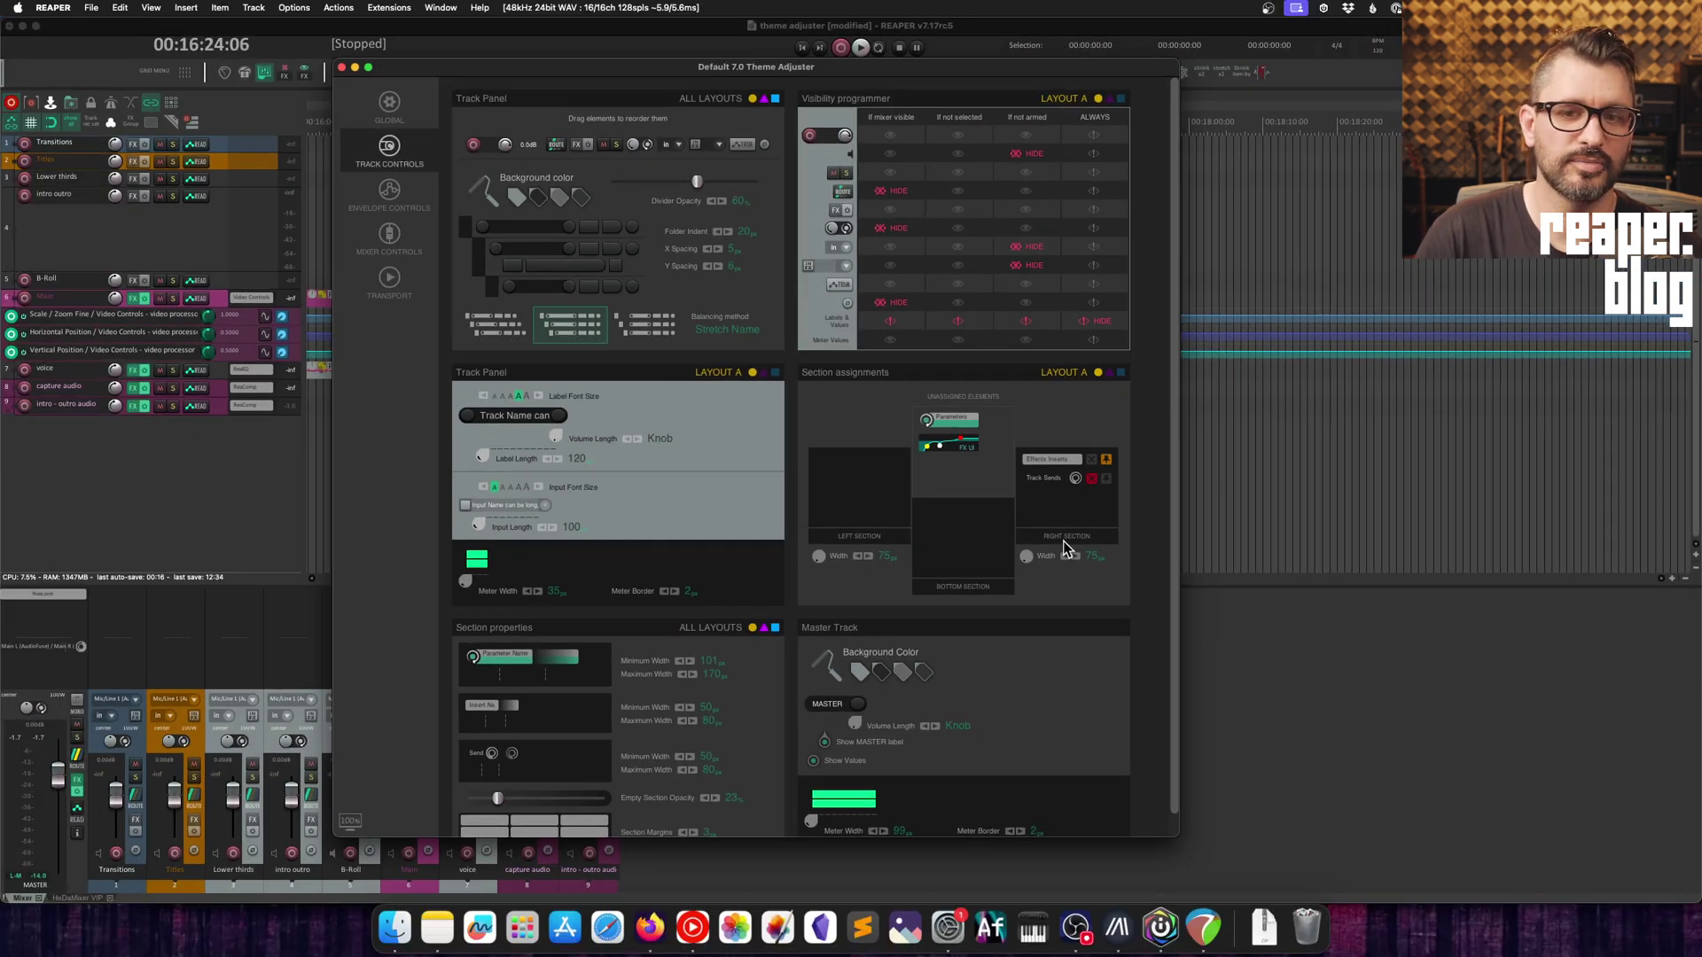
- Select the intro outro and Main tracks, then pin Effects Inserts space when empty
left_click(158, 236)
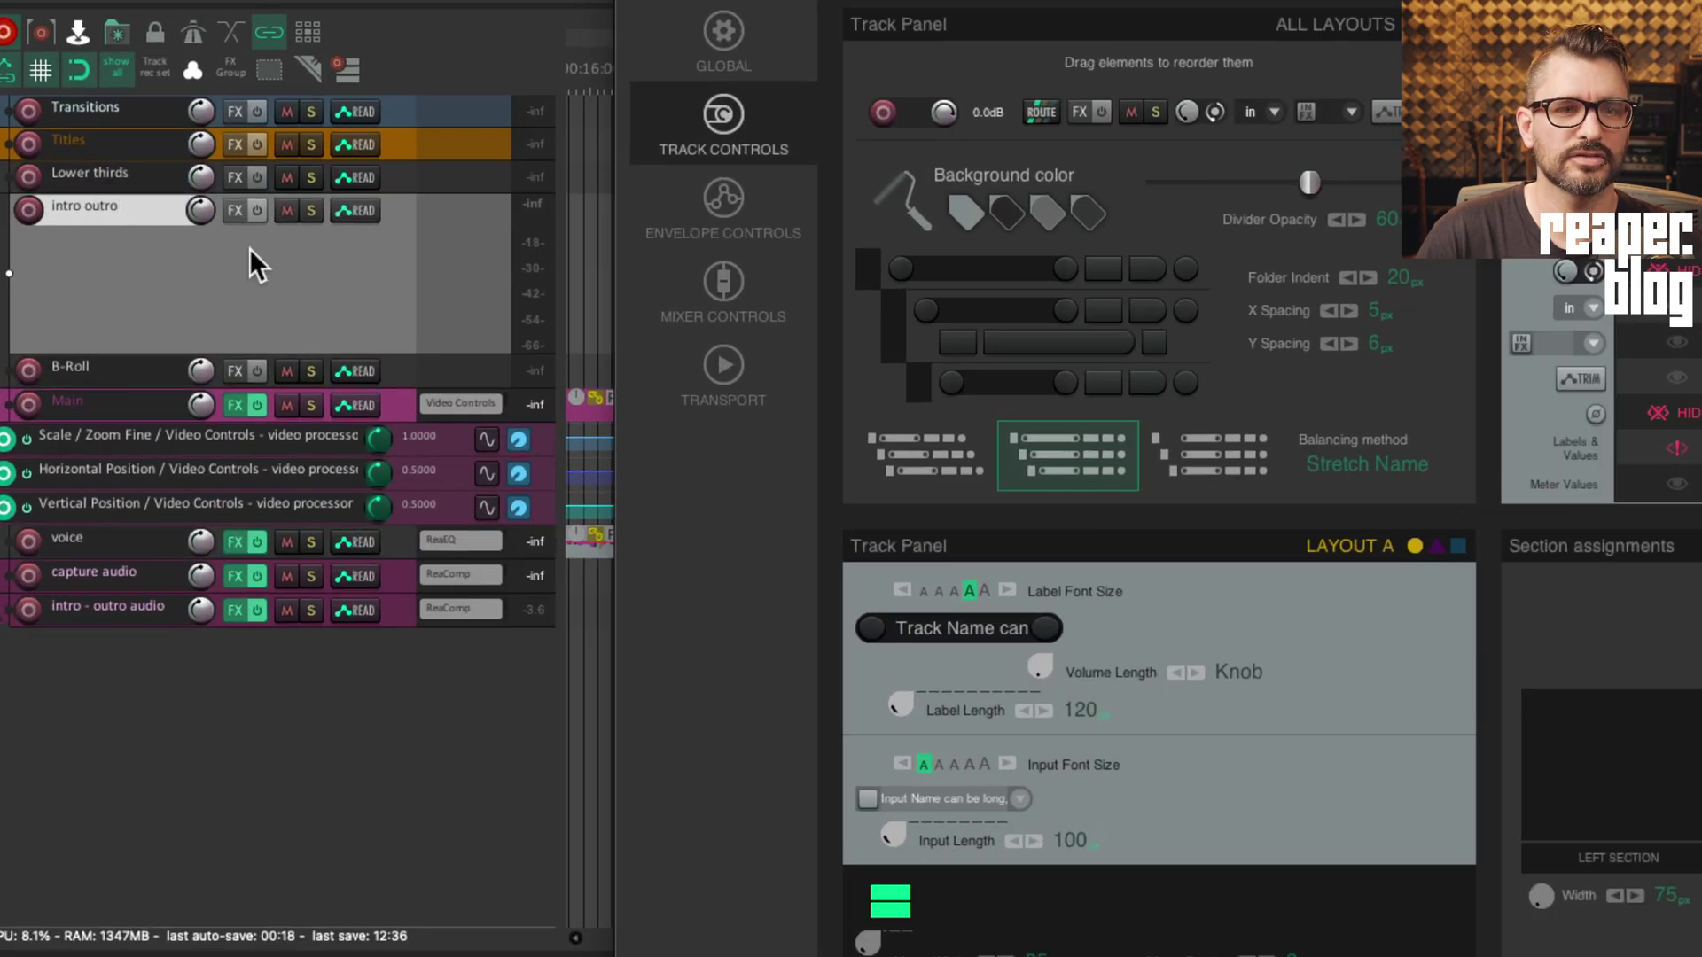
left_click(222, 309)
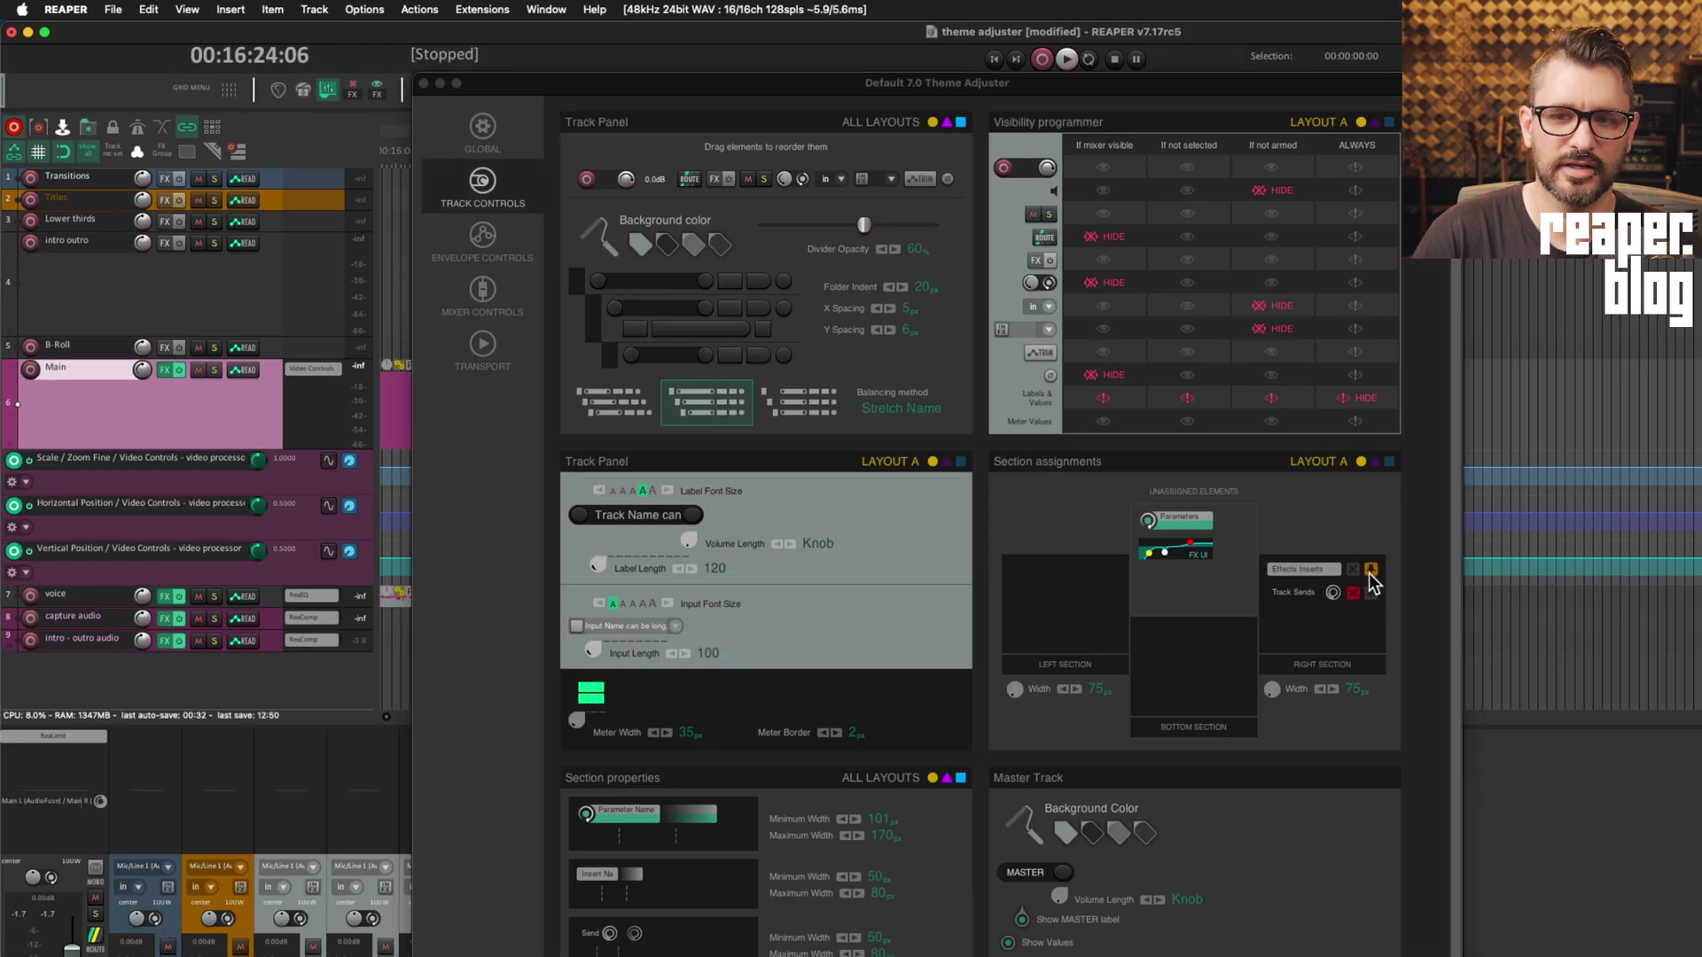
left_click(1374, 571)
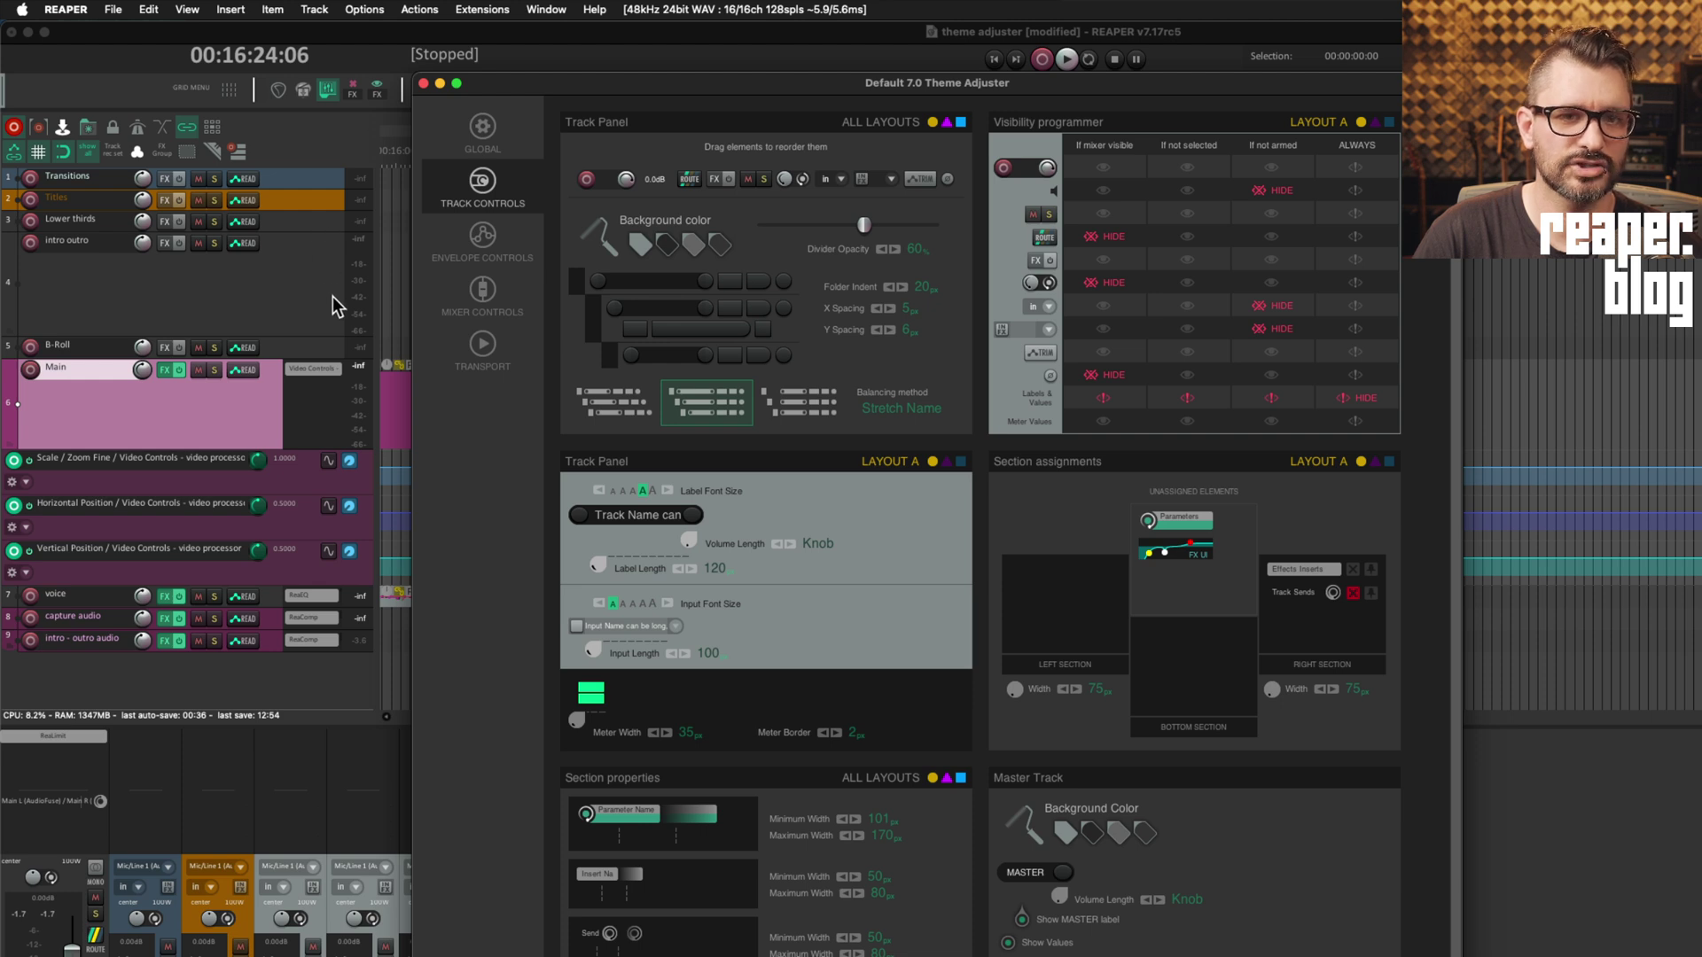
left_click(1372, 571)
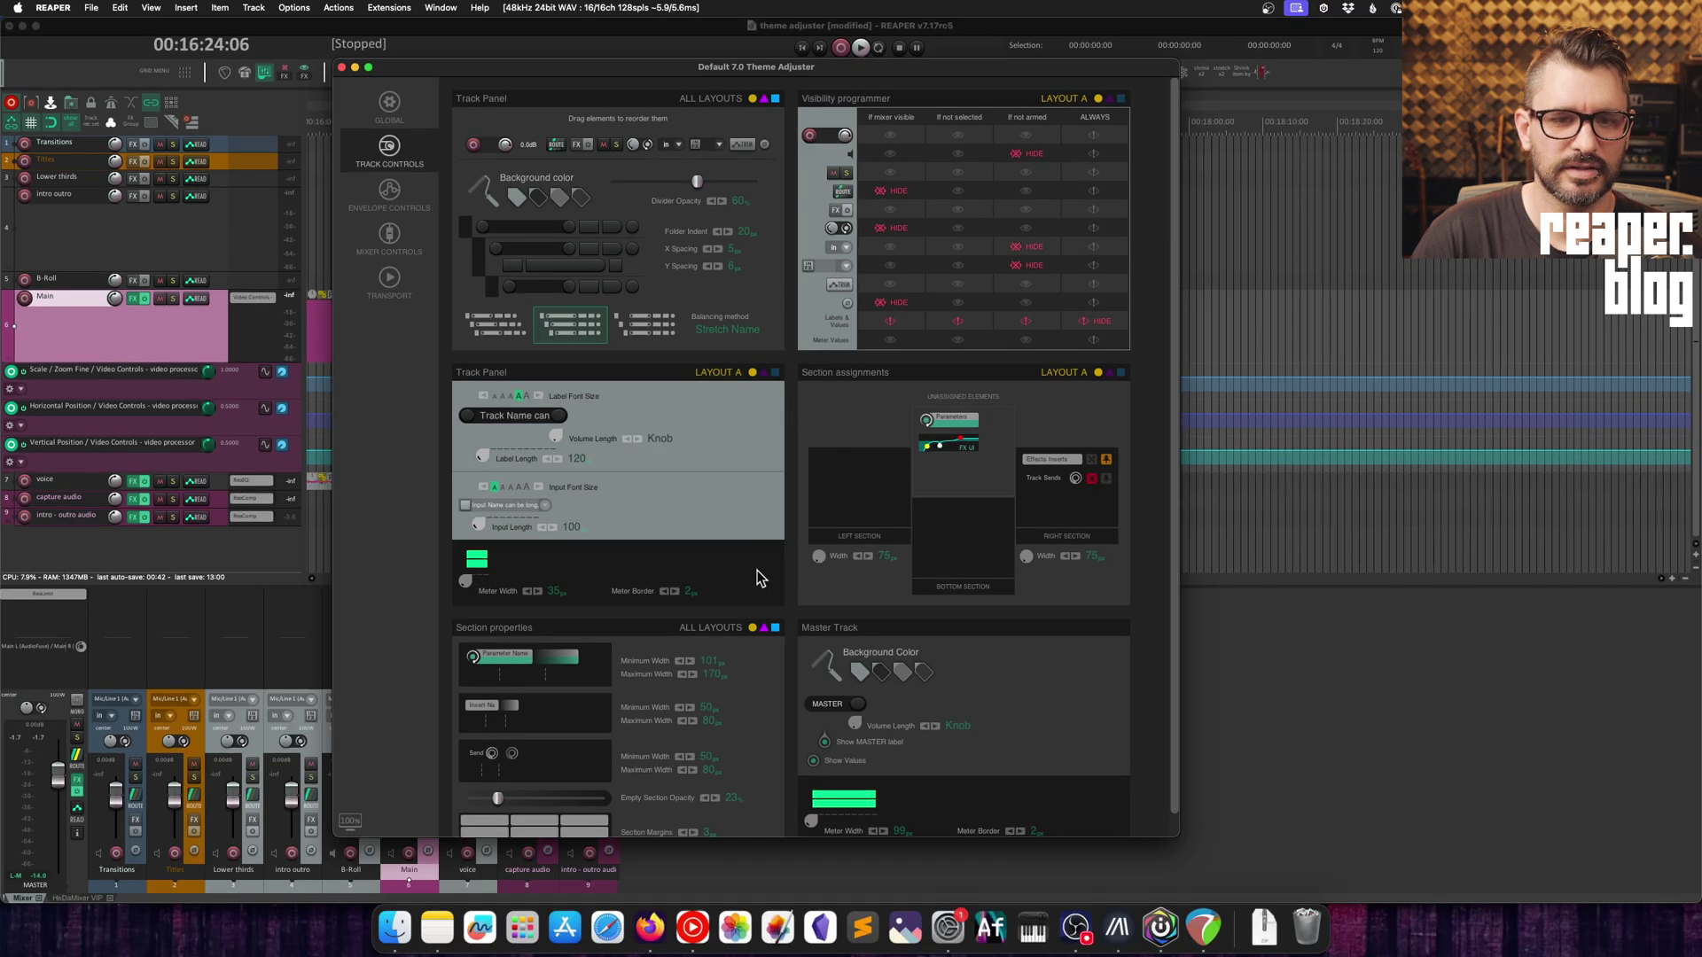
- Set Empty Section Opacity to 100, unpin Effects Inserts, then lower opacity to about 49%
scroll(790, 722, "down", 2)
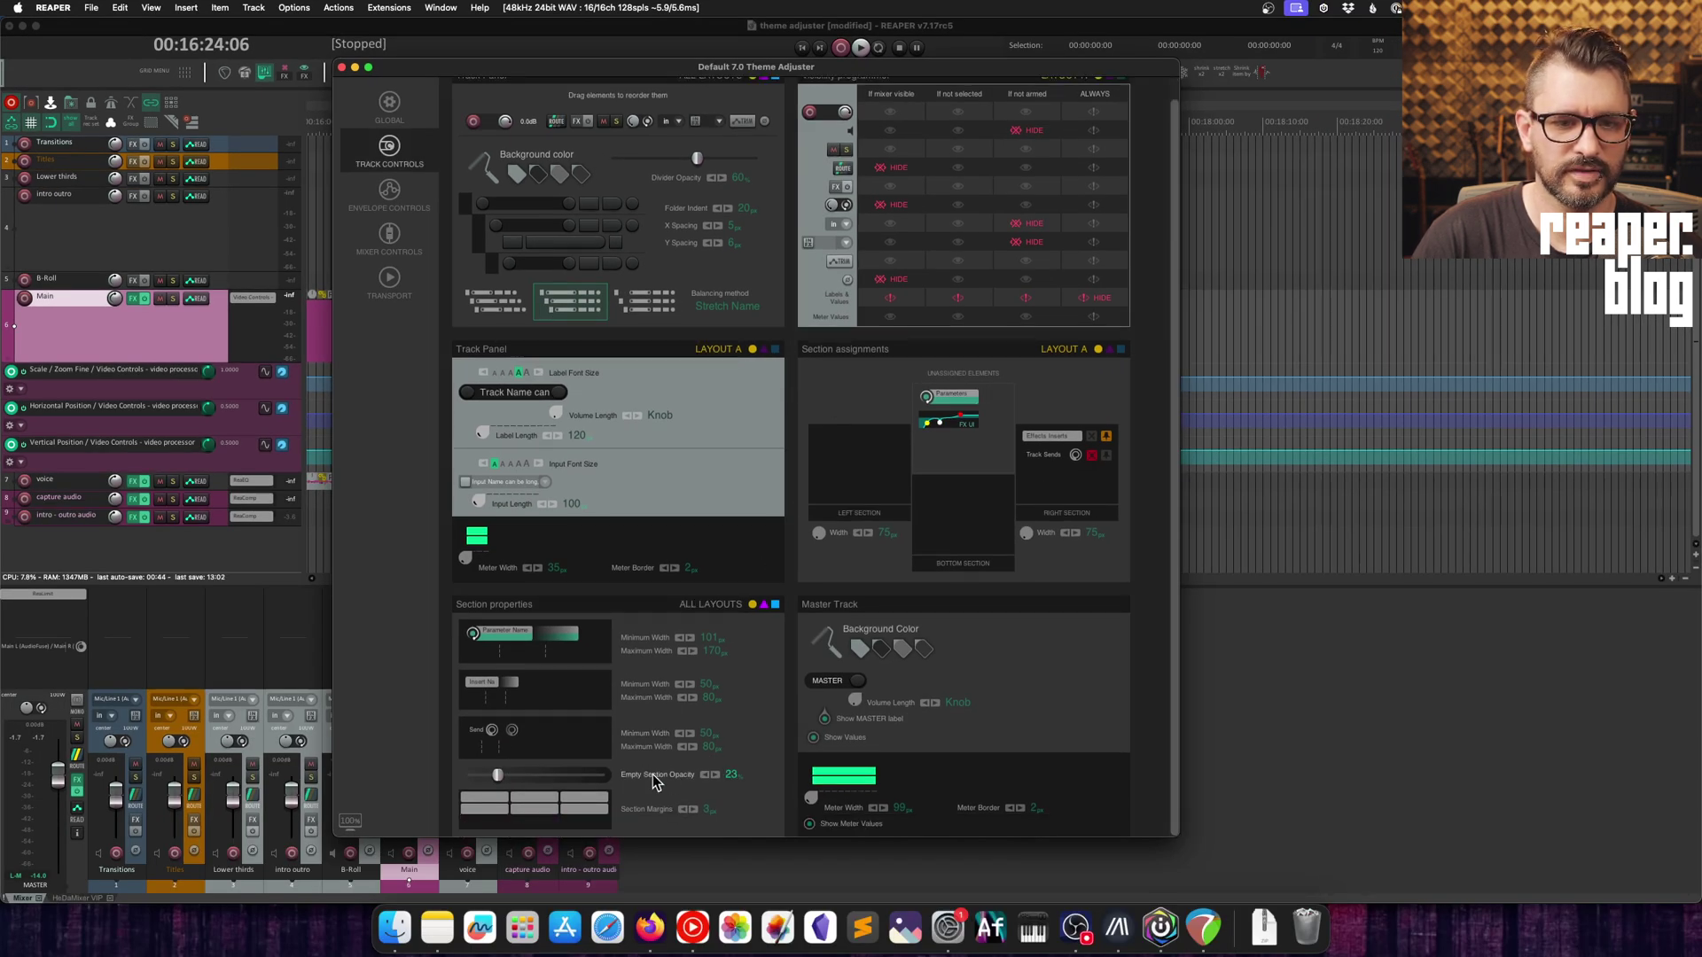
left_click_drag(497, 777, 749, 787)
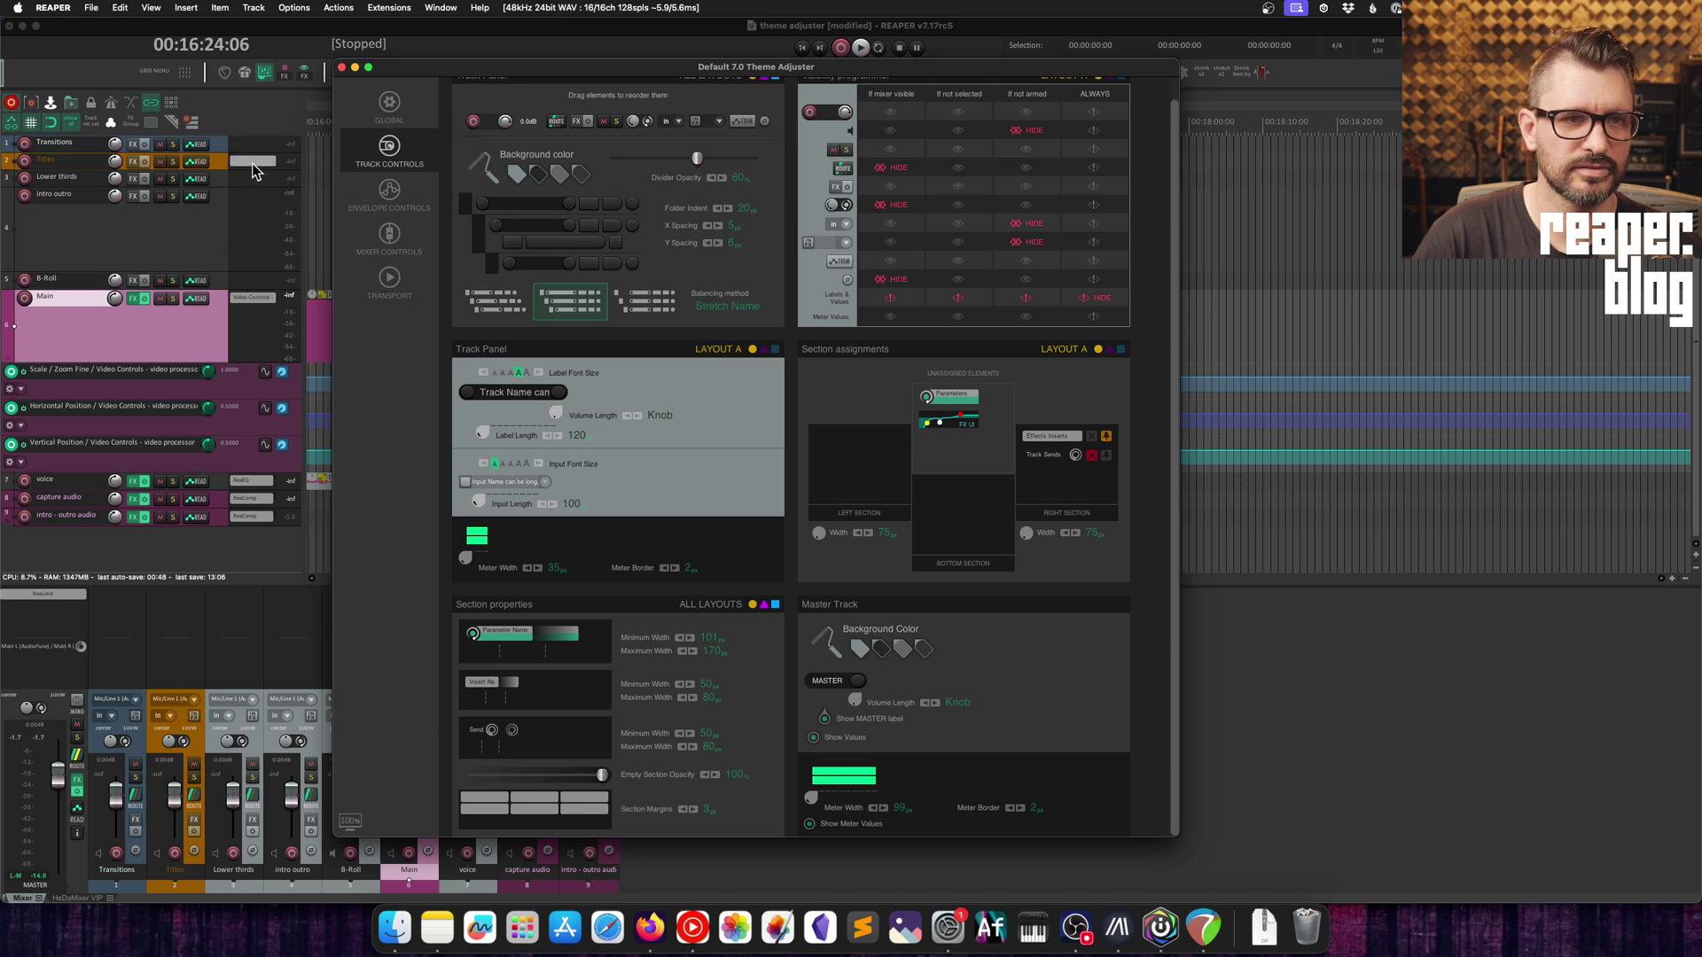
left_click(1106, 436)
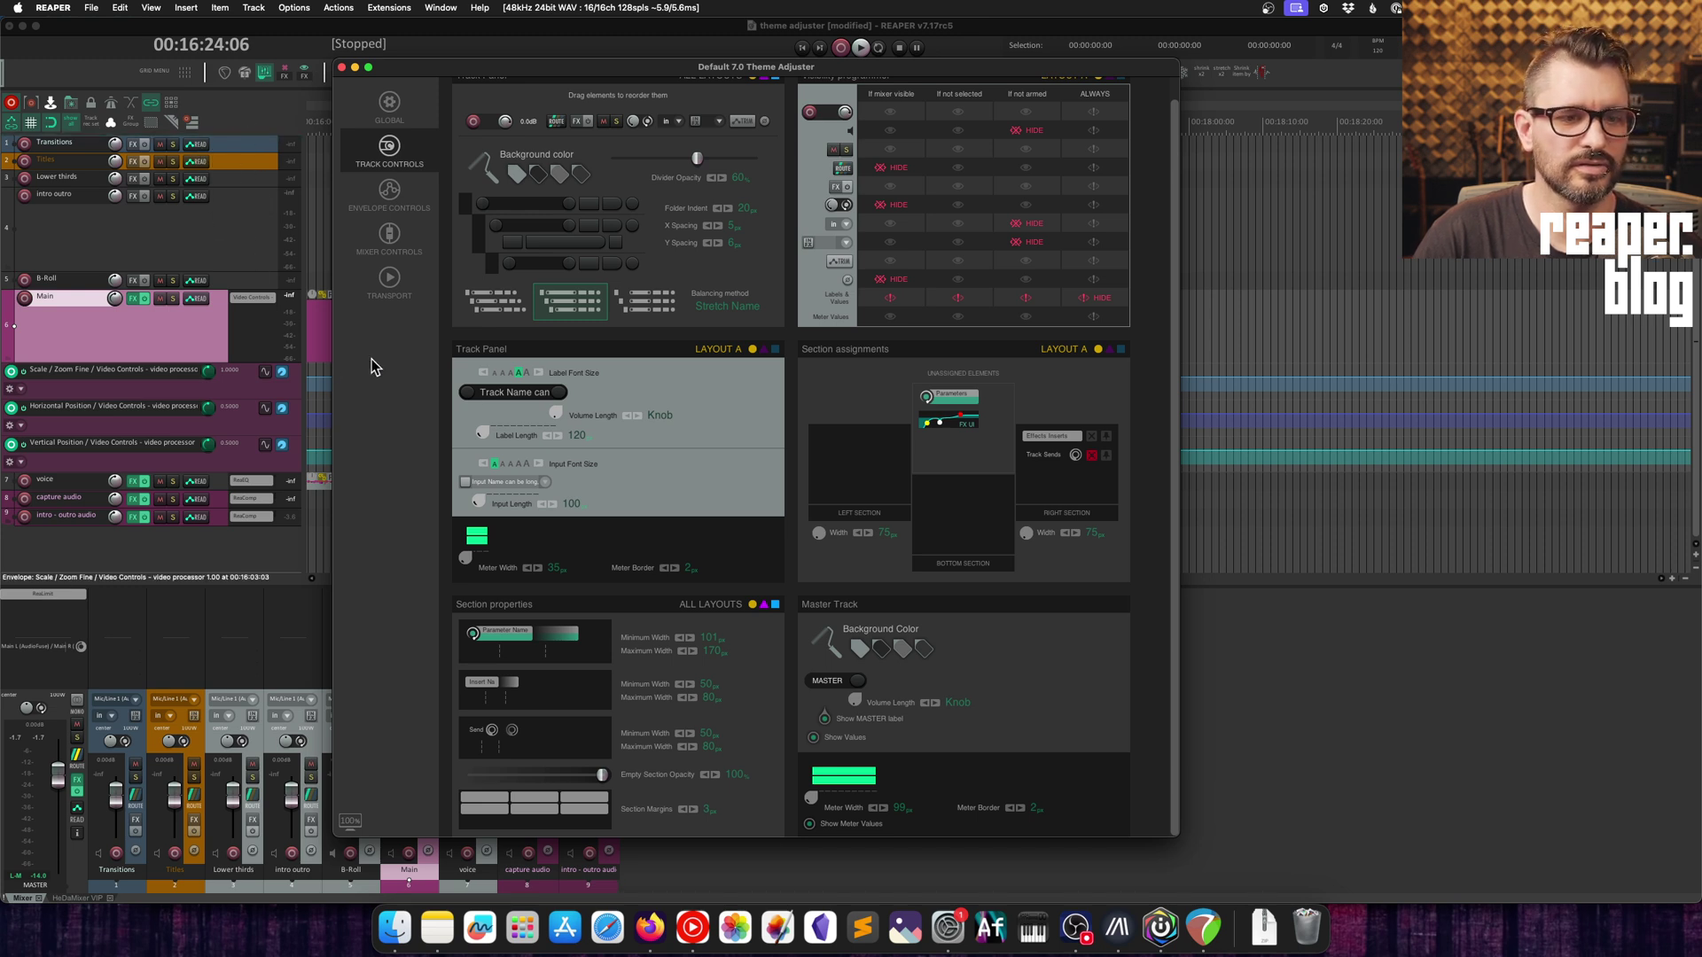
left_click_drag(603, 777, 532, 776)
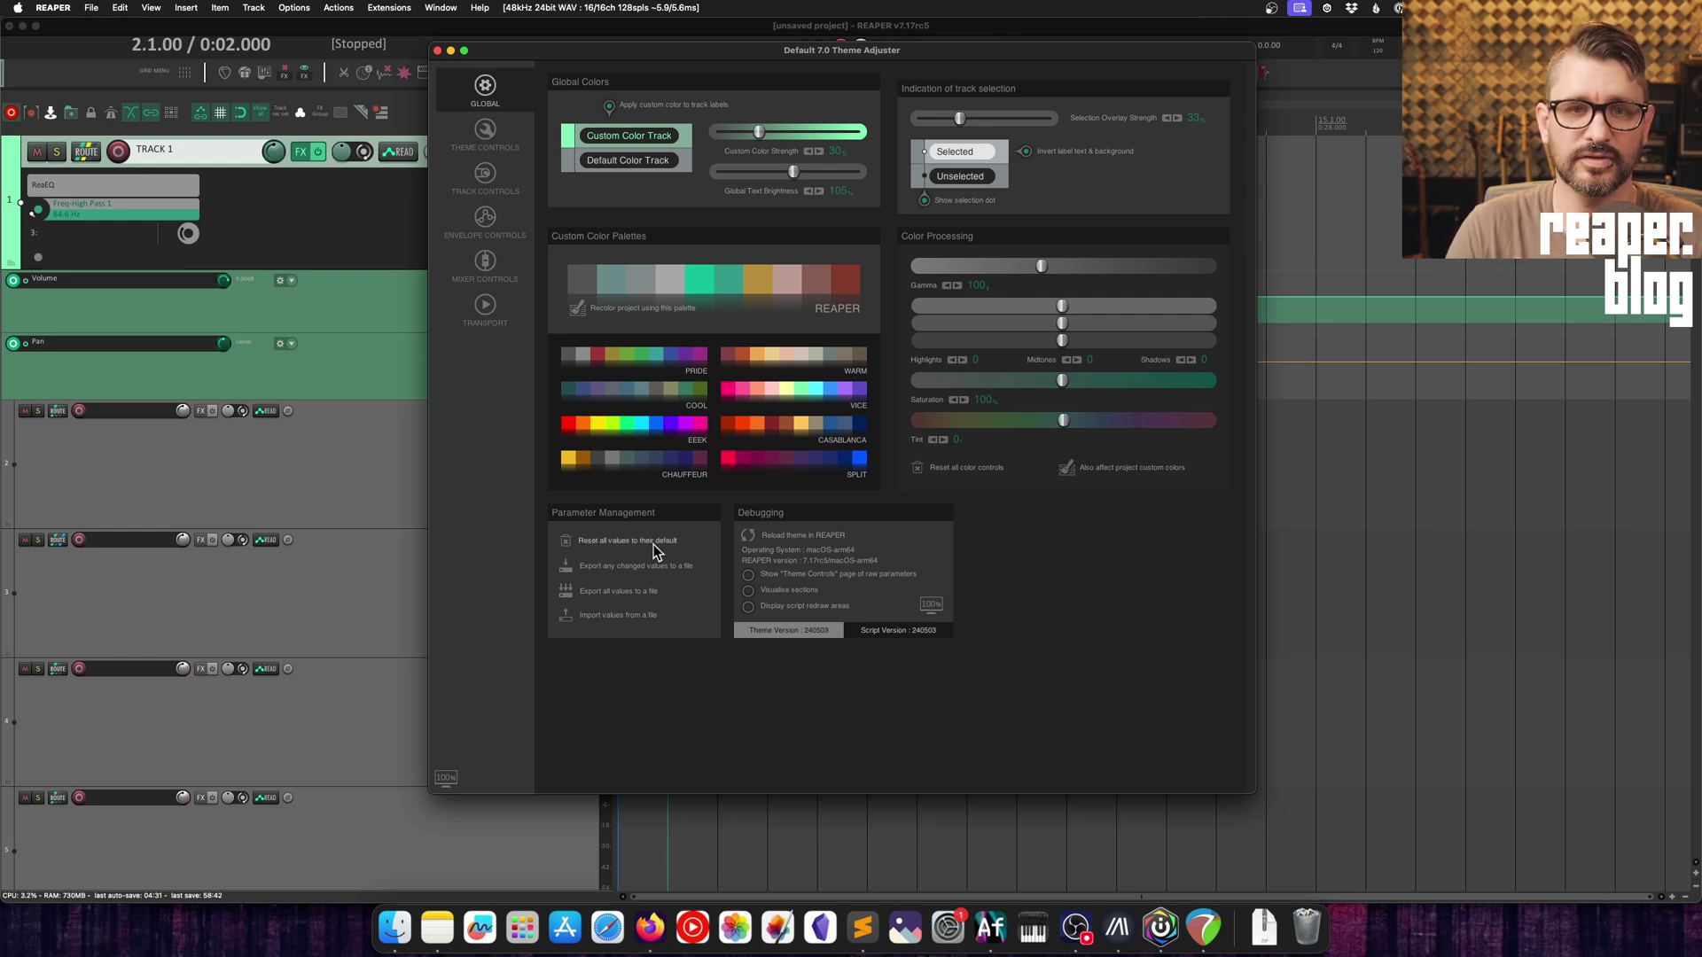
left_click_drag(772, 49, 839, 71)
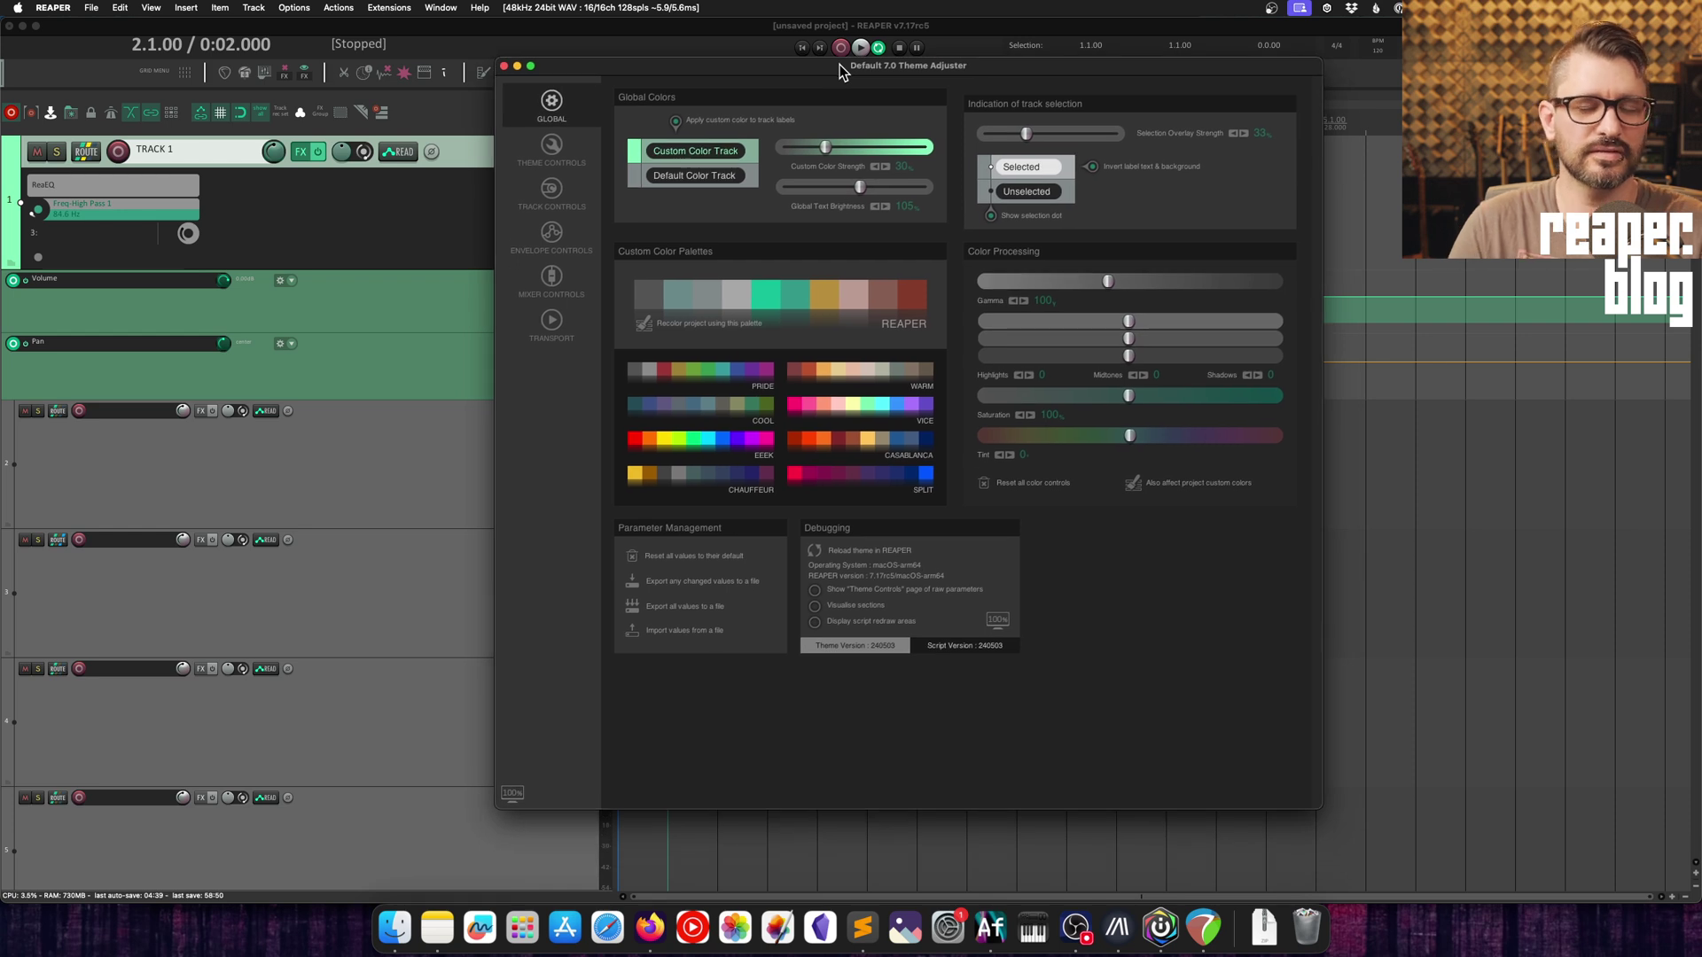